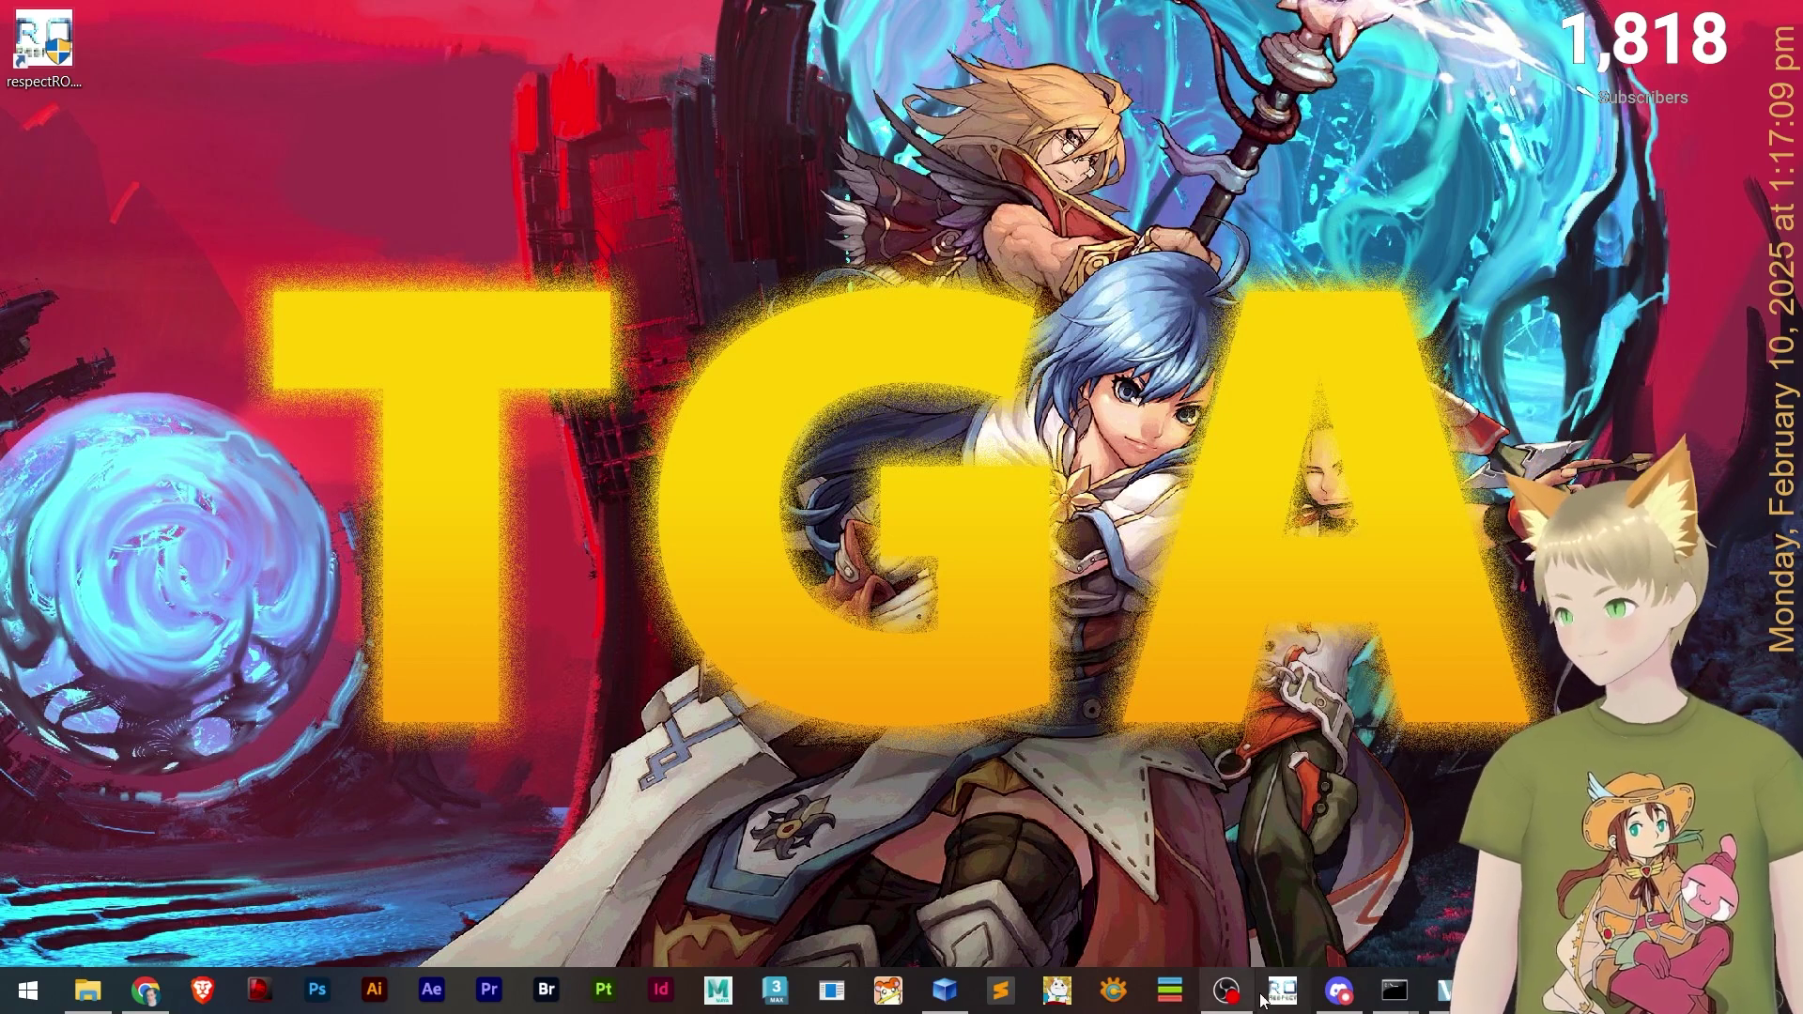
- Switch to Discord, disable Streamer Mode and read the highlighted message asking for a guide to creating TGA status effect icons
left_click(1339, 989)
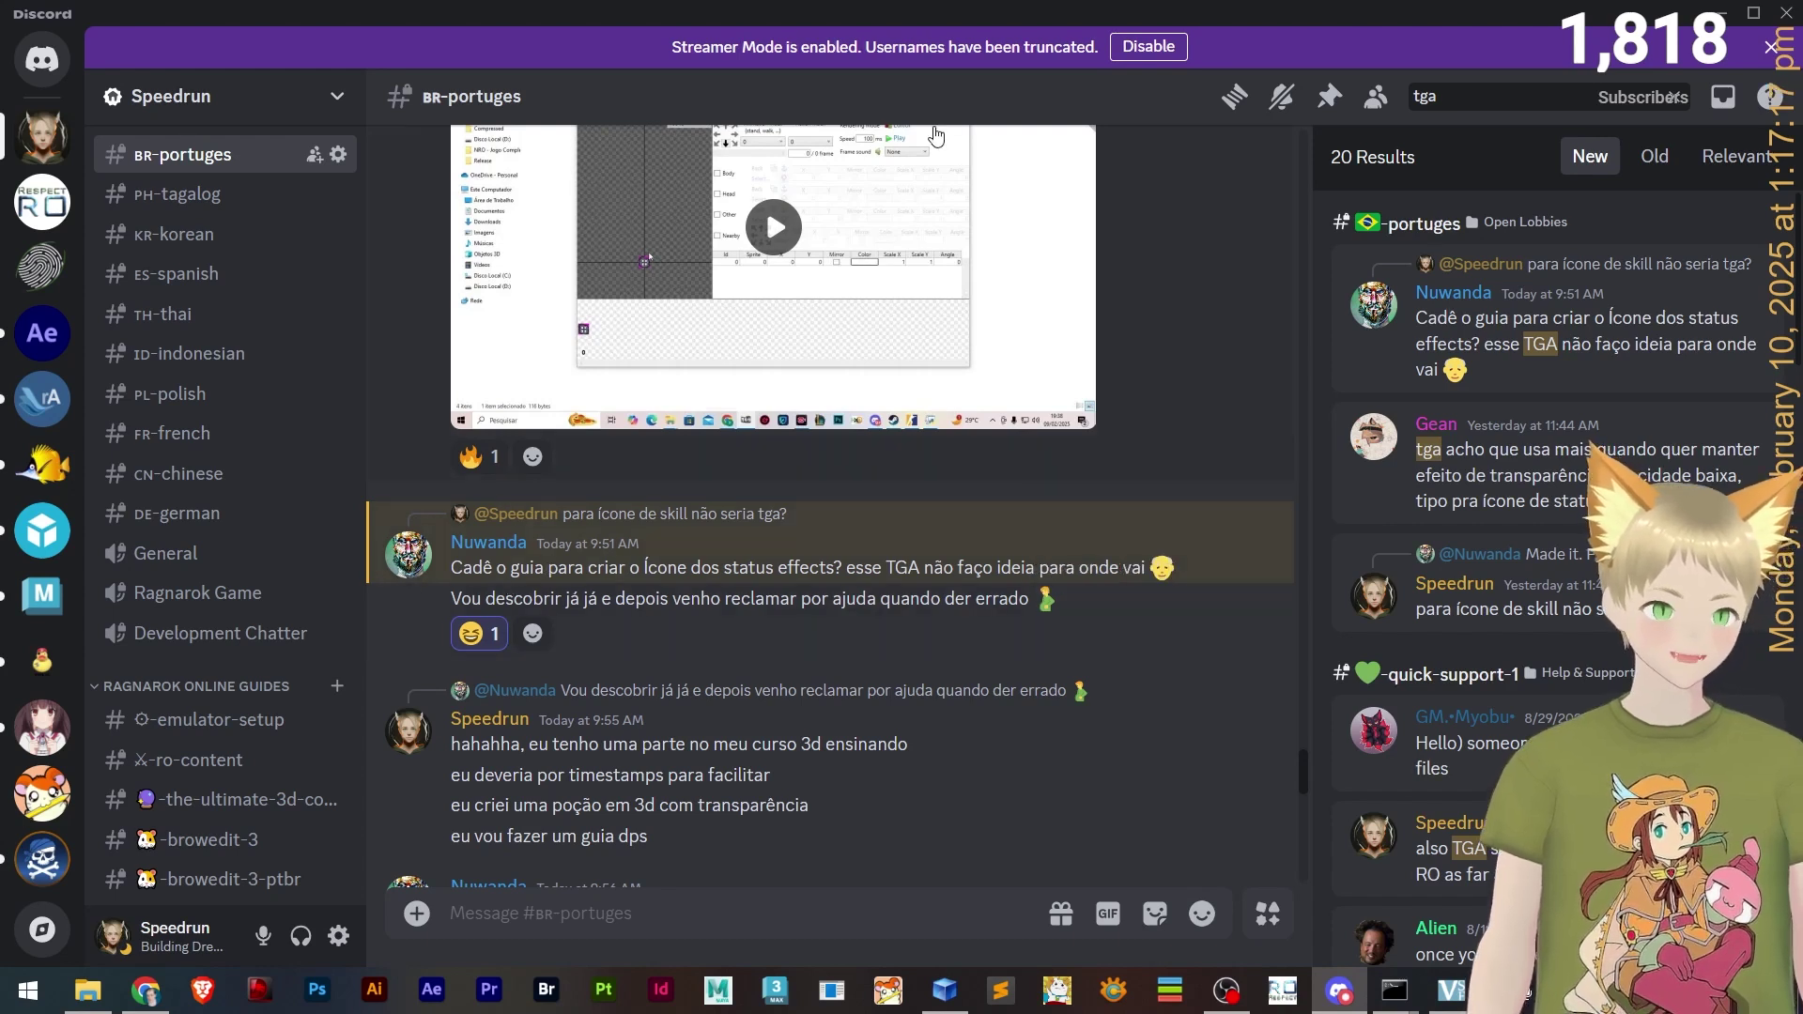
left_click(1148, 46)
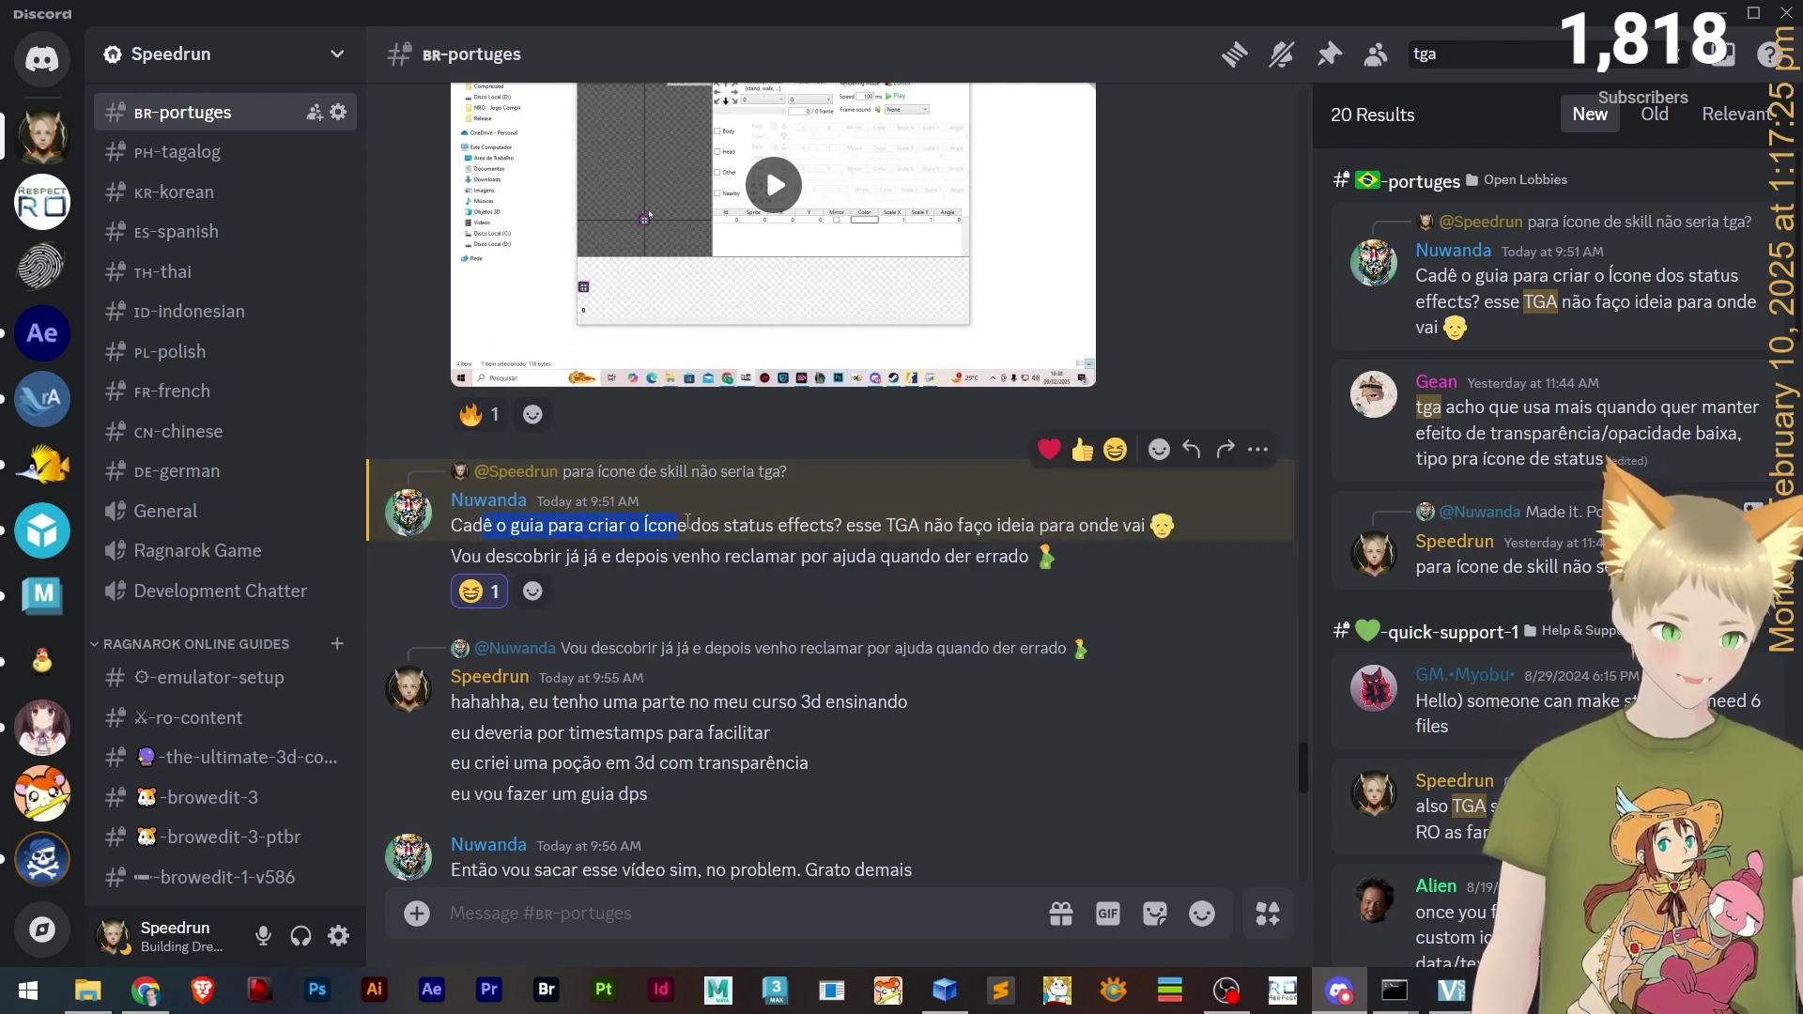
left_click_drag(762, 519, 722, 523)
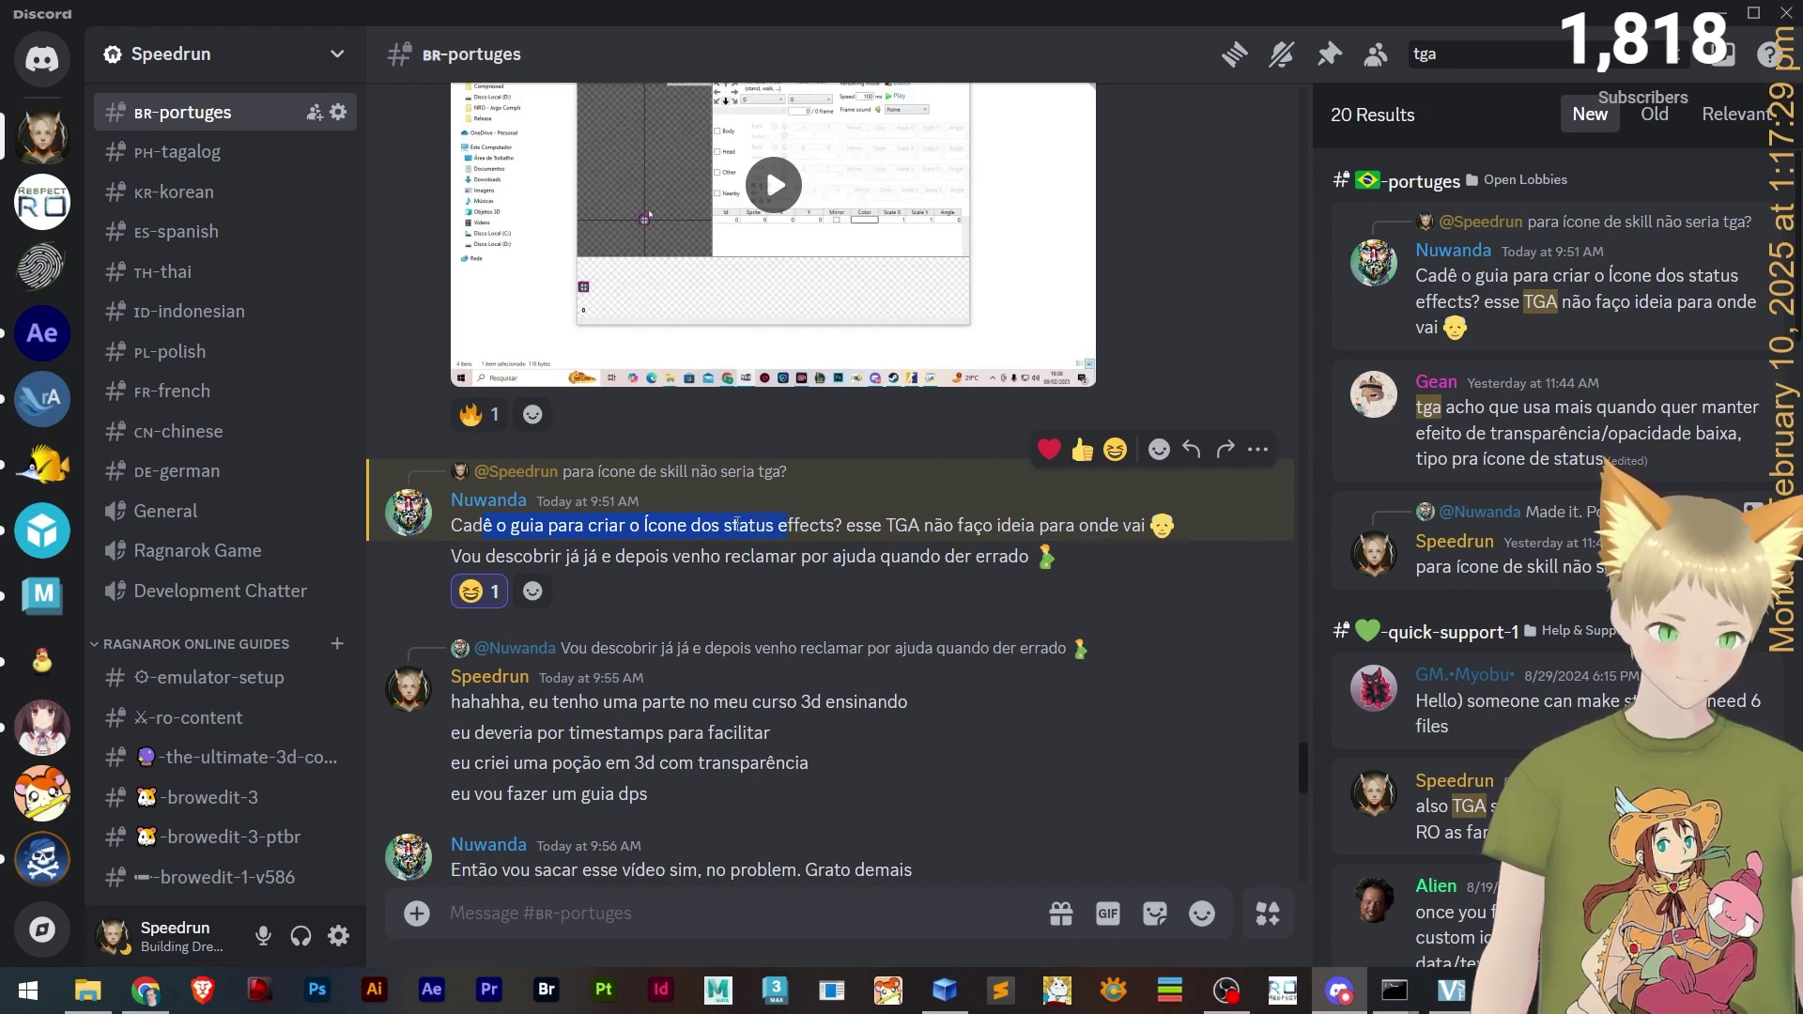
left_click_drag(856, 527, 1084, 531)
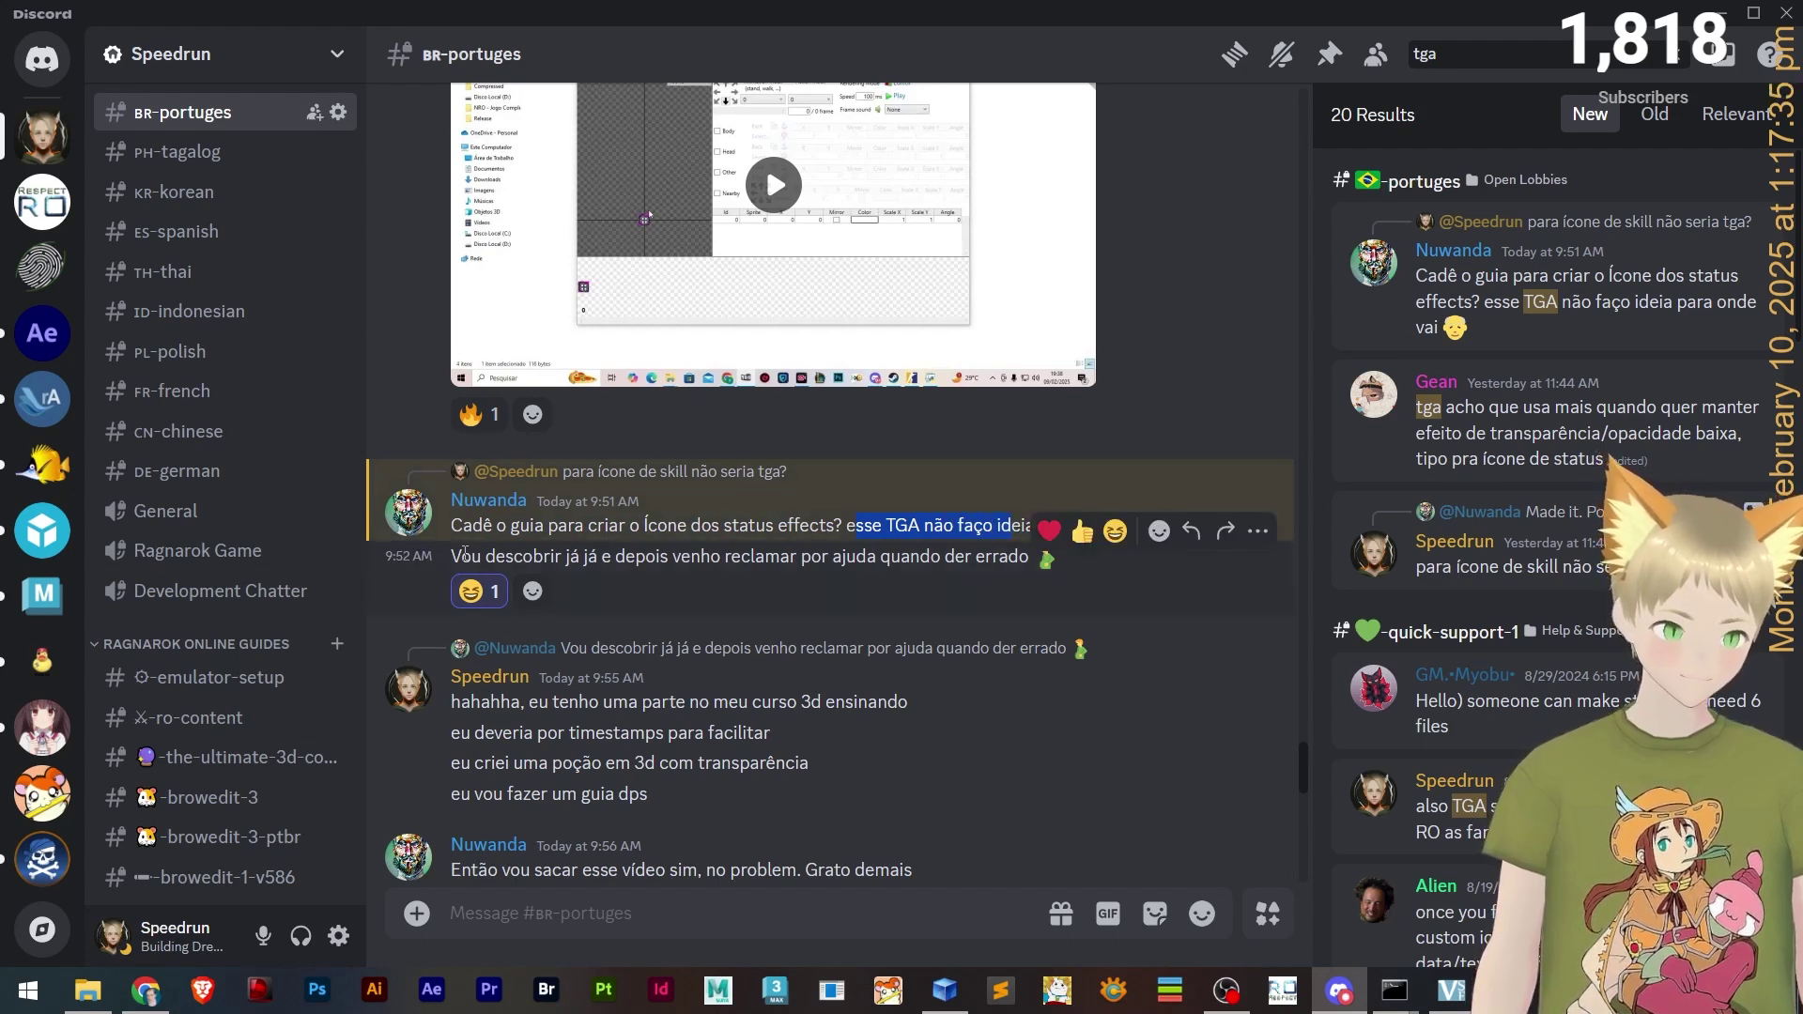
left_click_drag(457, 556, 851, 556)
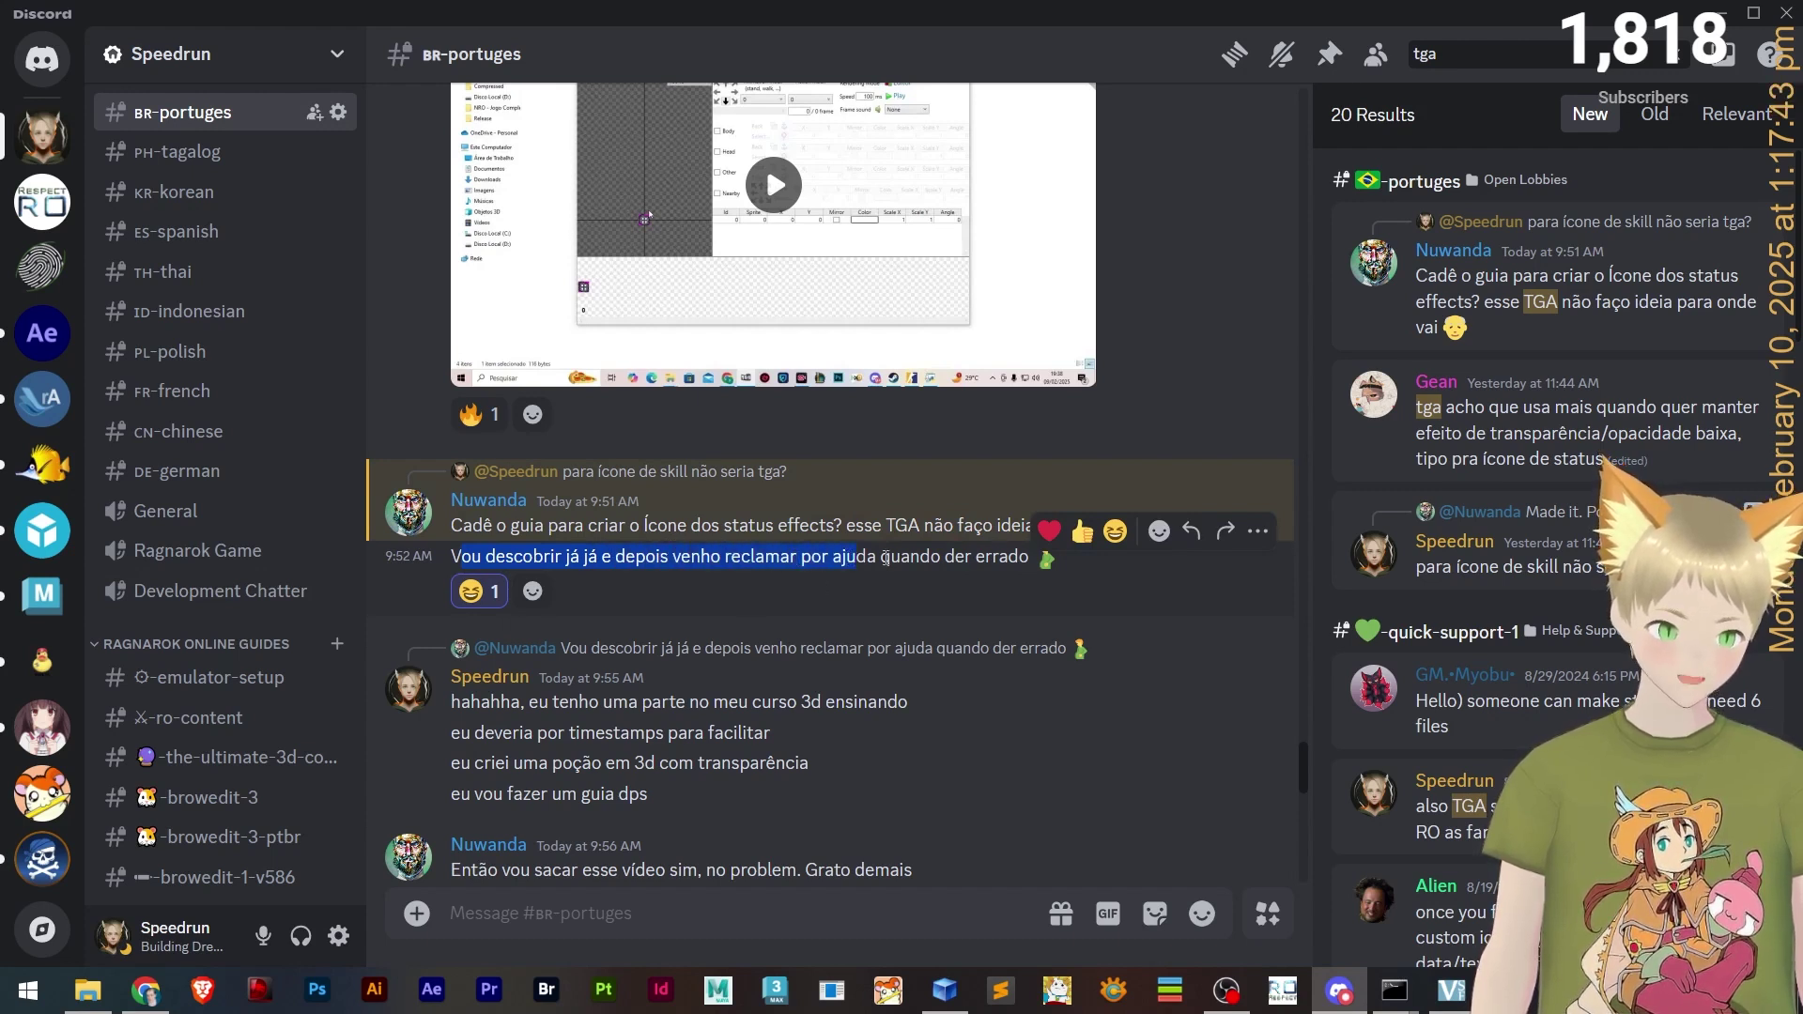
left_click(924, 557)
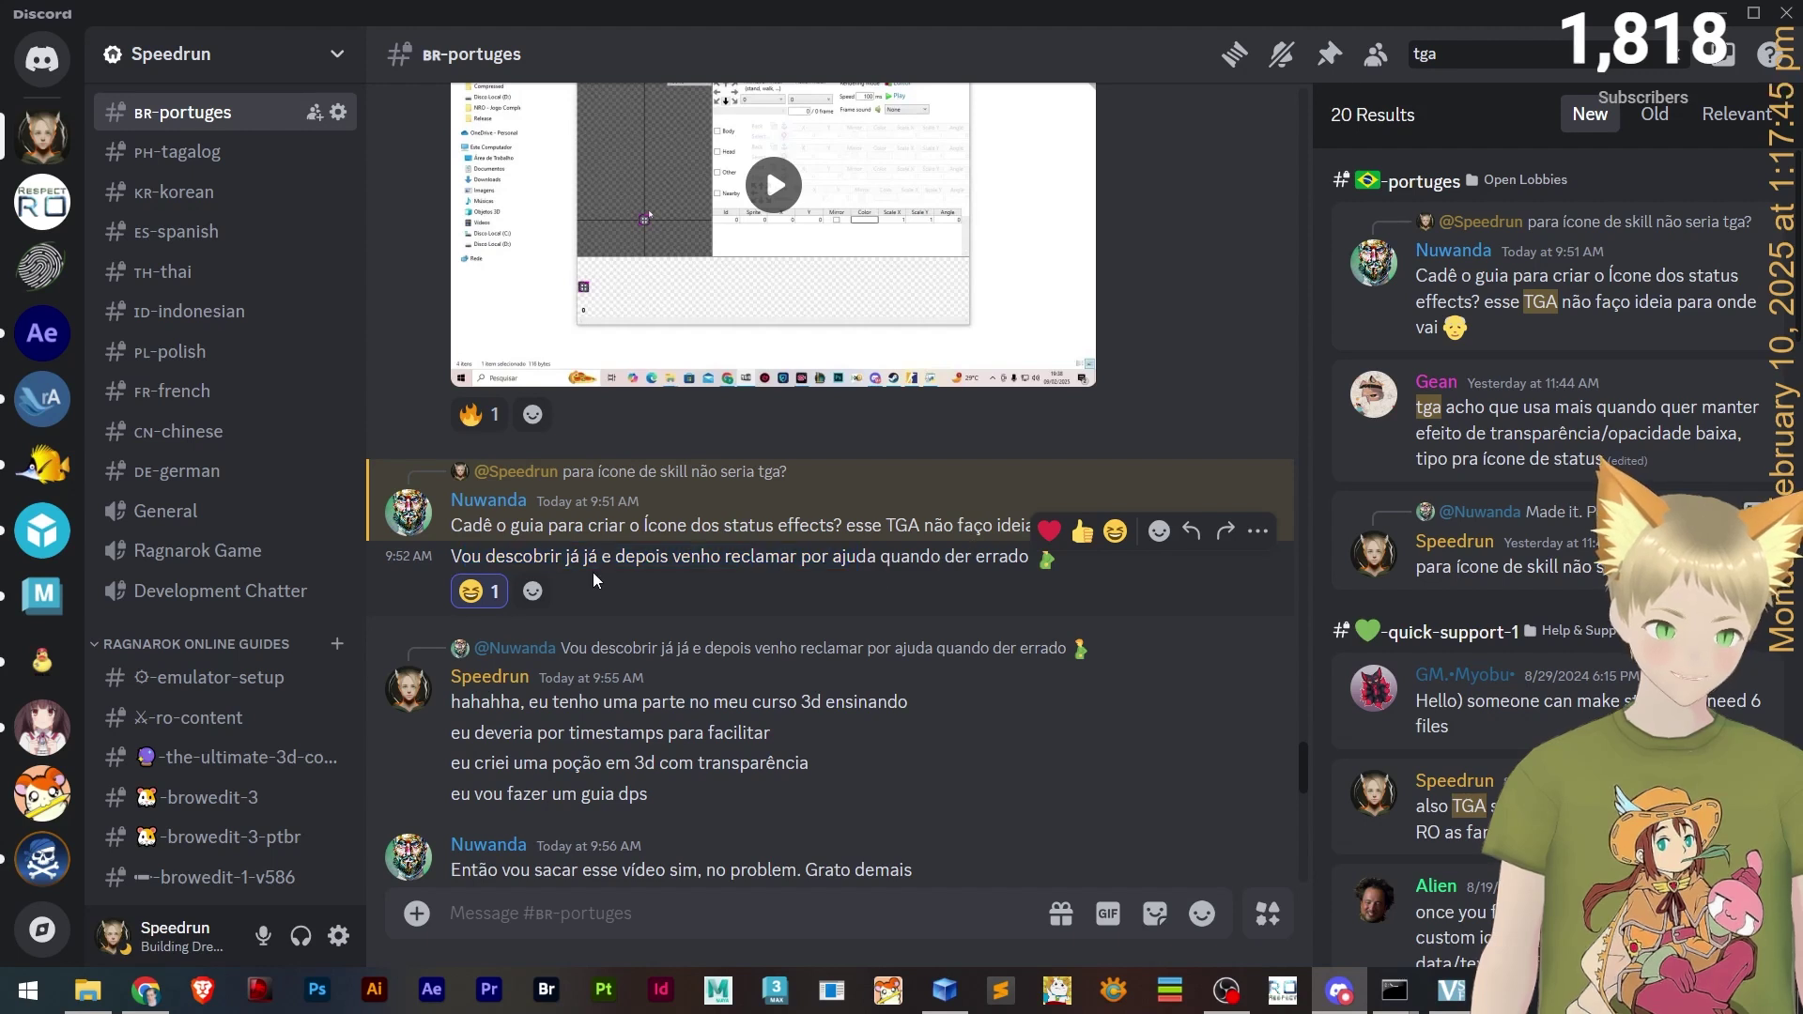
- Review the messages surrounding the TGA icon question in the BR-portuges channel
scroll(764, 586, "up", 2)
scroll(696, 629, "down", 2)
scroll(676, 592, "down", 1)
scroll(639, 573, "up", 2)
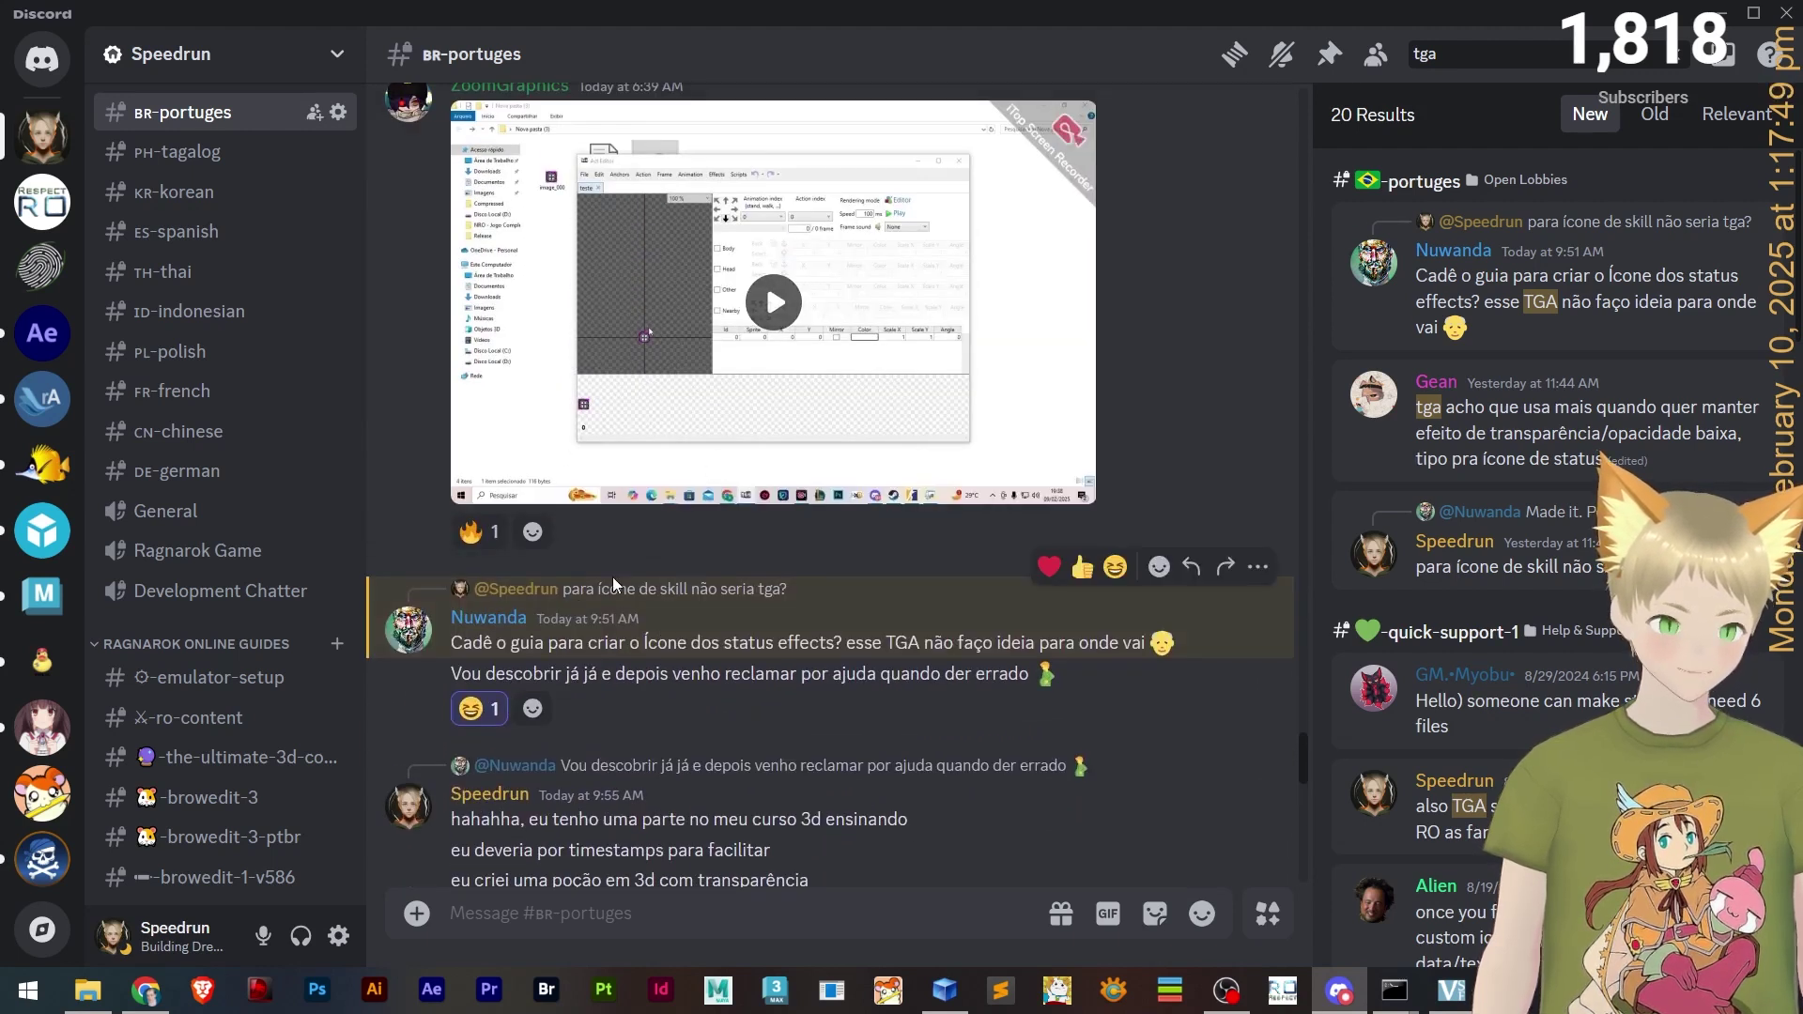
scroll(592, 570, "down", 4)
scroll(1153, 407, "up", 2)
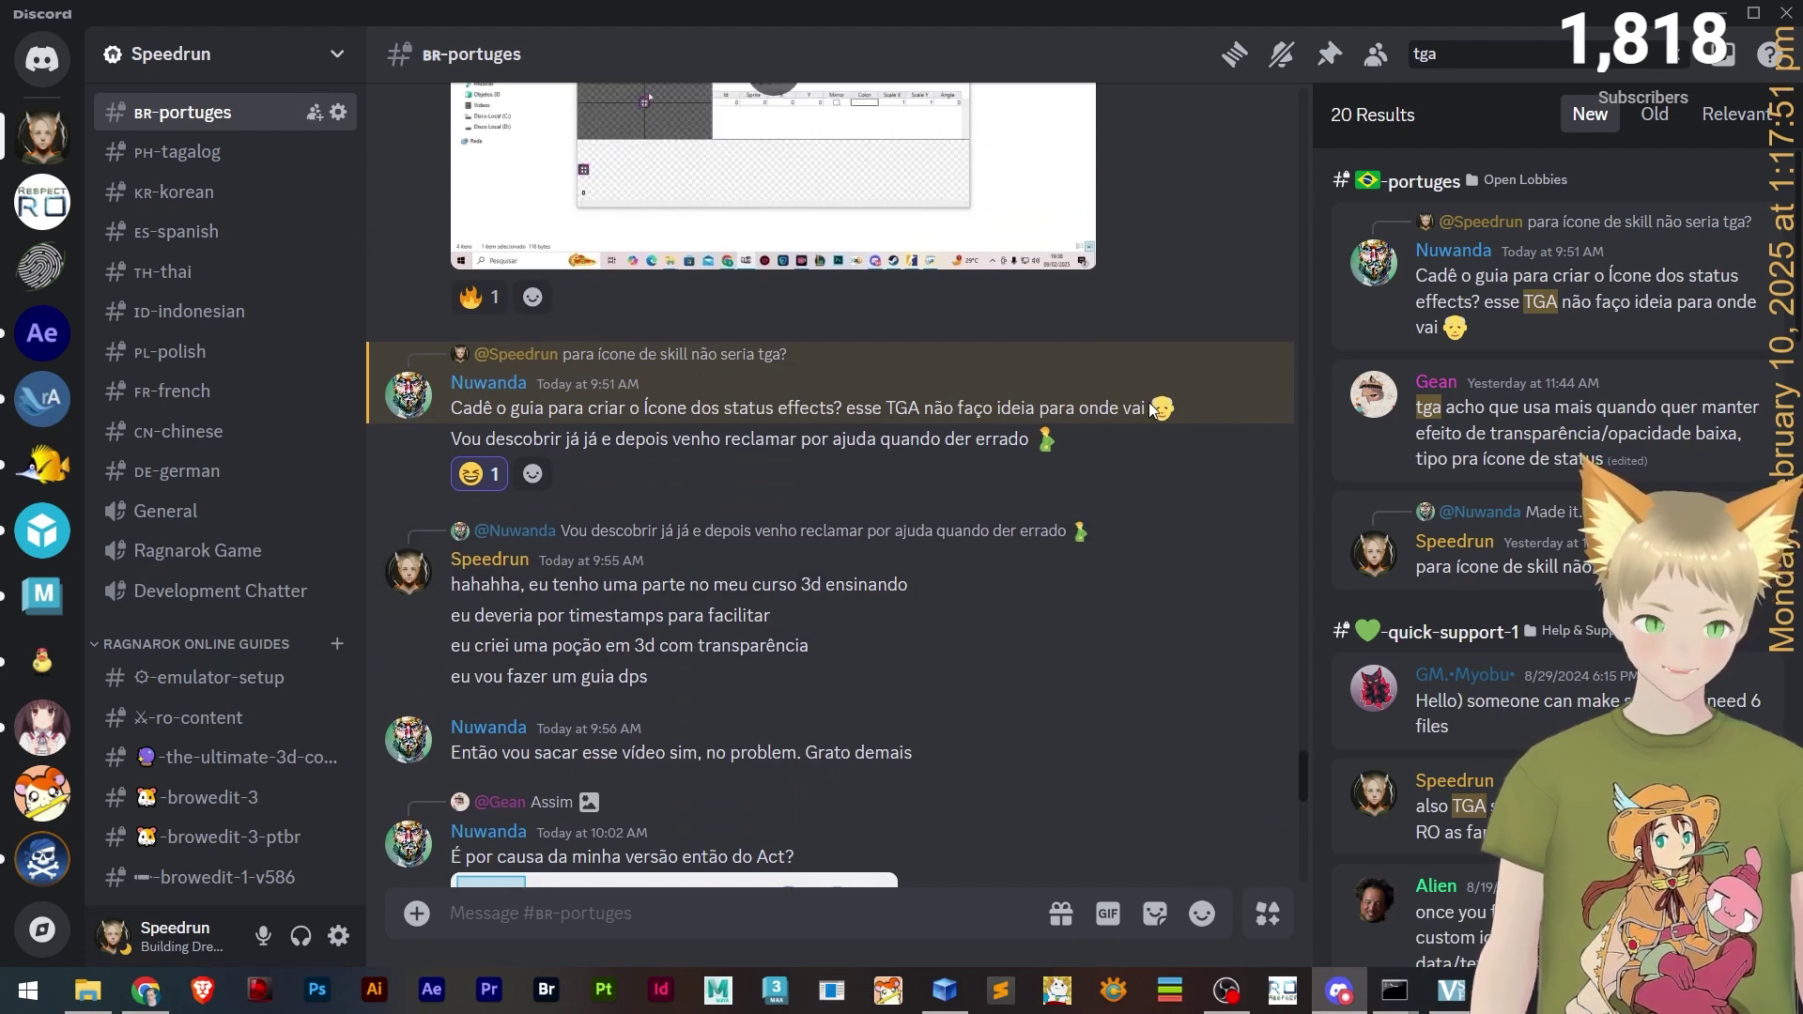
scroll(1153, 408, "up", 1)
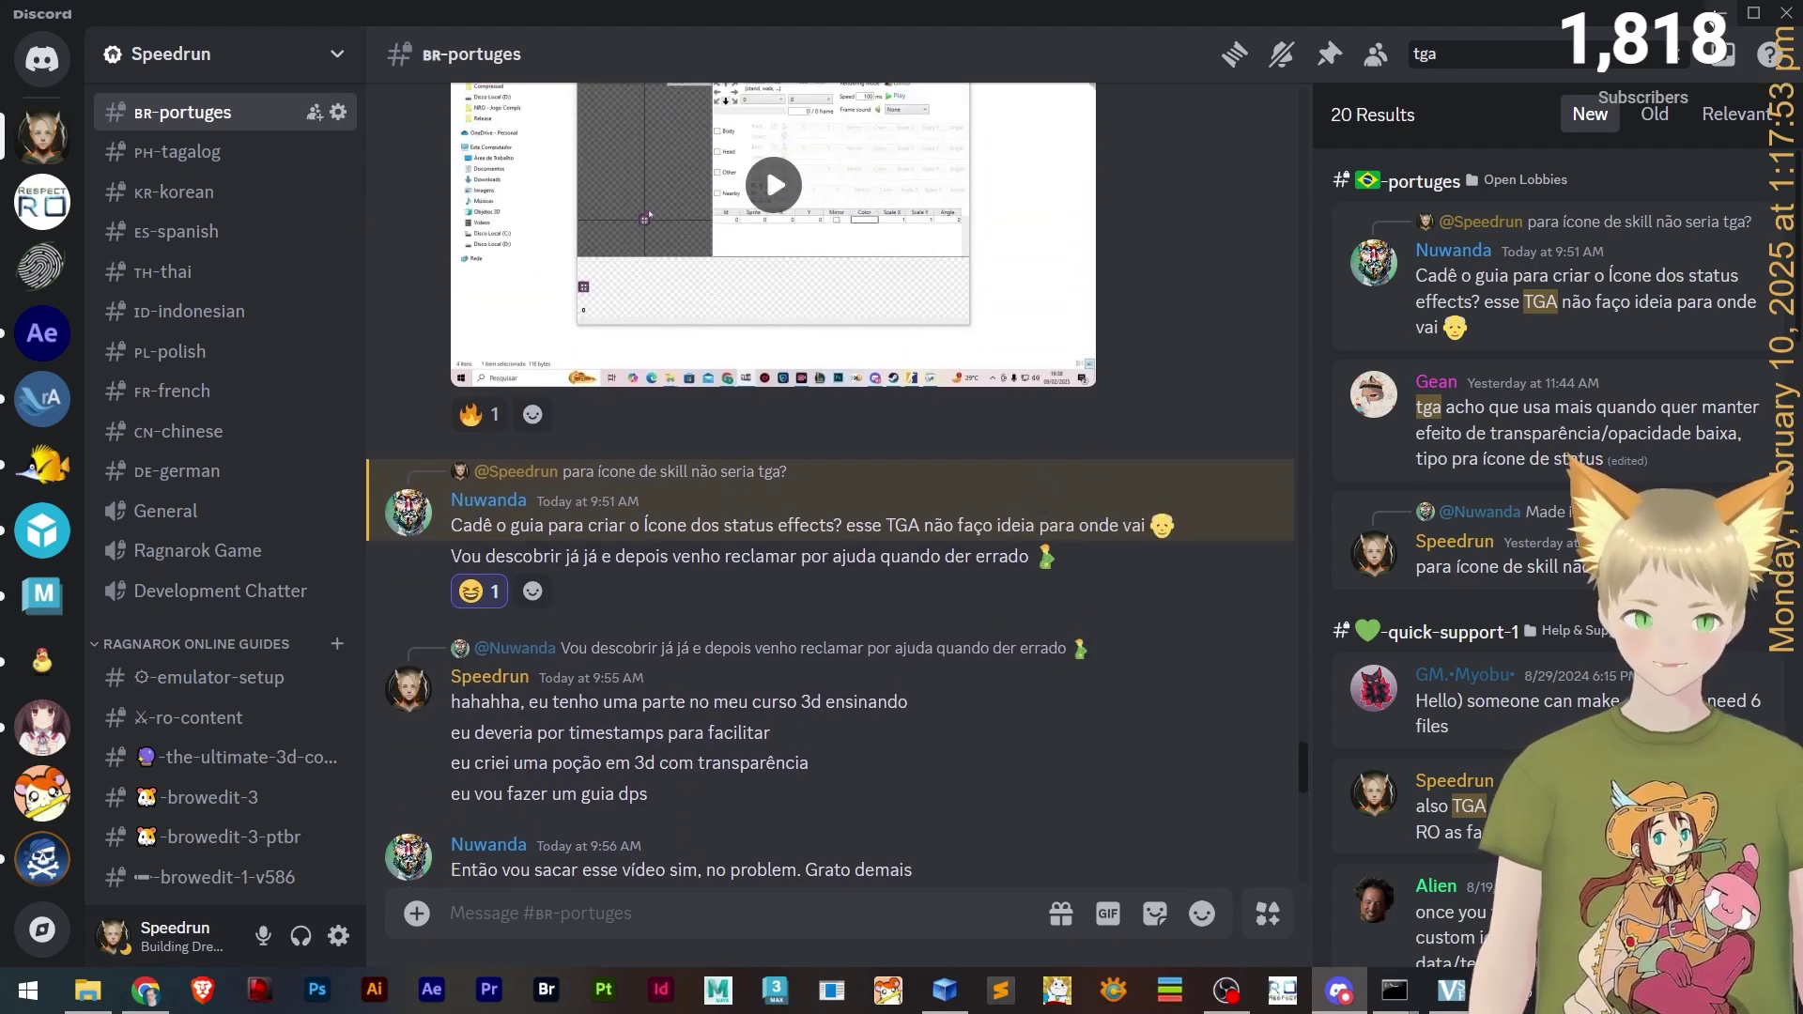
- Close Discord and return to a clear desktop
left_click(1786, 14)
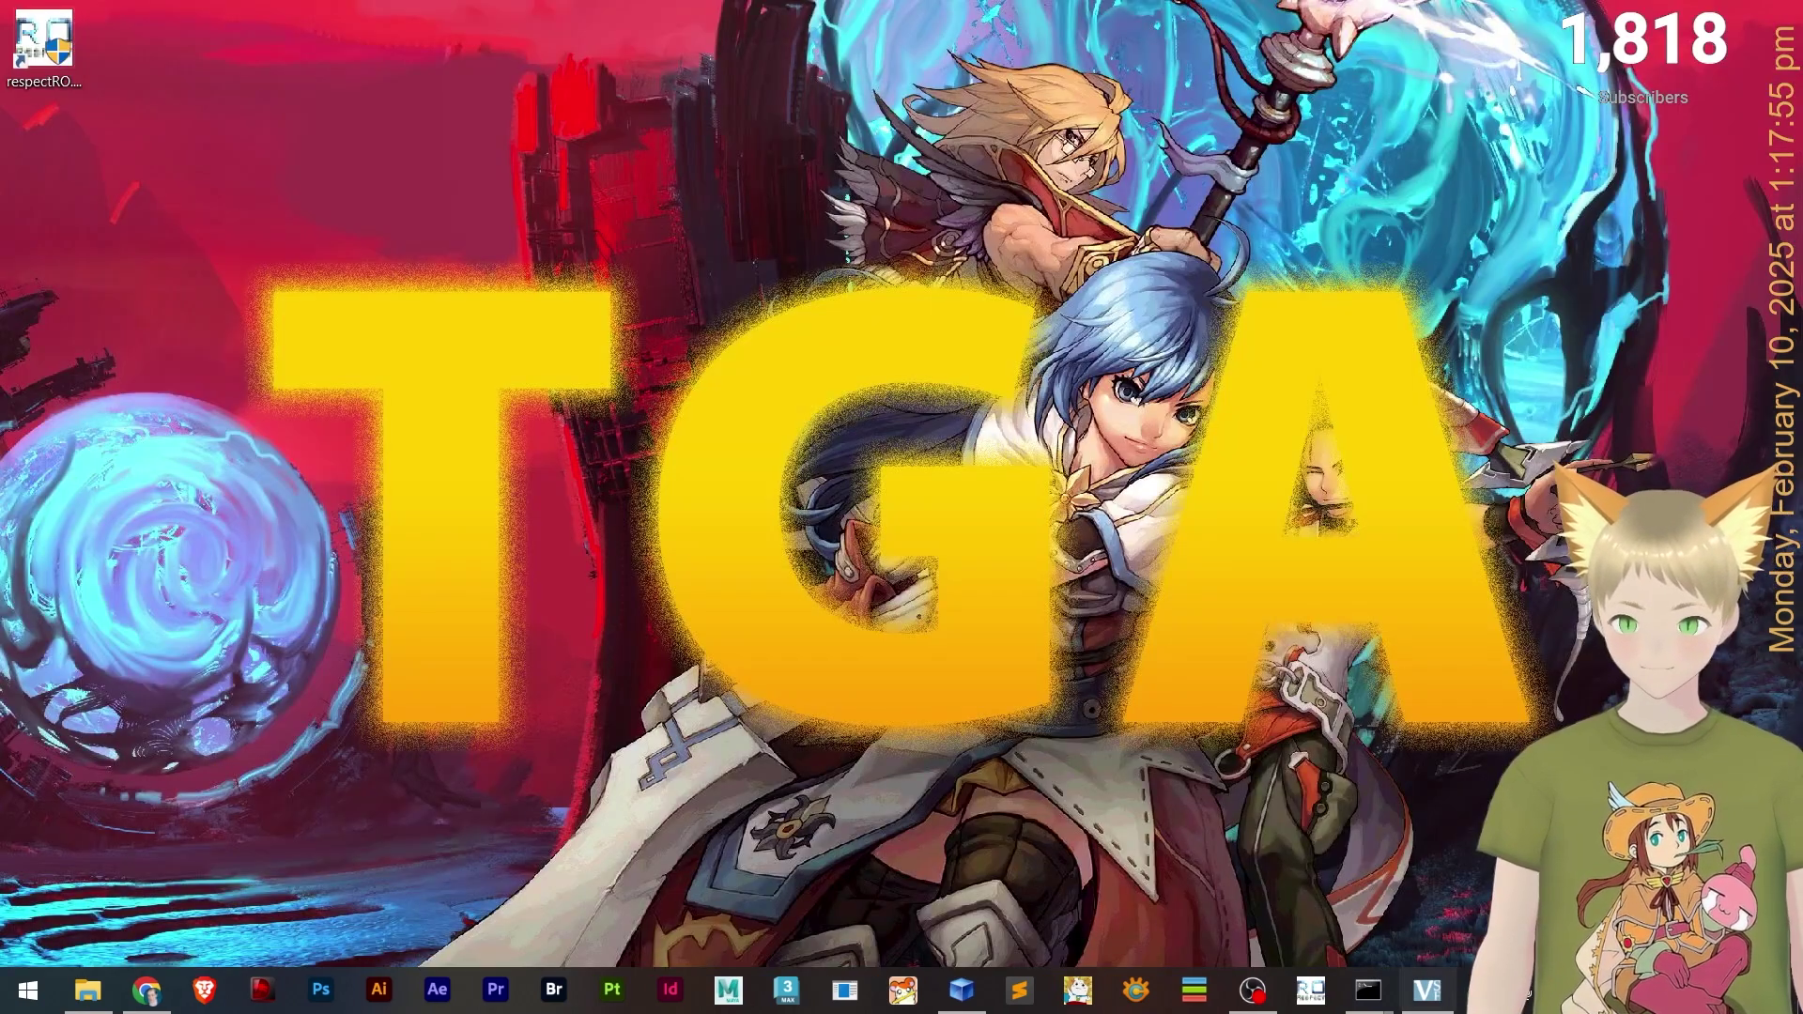
left_click(1500, 990)
right_click(1521, 943)
left_click(1502, 915)
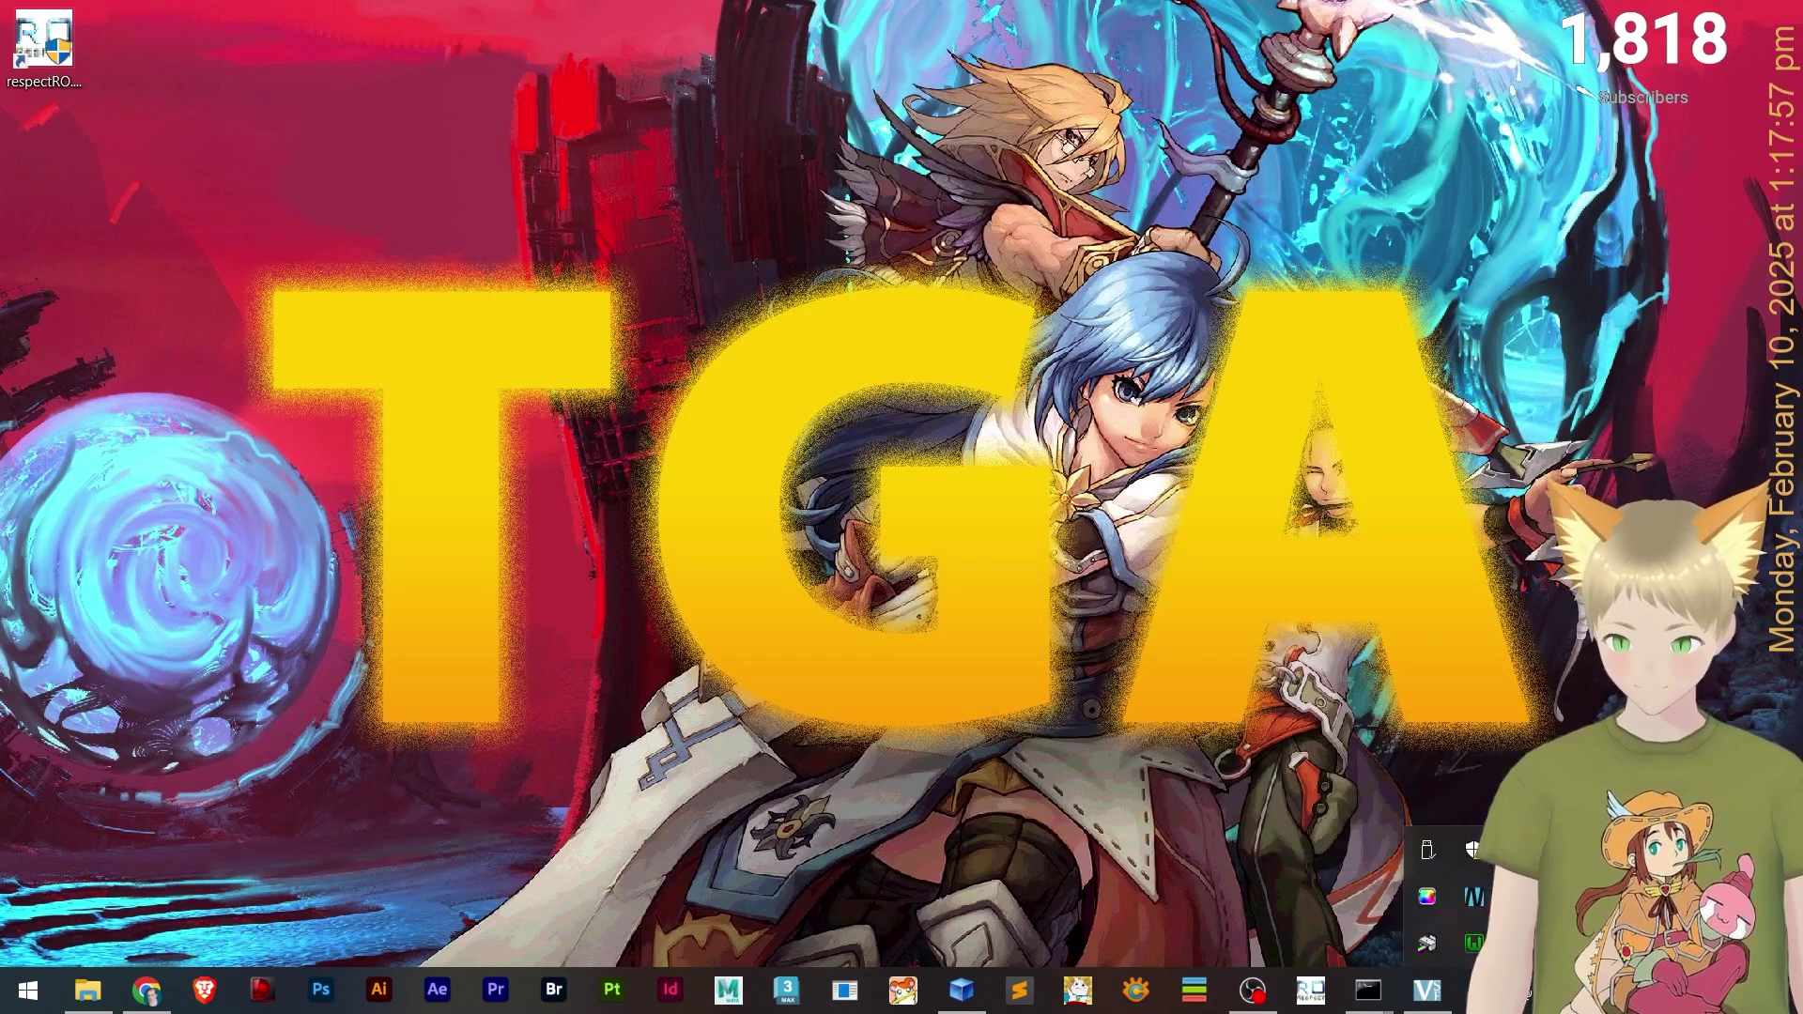
left_click(1113, 780)
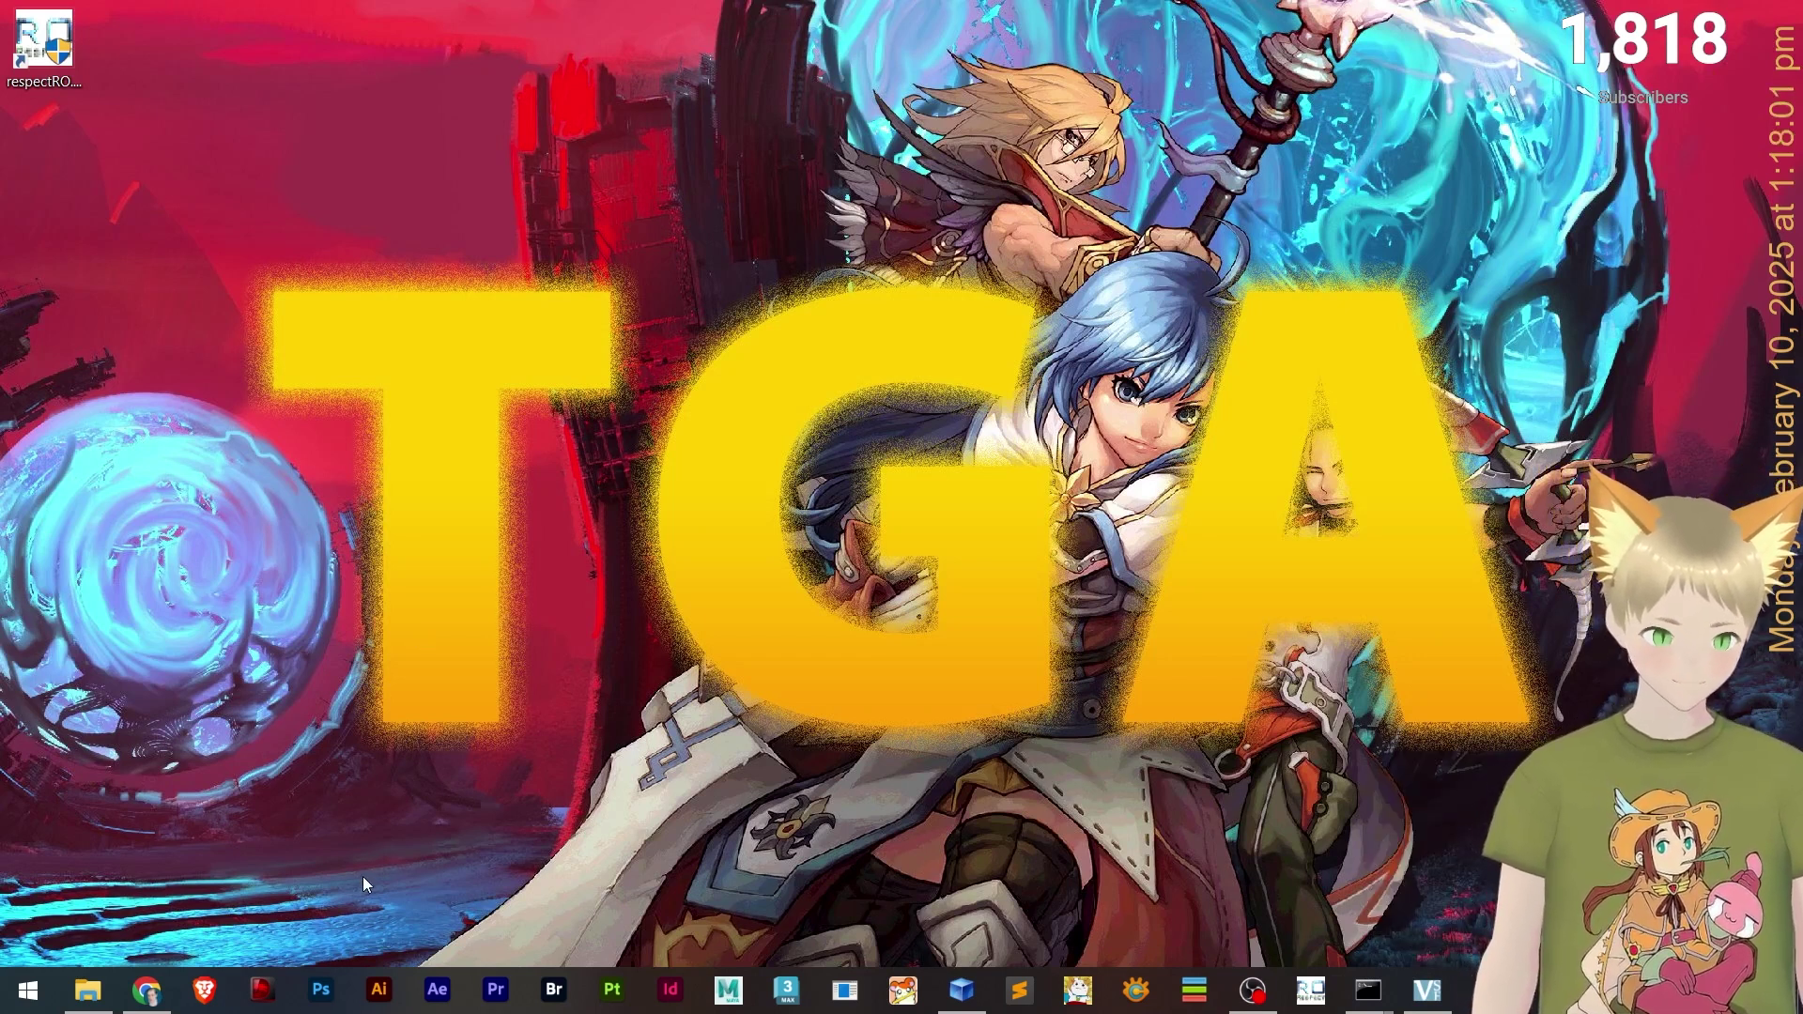
- Launch Photoshop and minimize its window once the home screen has loaded
left_click(322, 990)
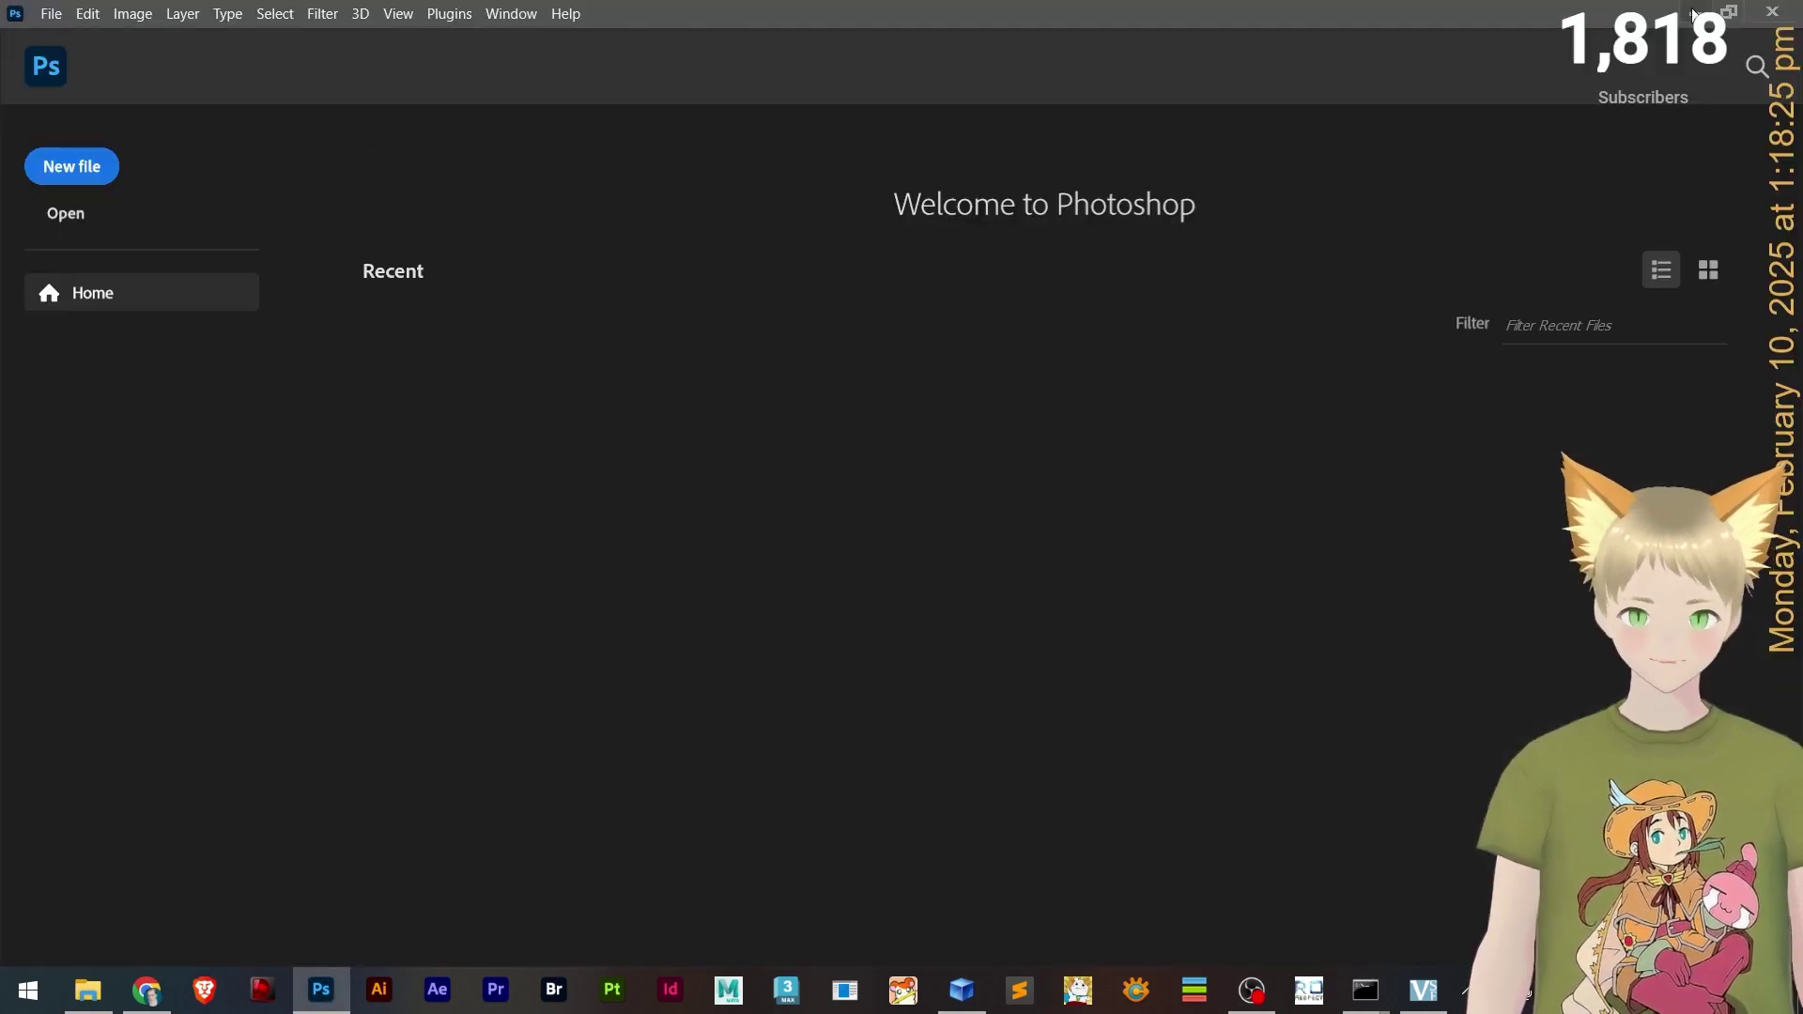
left_click(1694, 13)
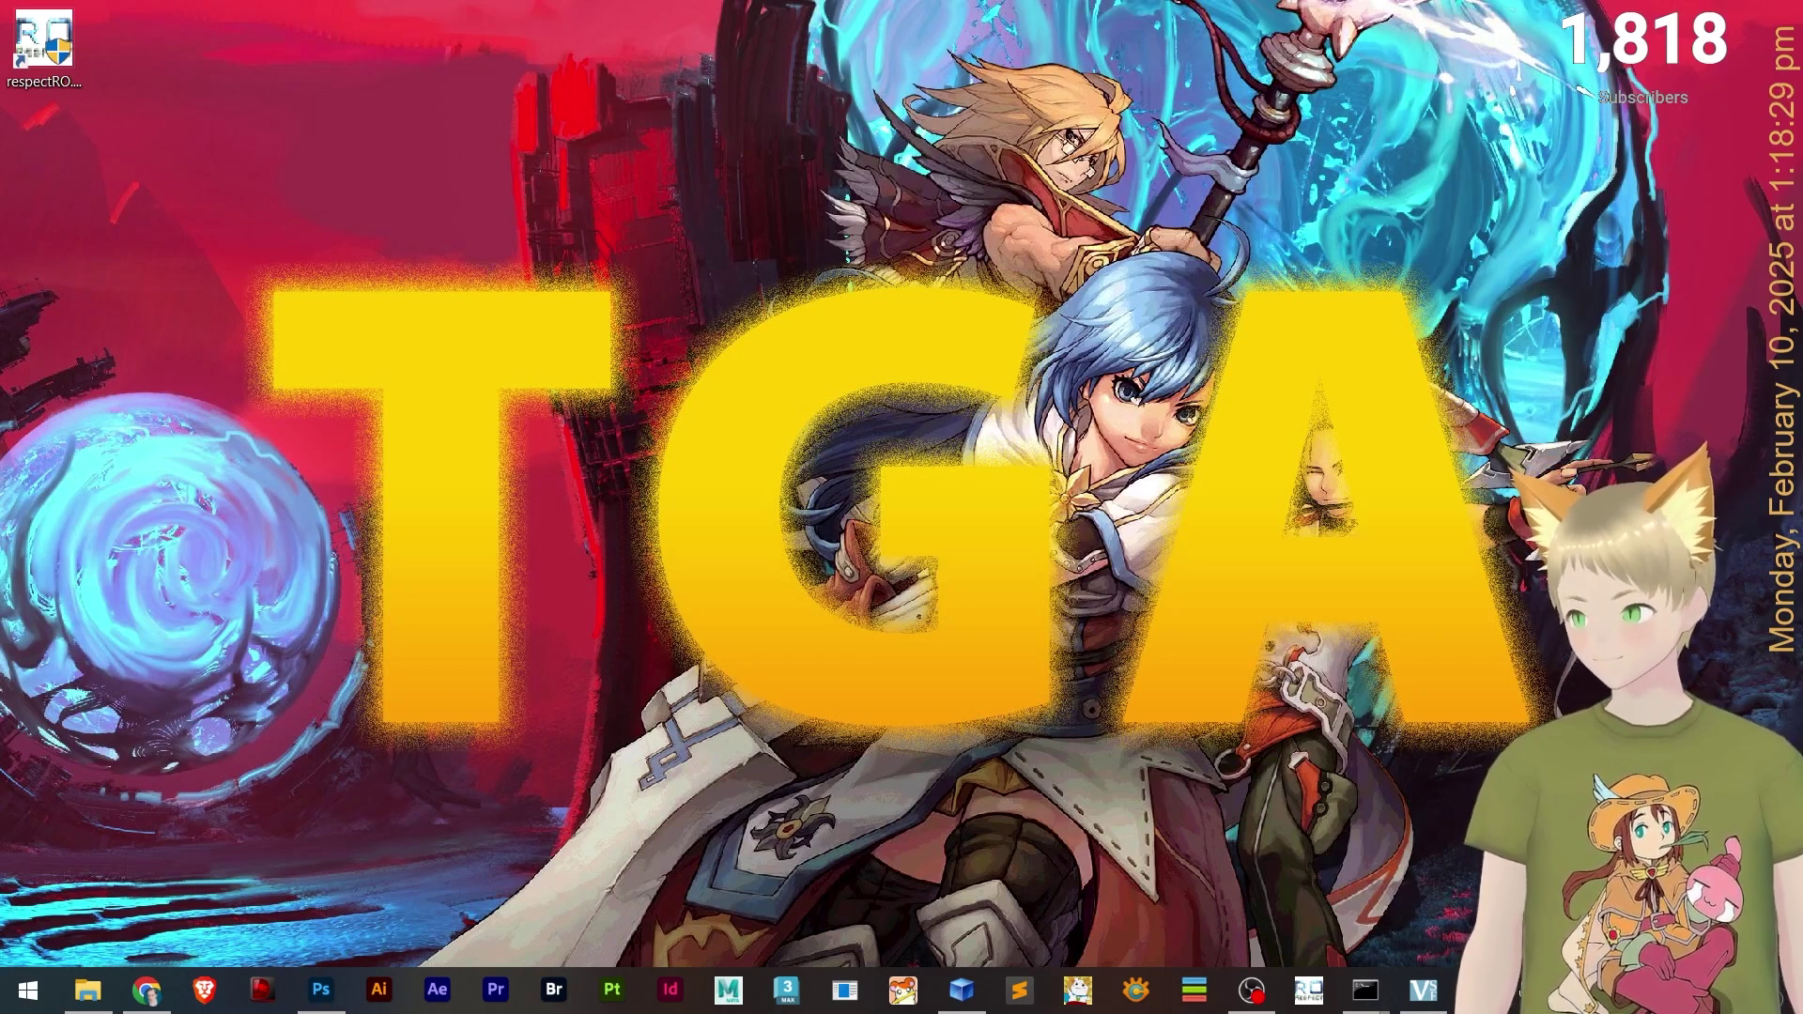
left_click_drag(402, 917, 968, 263)
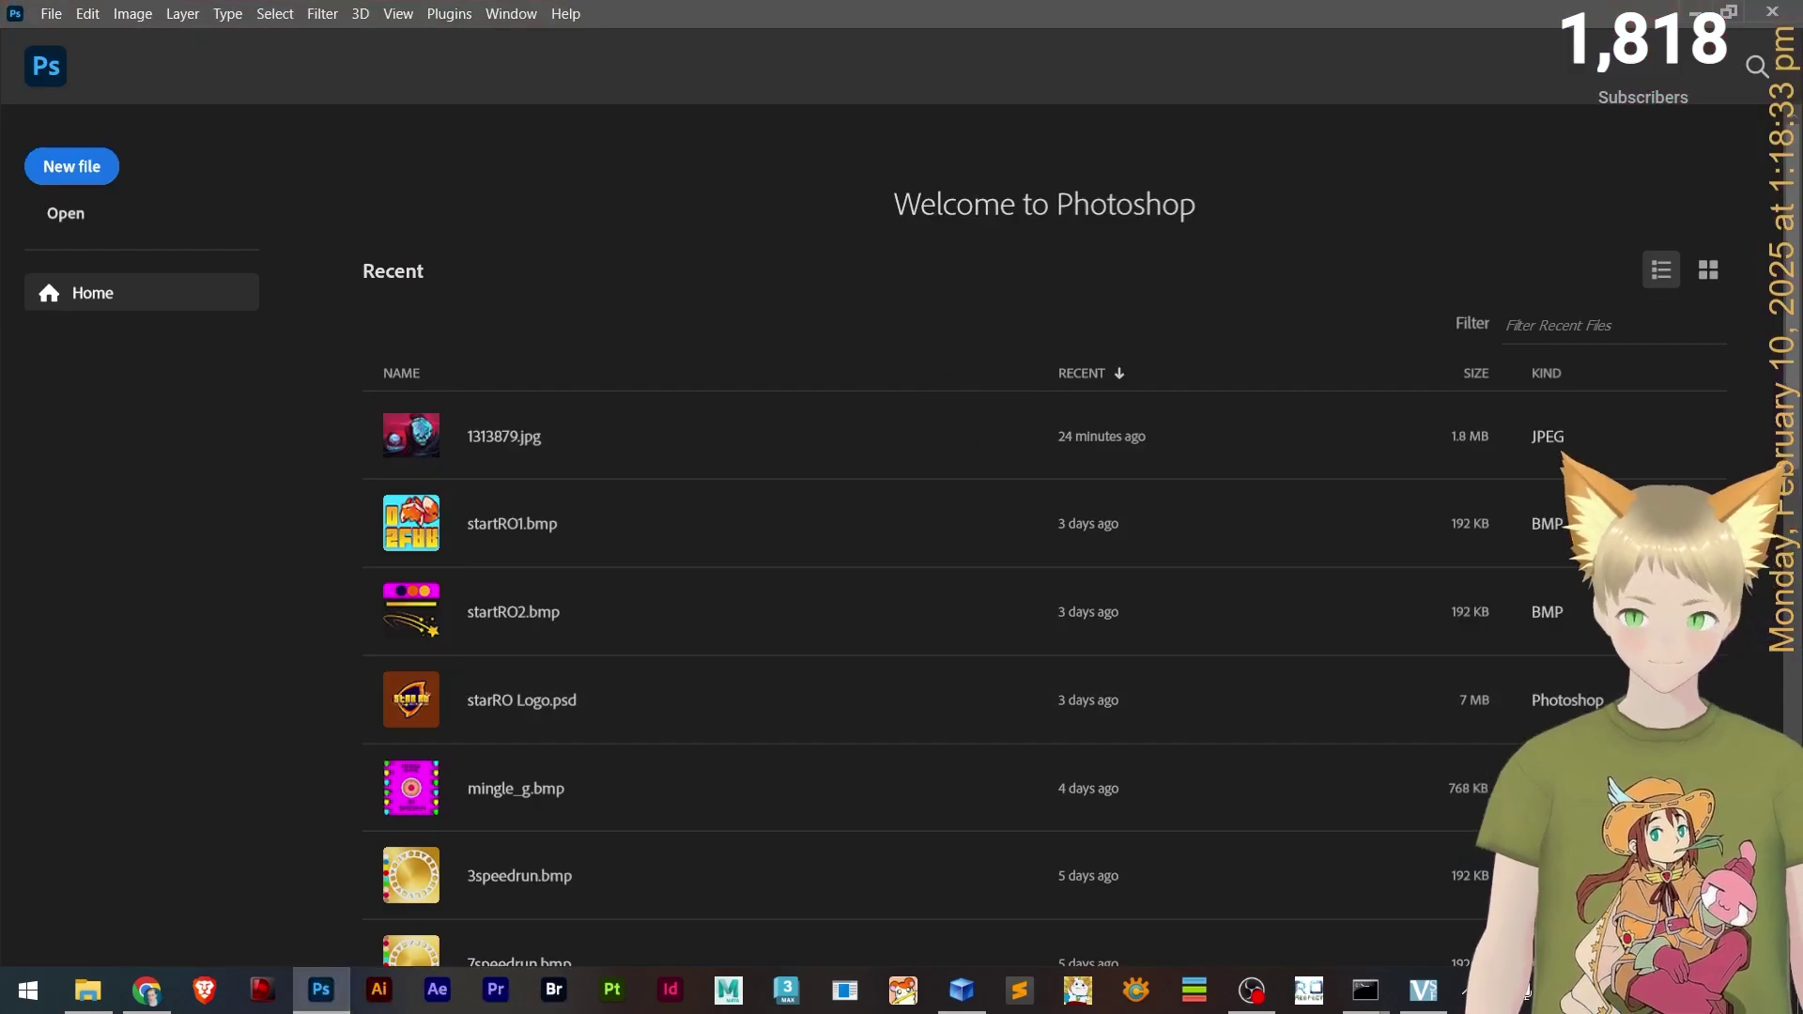
left_click(1696, 12)
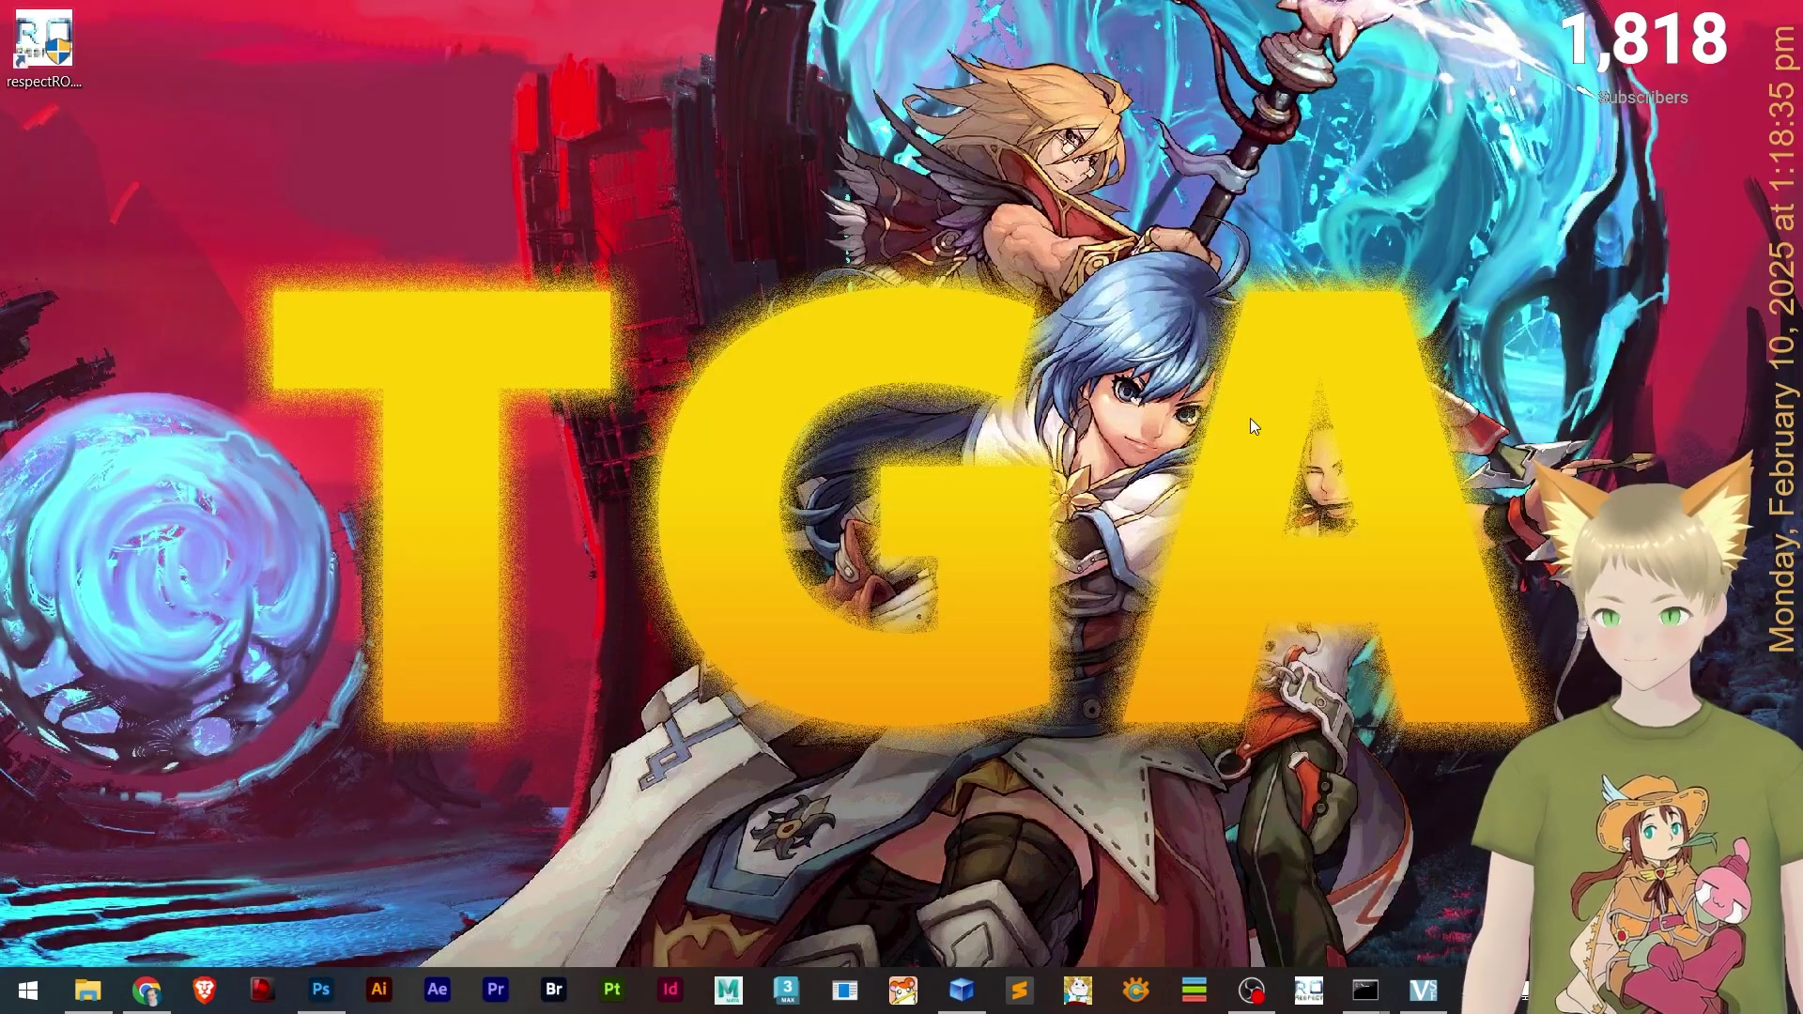
- Switch to GRF Editor and look over the available operations for the hourglass icon TGA in data\texture\effect
left_click(961, 990)
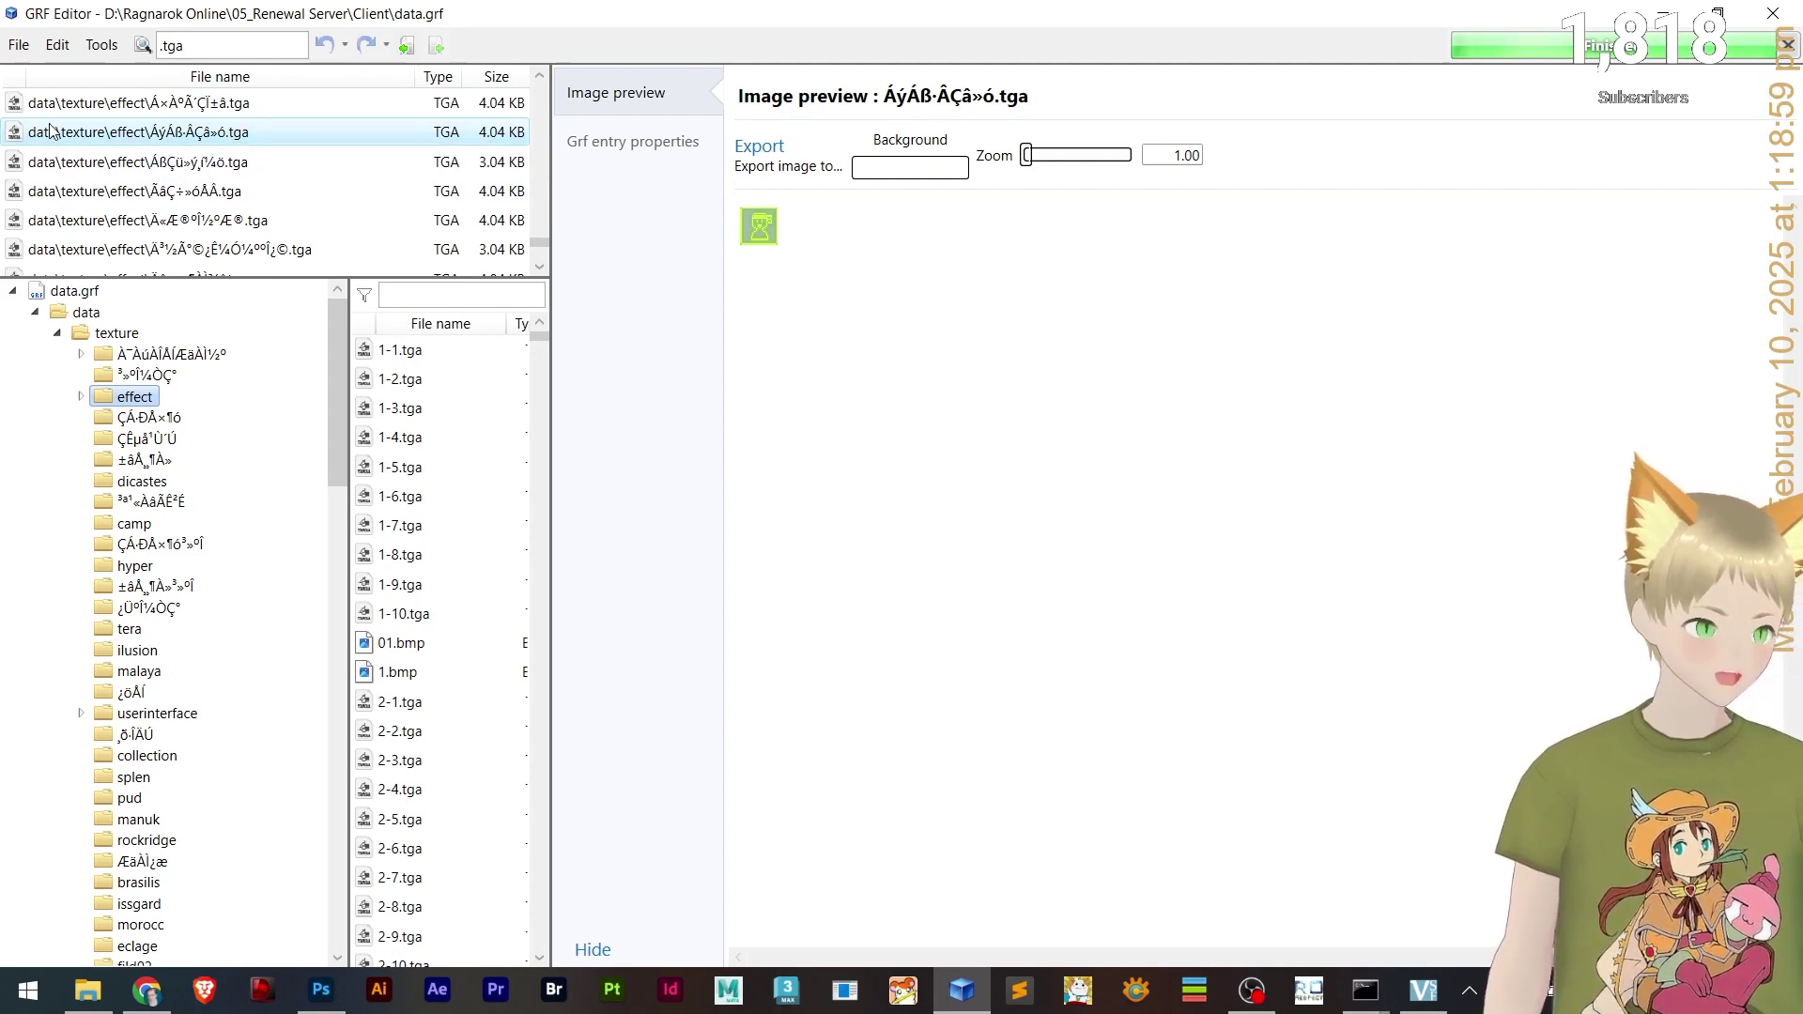
right_click(170, 133)
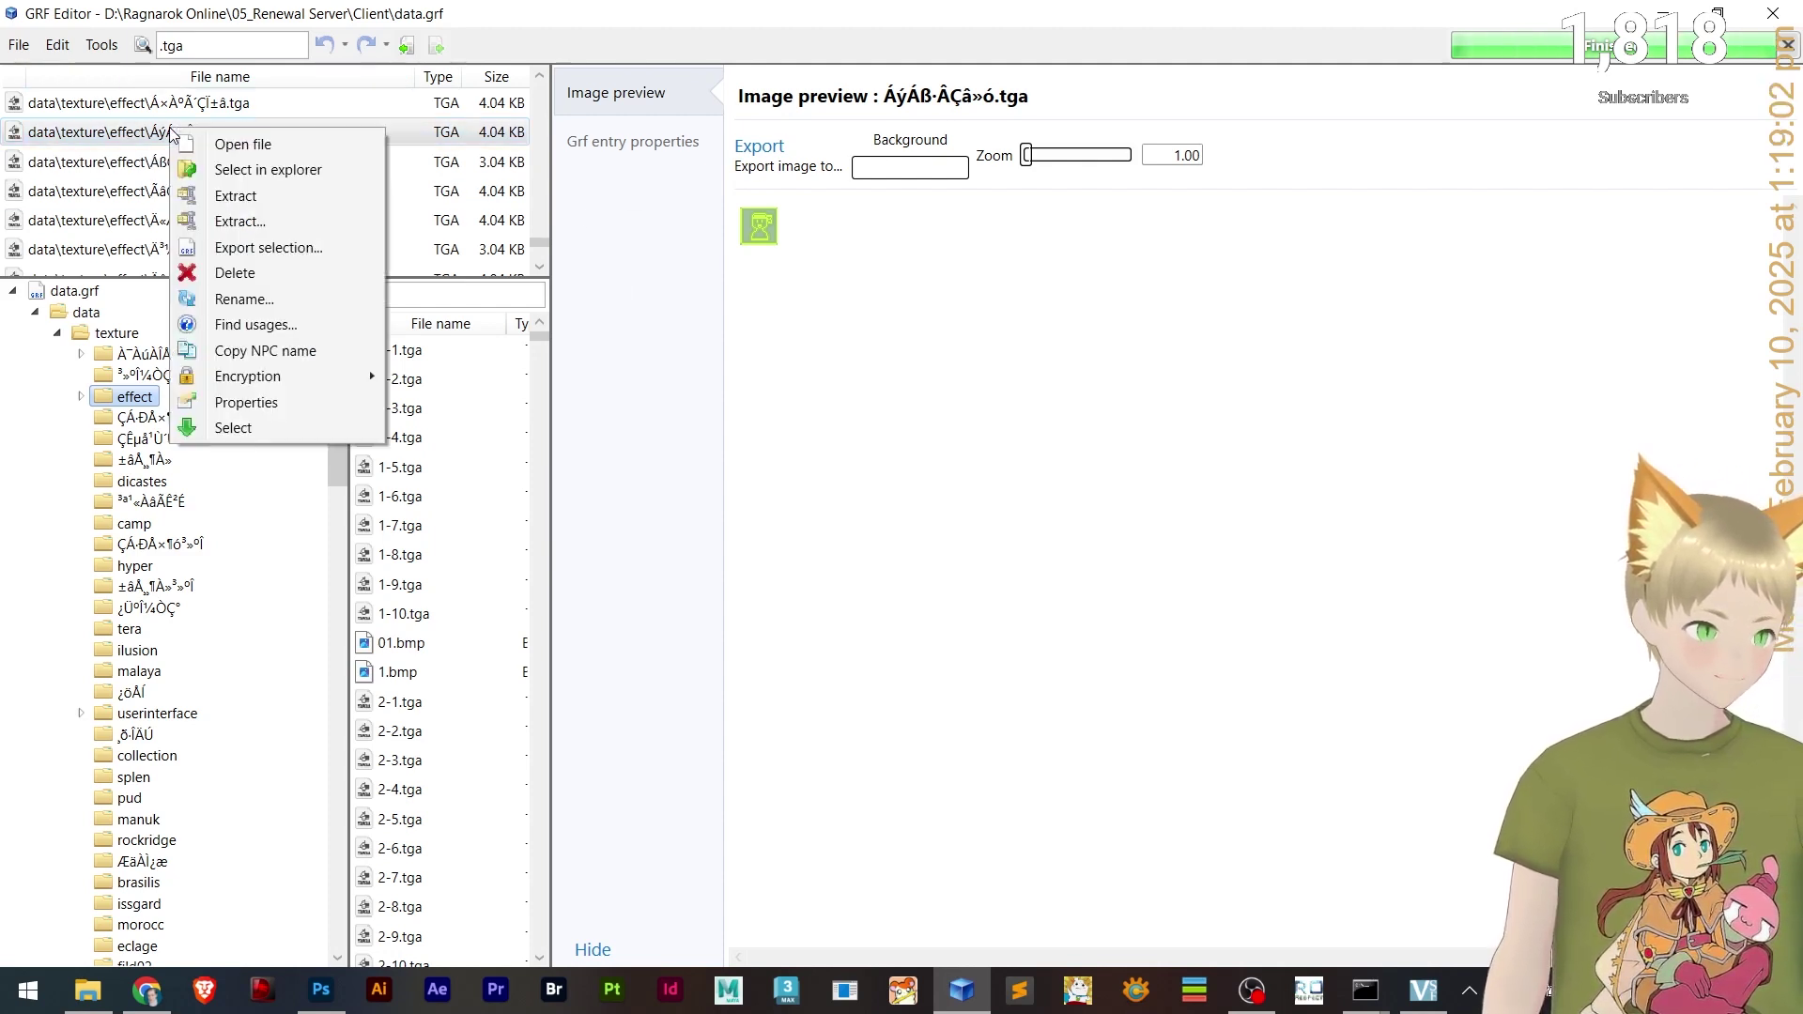
left_click(1663, 12)
left_click(1717, 8)
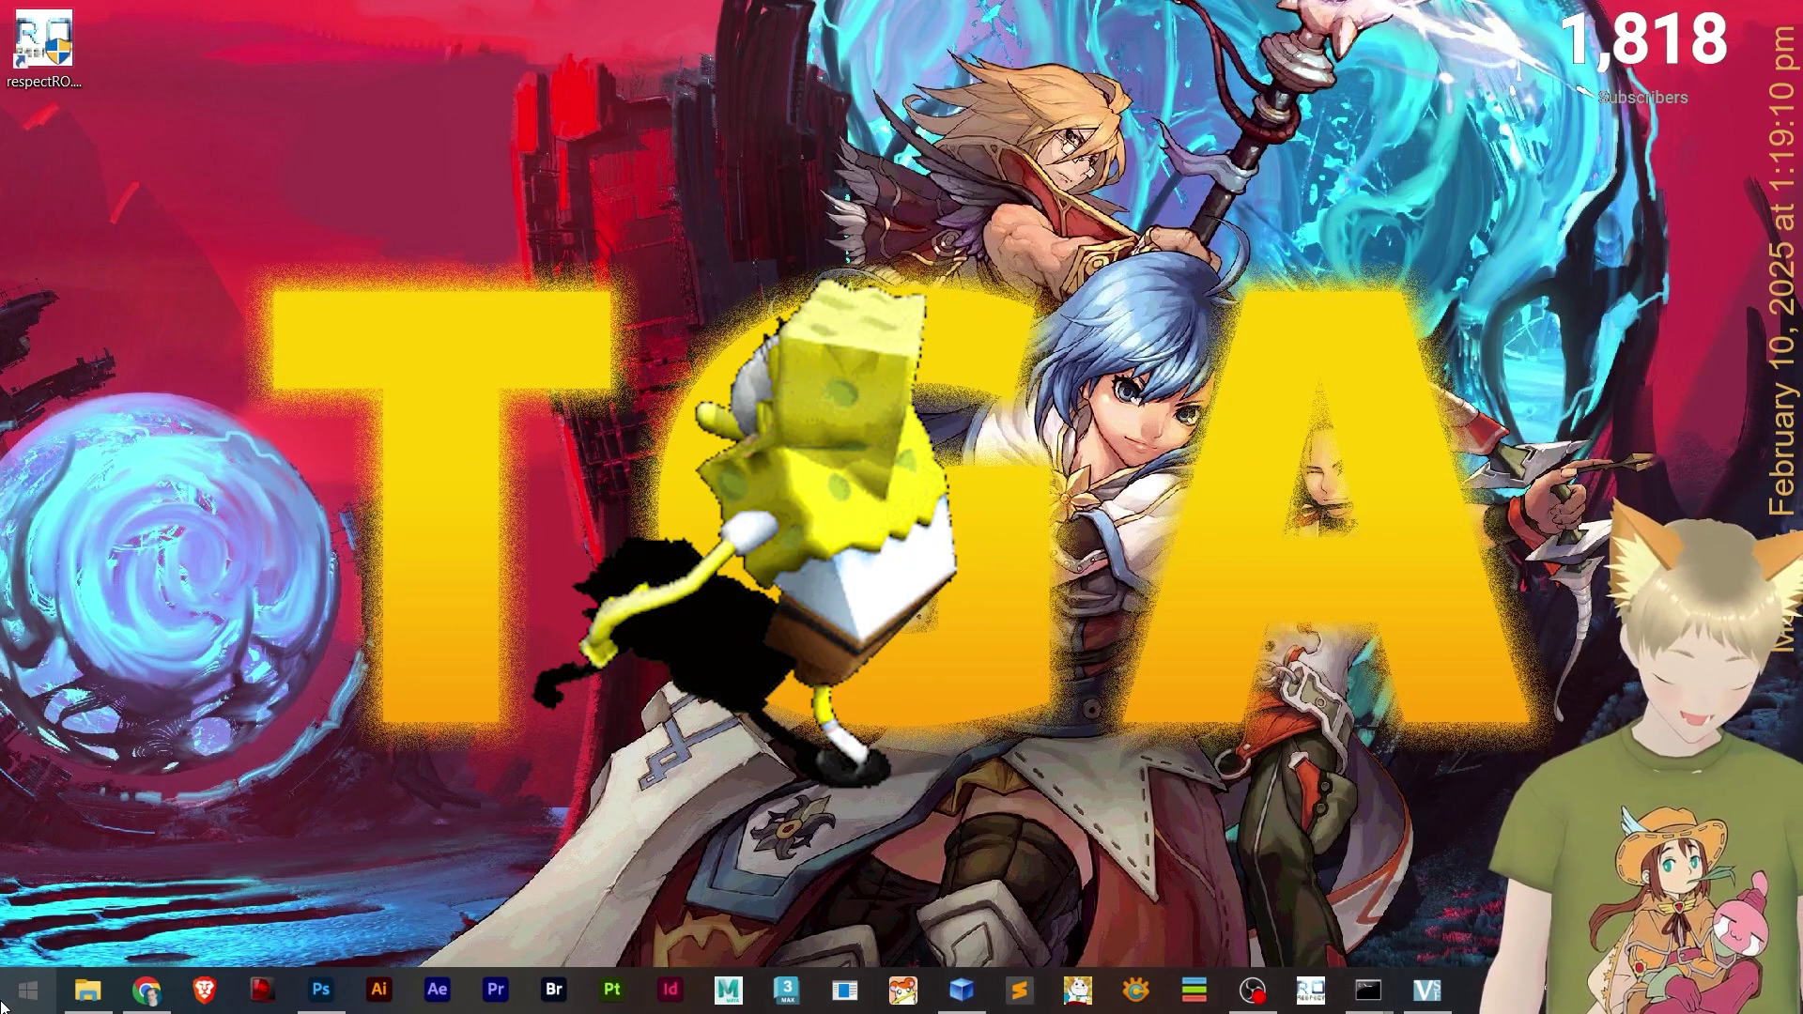
- Launch Paint and brush freehand black scribbles across the blank canvas
left_click(3, 1007)
type("paint")
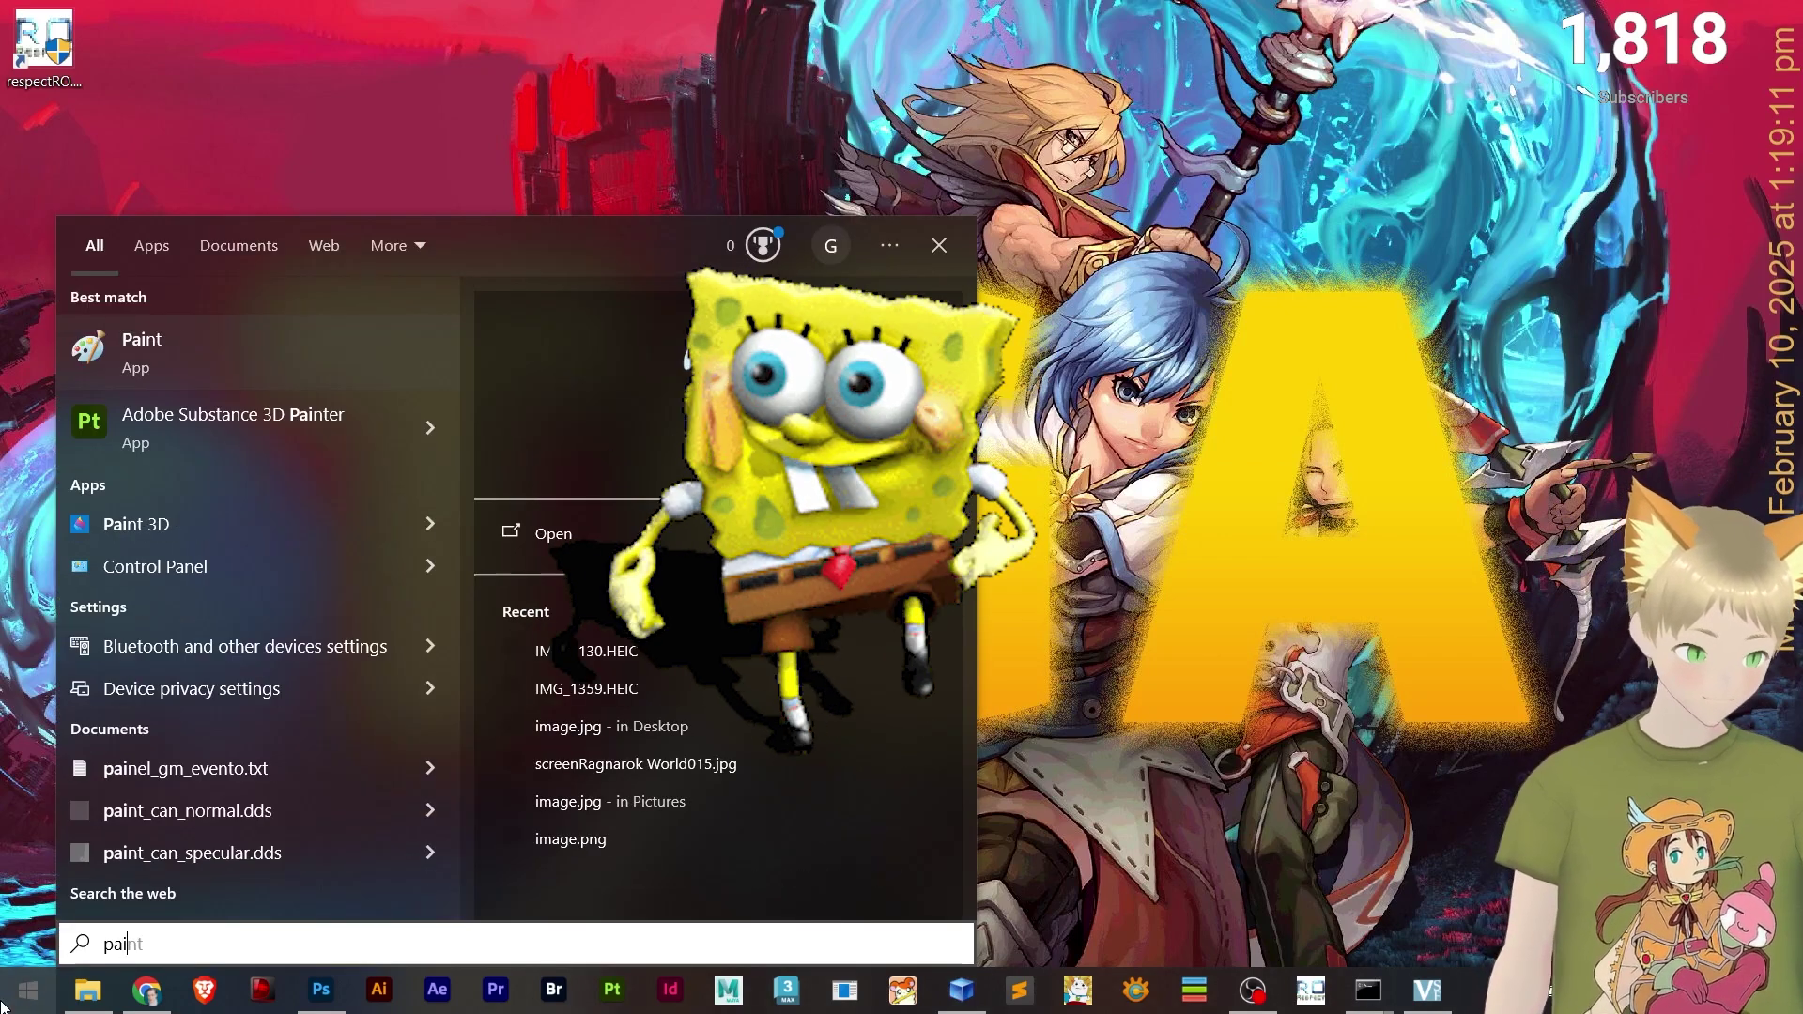
left_click(213, 352)
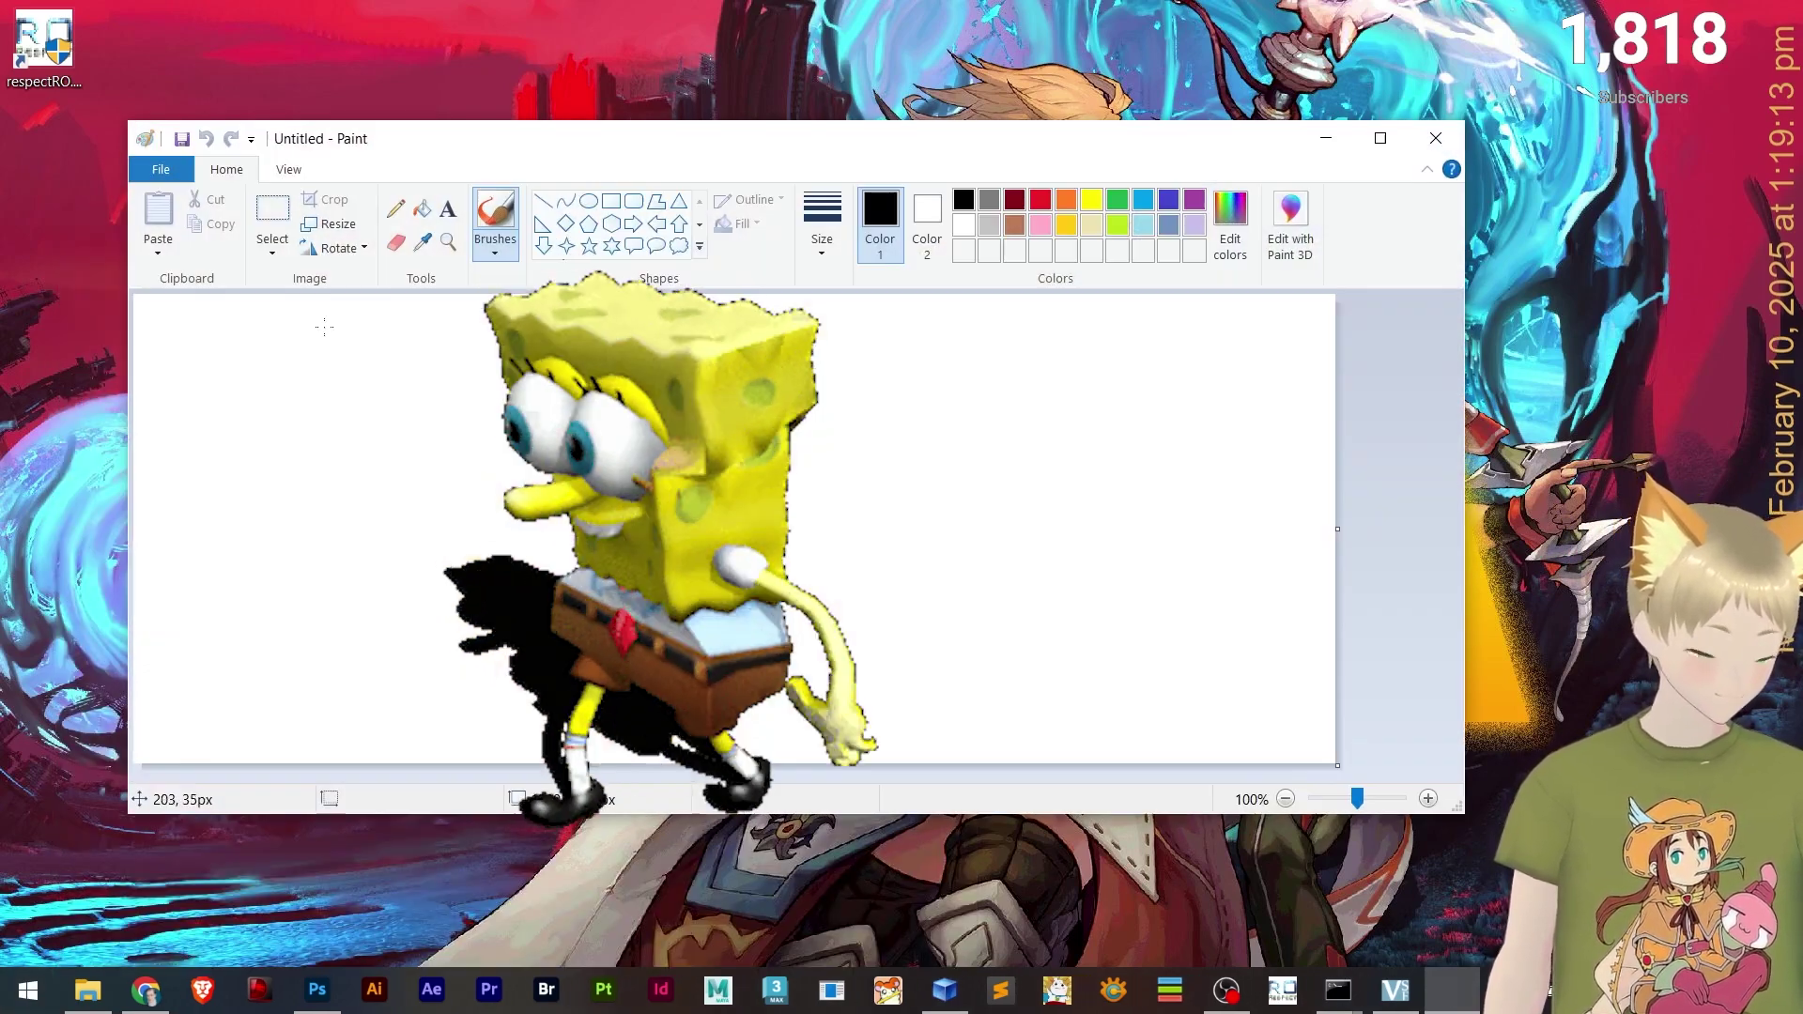
mouse_move(590, 371)
left_mouse_down()
mouse_move(542, 461)
mouse_move(600, 565)
mouse_move(534, 474)
mouse_move(672, 613)
mouse_move(751, 555)
mouse_move(846, 408)
mouse_move(853, 516)
mouse_move(899, 569)
mouse_move(1033, 411)
left_mouse_up()
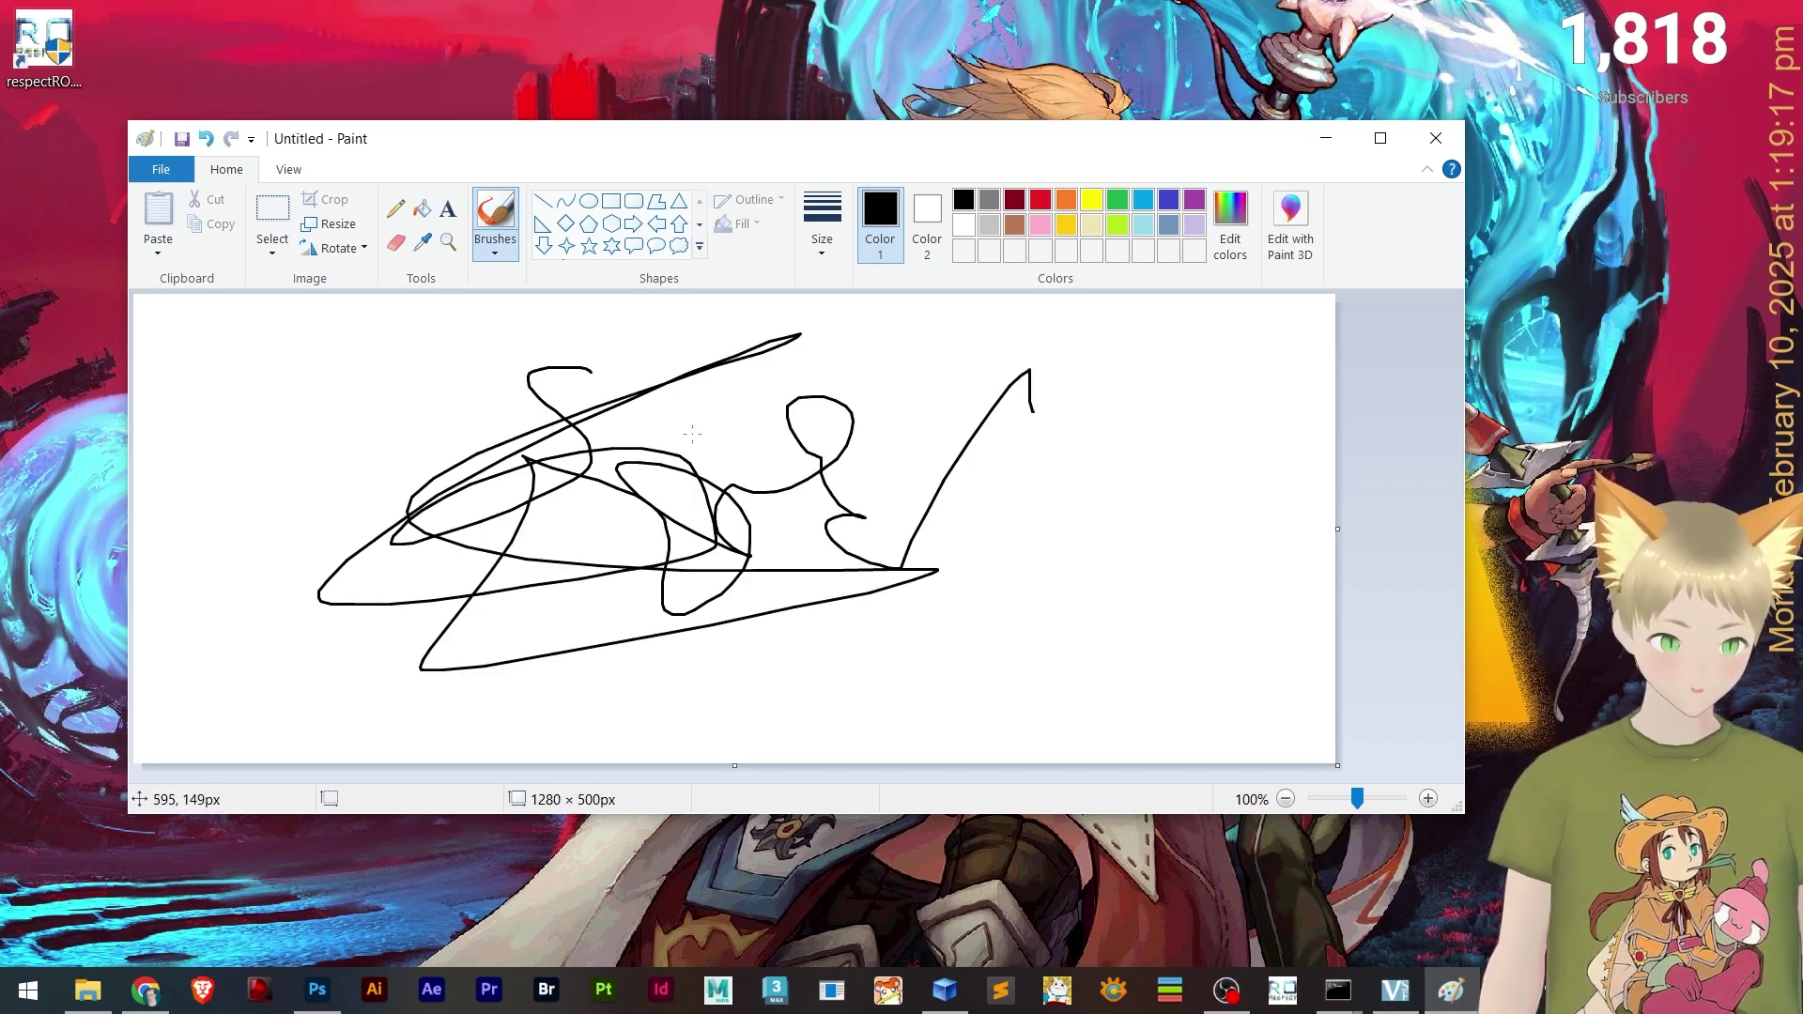
mouse_move(262, 383)
left_mouse_down()
mouse_move(314, 387)
mouse_move(308, 442)
mouse_move(423, 403)
mouse_move(324, 451)
mouse_move(480, 394)
mouse_move(466, 484)
mouse_move(515, 350)
mouse_move(547, 436)
mouse_move(475, 500)
mouse_move(539, 545)
left_mouse_up()
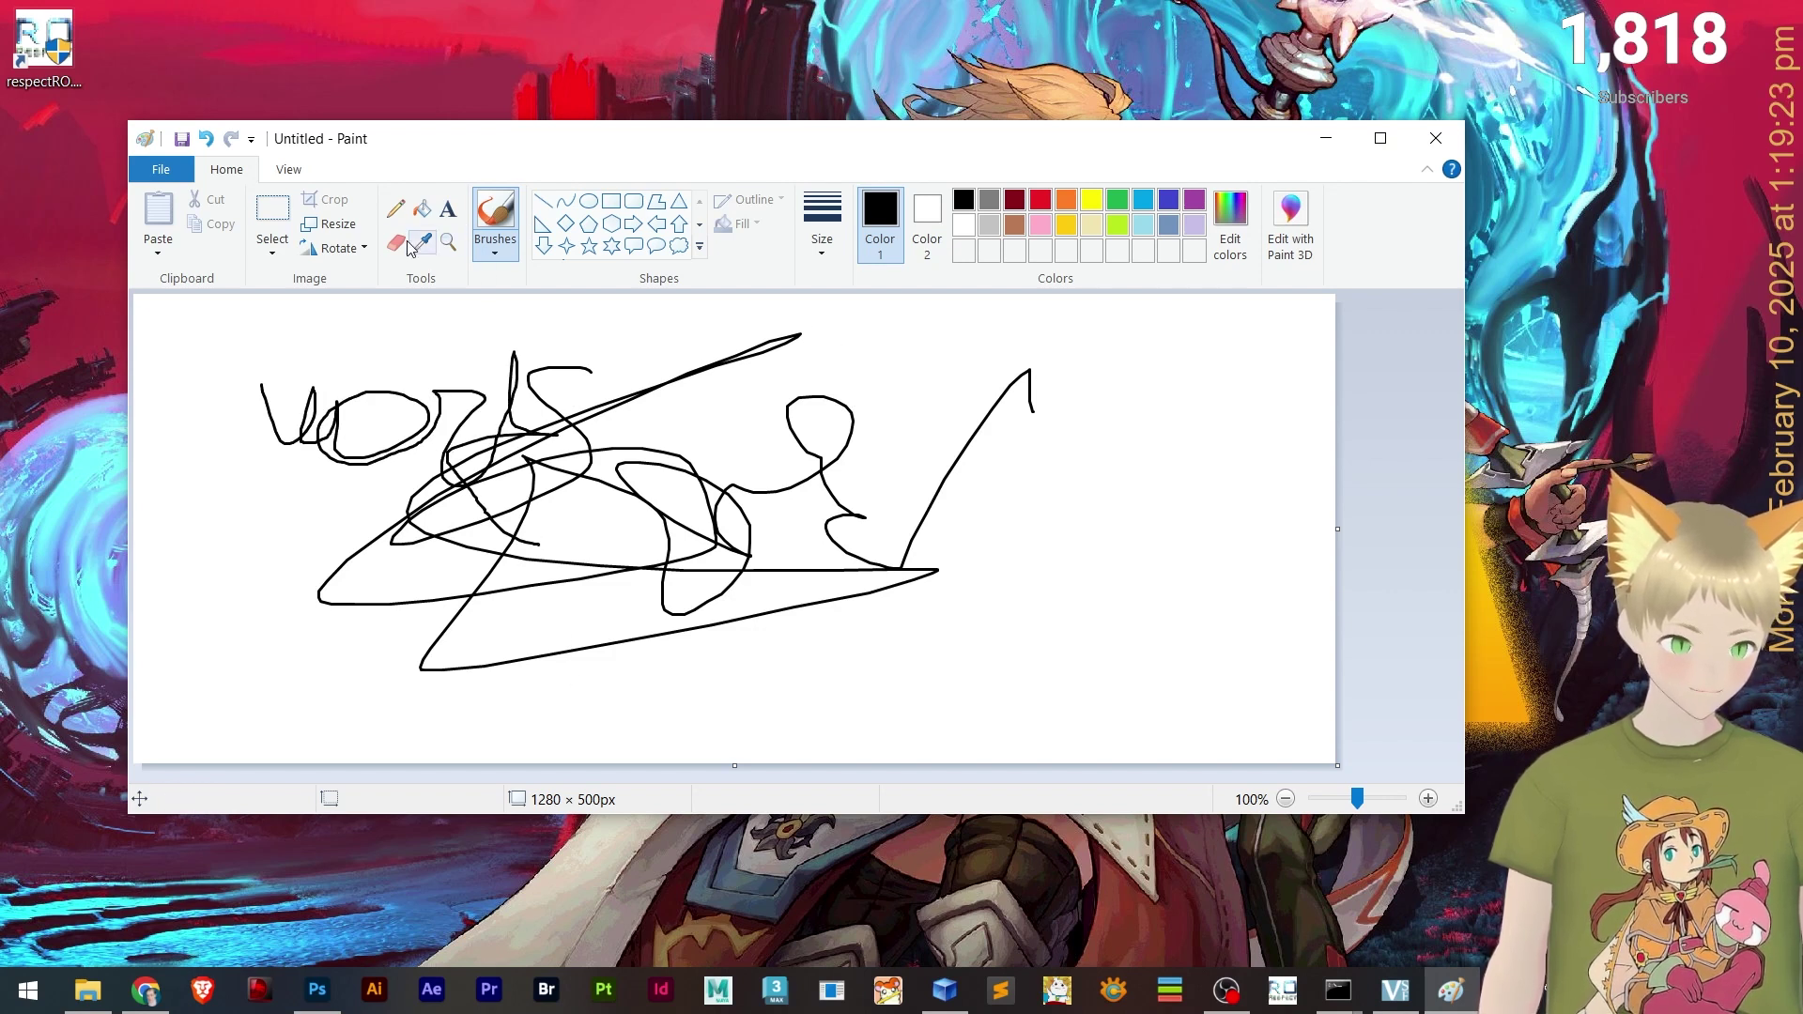
- Fill the canvas background and several enclosed parts of the scribble with black
left_click(423, 208)
left_click(388, 428)
left_click(443, 332)
left_click(729, 558)
left_click(608, 521)
left_click(450, 514)
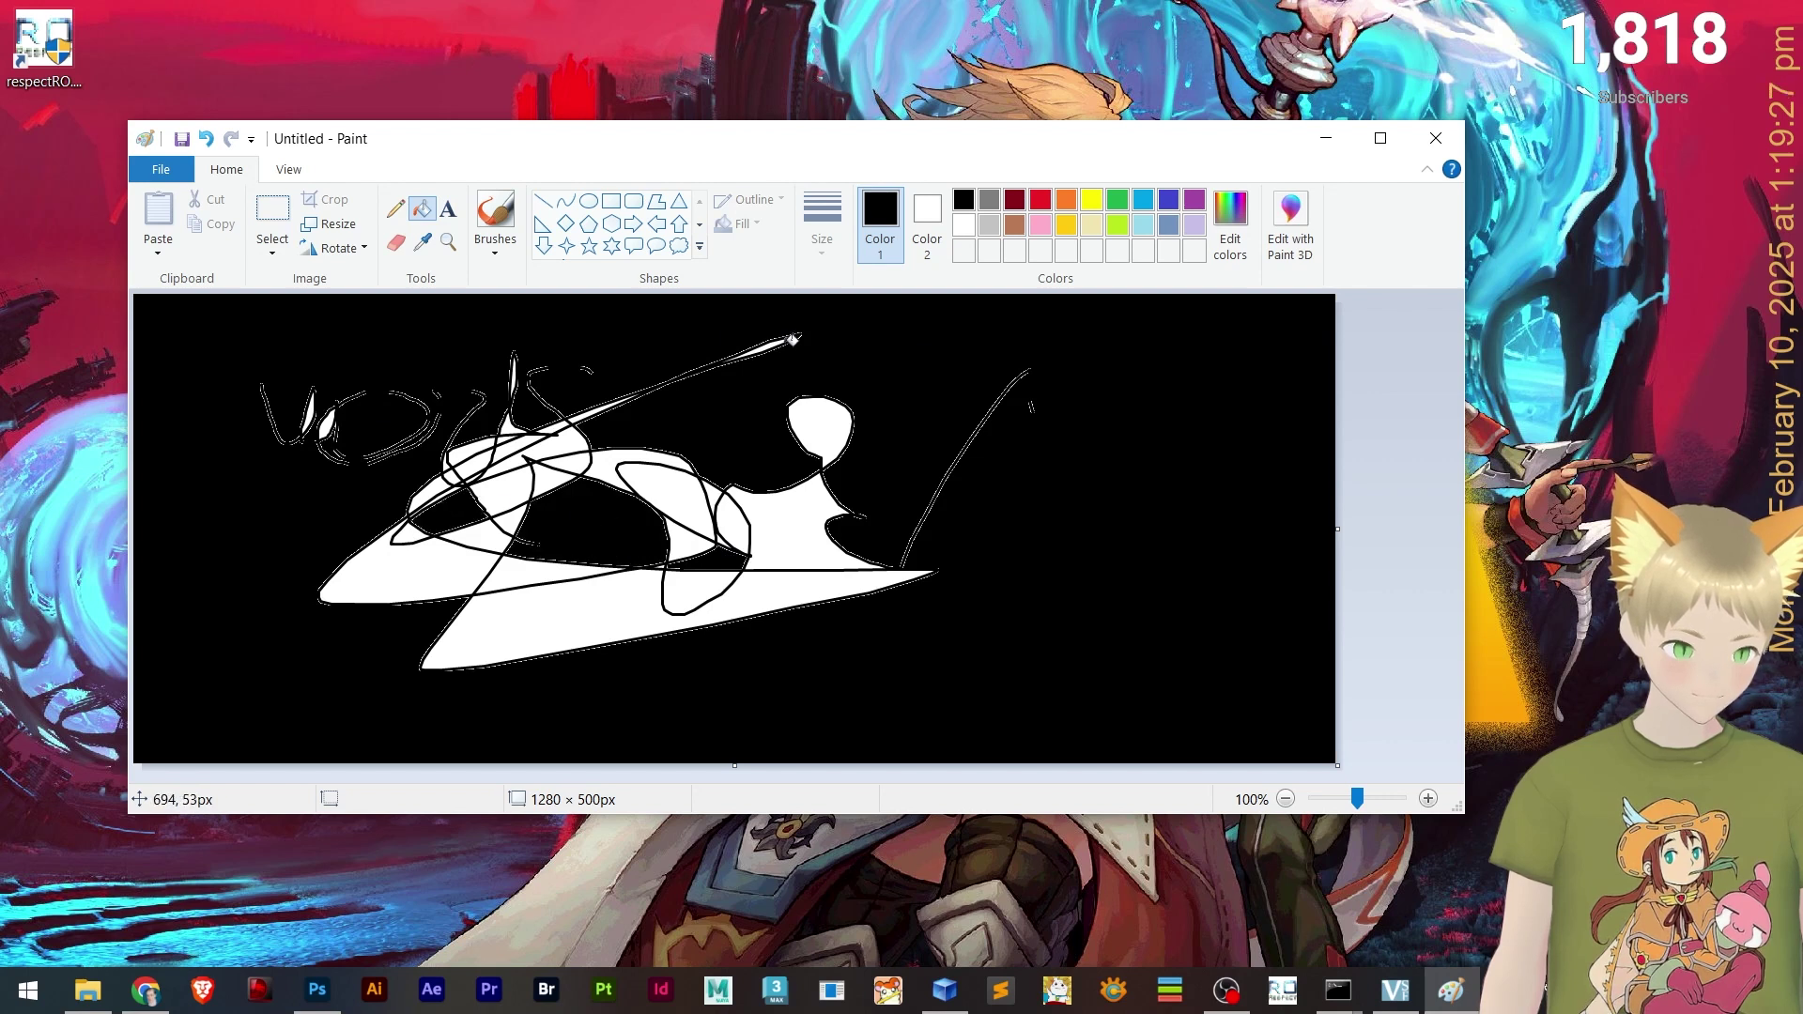
- Fill enclosed white areas of the scribble with red
left_click(1039, 200)
left_click(706, 497)
left_click(789, 499)
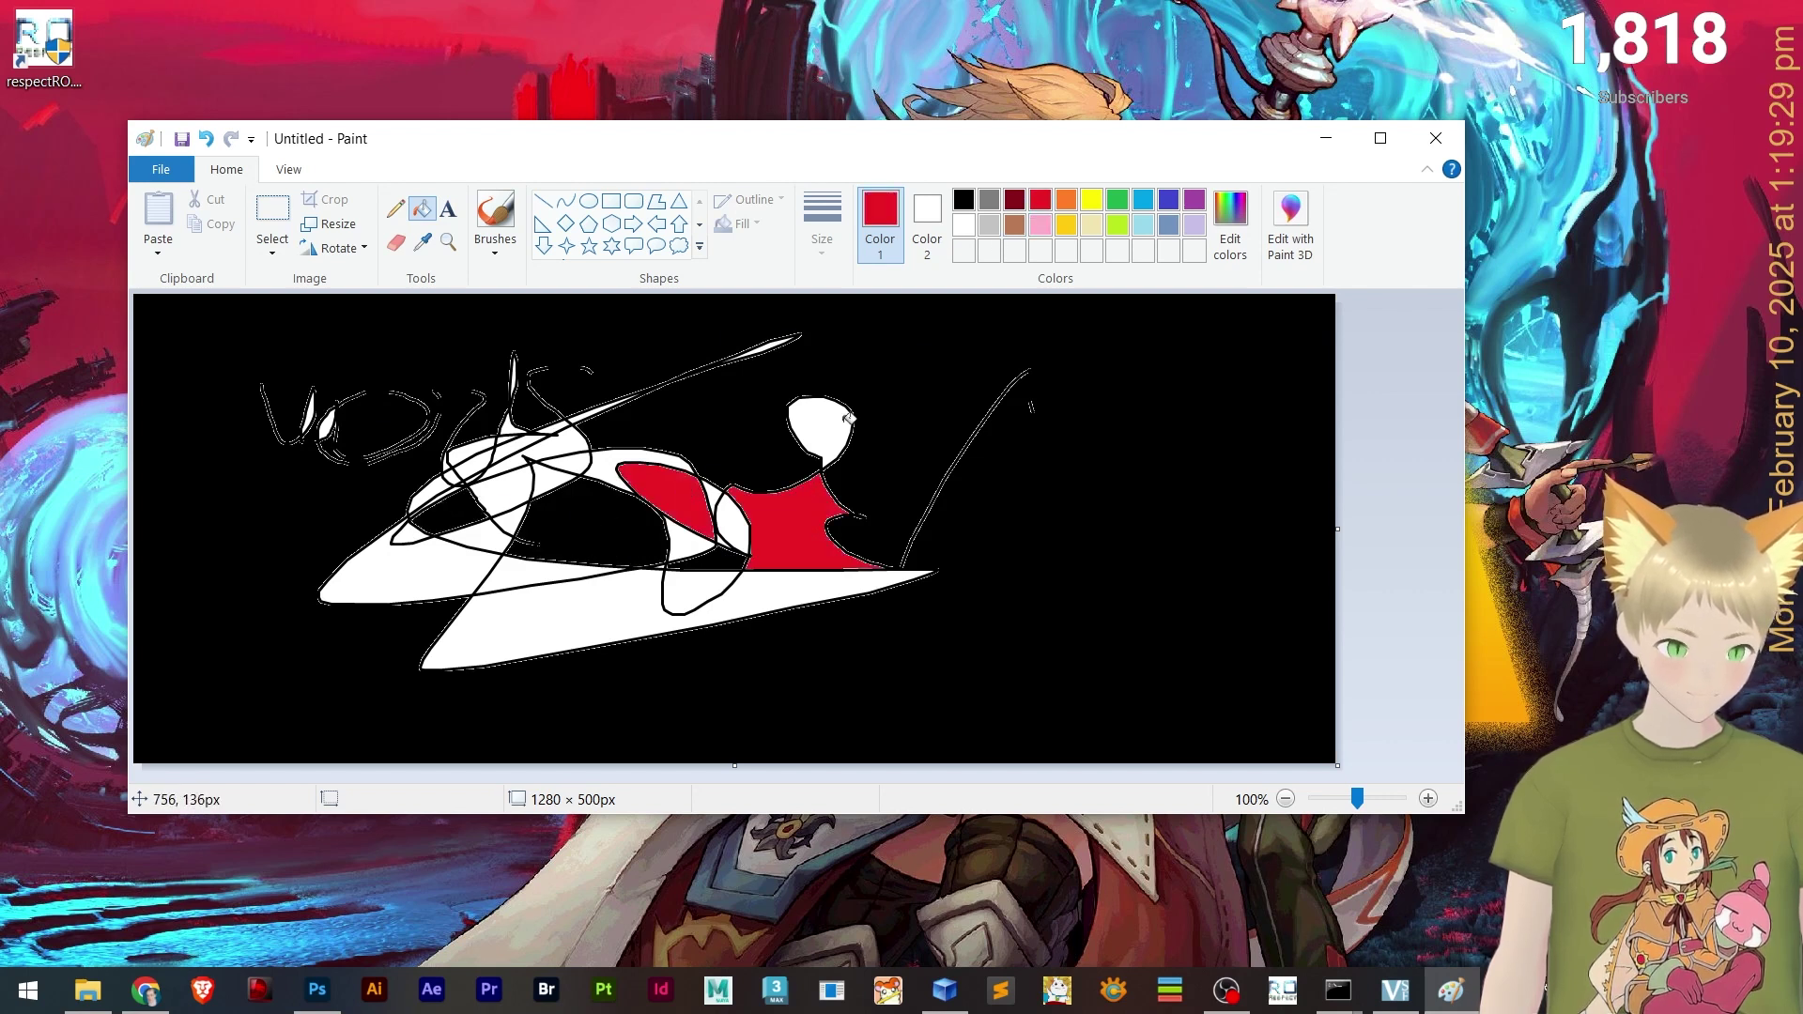
left_click(844, 420)
left_click(733, 524)
left_click(763, 582)
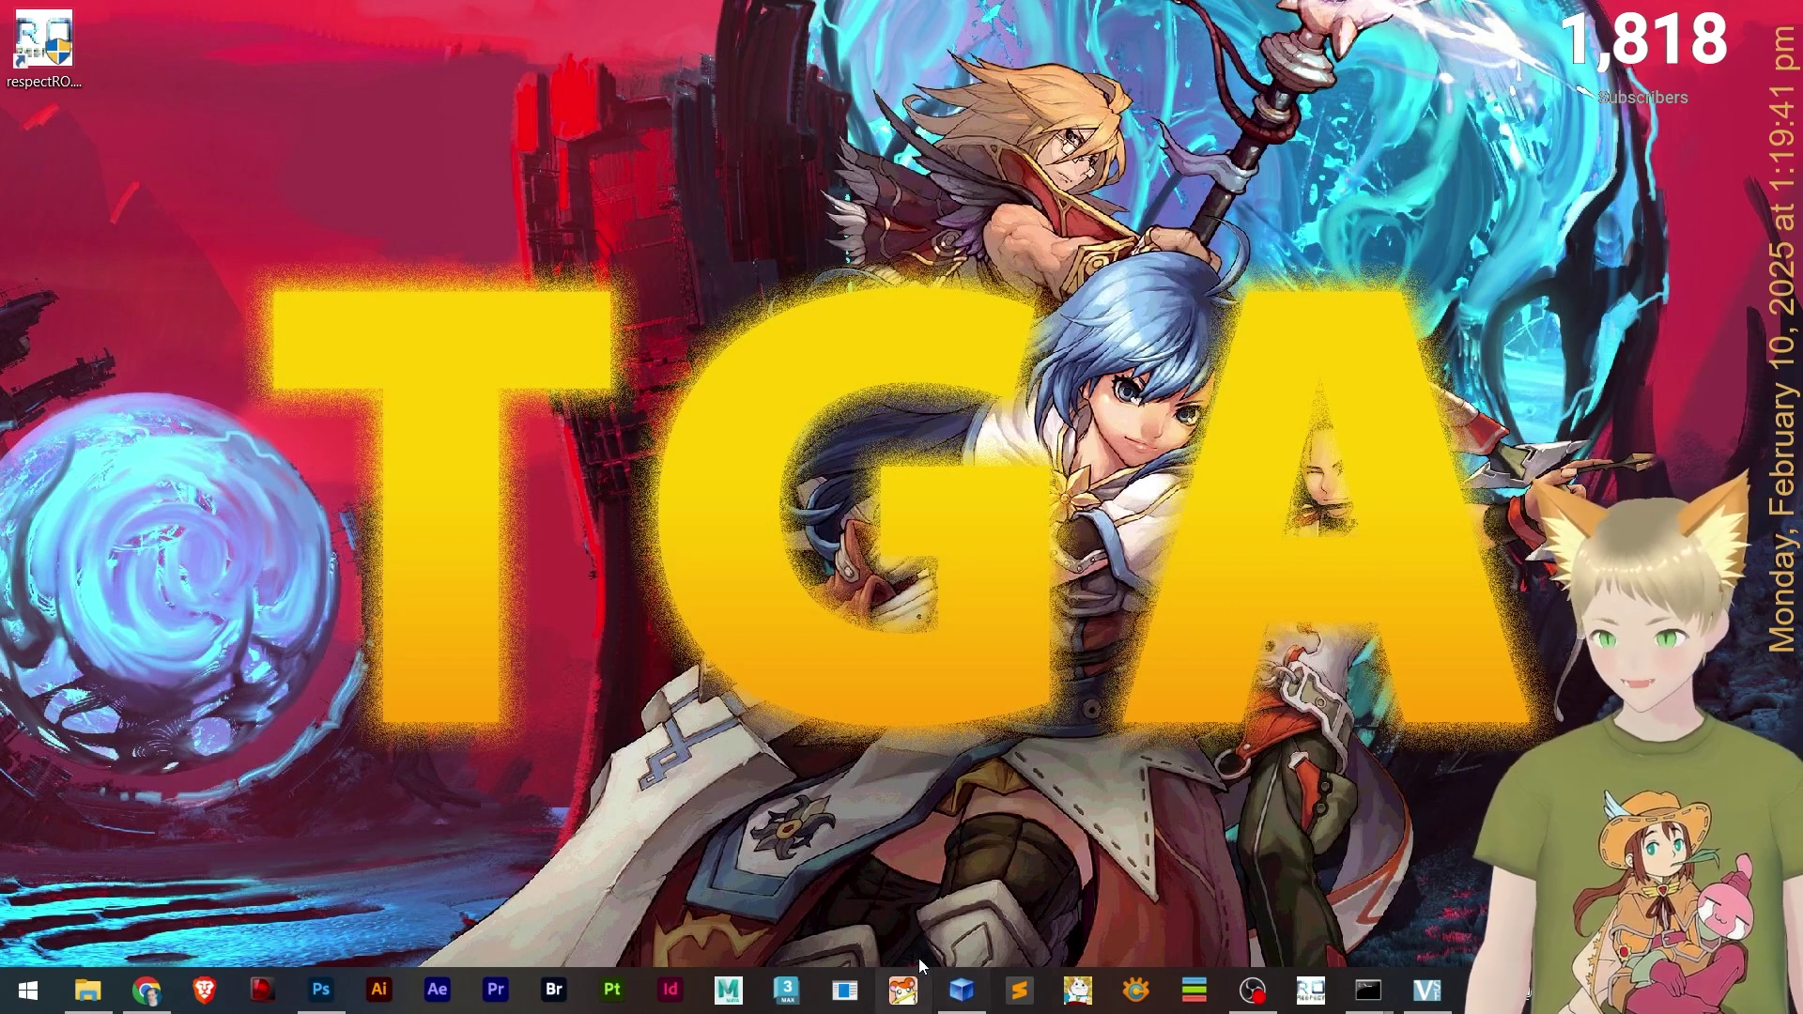
- Extract the hourglass icon TGA from data\texture\effect in GRF Editor to the desktop
left_click(962, 989)
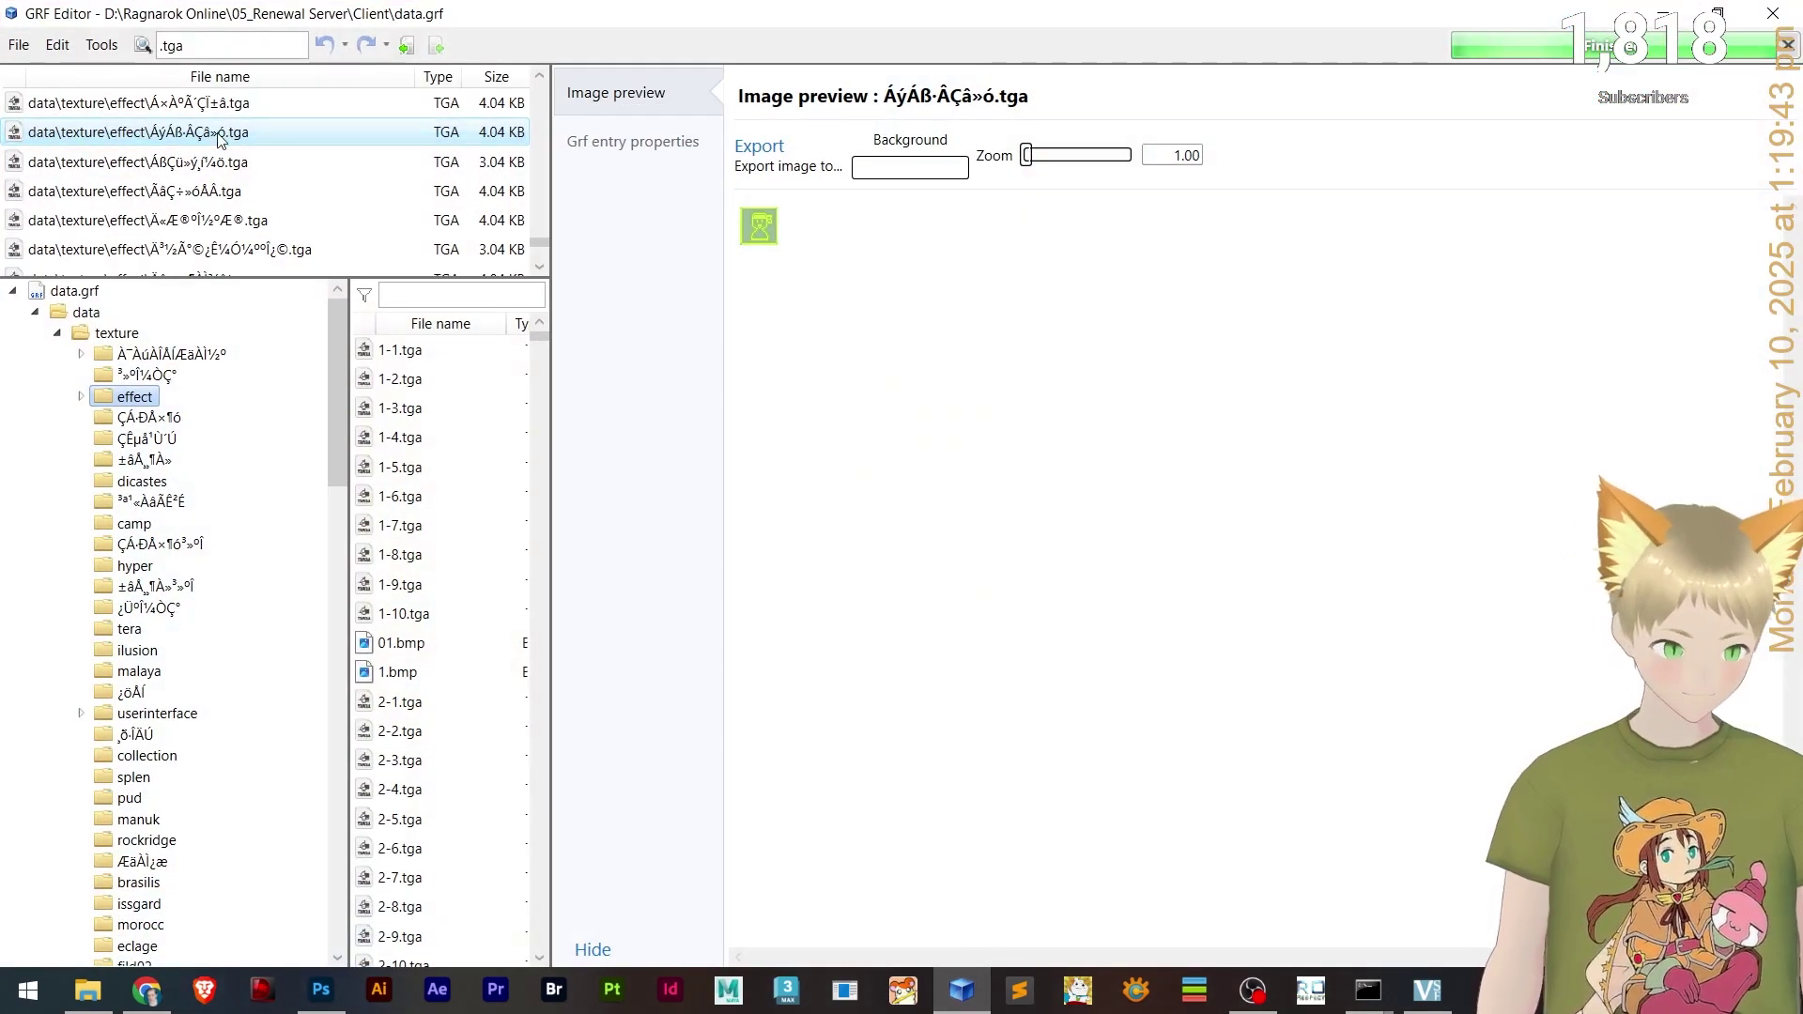
right_click(220, 134)
left_click(344, 236)
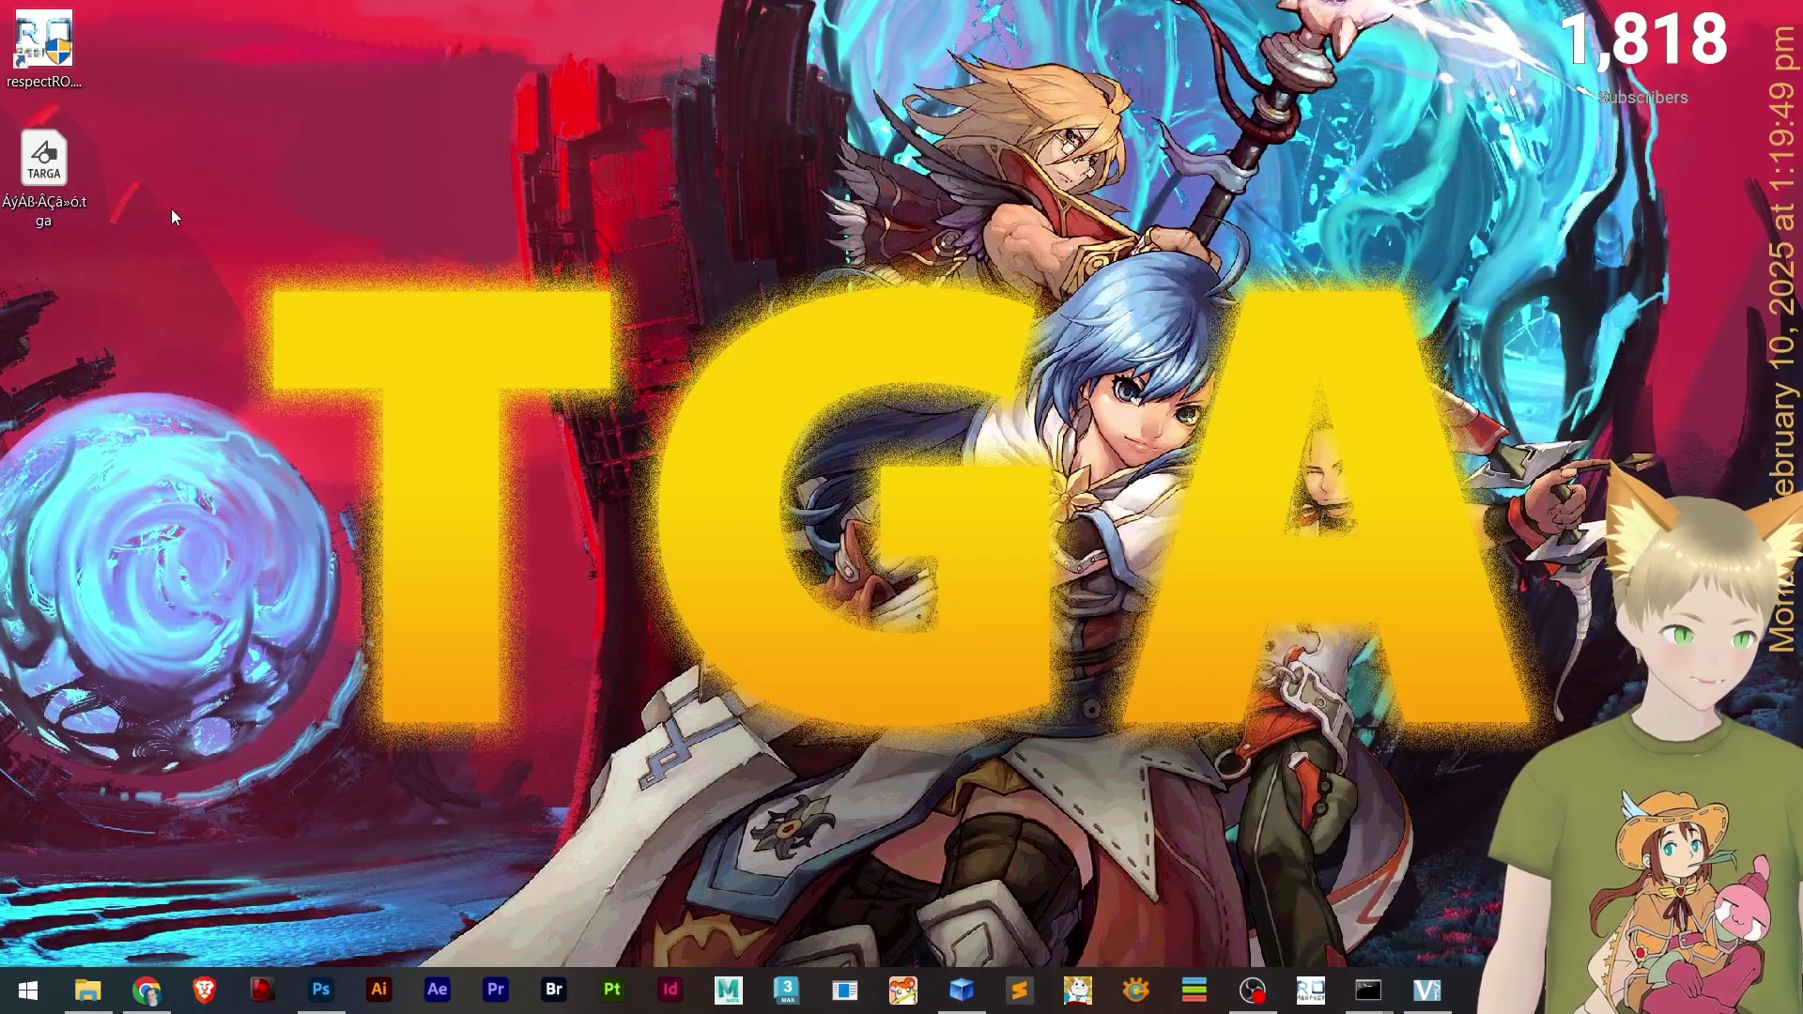
- Open the extracted hourglass icon TGA from the desktop in Photoshop, enlarged enough to see individual pixels
left_click_drag(40, 160, 601, 390)
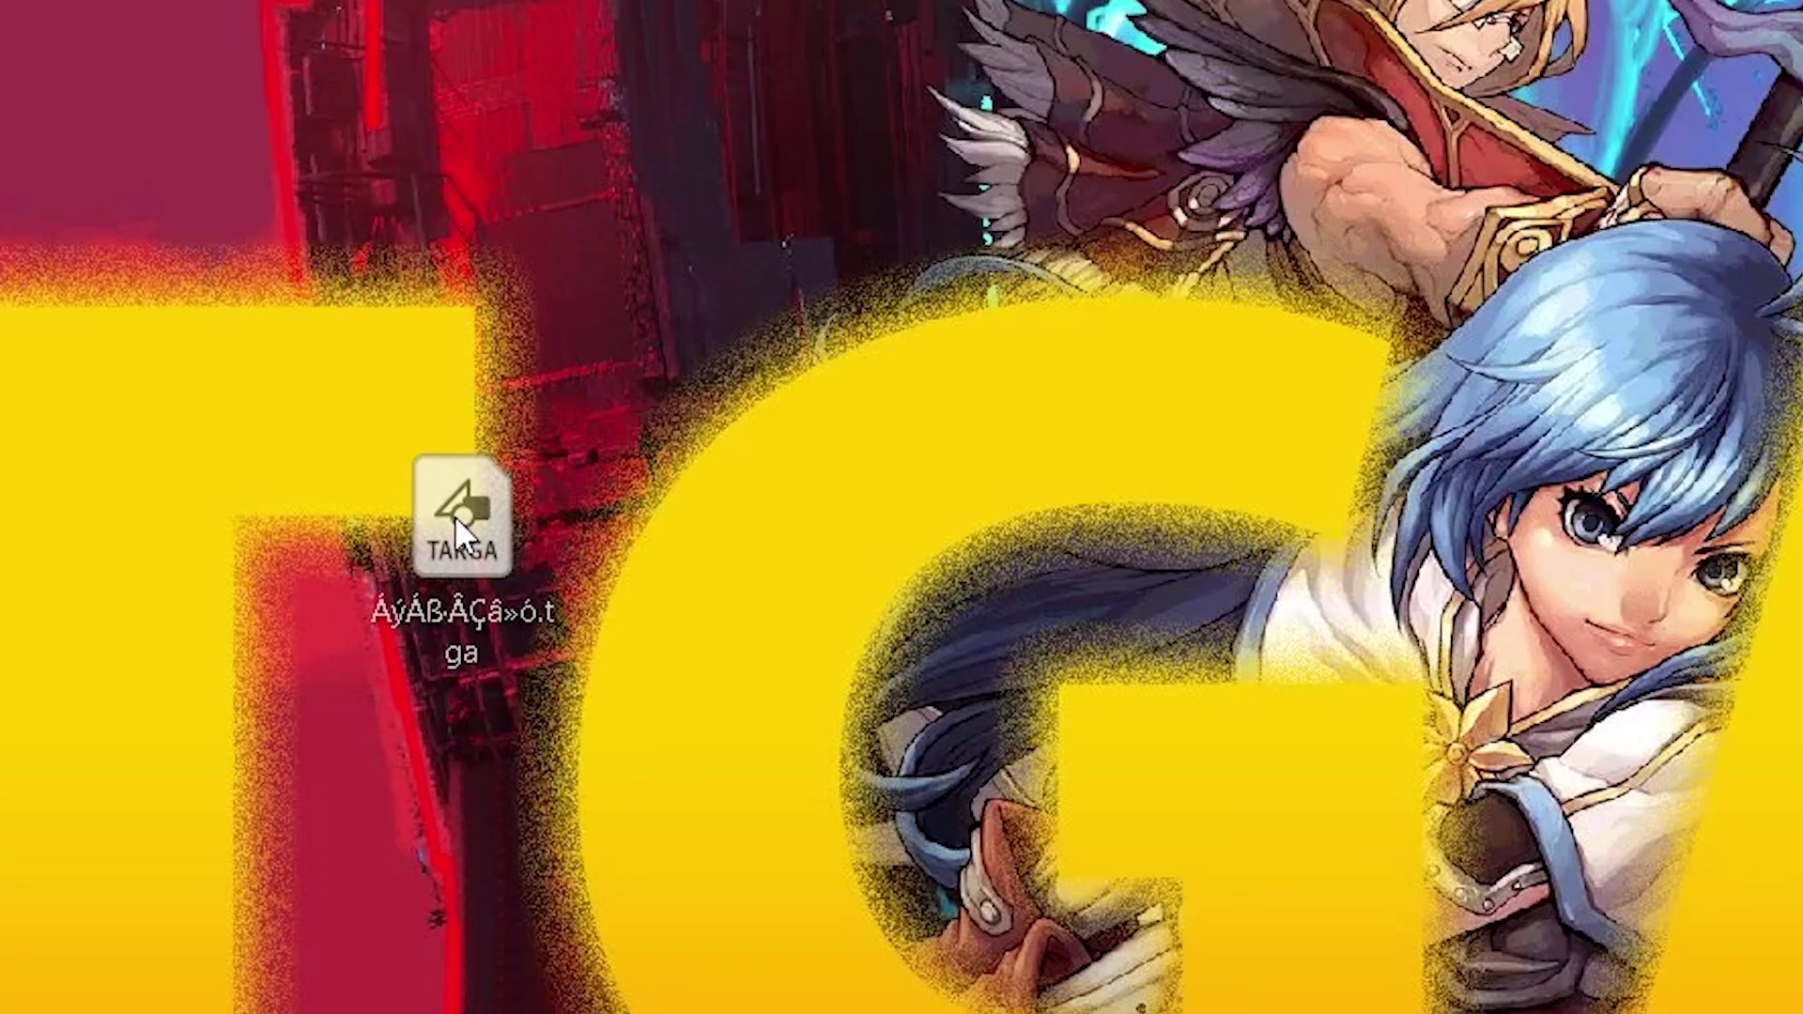
left_click_drag(454, 516, 688, 293)
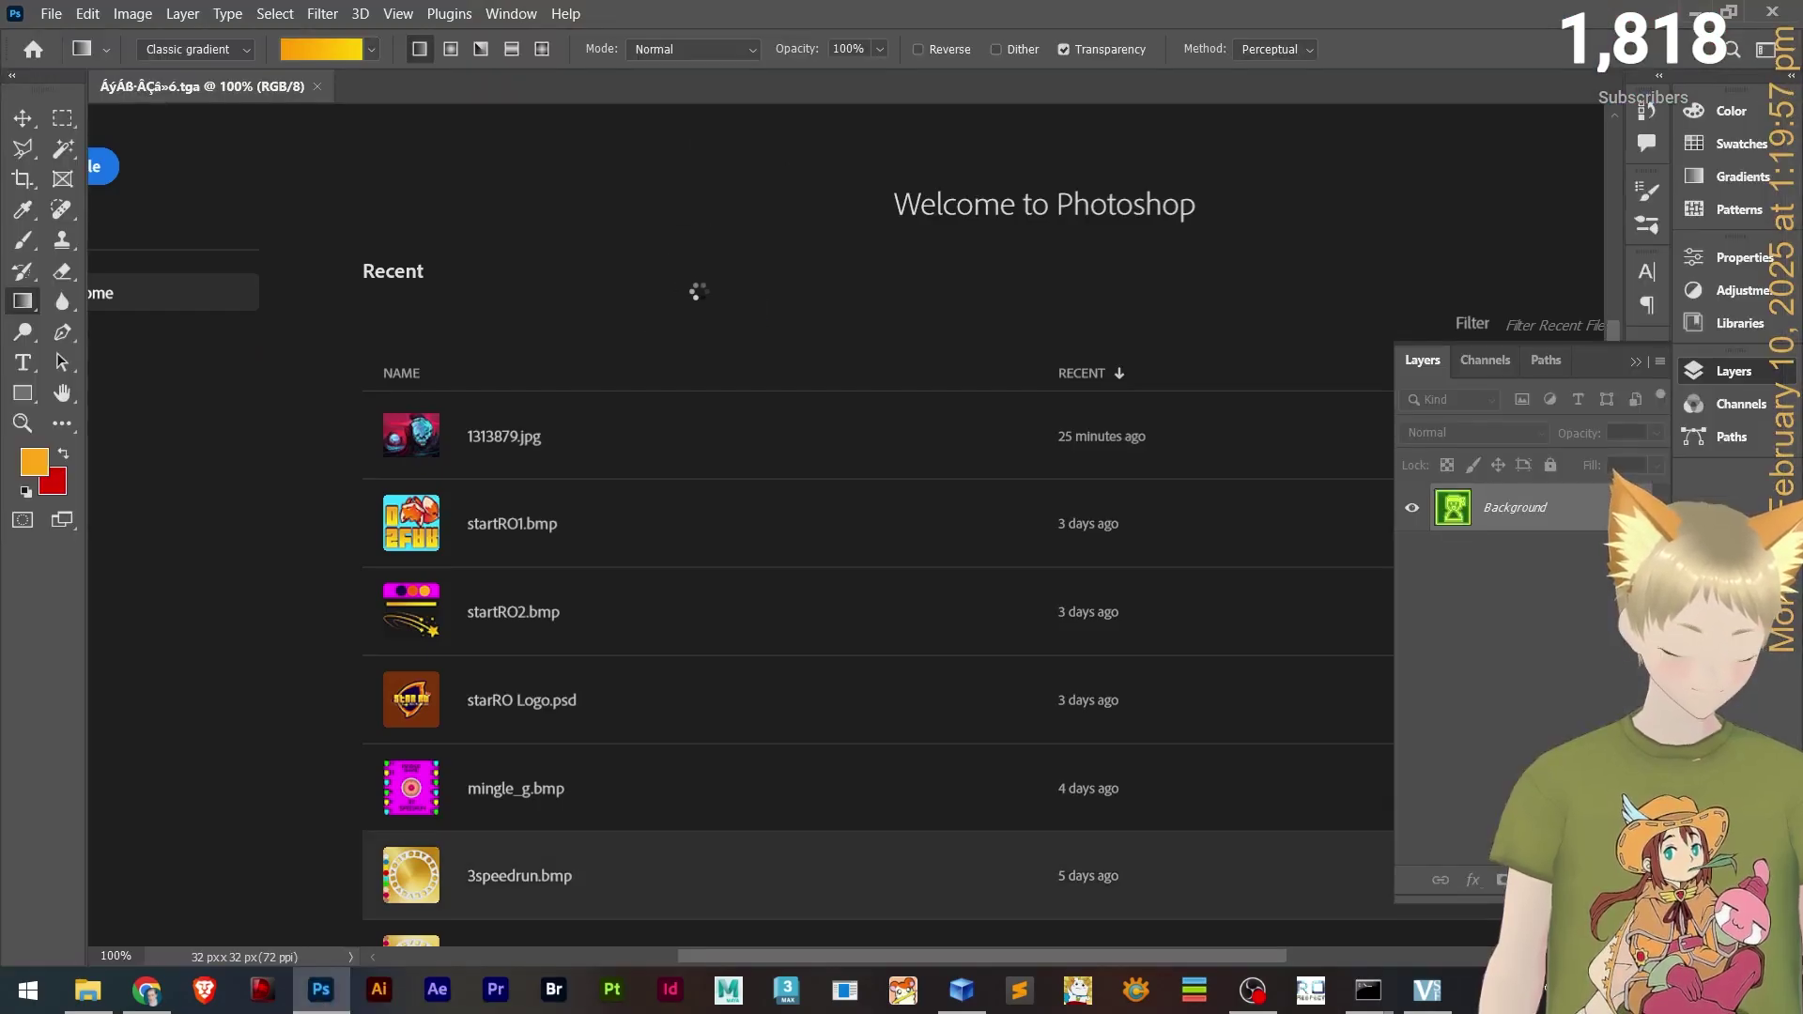
scroll(889, 528, "up", 10)
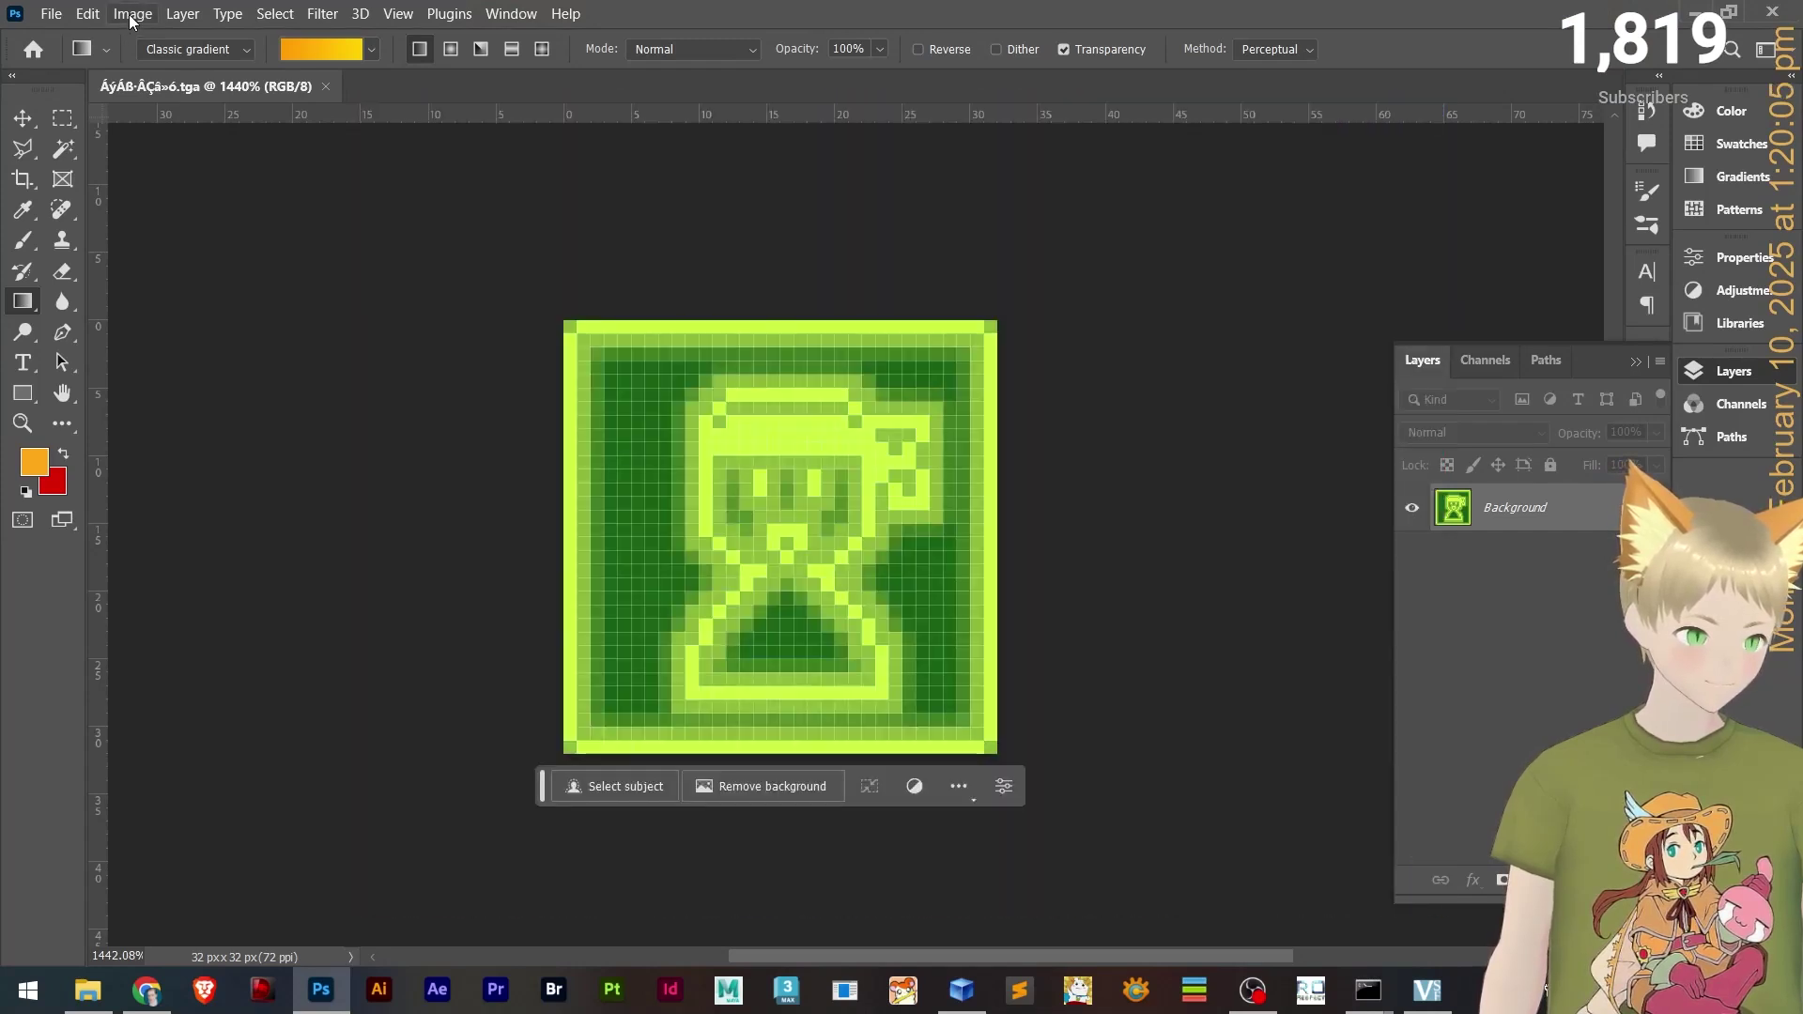
- Check the icon's image size, then its colour mode and bit depth, without changing them
left_click(132, 13)
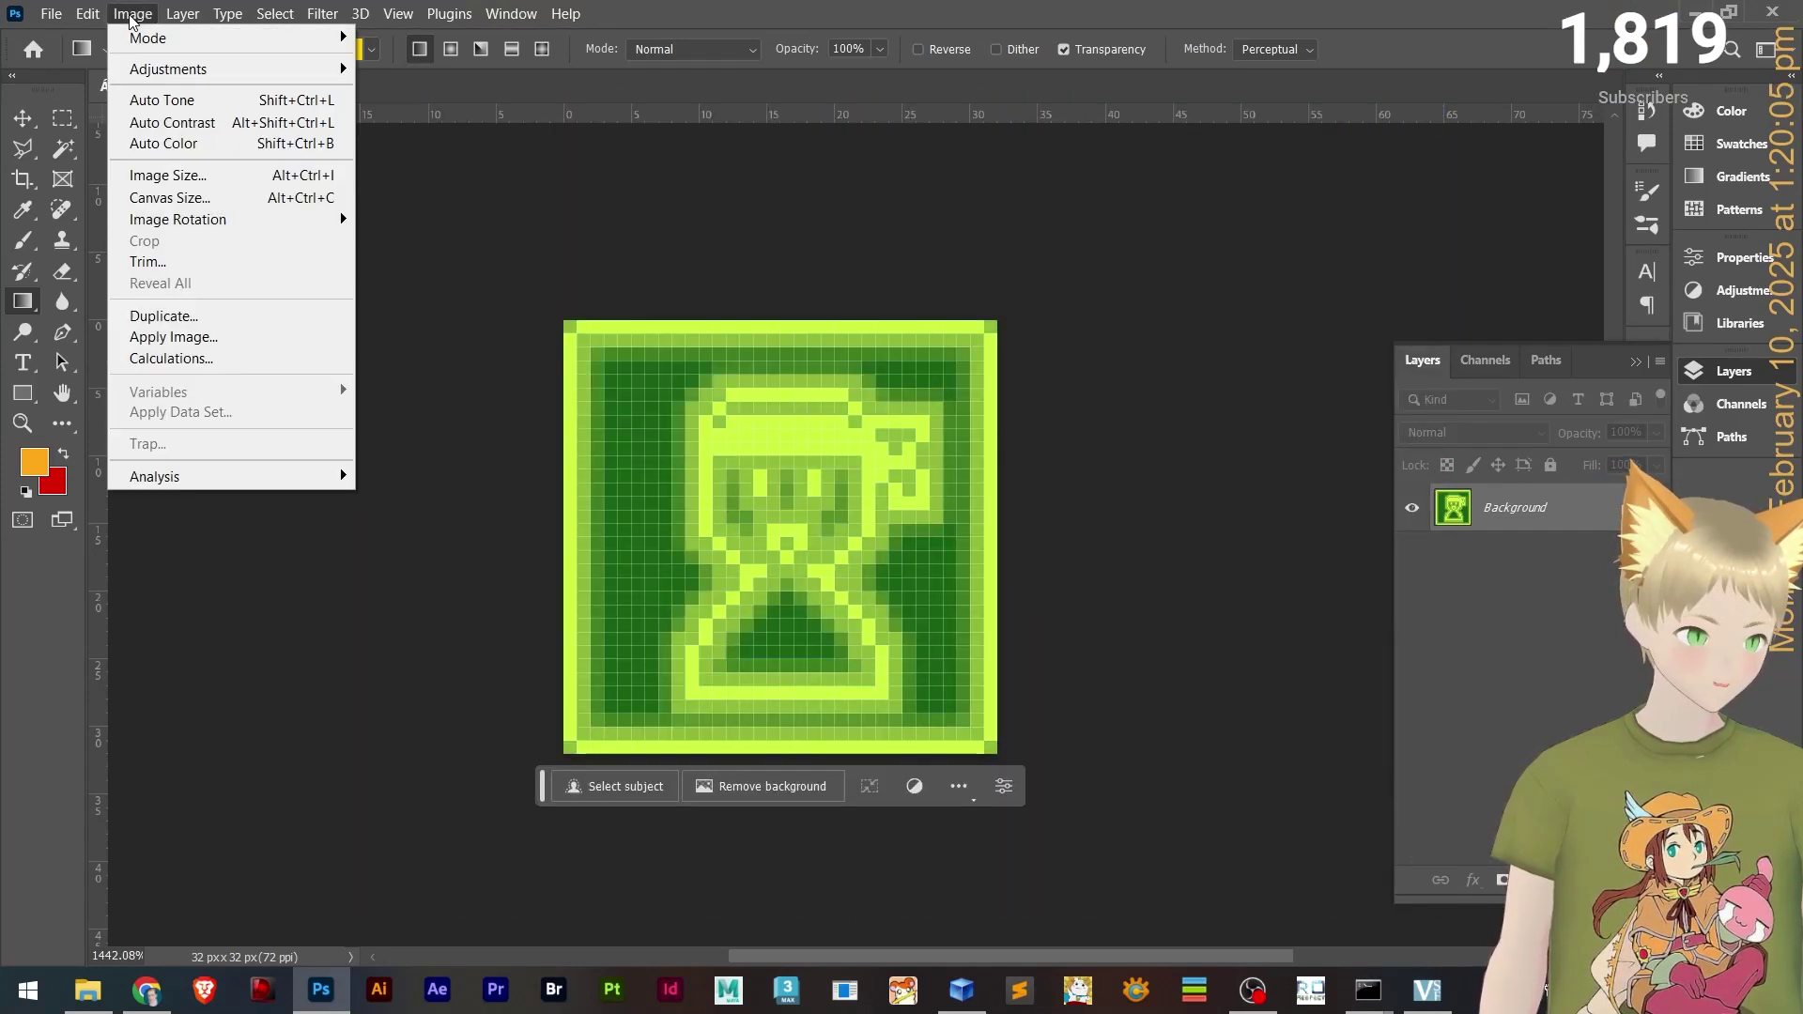
left_click(168, 175)
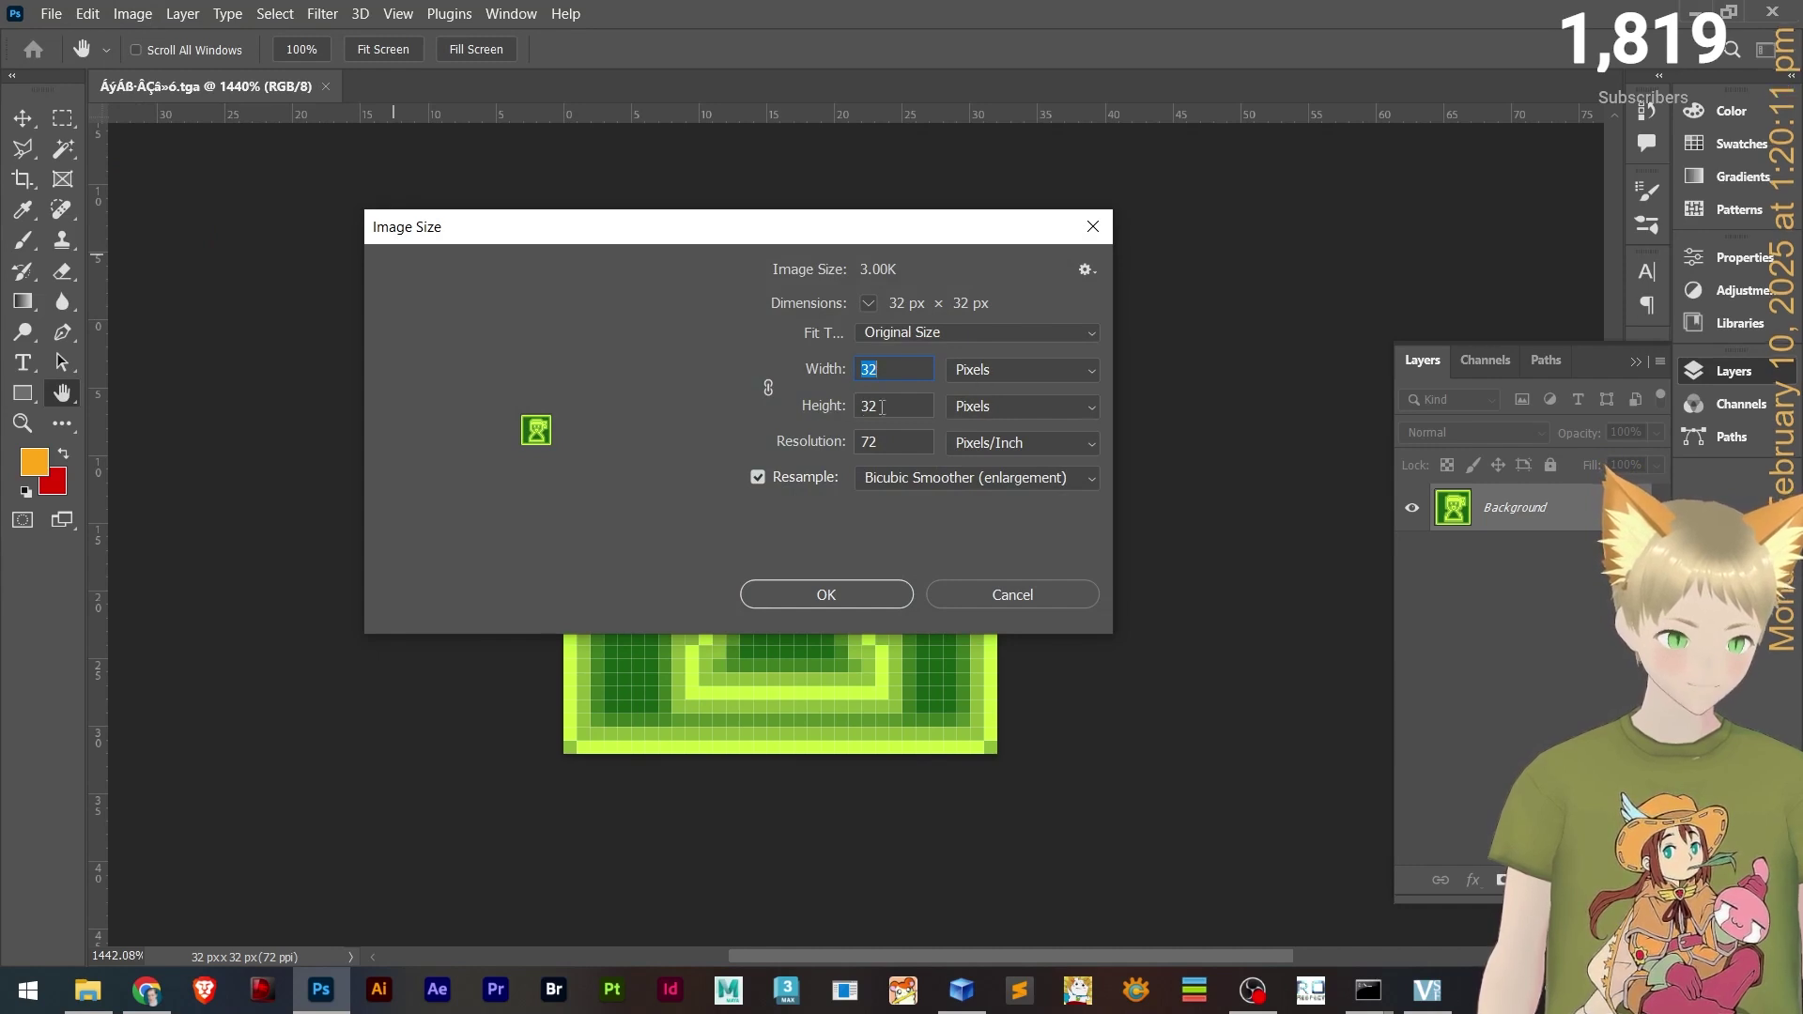
left_click(1093, 227)
left_click(132, 13)
mouse_move(150, 39)
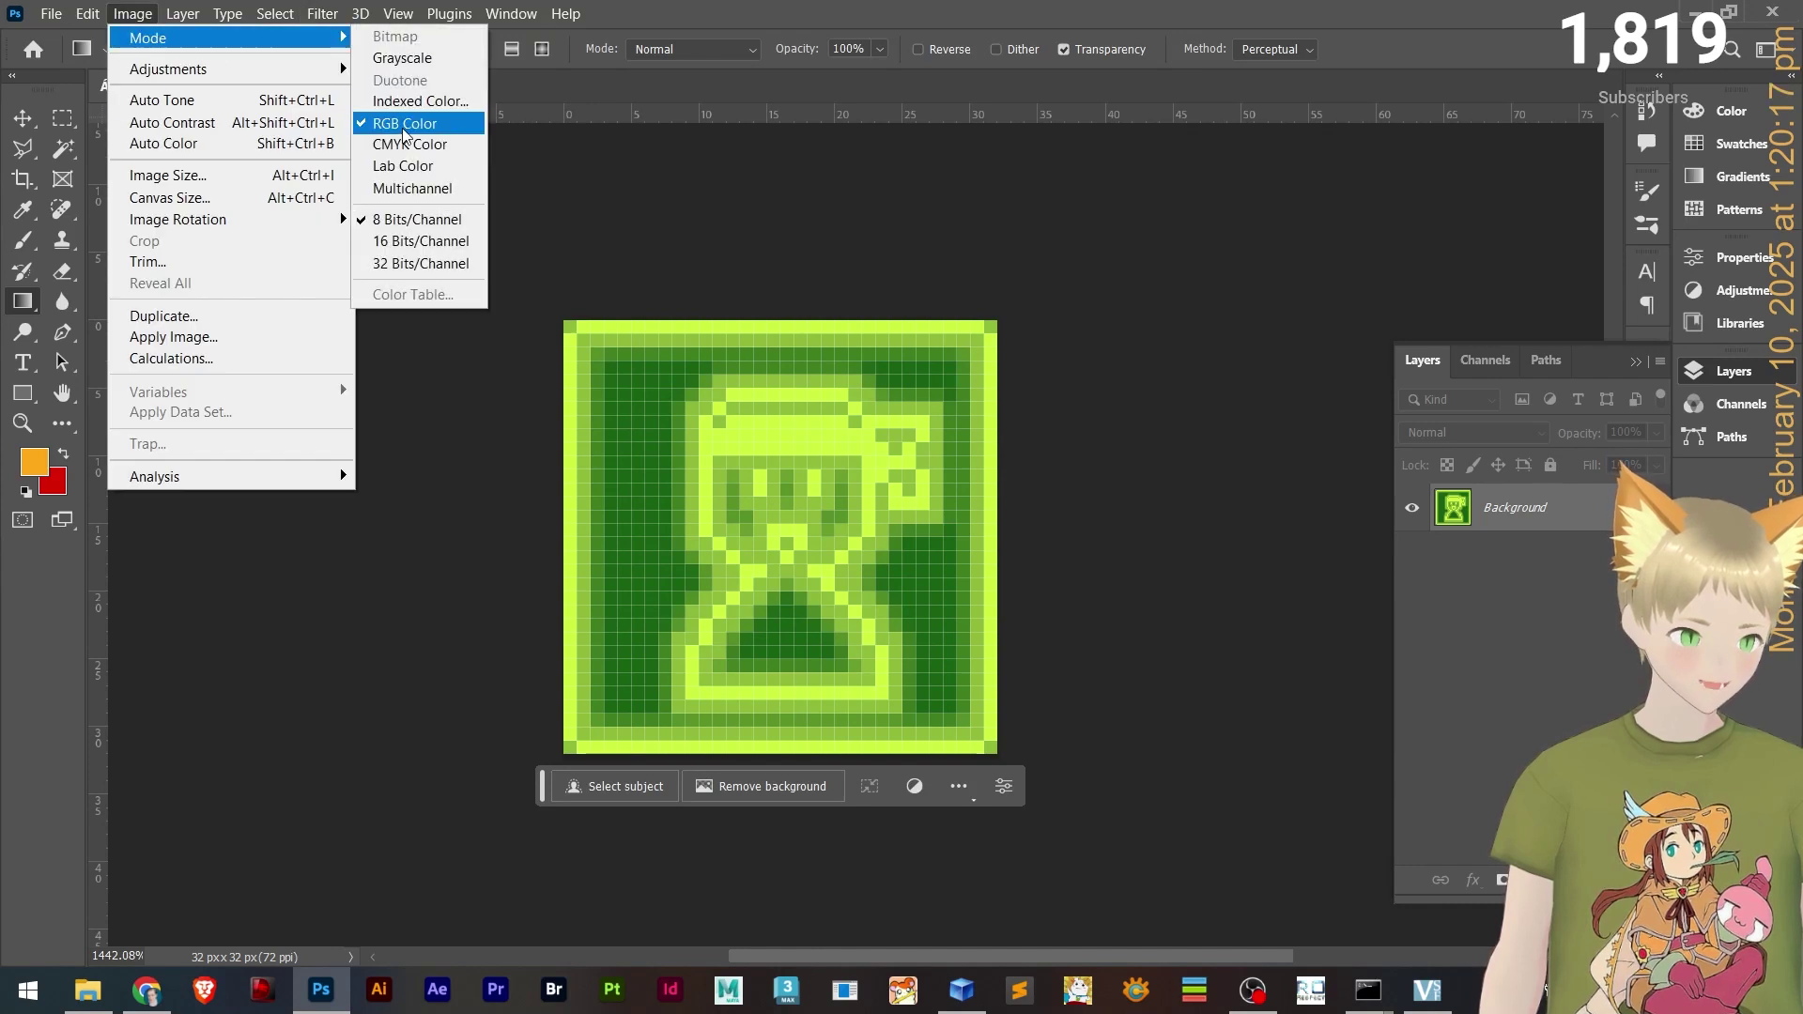
left_click(1521, 602)
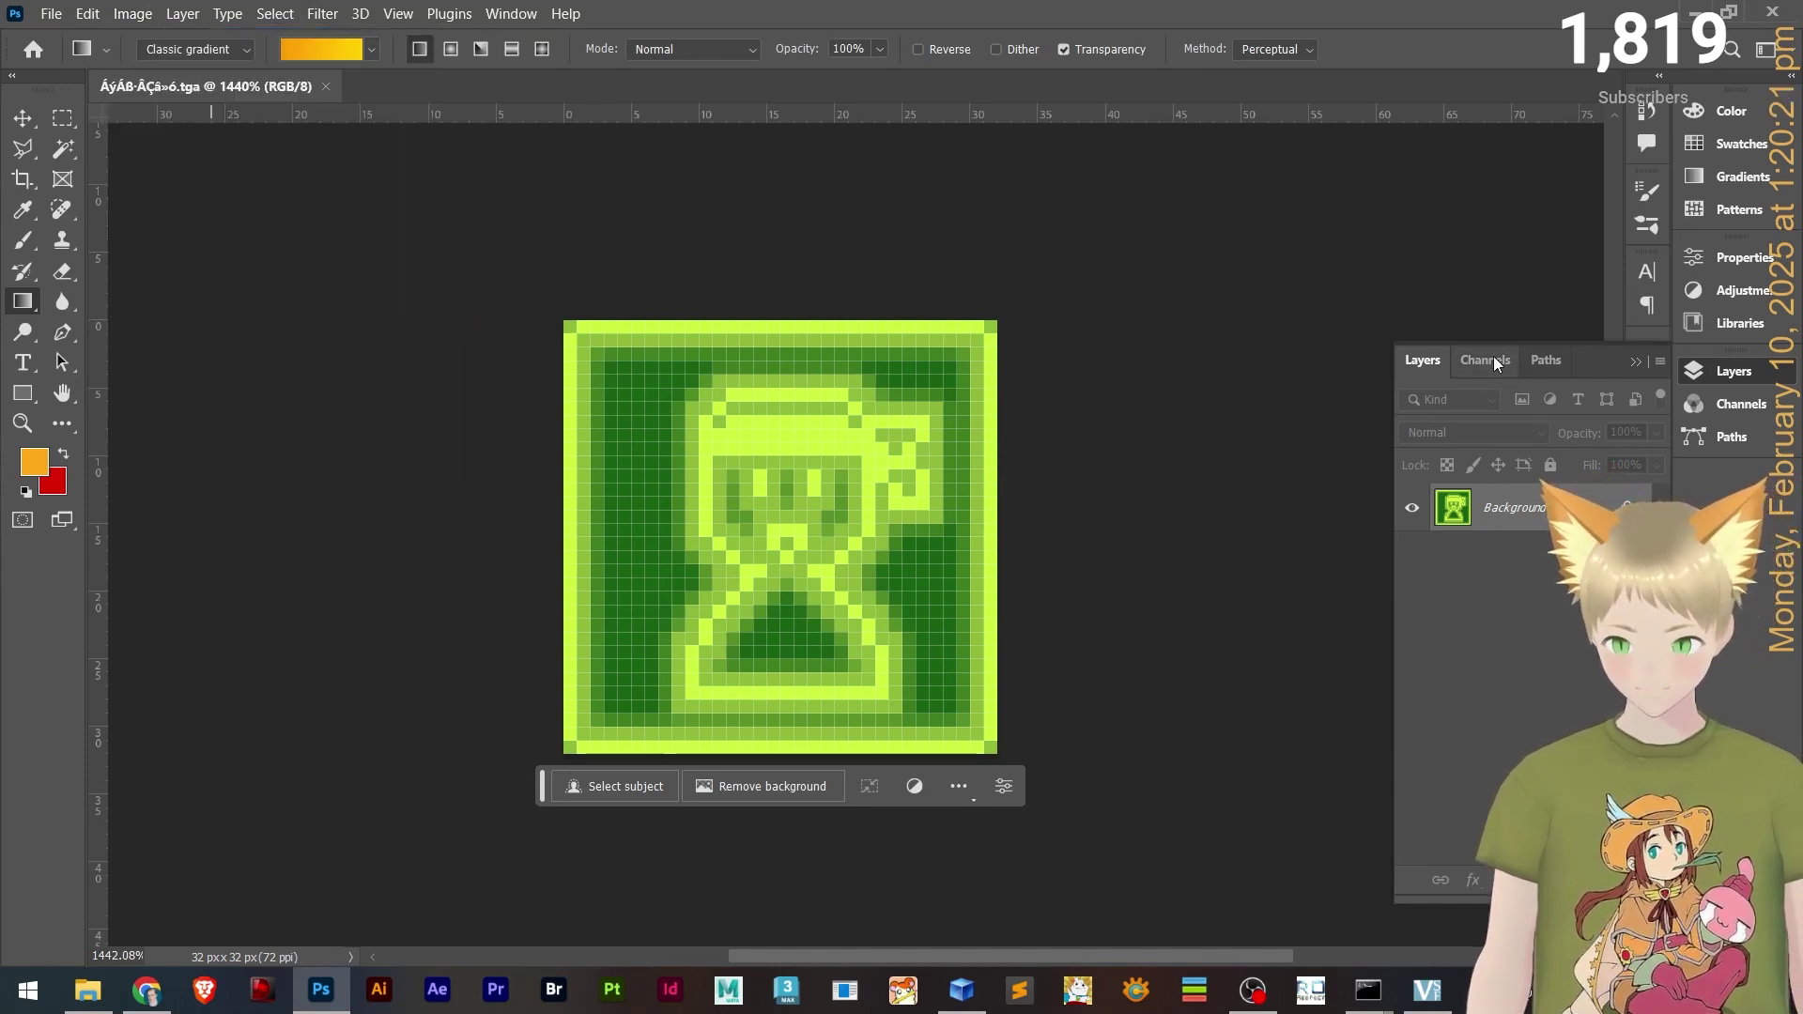
- Compare the icon's layer with its channels and display the Alpha 1 channel on its own
left_click(1476, 367)
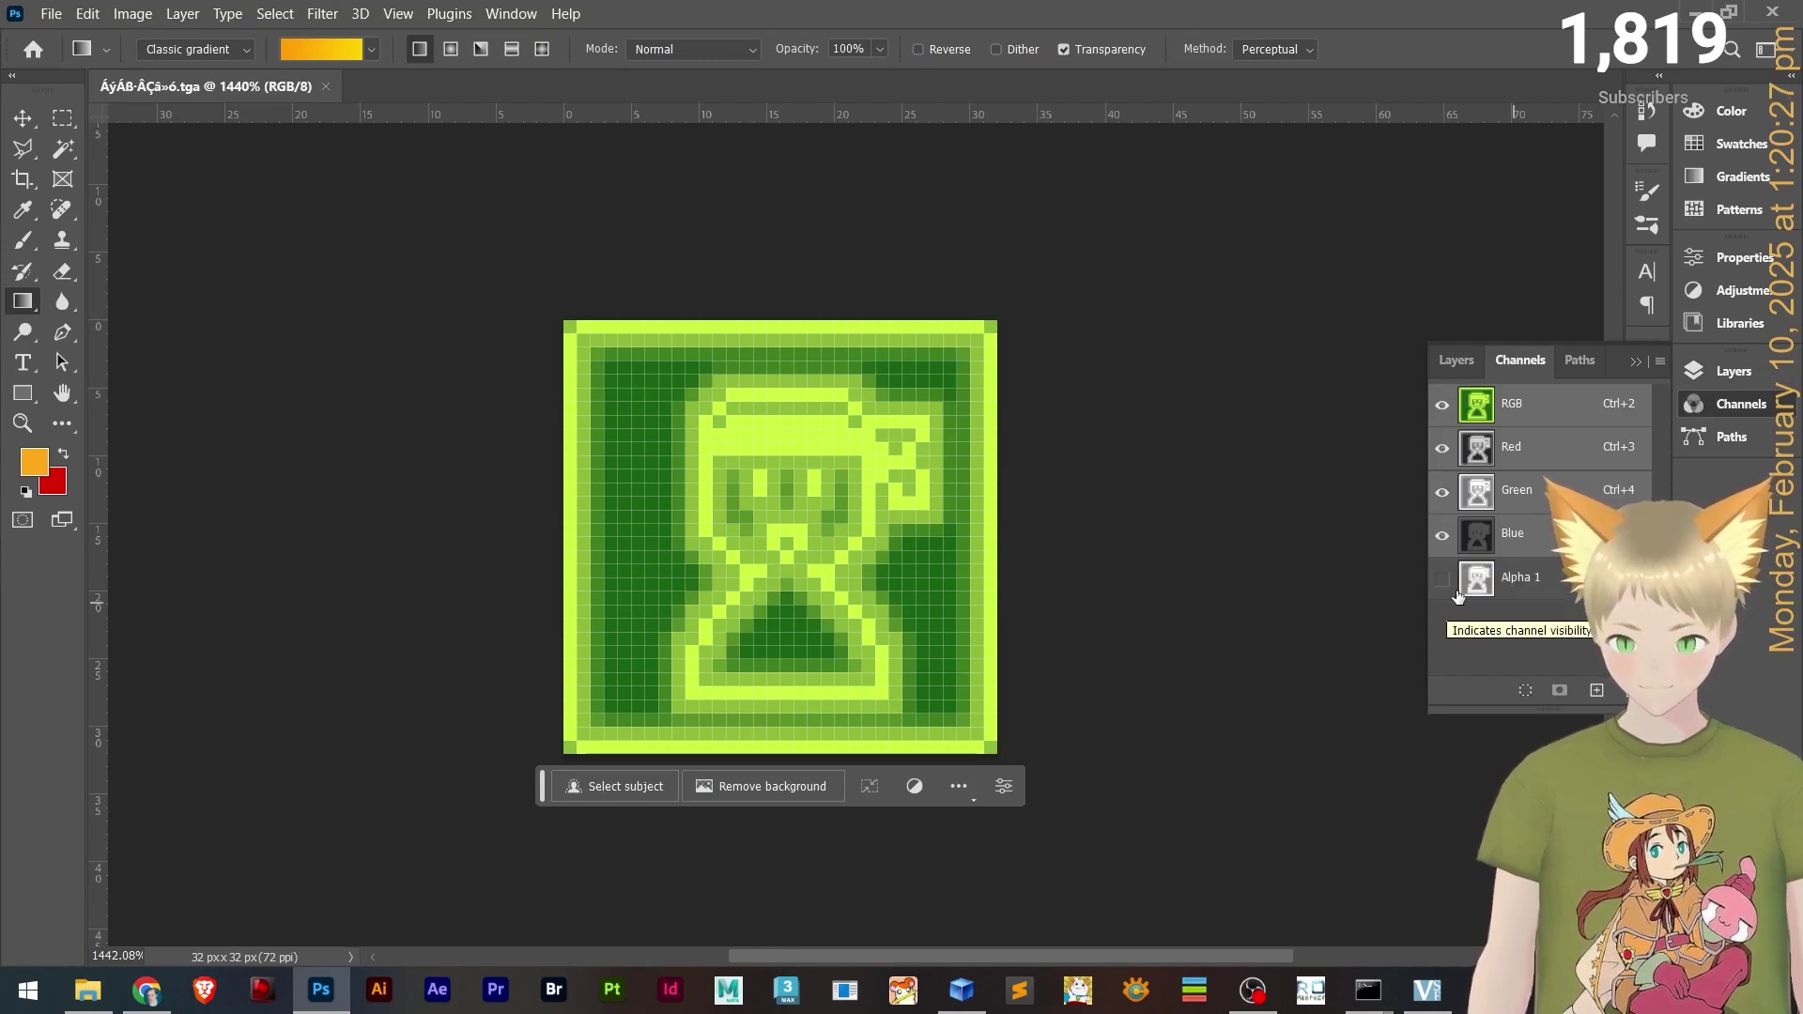
left_click(1456, 361)
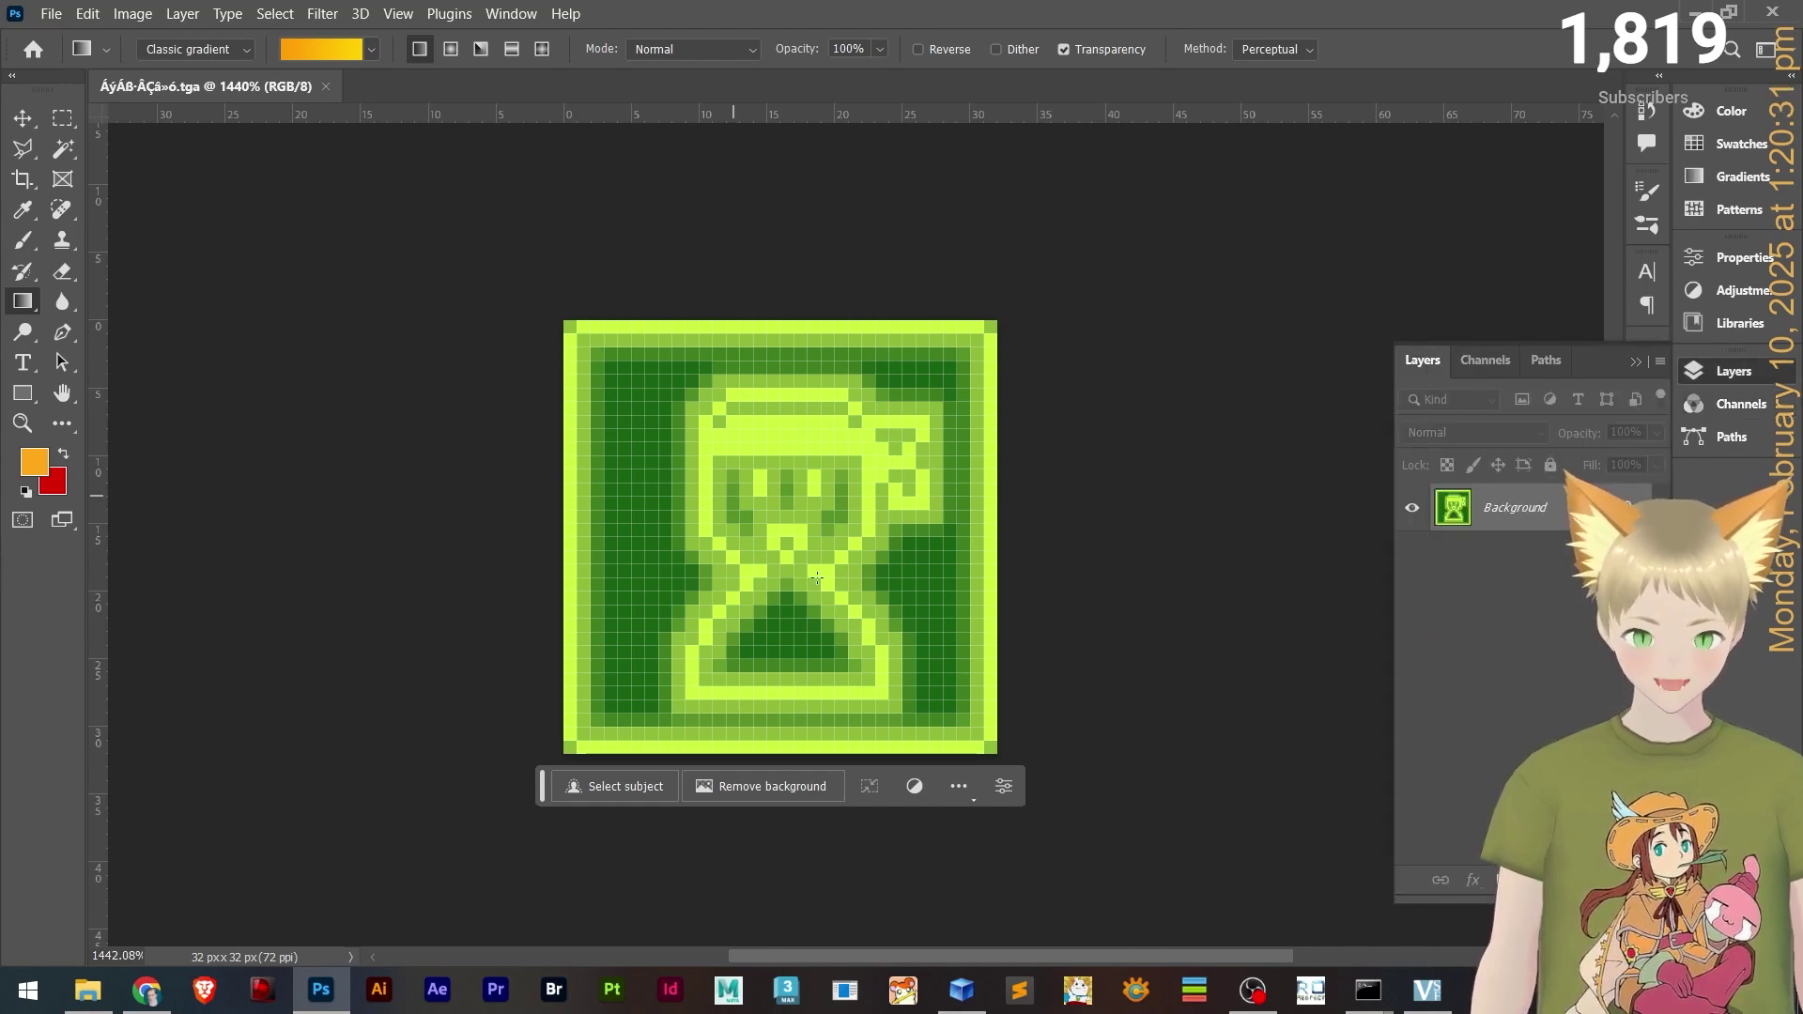
left_click(1486, 361)
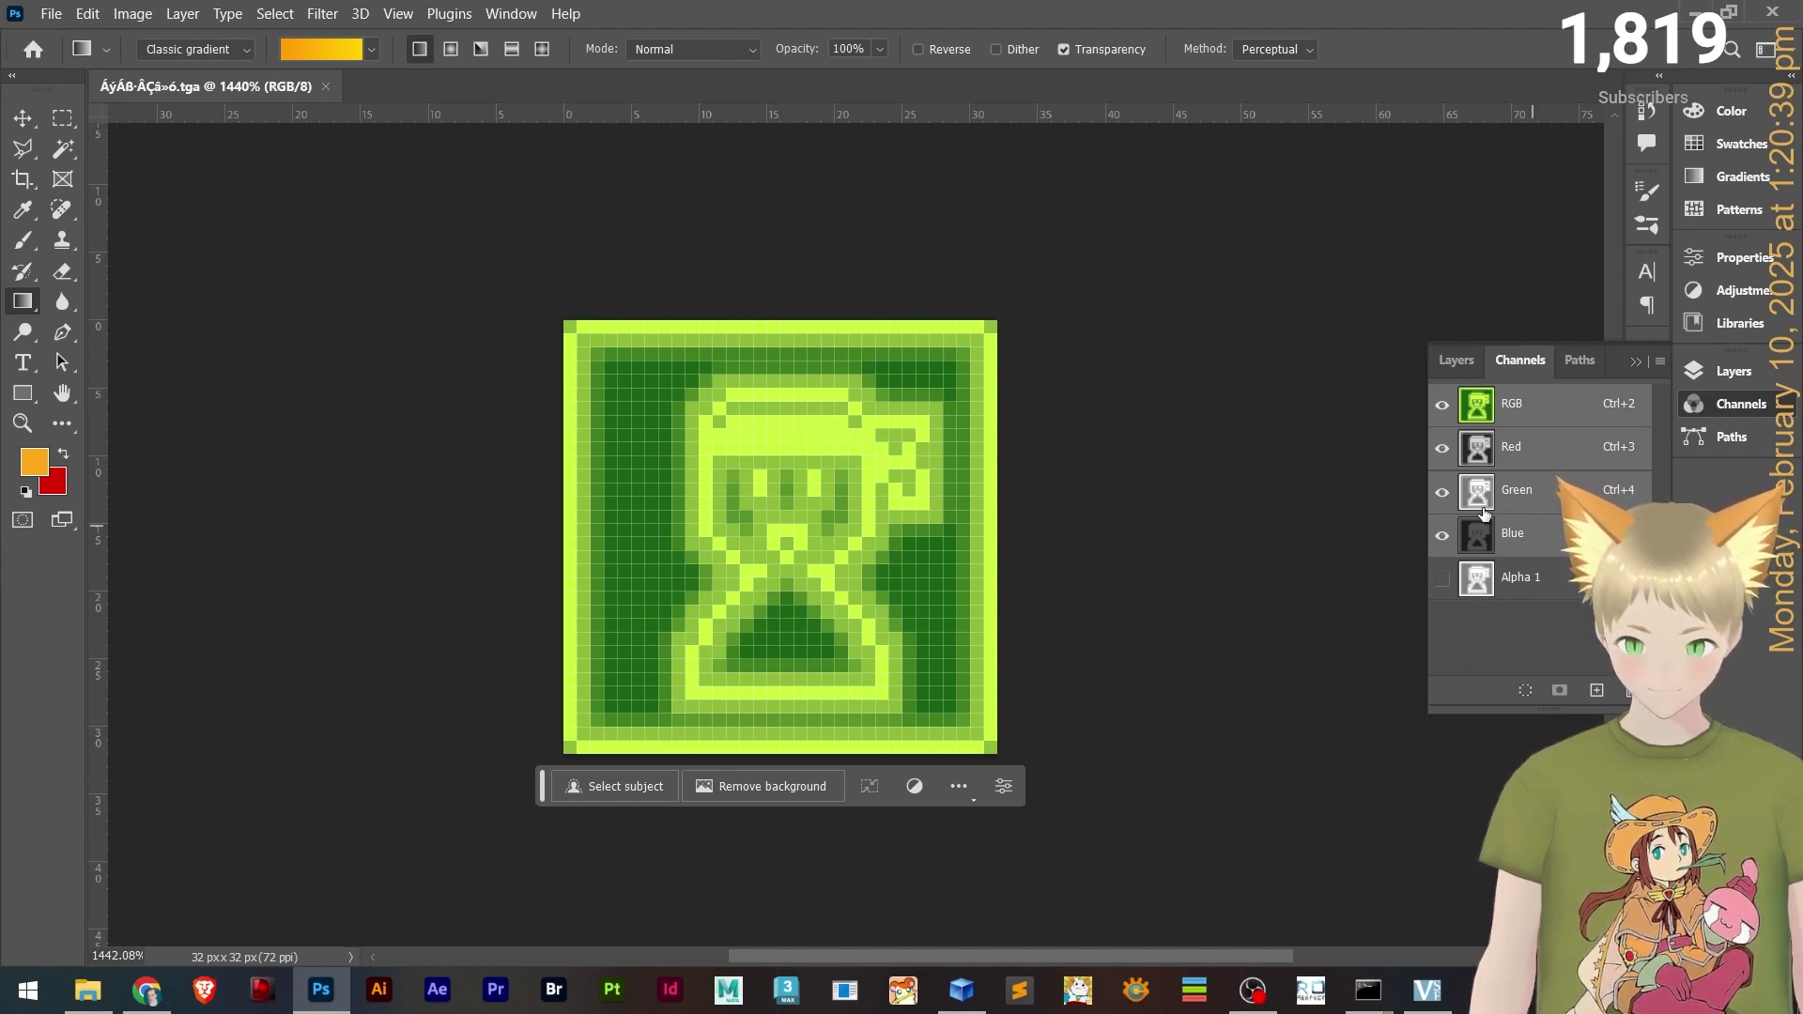
left_click(1486, 593)
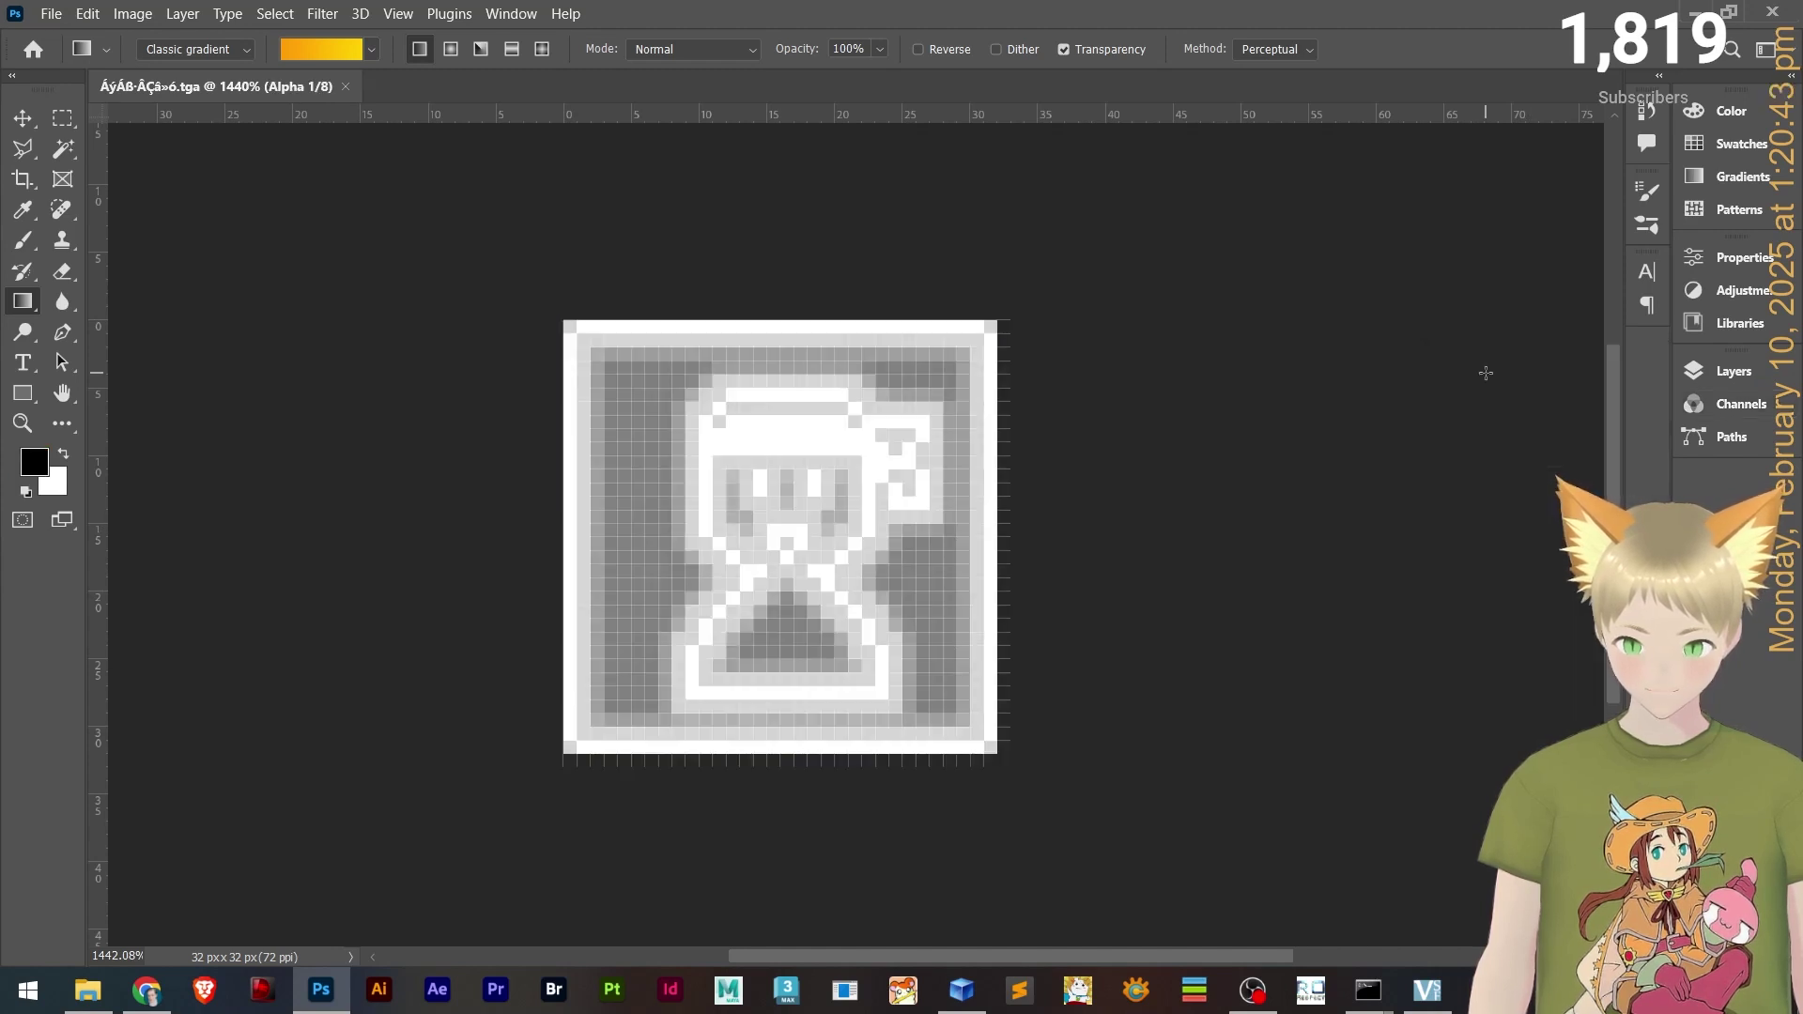
left_click(1689, 374)
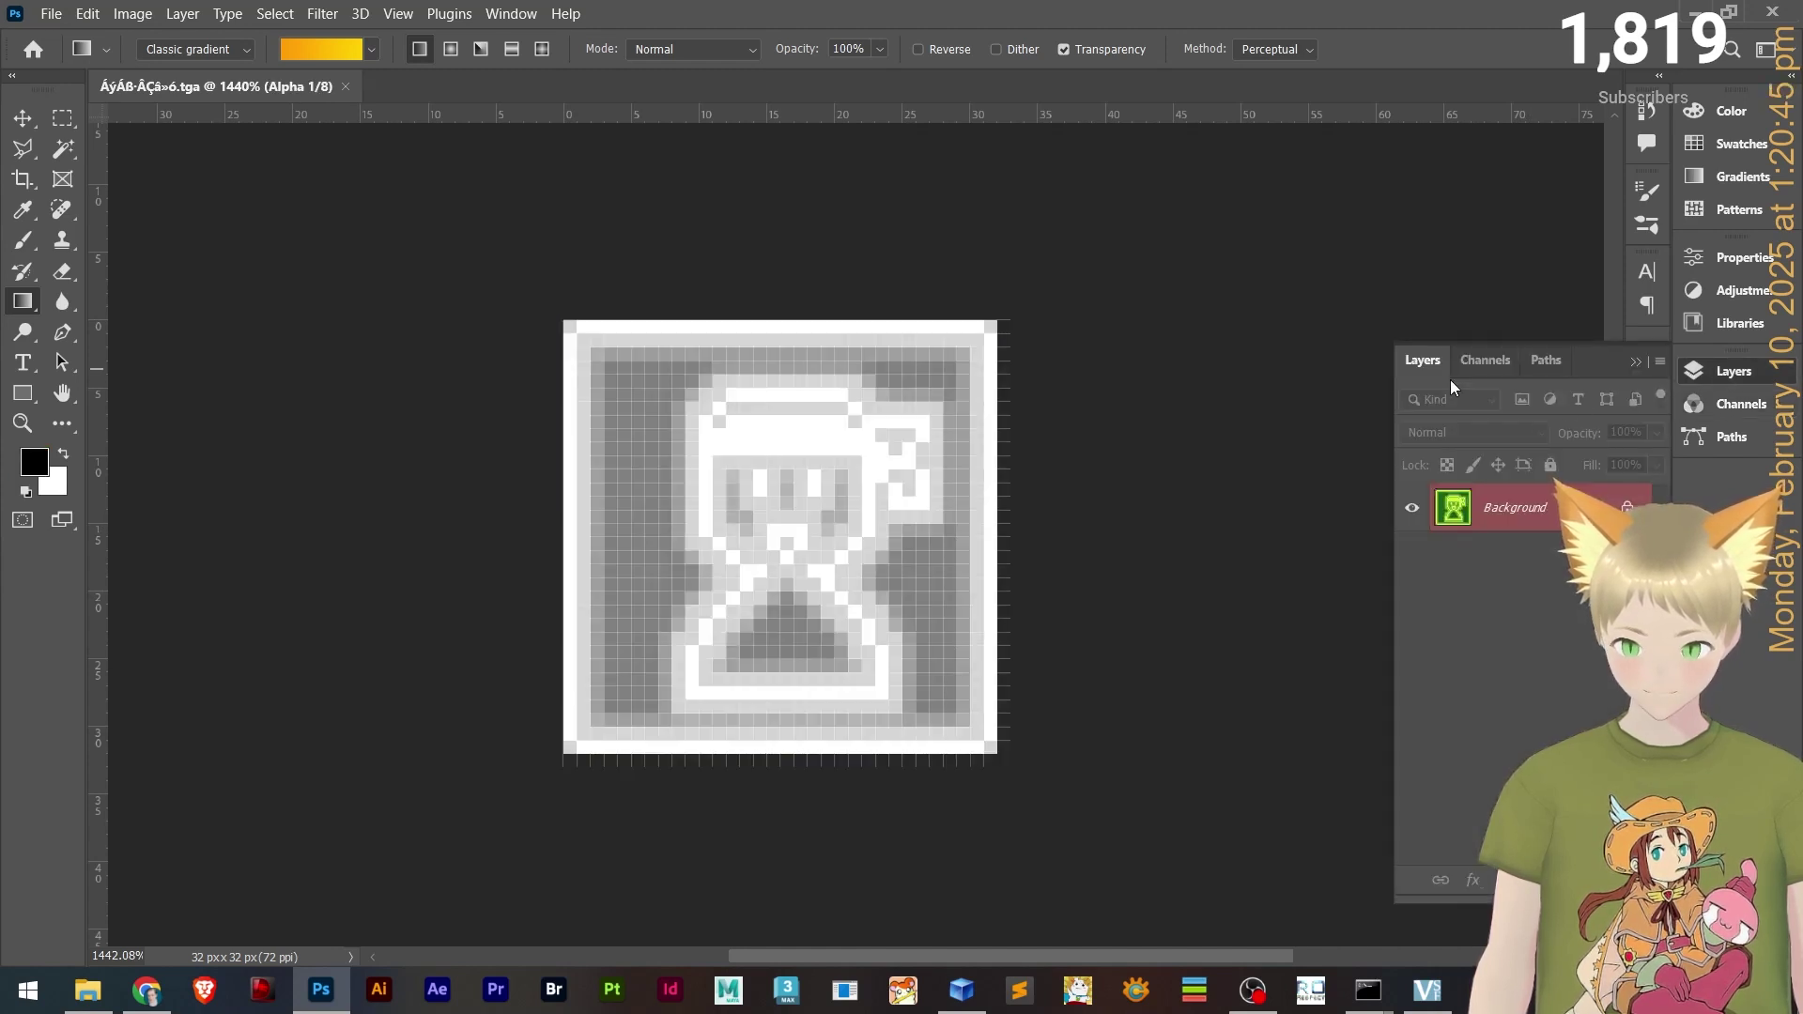
left_click(1485, 360)
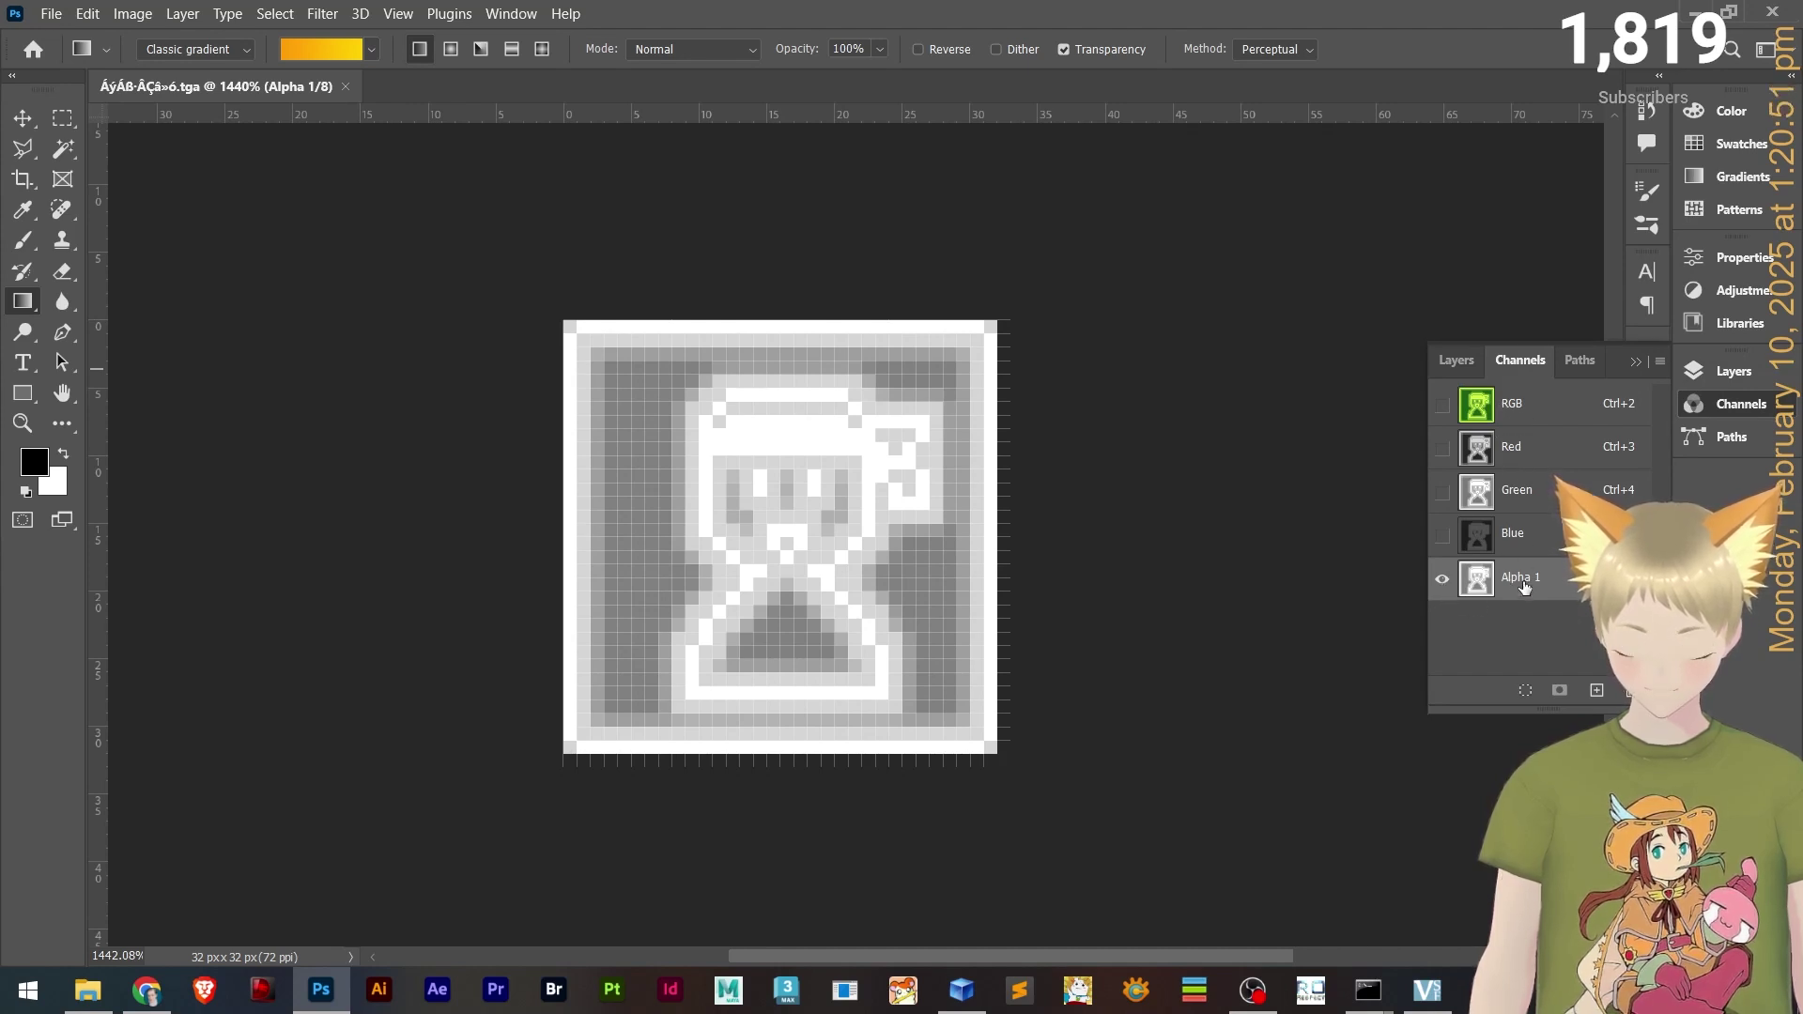
- Add a new blank alpha channel and undo it
left_click(1596, 691)
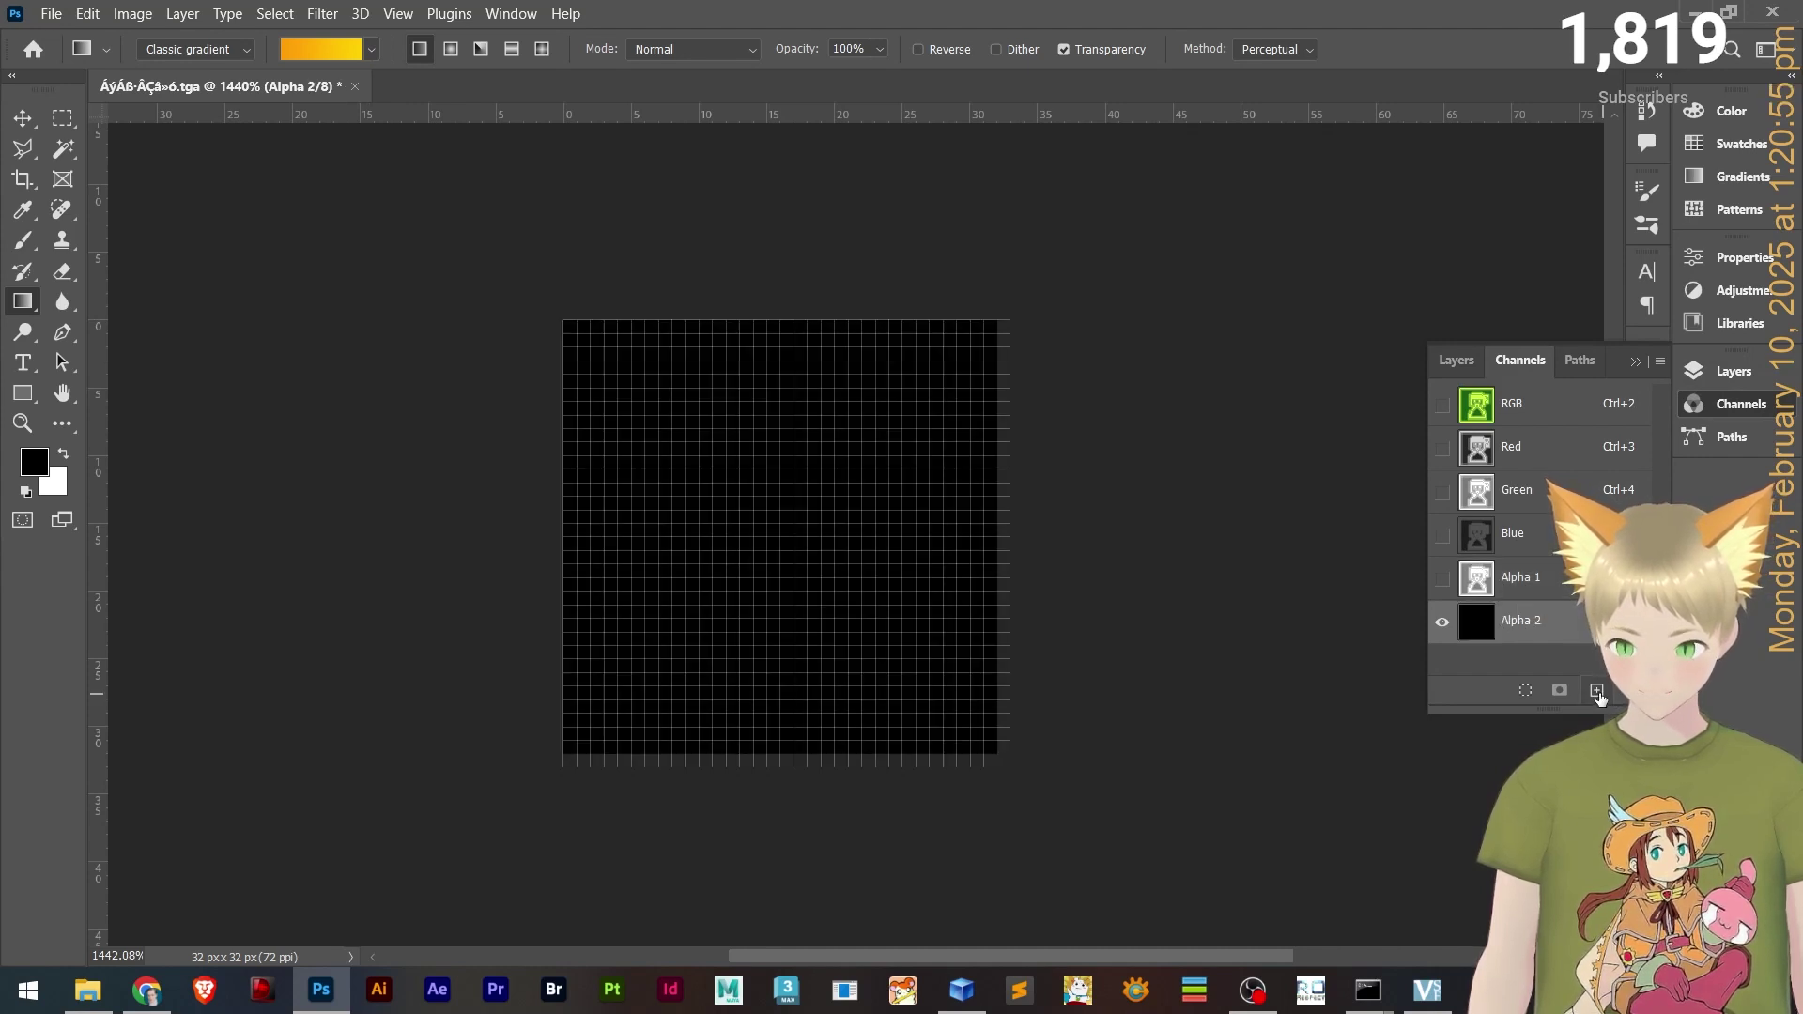
key("ctrl+z")
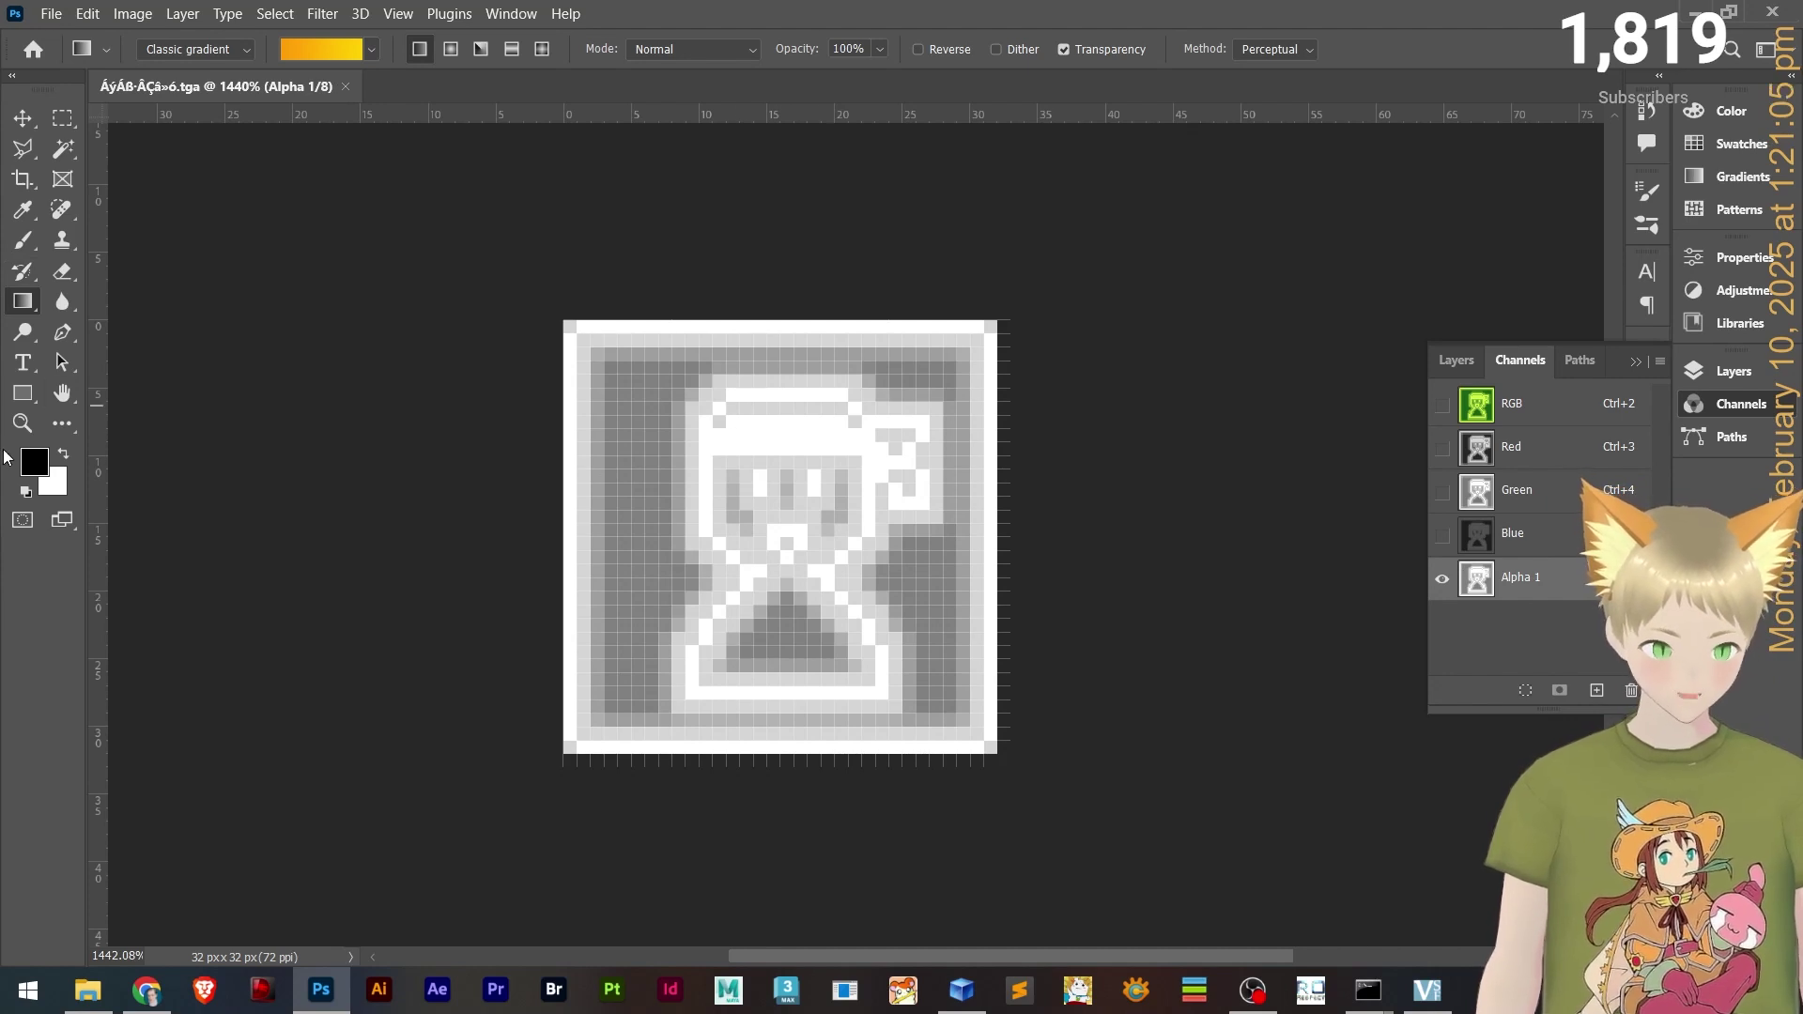
key("i")
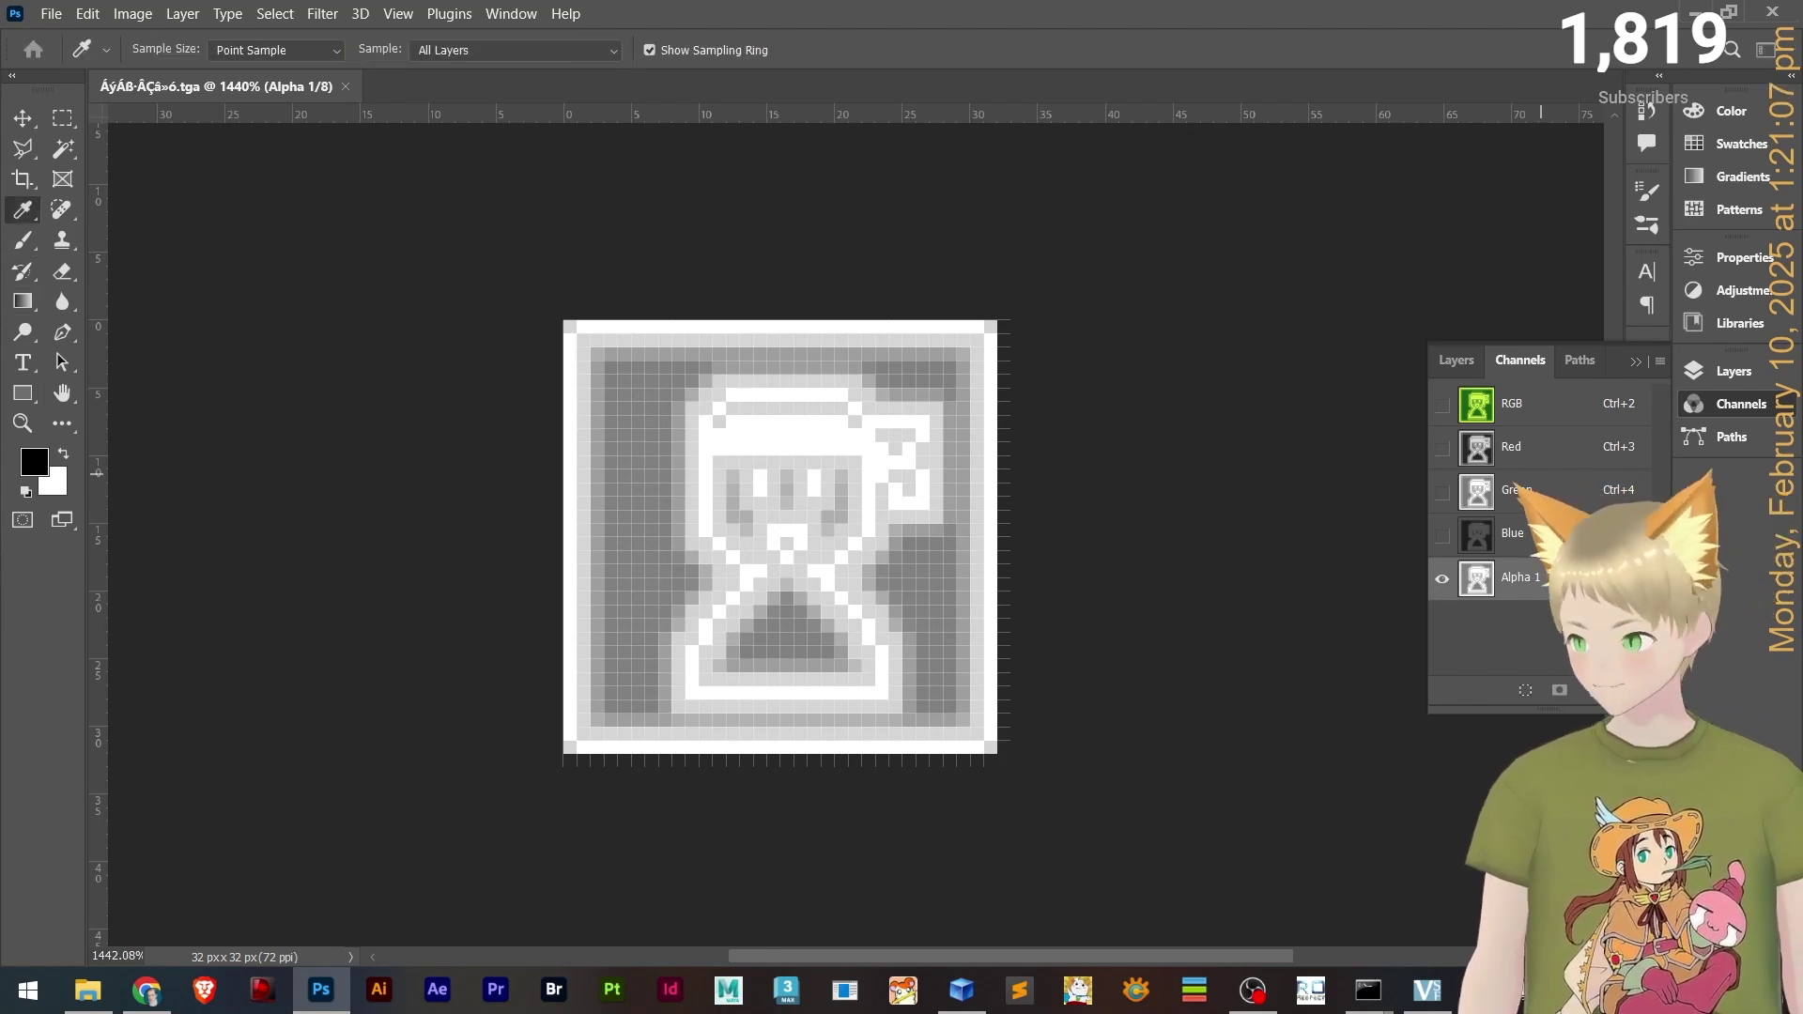
left_click_drag(1802, 376, 101, 489)
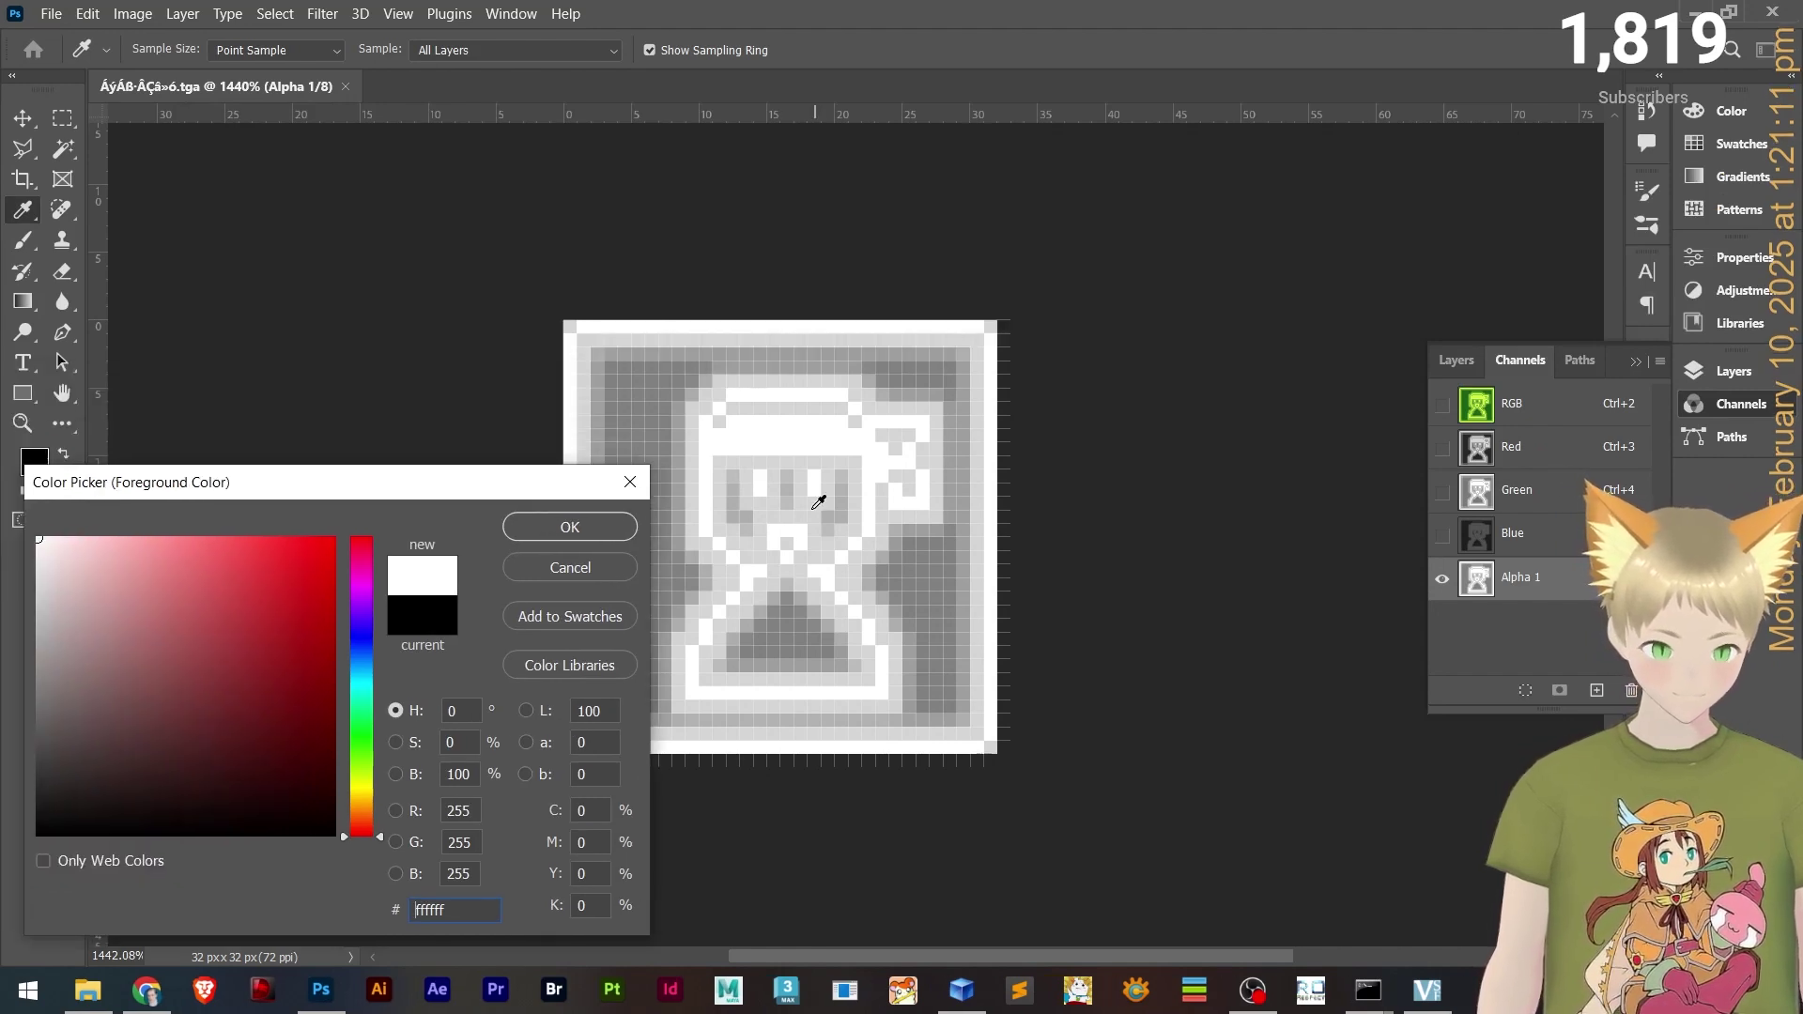
left_click(737, 428)
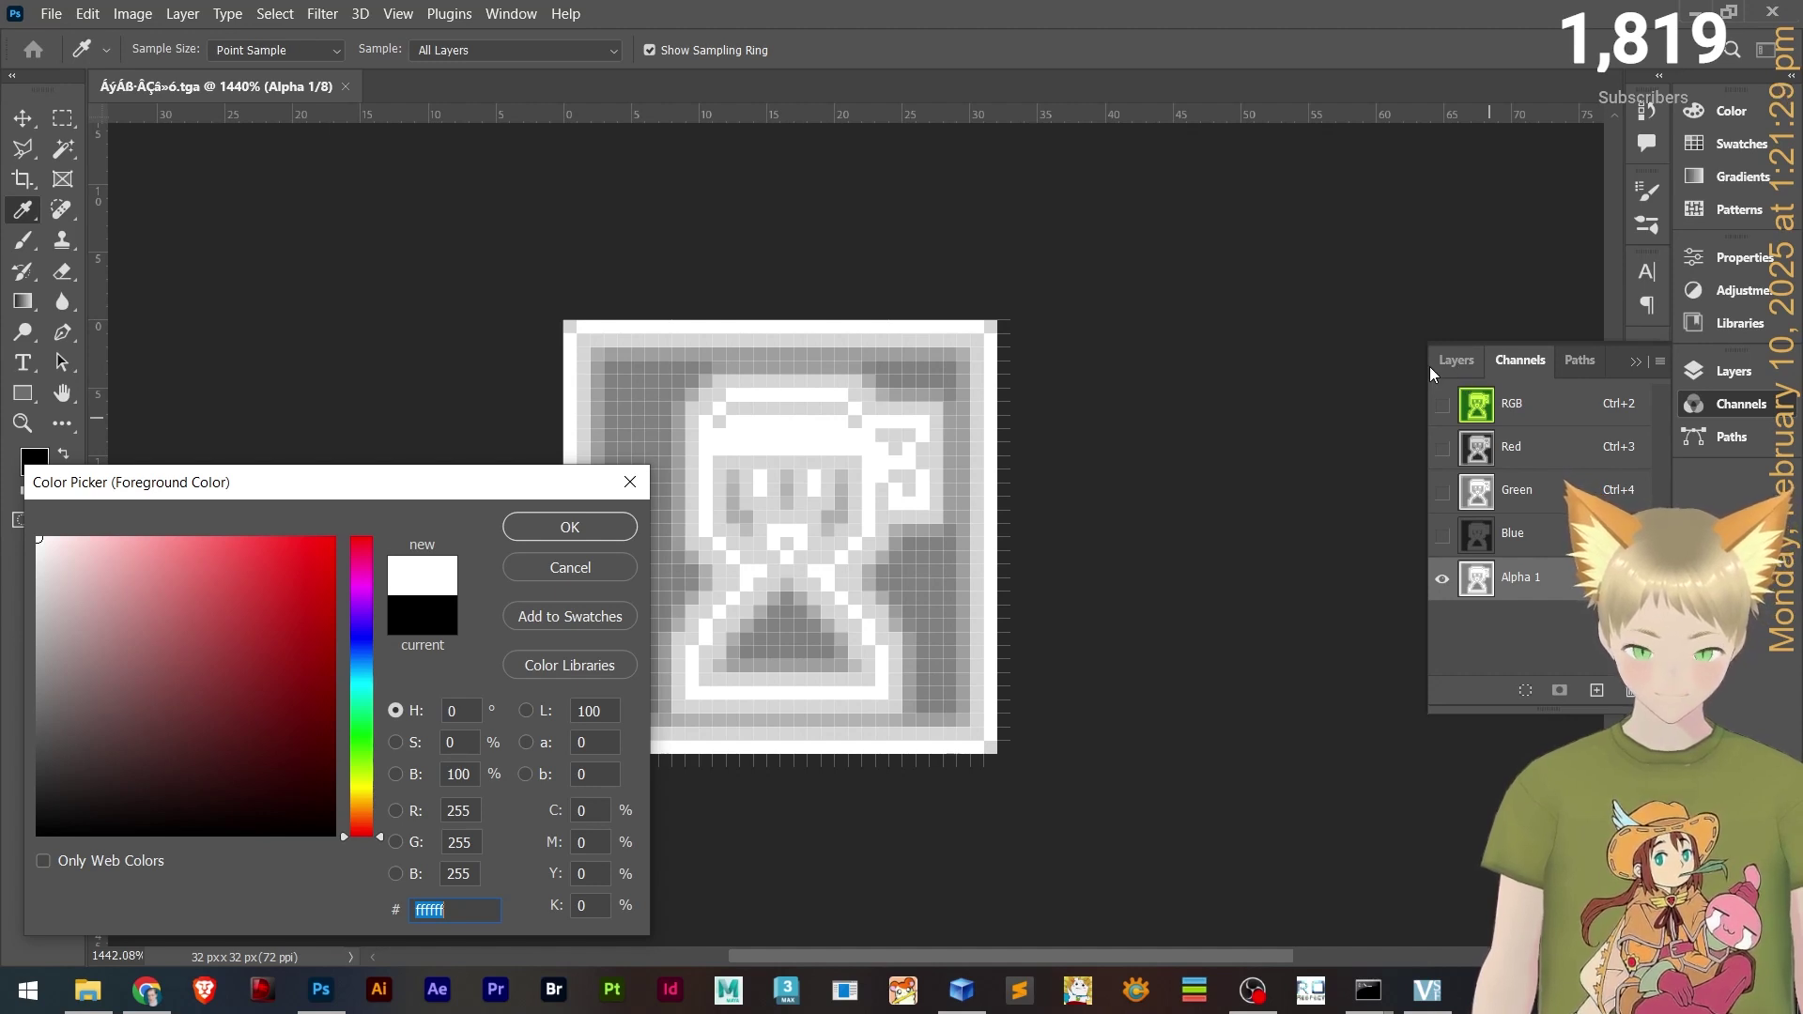
left_click(630, 482)
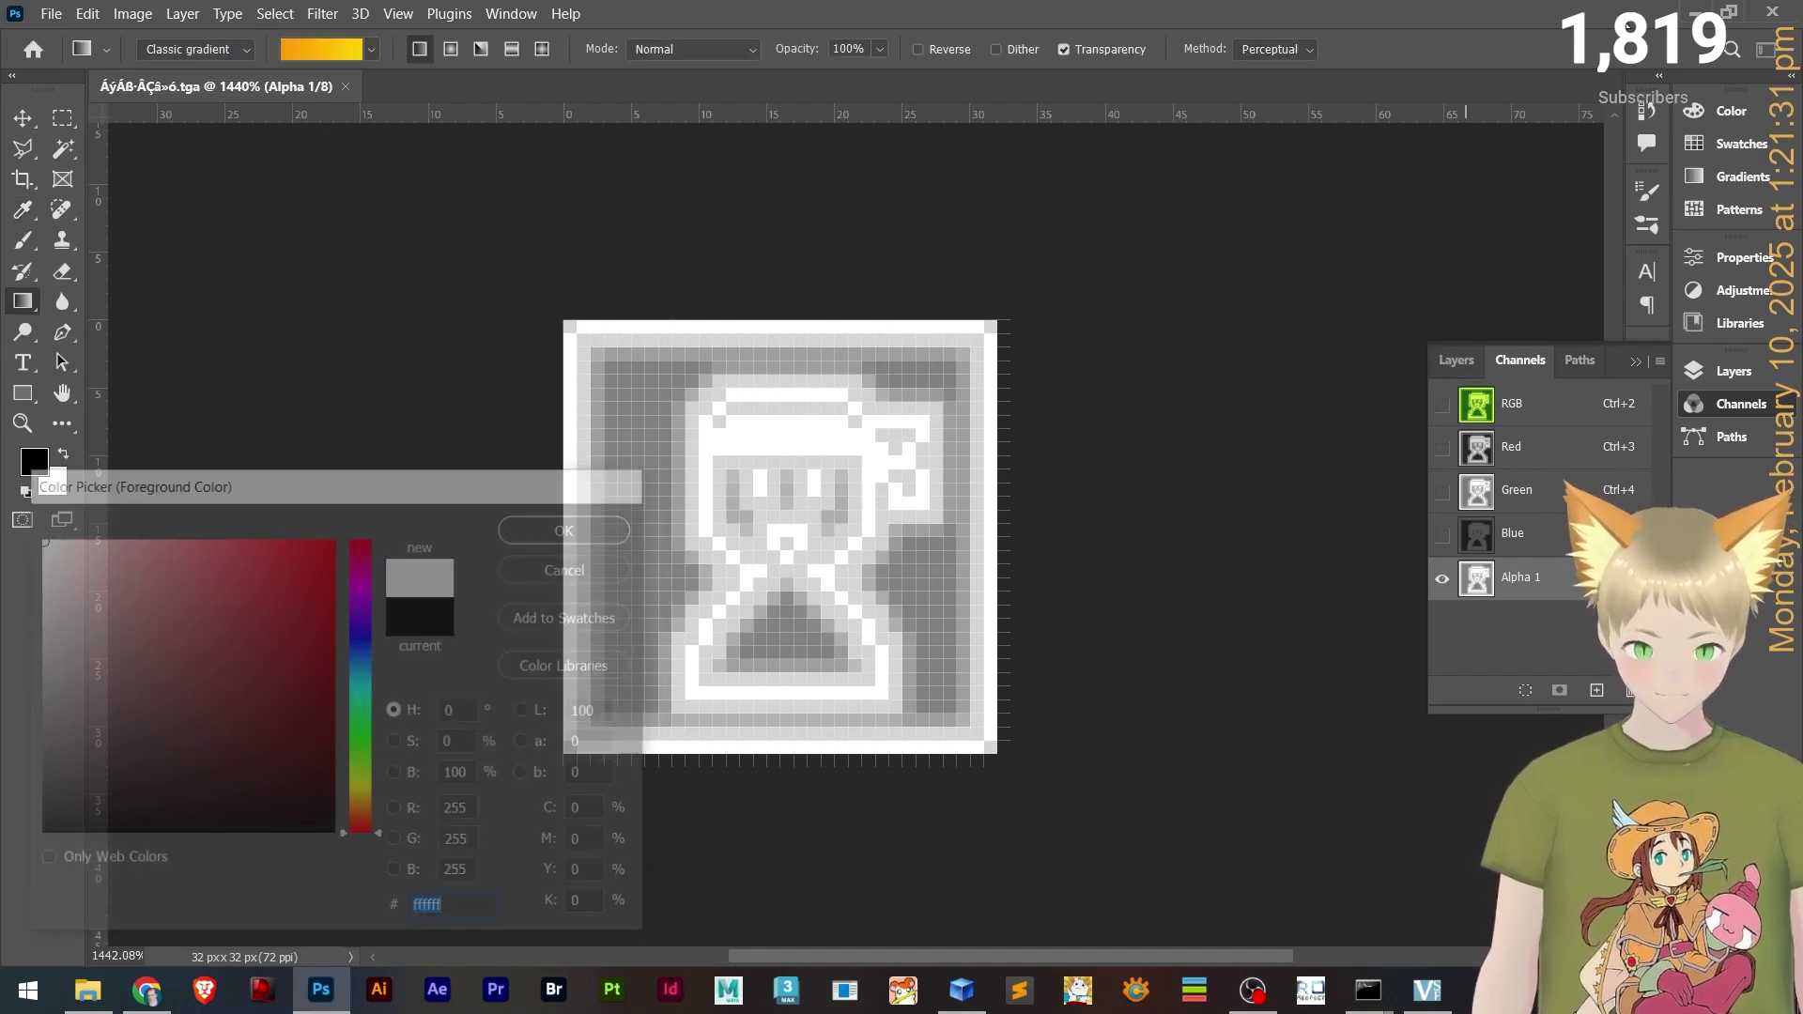
- Switch to the respectRO game client, log in with the saved account, enter with the Sniper character and dismiss the attendance rewards
left_click(1690, 13)
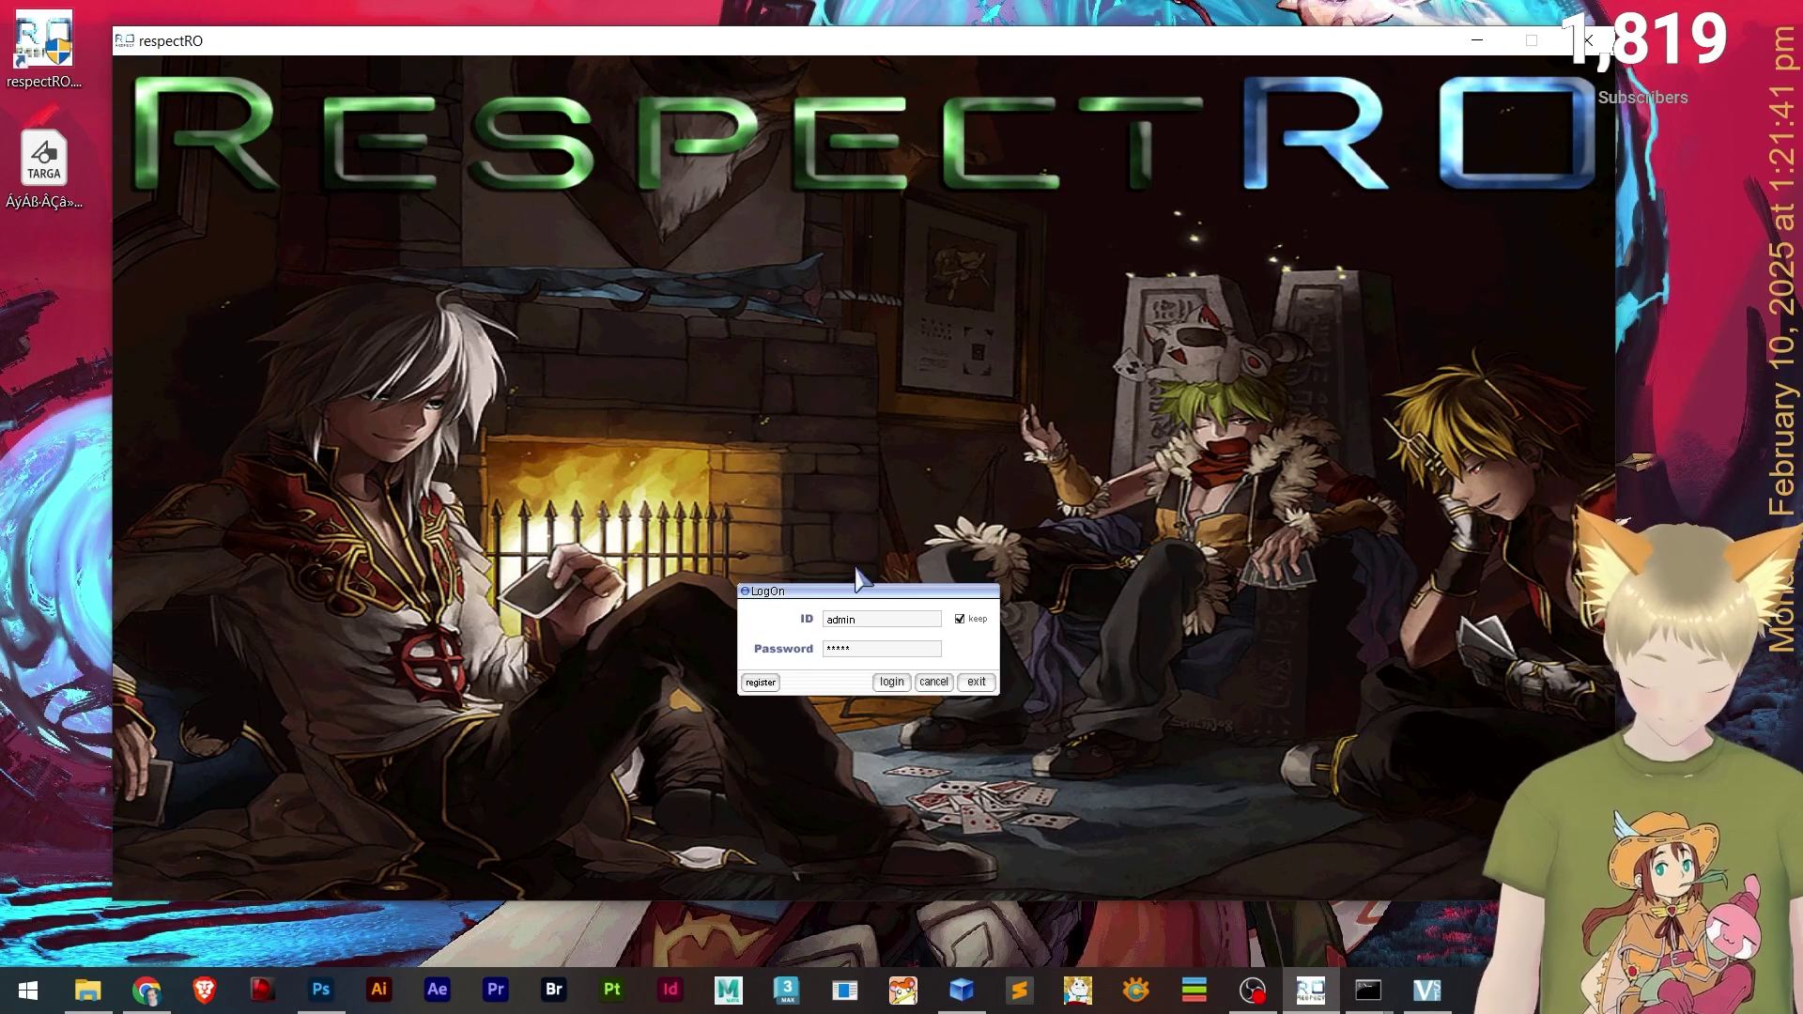
key("Return")
key("Return")
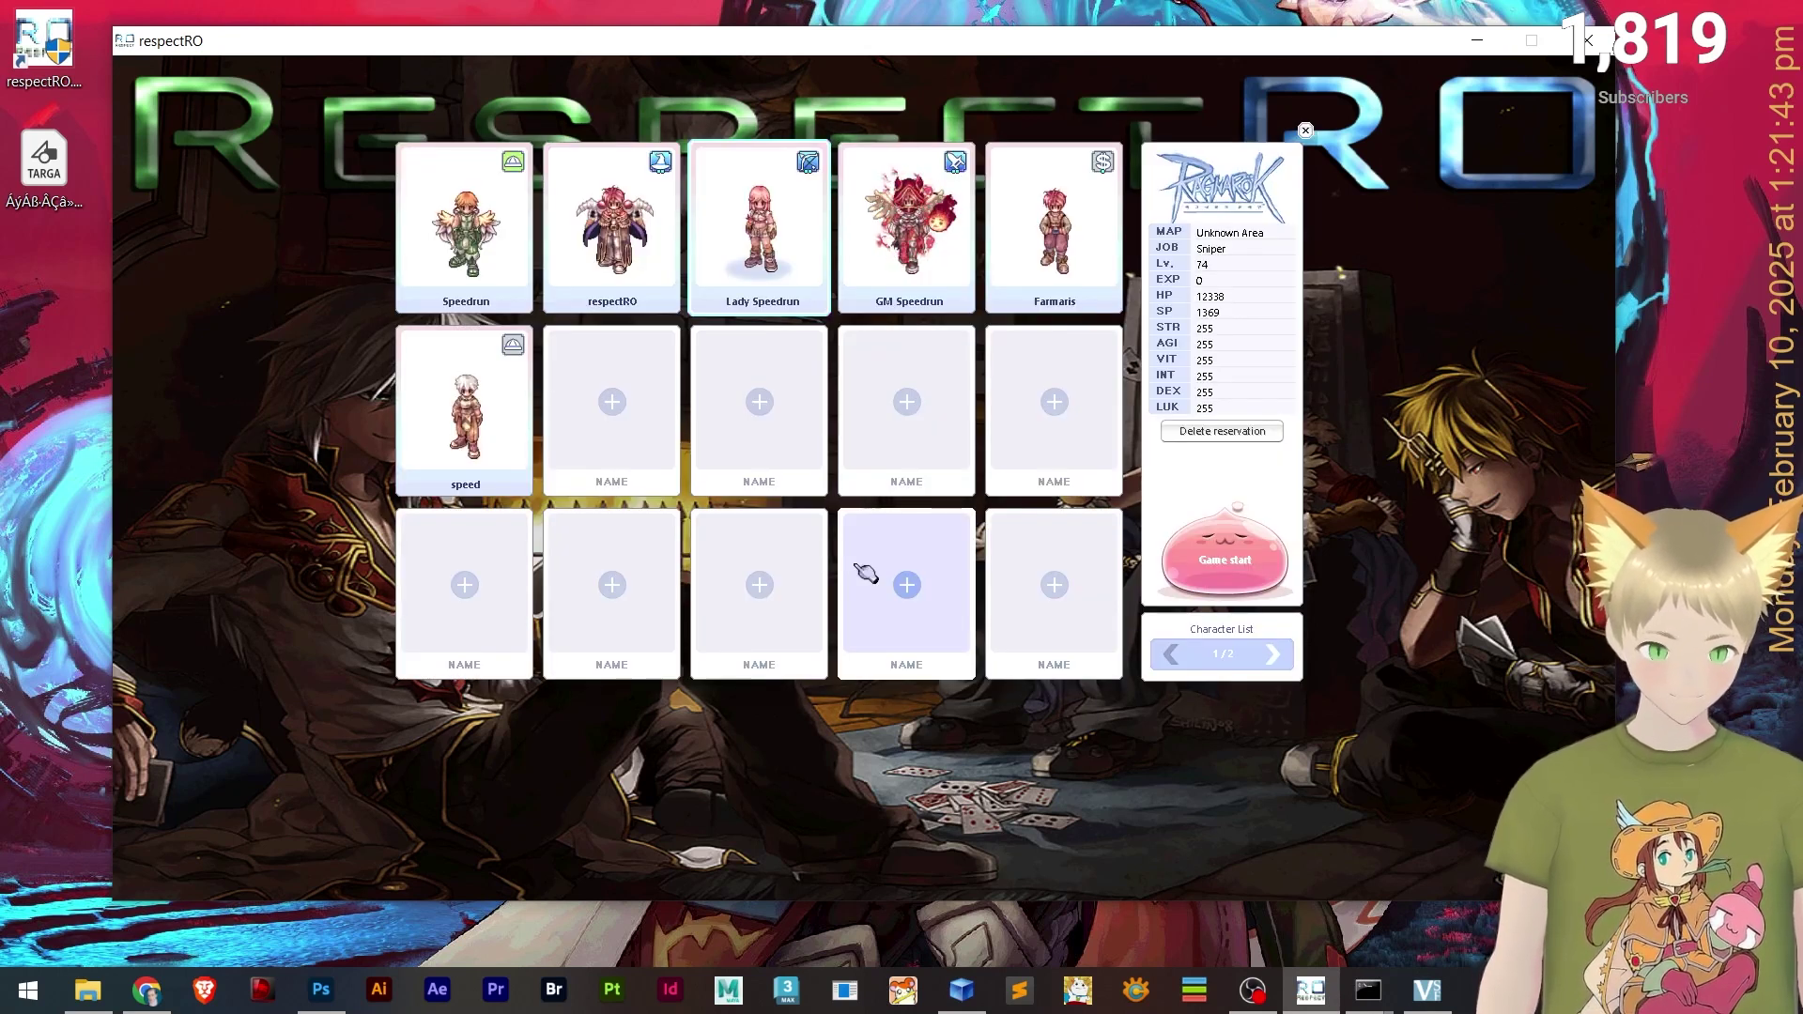
key("Return")
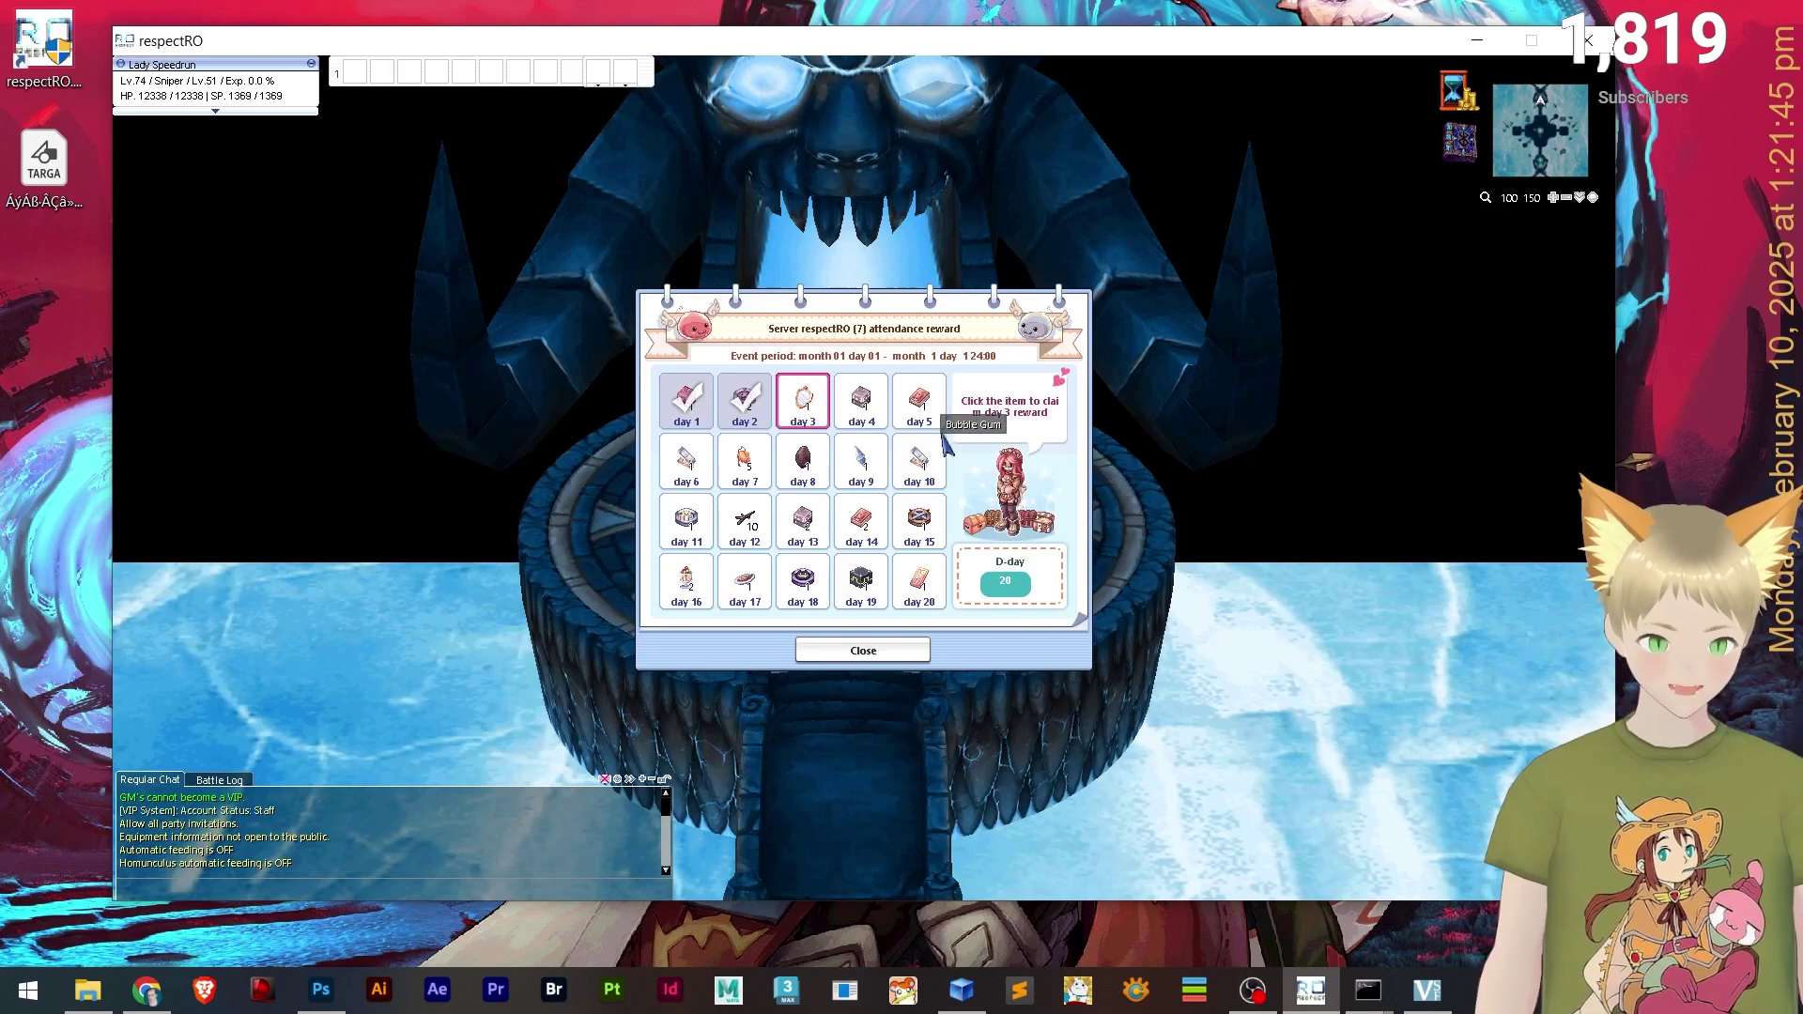
left_click(888, 652)
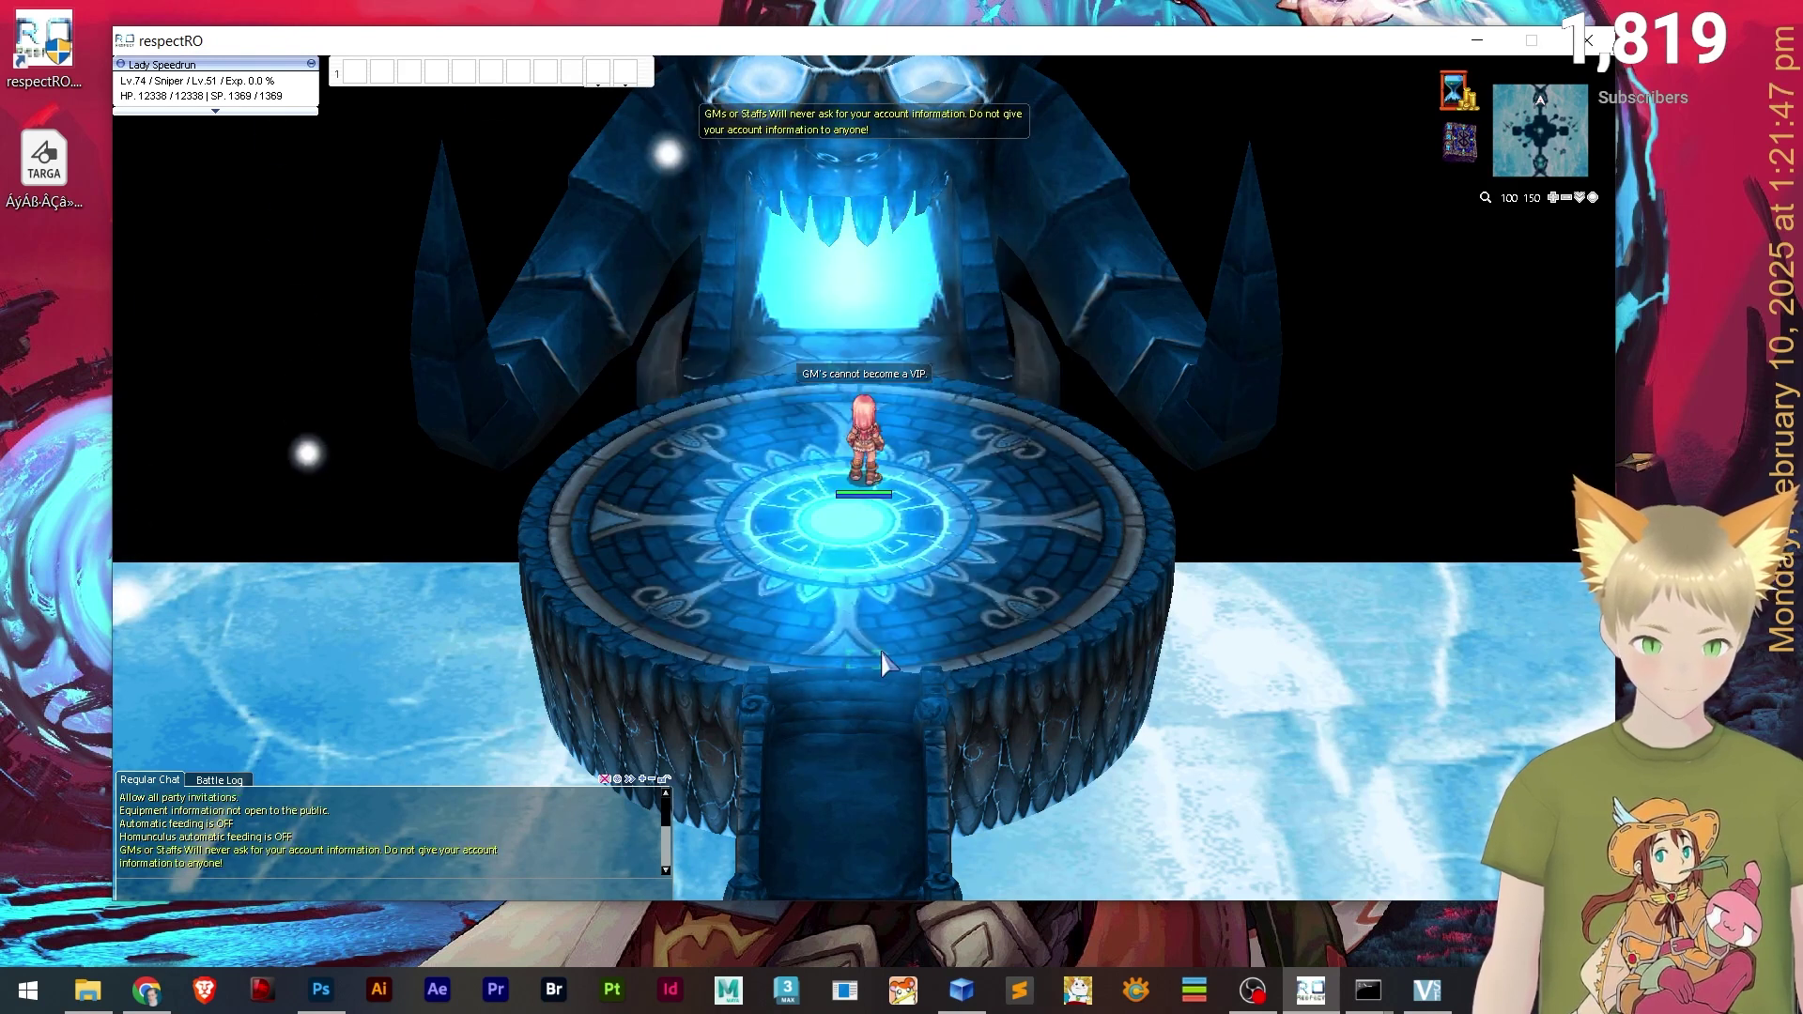
- Assign the first-job skill Improve Concentration to the first hotbar slot and cast it
key("alt+s")
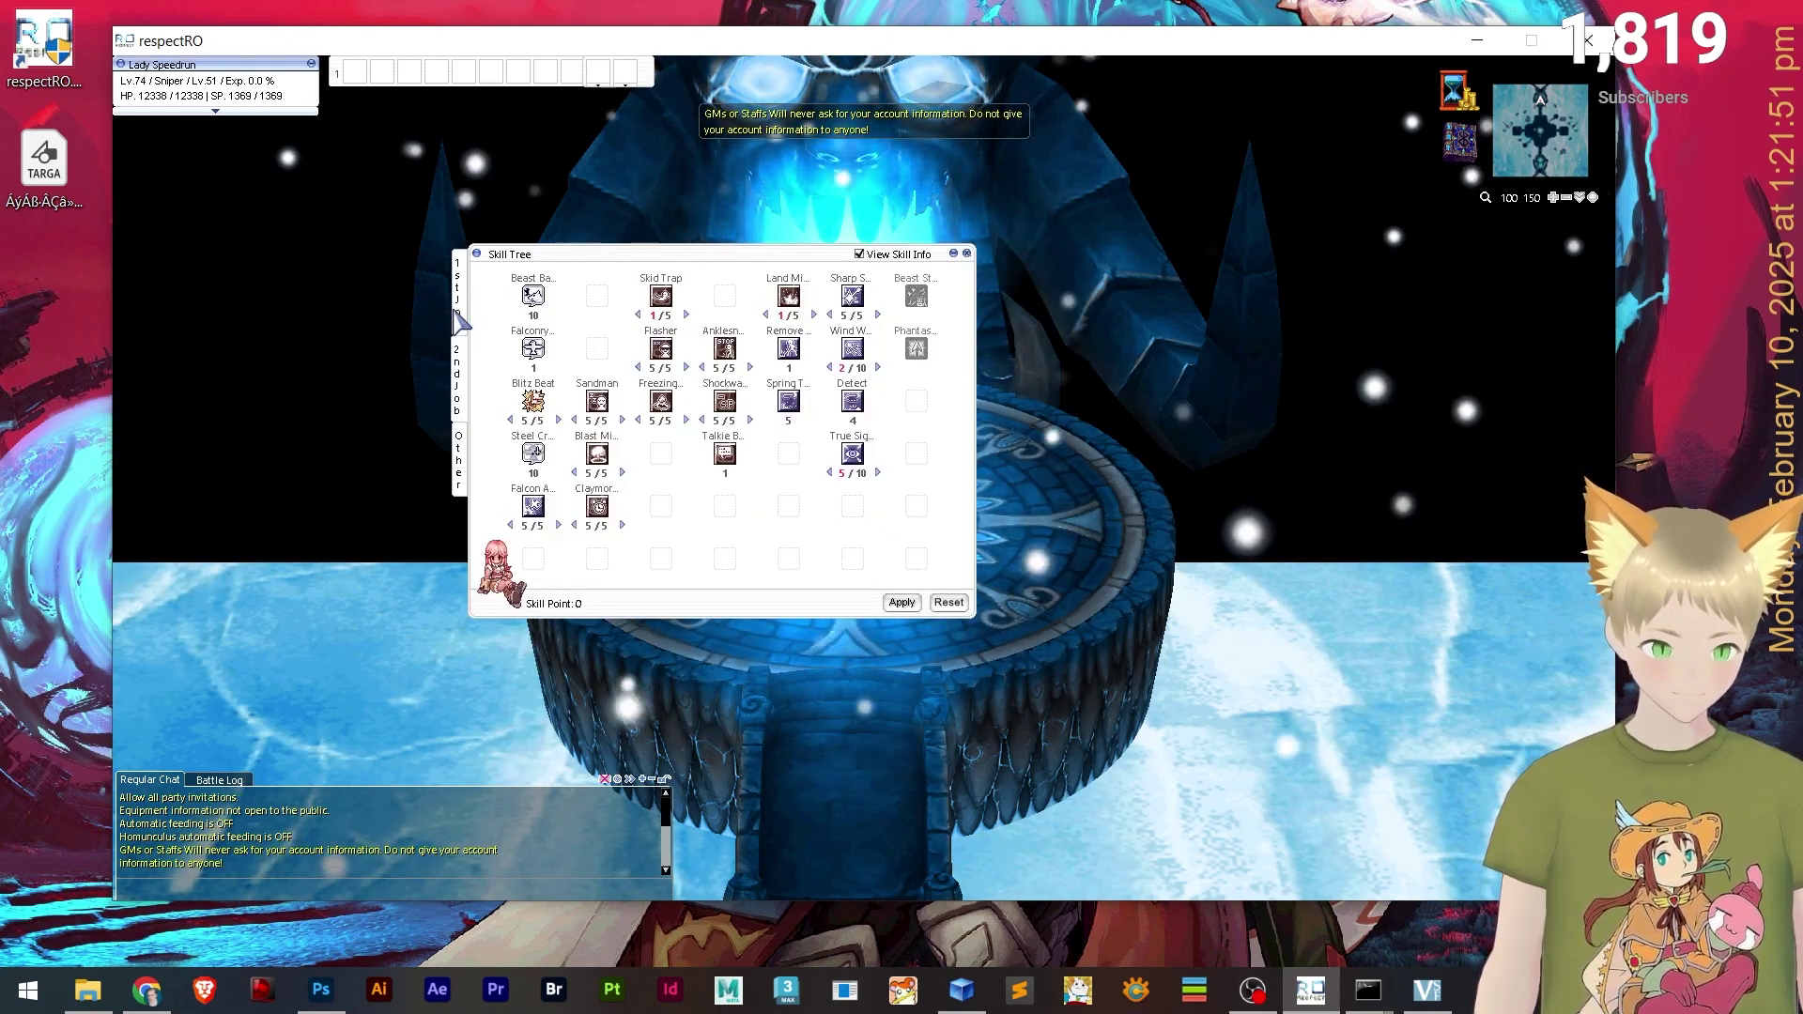
left_click(458, 311)
mouse_move(726, 402)
left_click_drag(724, 402, 355, 71)
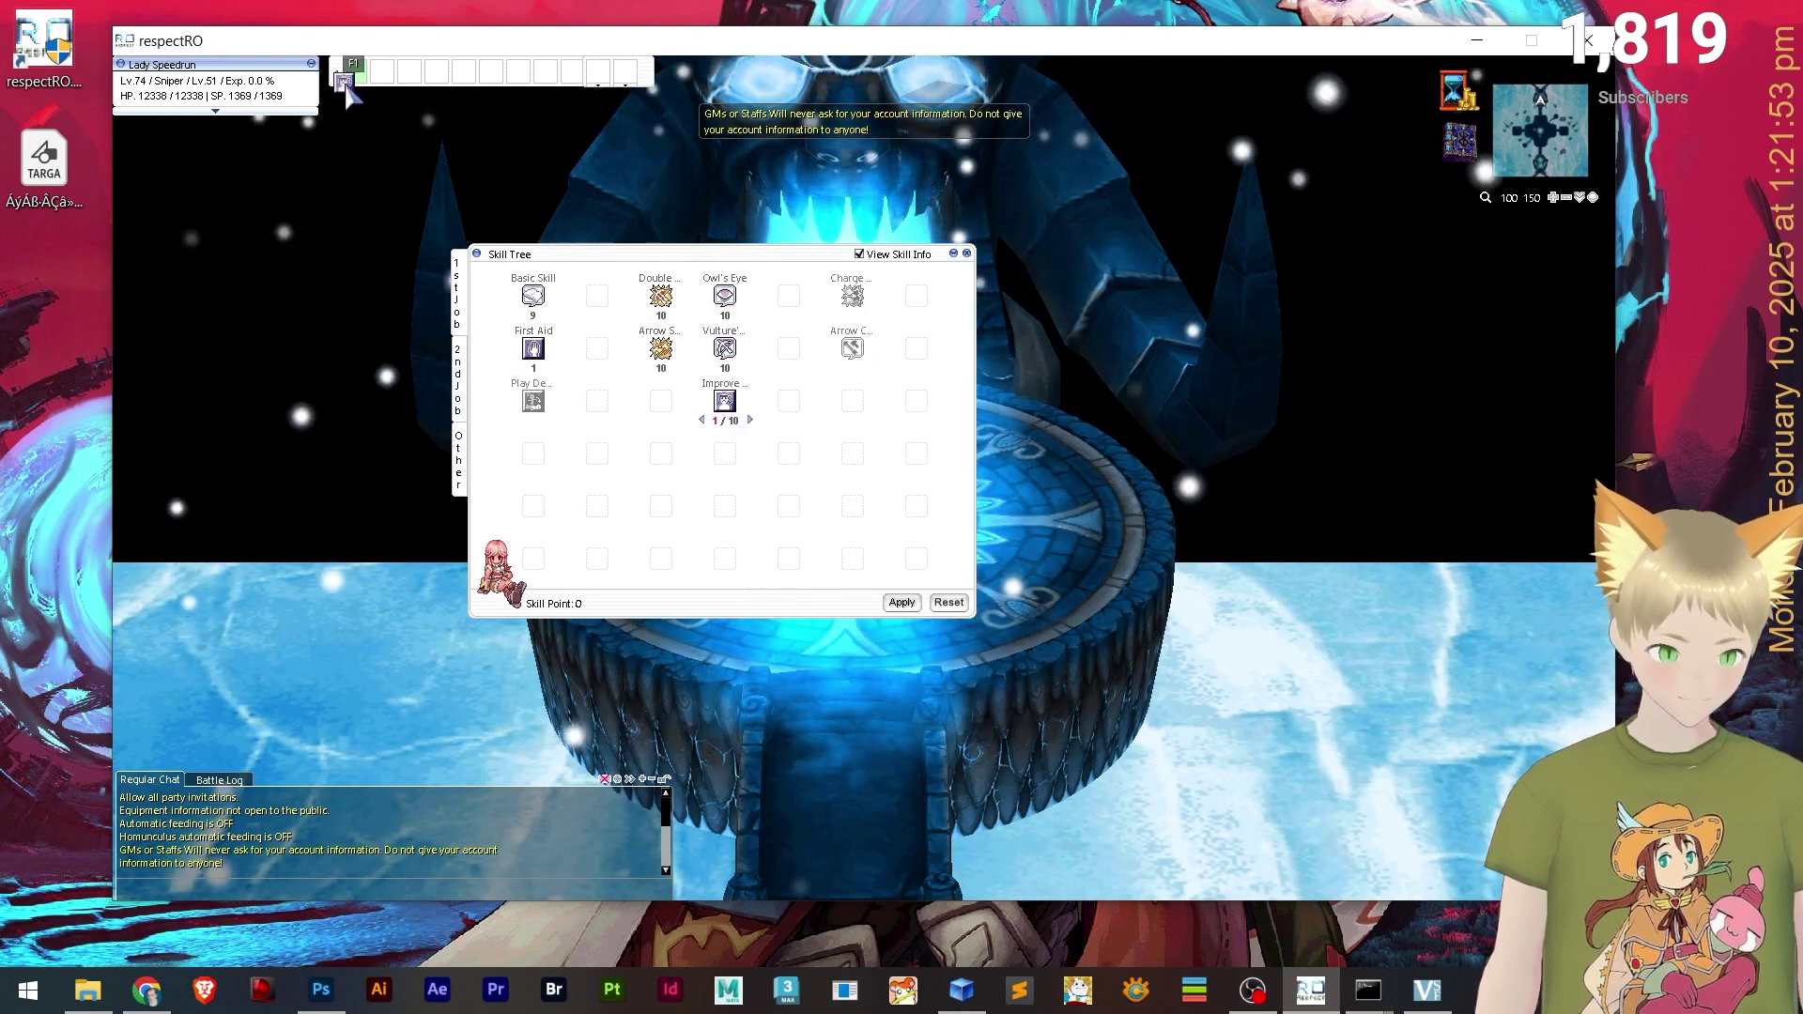
key("alt+s")
key("F1")
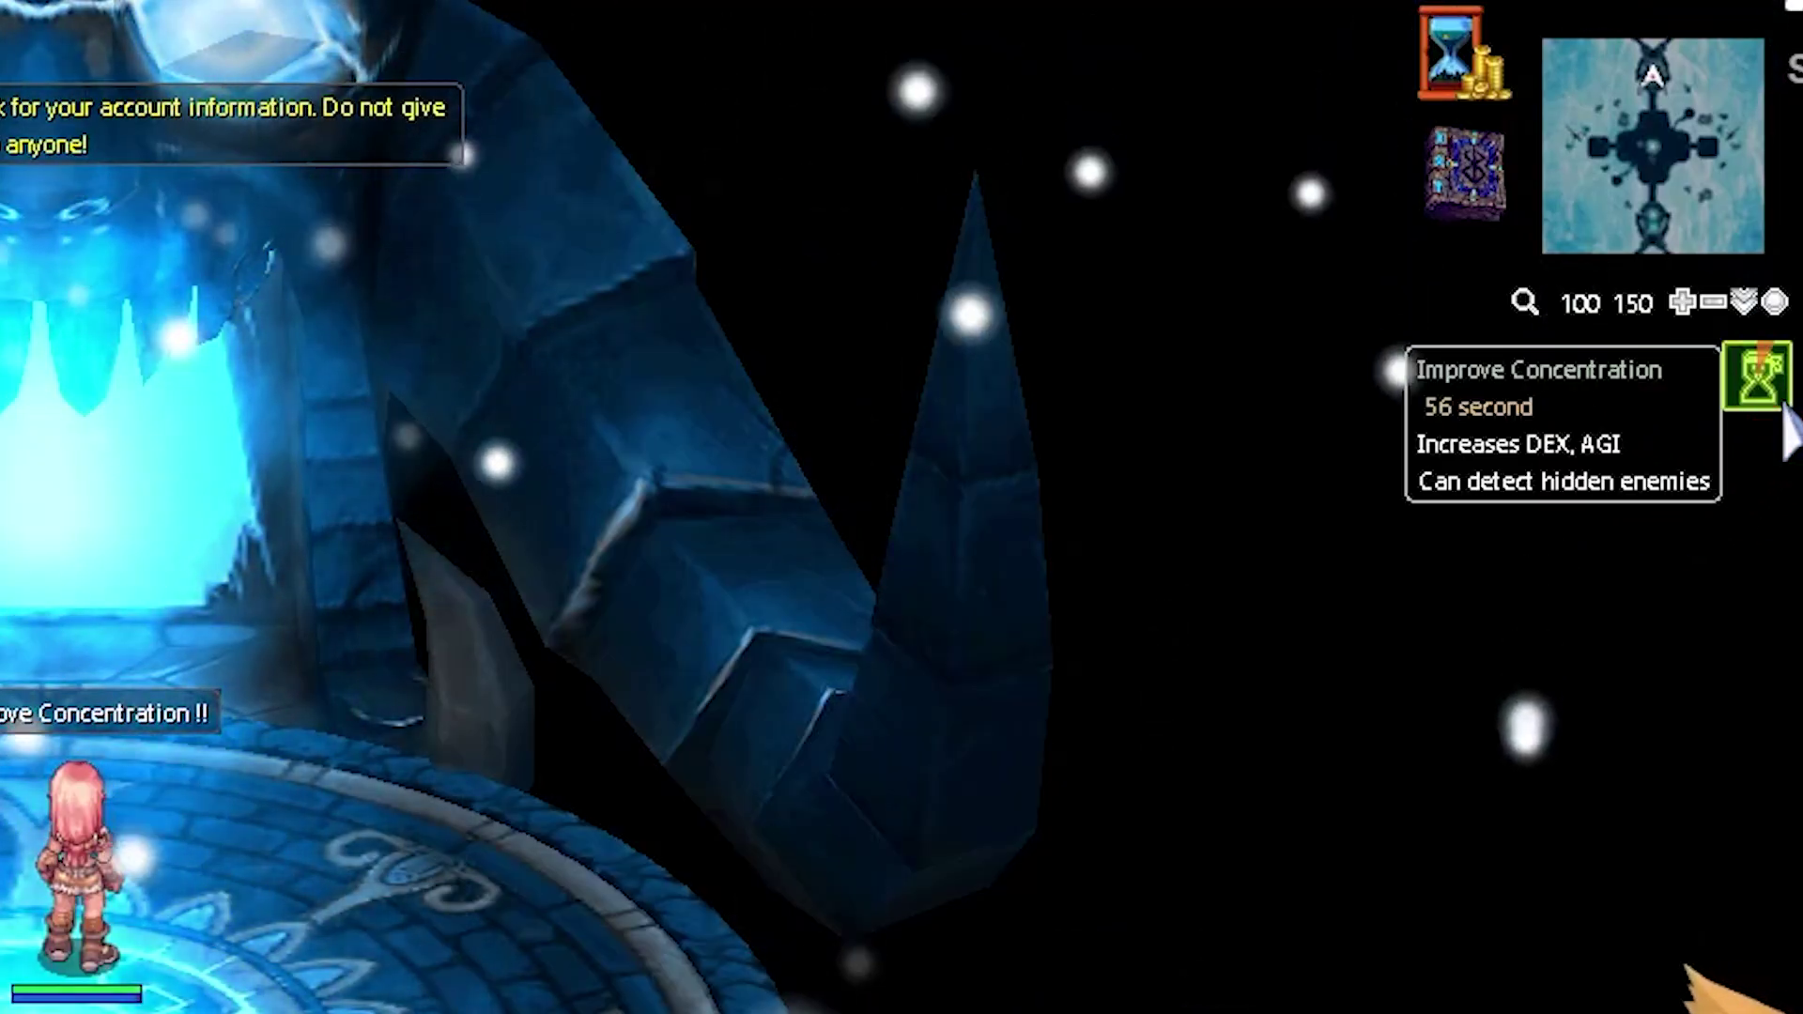
- Examine how transparent the Improve Concentration status icon looks over the game scene
mouse_move(1749, 413)
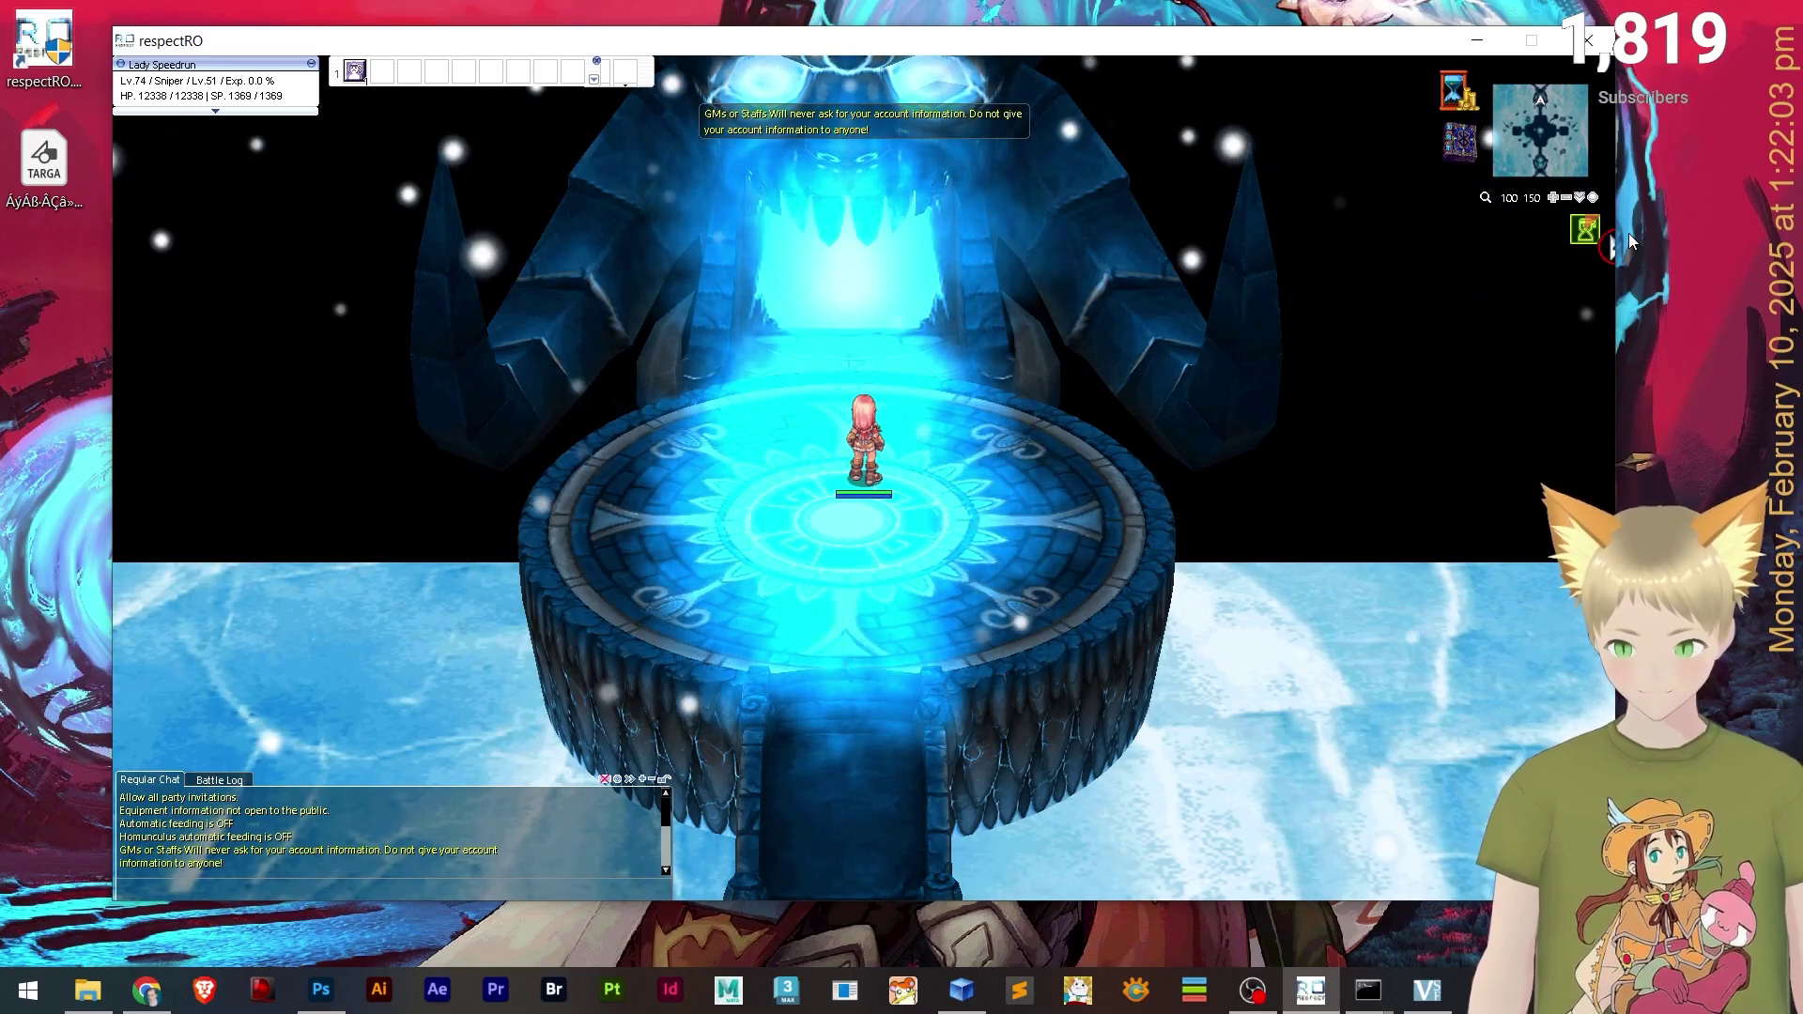
left_click_drag(1181, 429, 1133, 487)
scroll(1050, 492, "up", 7)
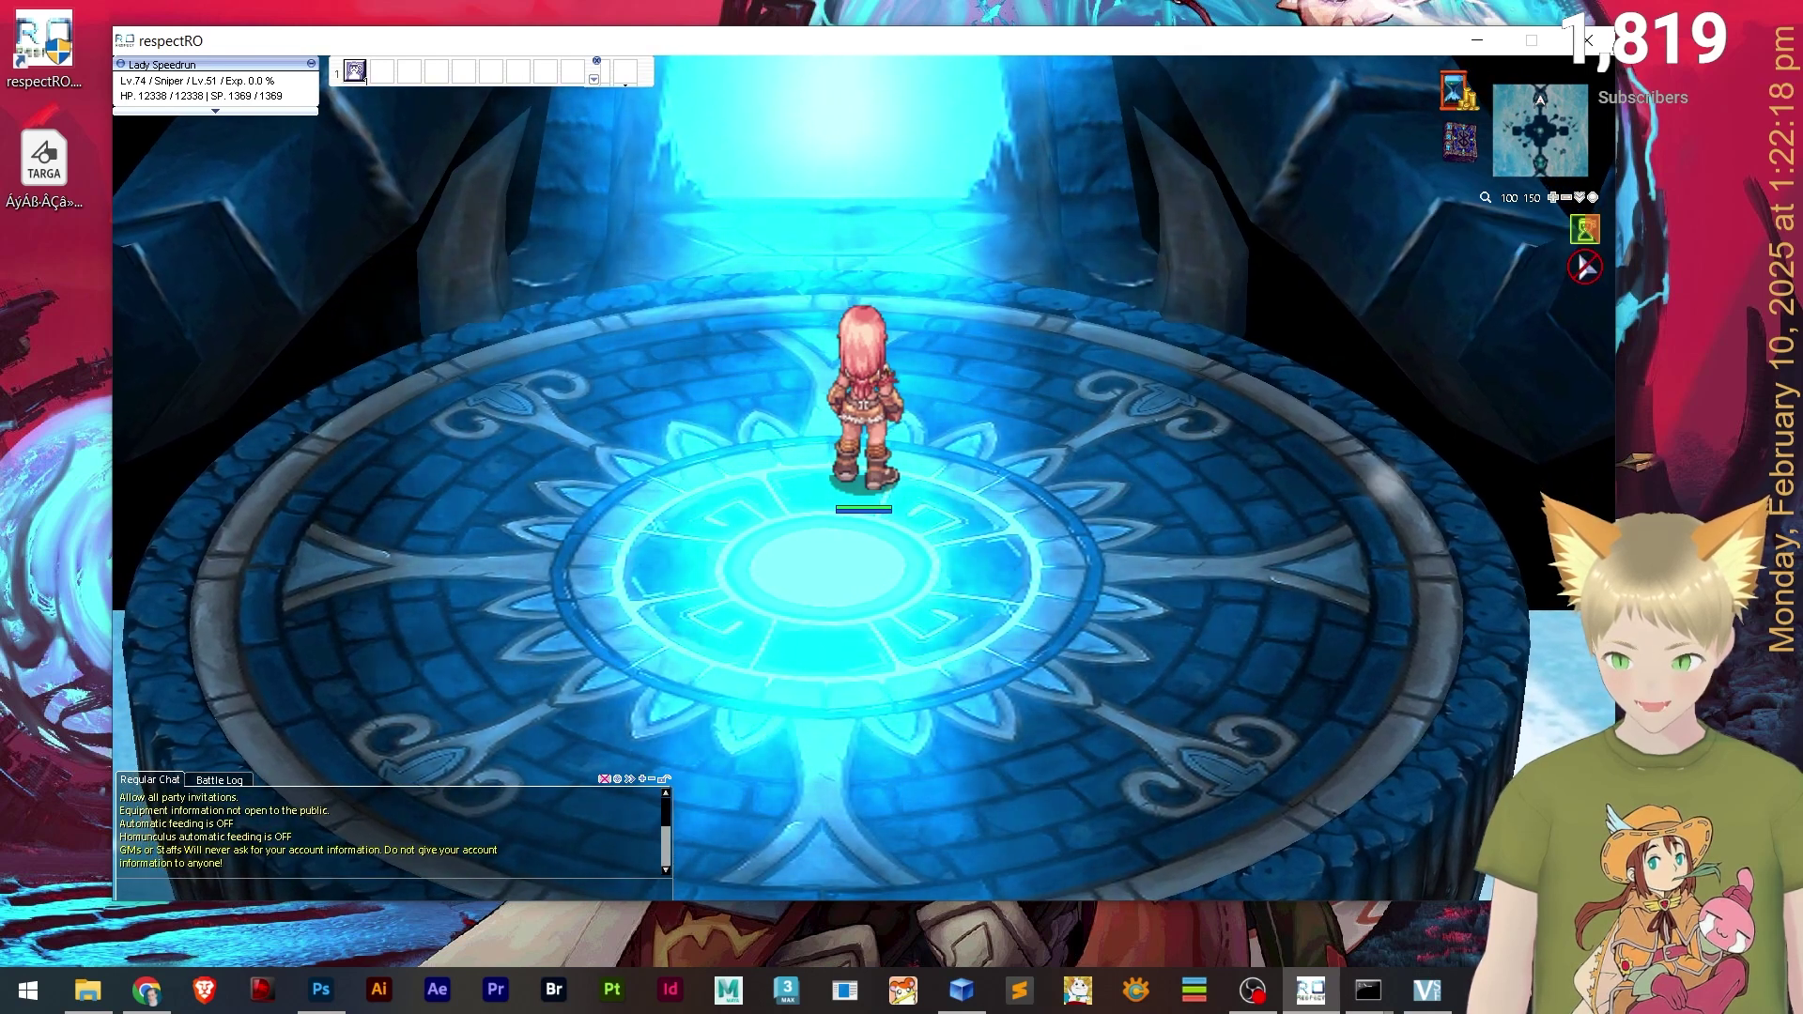
scroll(934, 479, "down", 5)
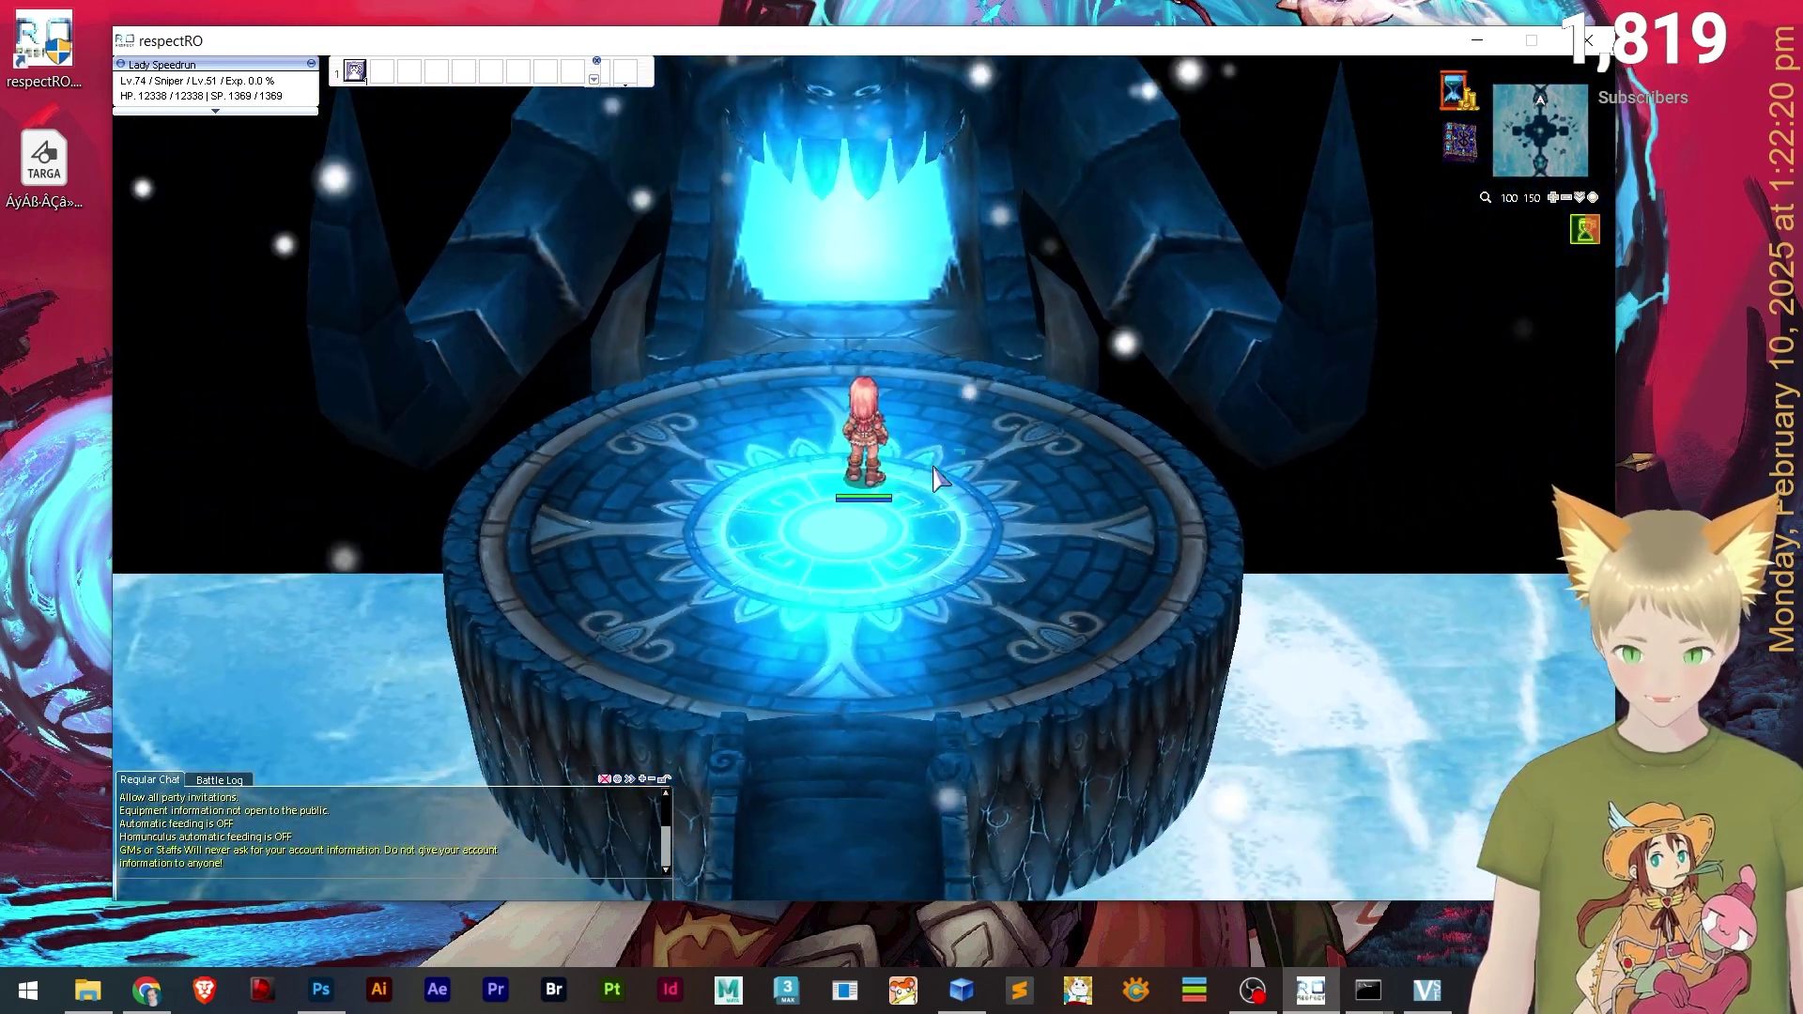
scroll(935, 479, "down", 2)
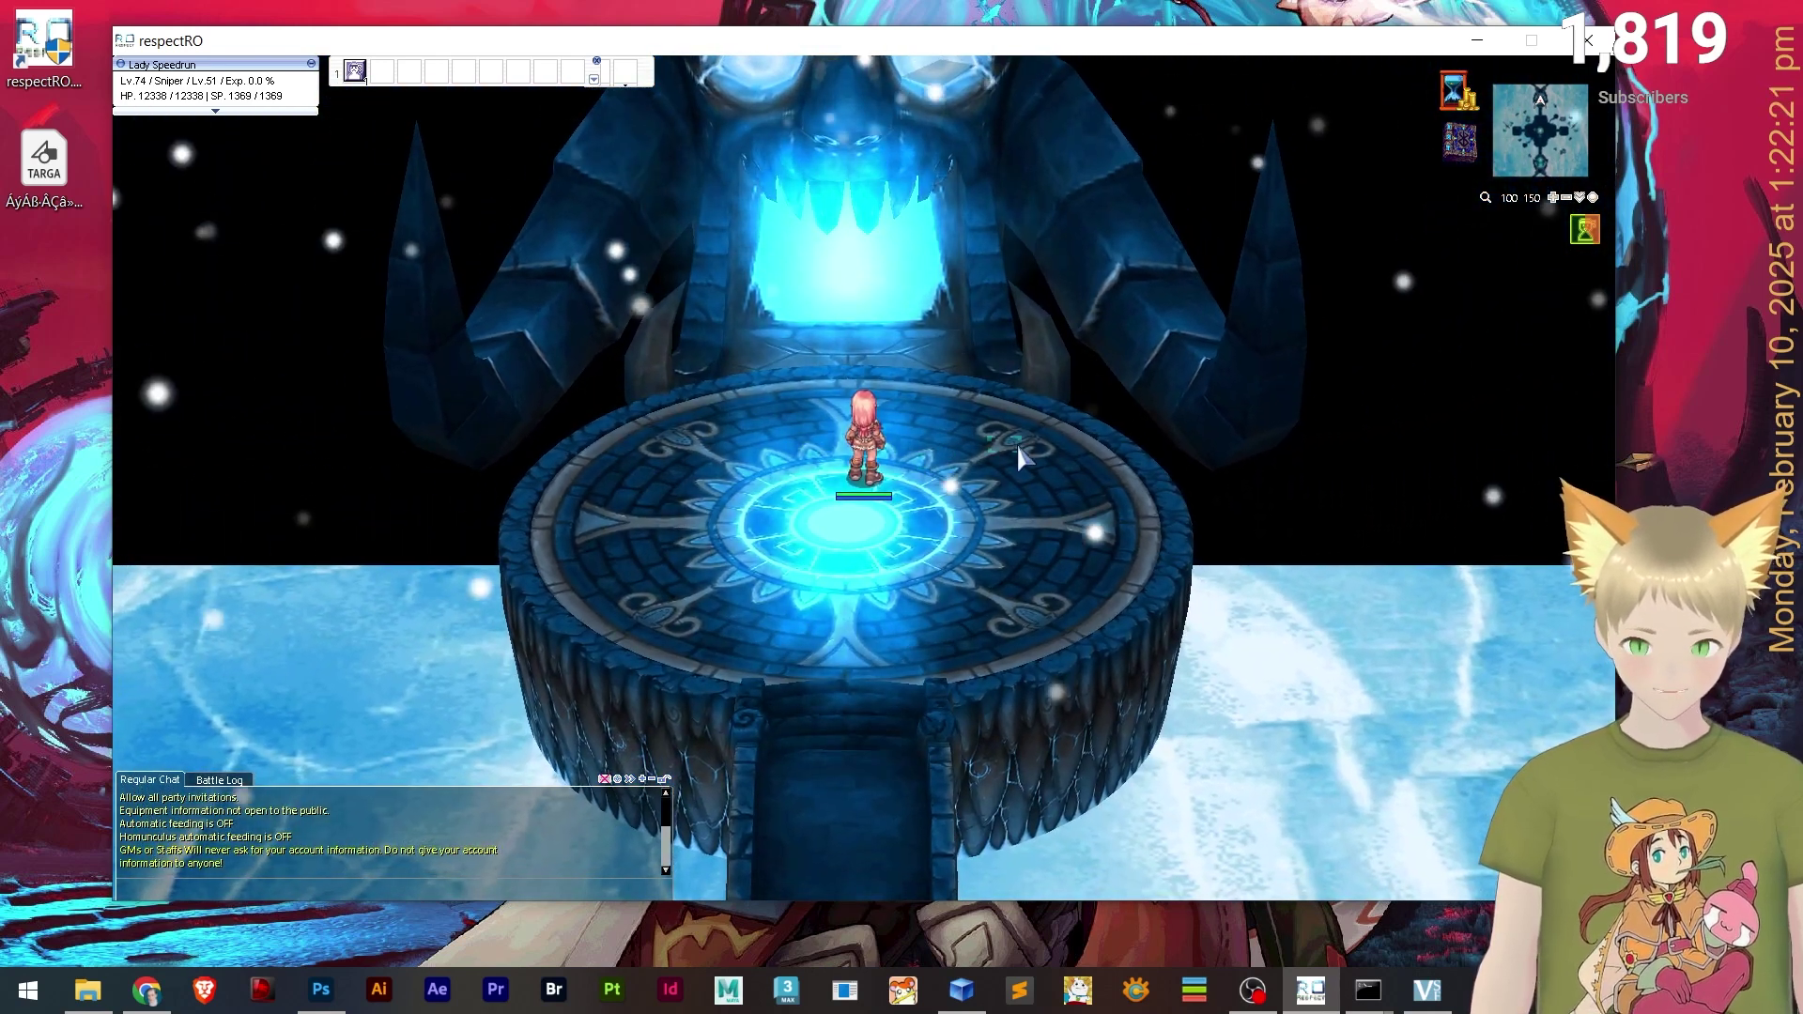
- Close the game client and return to the icon in Photoshop
key("Return")
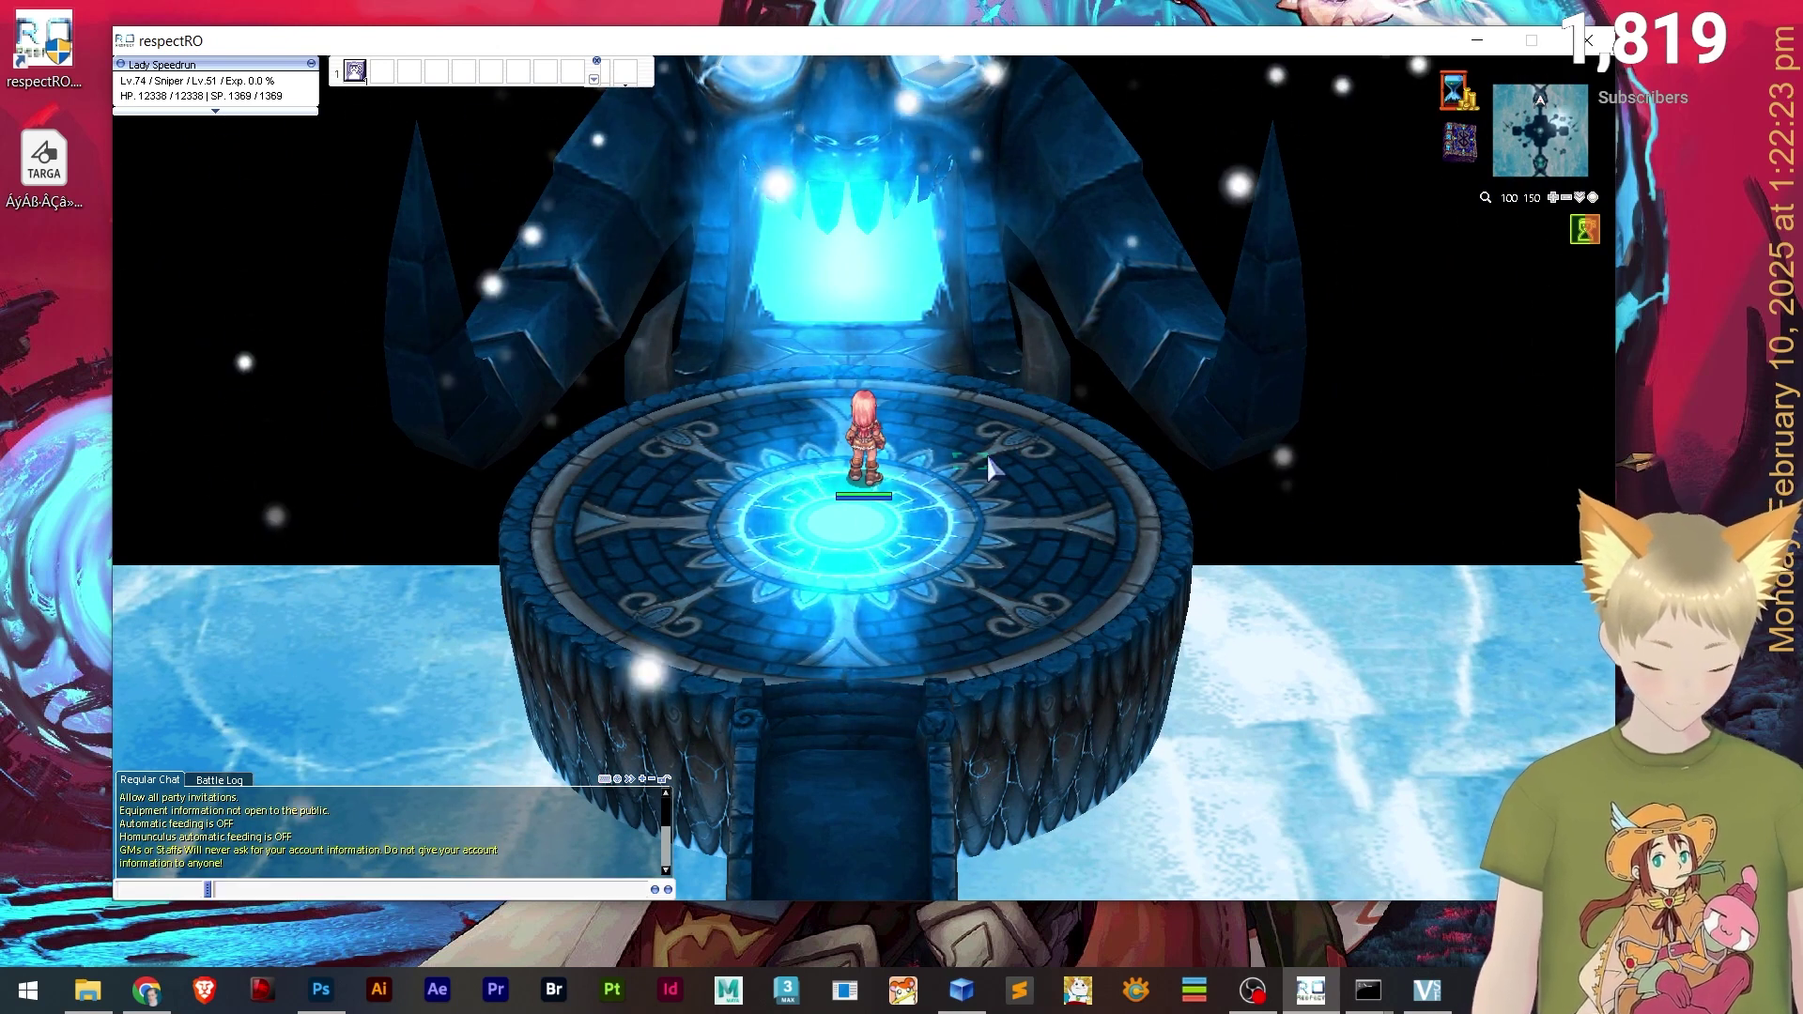
key("alt+F4")
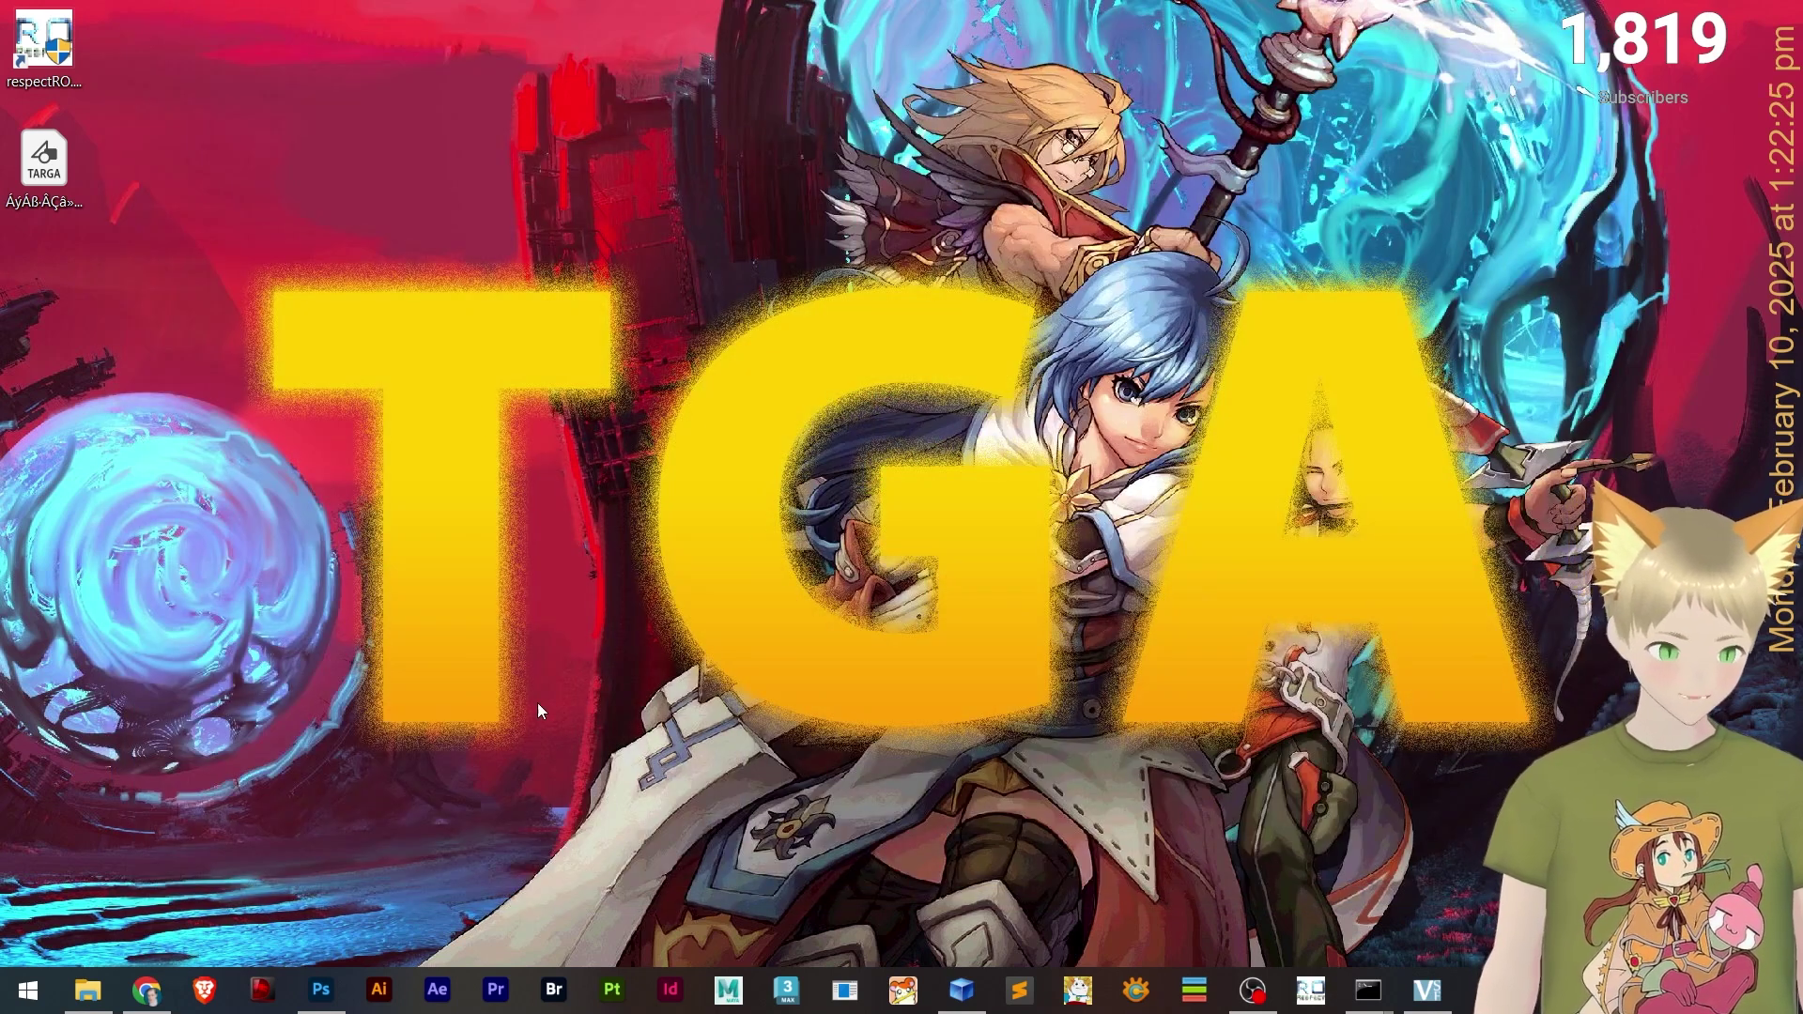
left_click(324, 987)
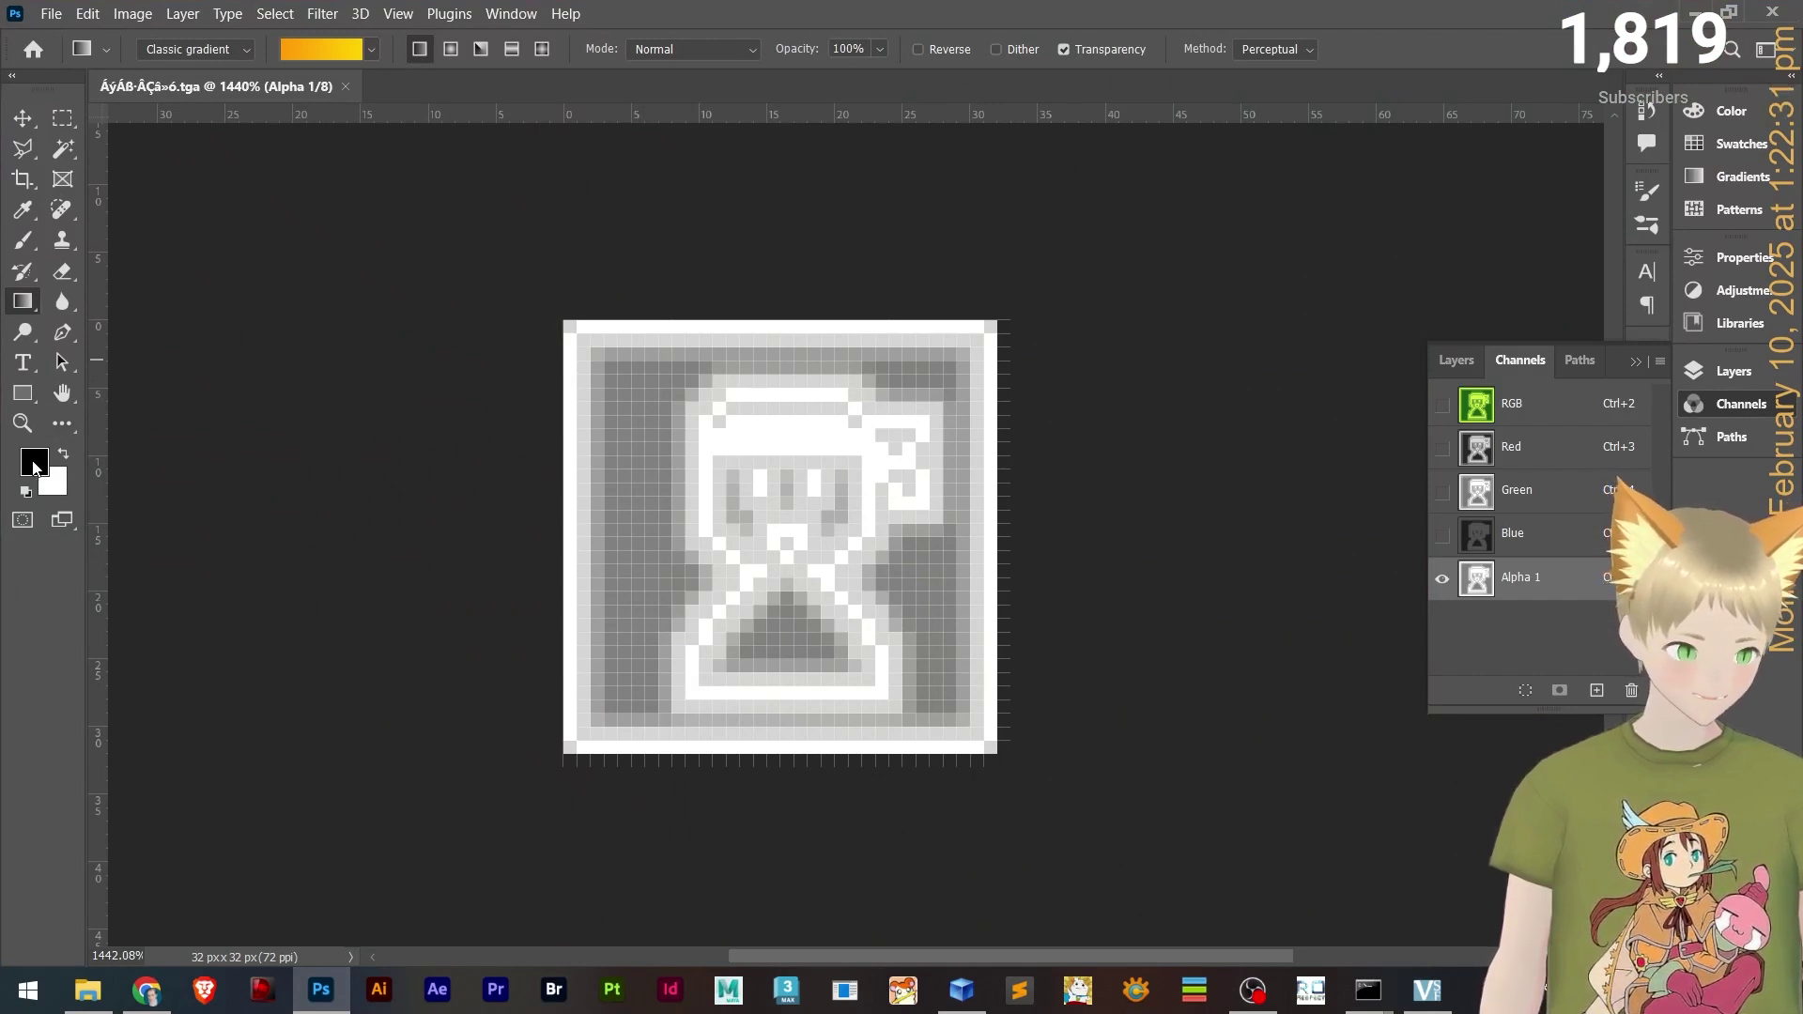
- Choose the Pencil tool and set its size to 1 px
right_click(26, 302)
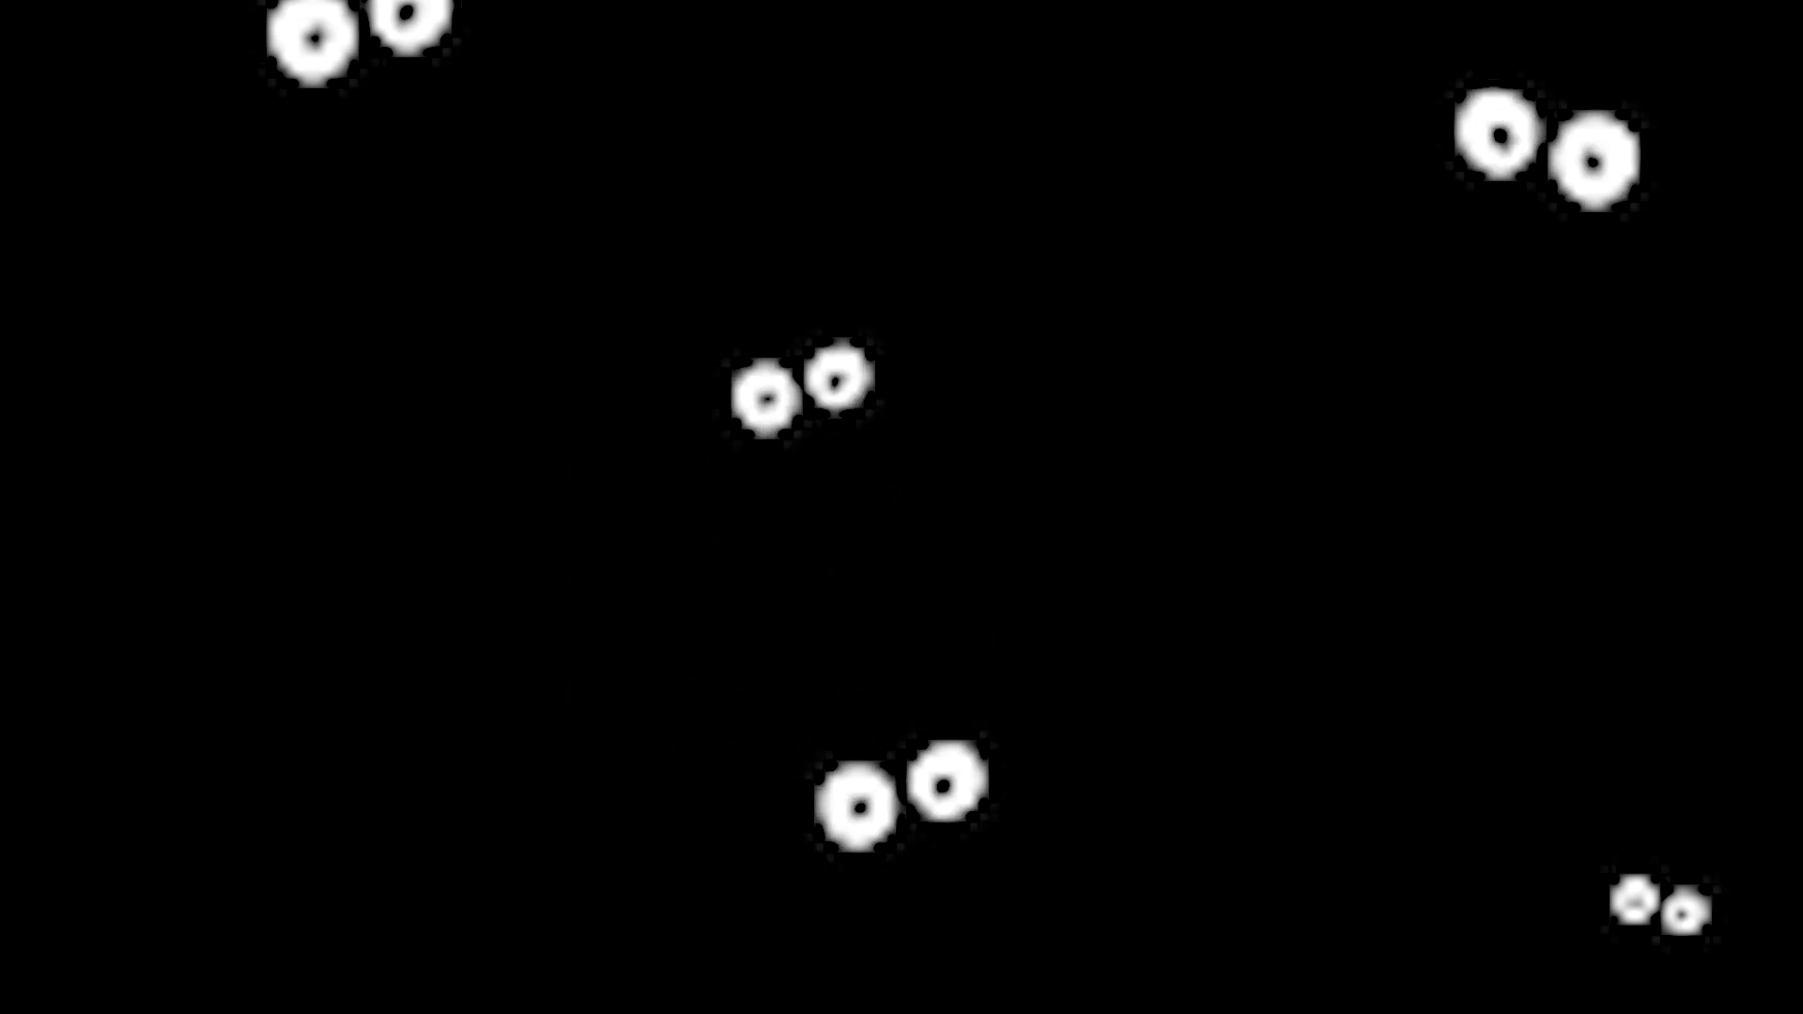
right_click(22, 240)
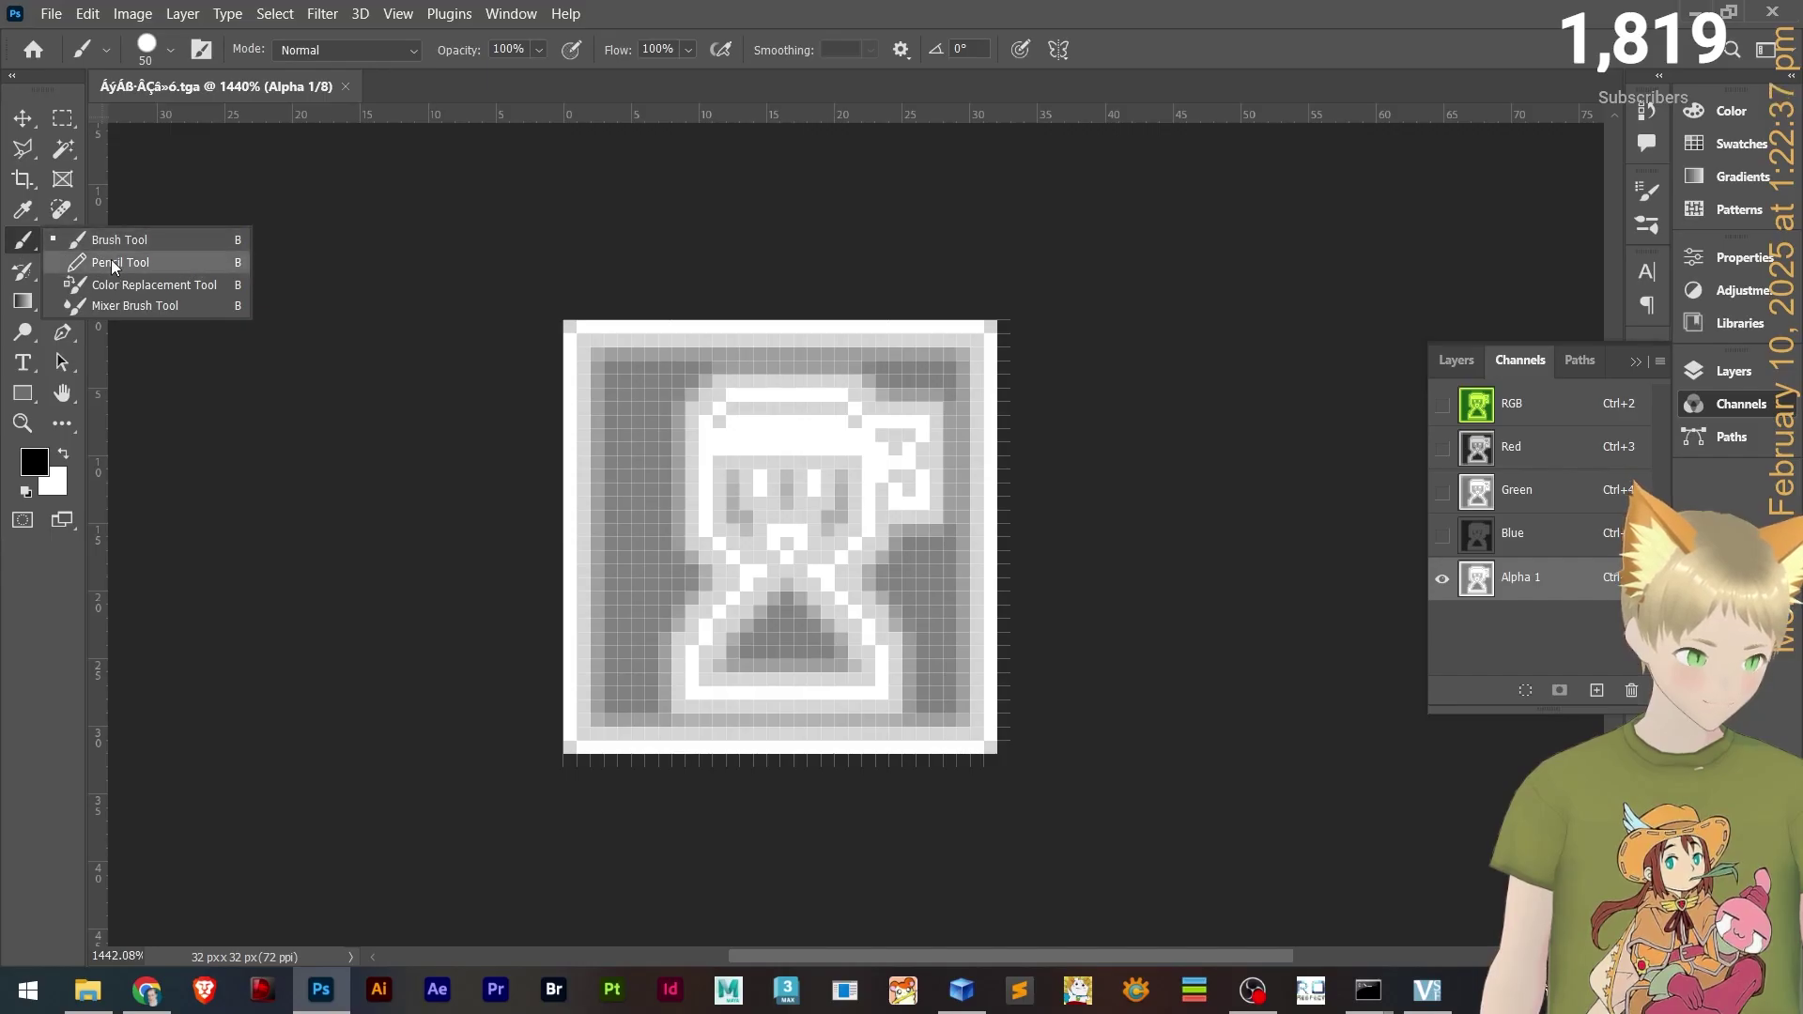
left_click(113, 264)
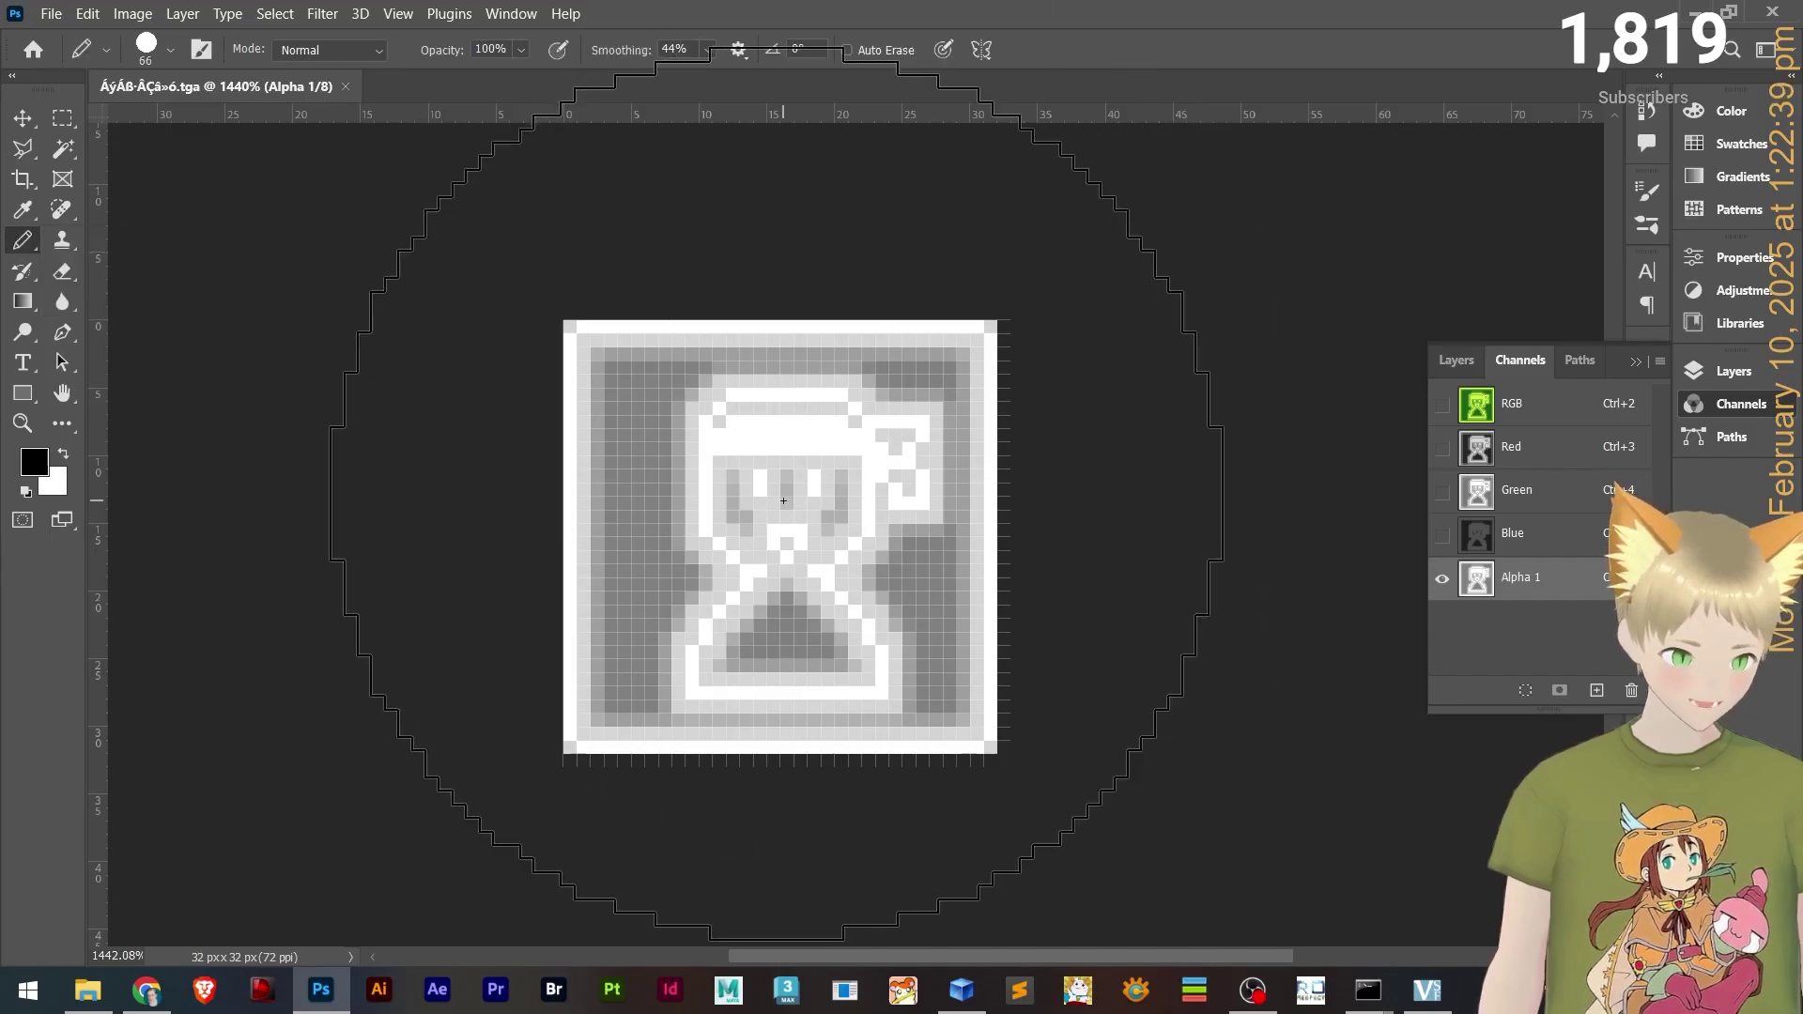
right_click(970, 582)
left_click_drag(954, 567, 904, 569)
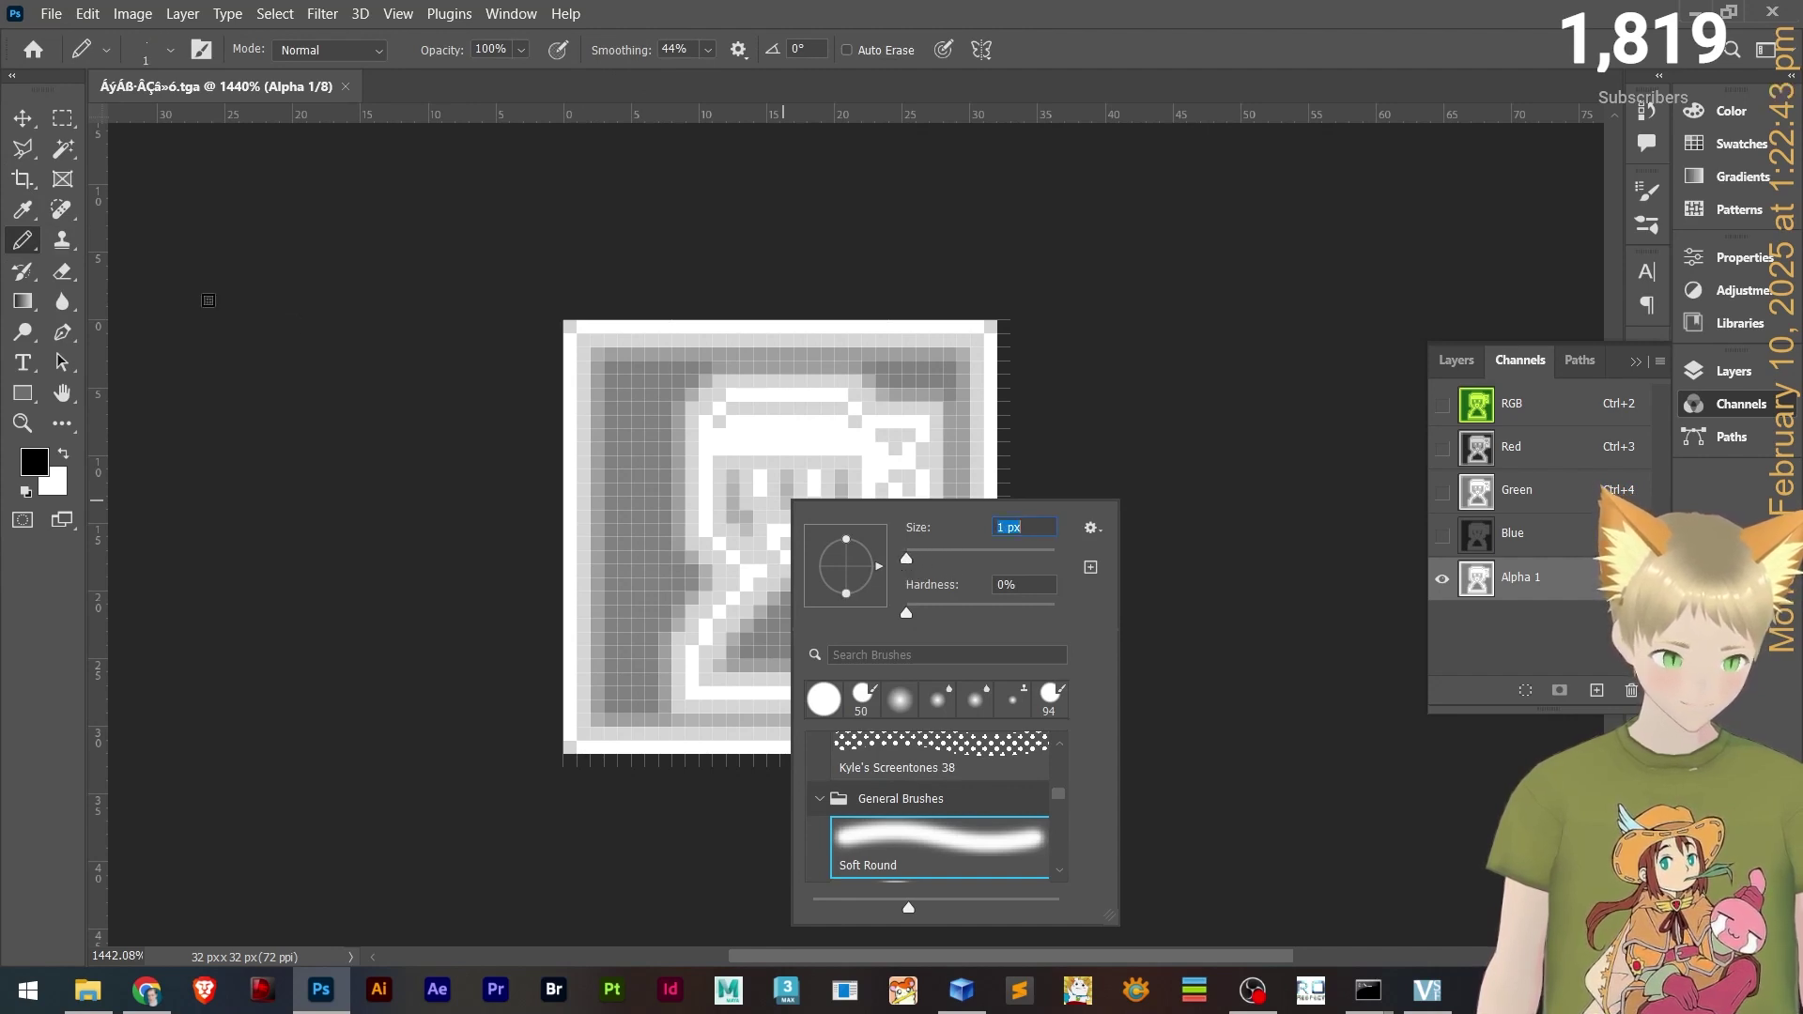
- Paint the upper-left corner of the gray background black in the Alpha 1 channel, up to the hourglass outline
left_click(611, 370)
left_click_drag(609, 410, 615, 445)
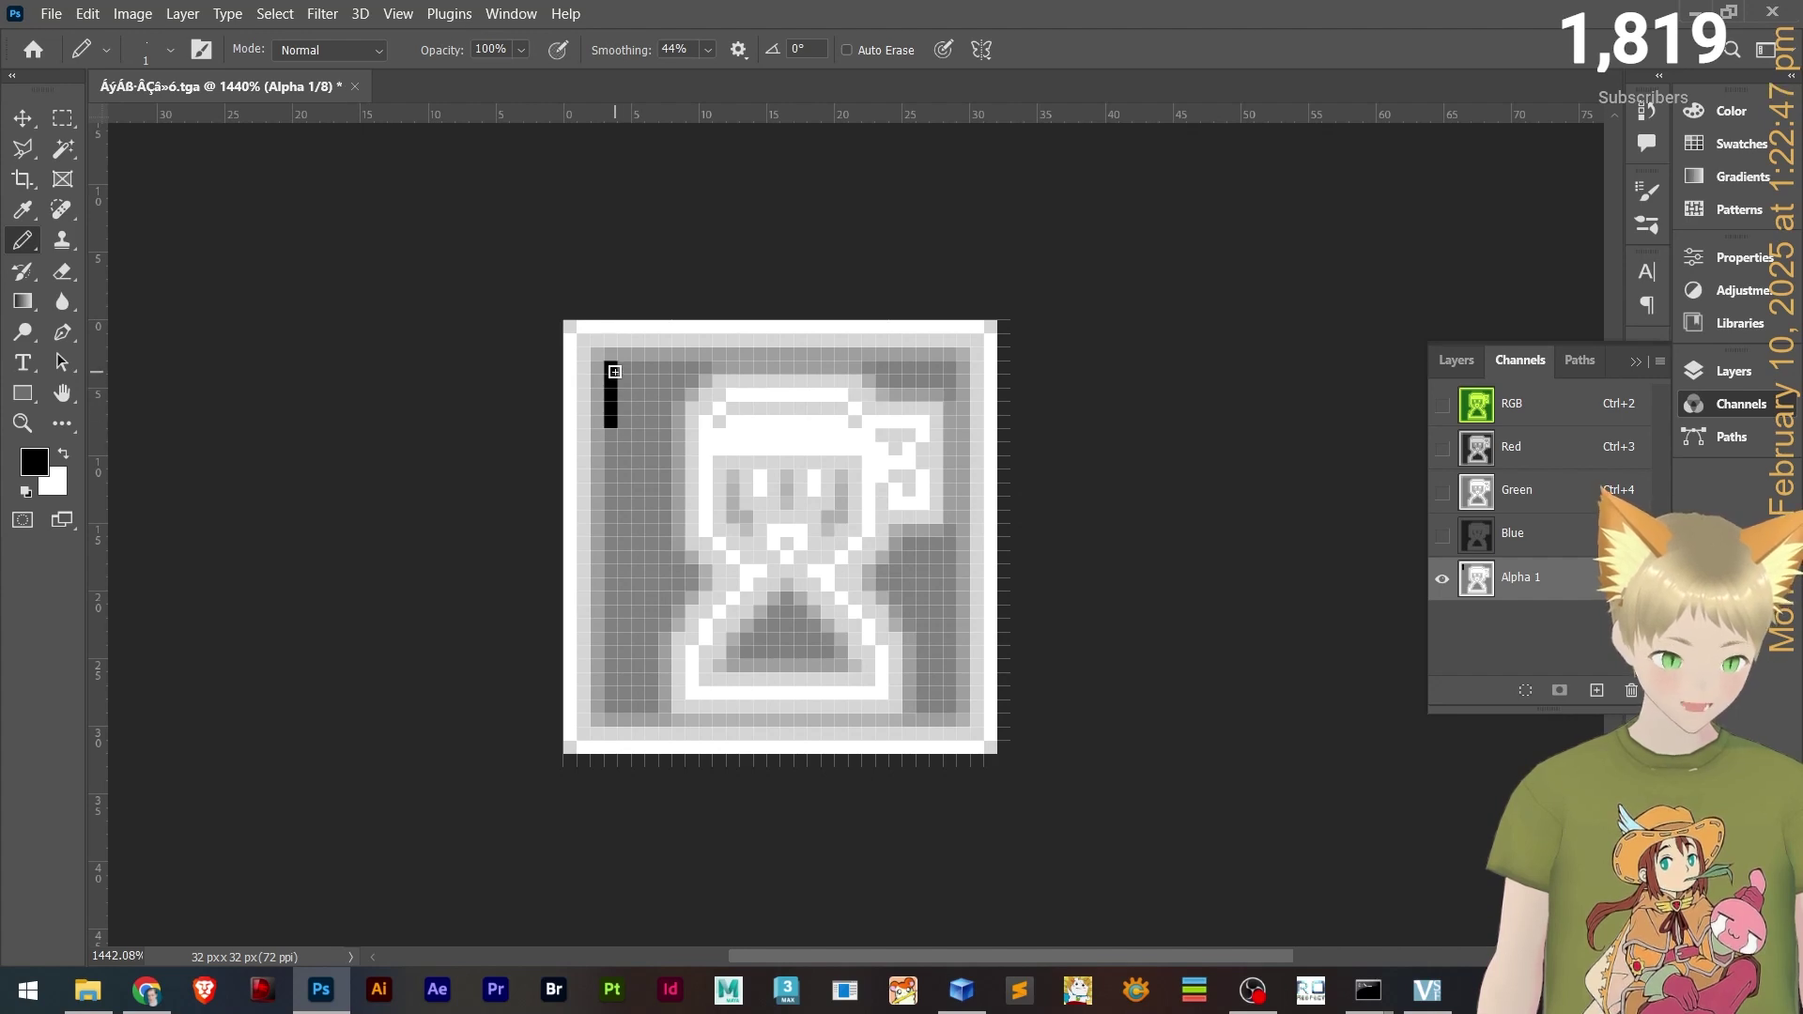
left_click(612, 370, "shift")
left_click(690, 385)
left_click(611, 382, "shift")
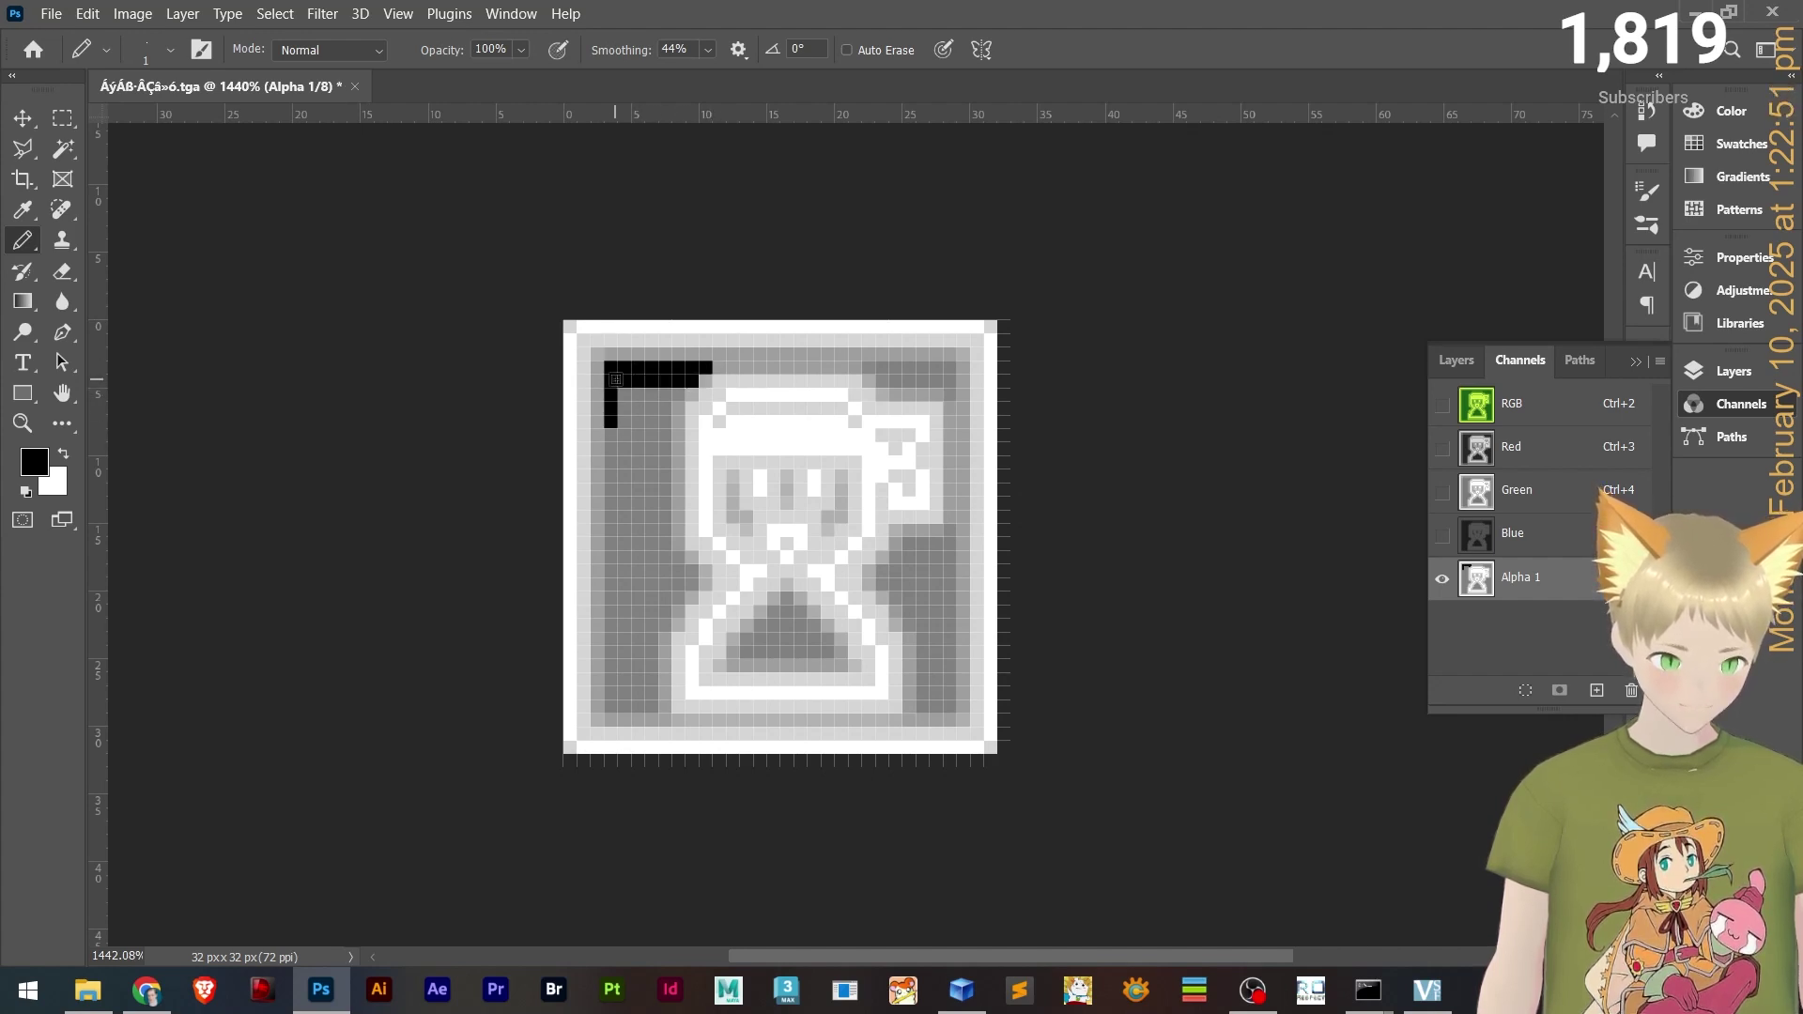
left_click(670, 397)
left_click(616, 398, "shift")
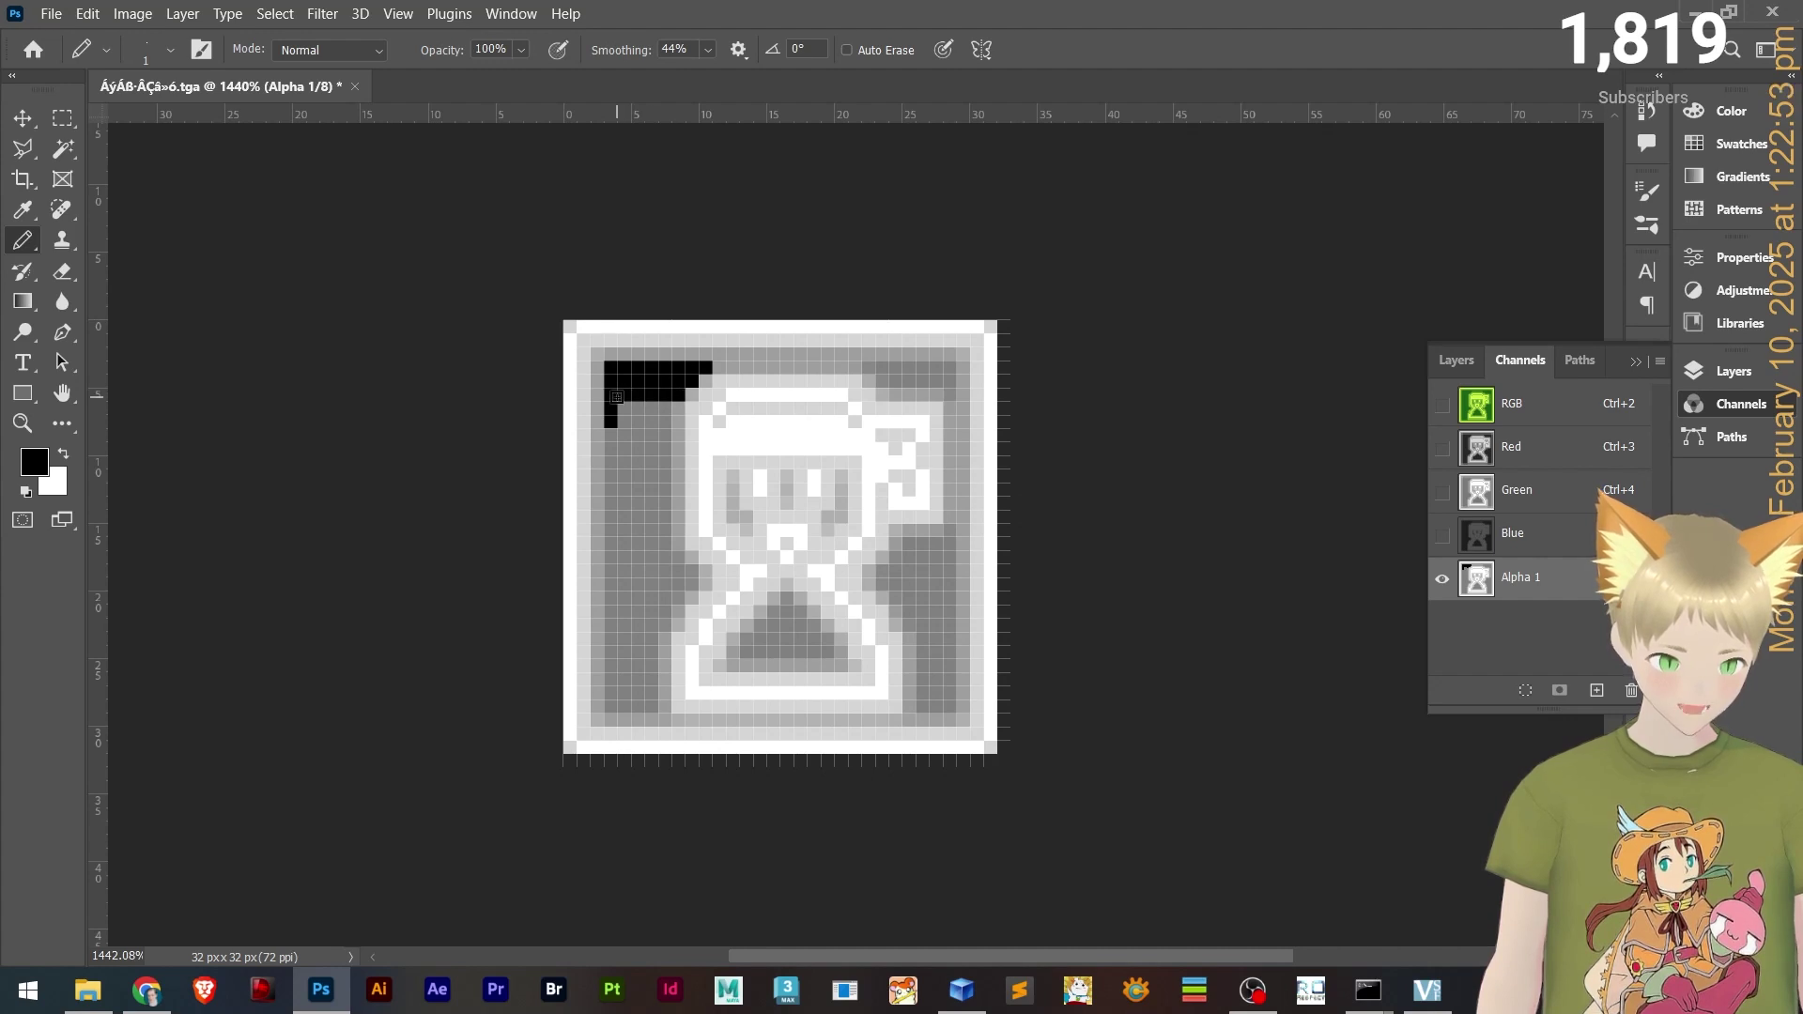
left_click(620, 411, "shift")
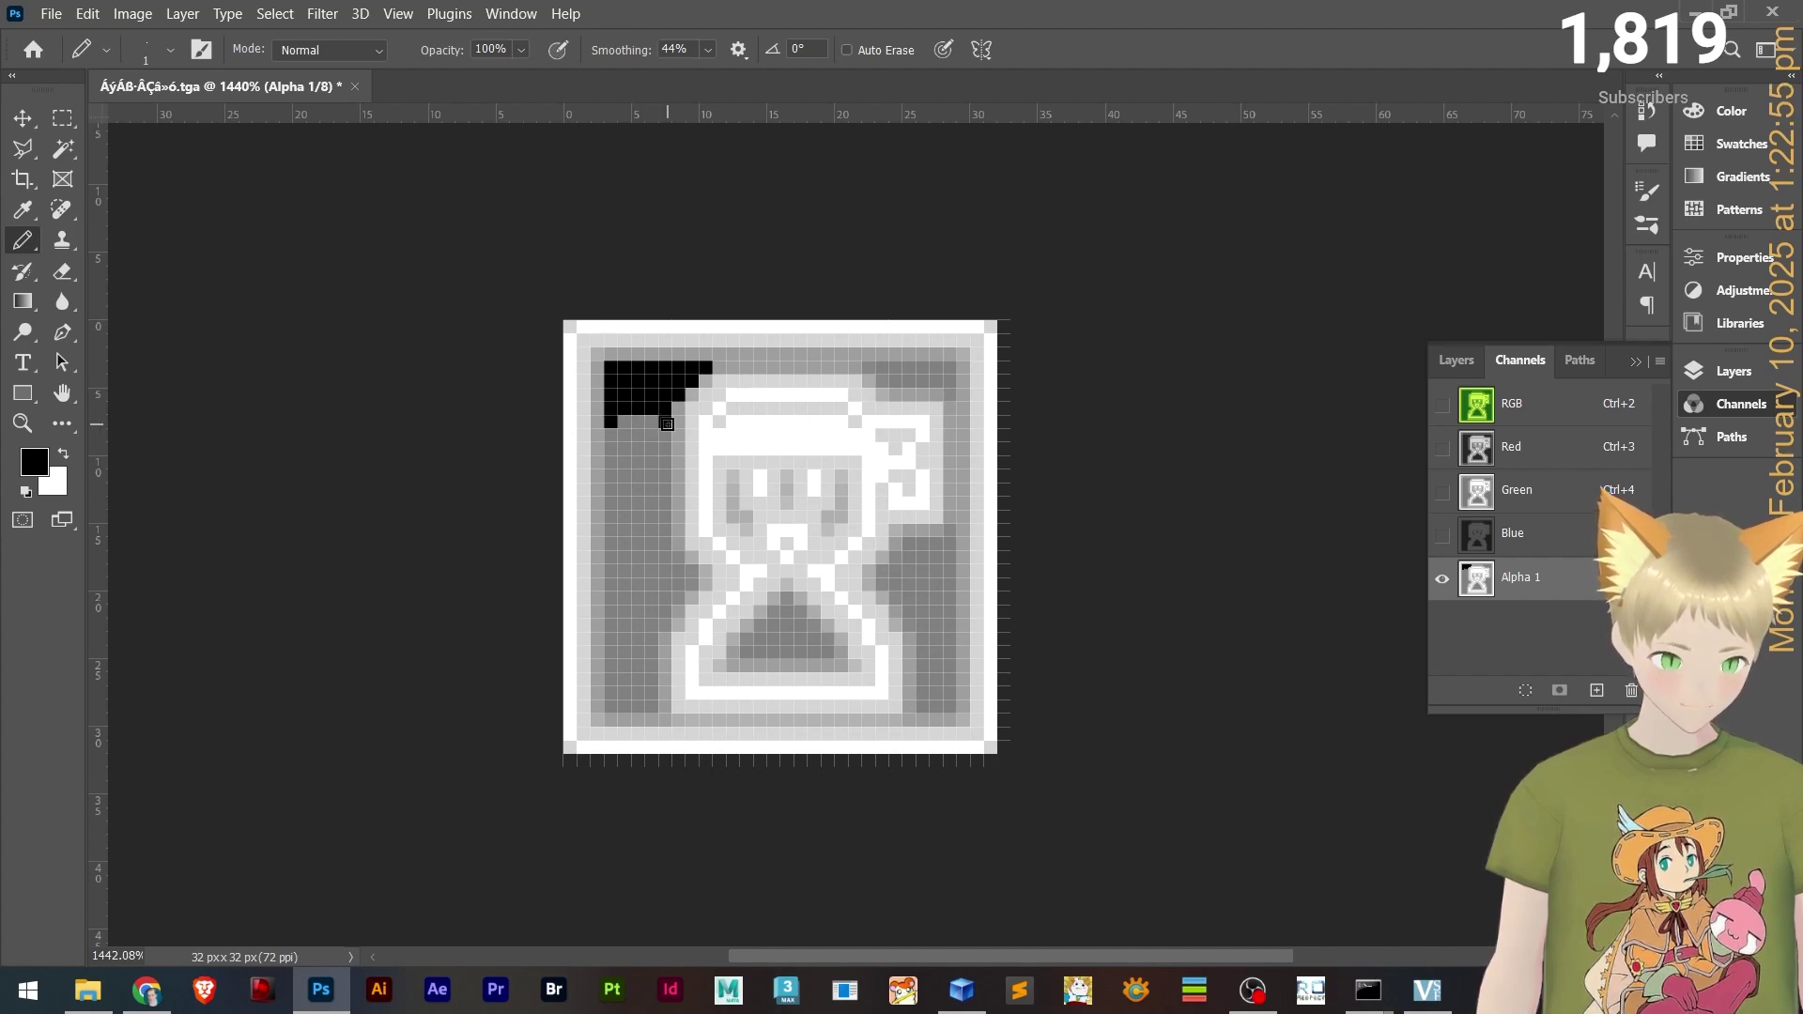
- Paint the rest of the background left of the hourglass black and extend the black row along the icon's top edge
left_click(652, 706)
left_click(652, 431, "shift")
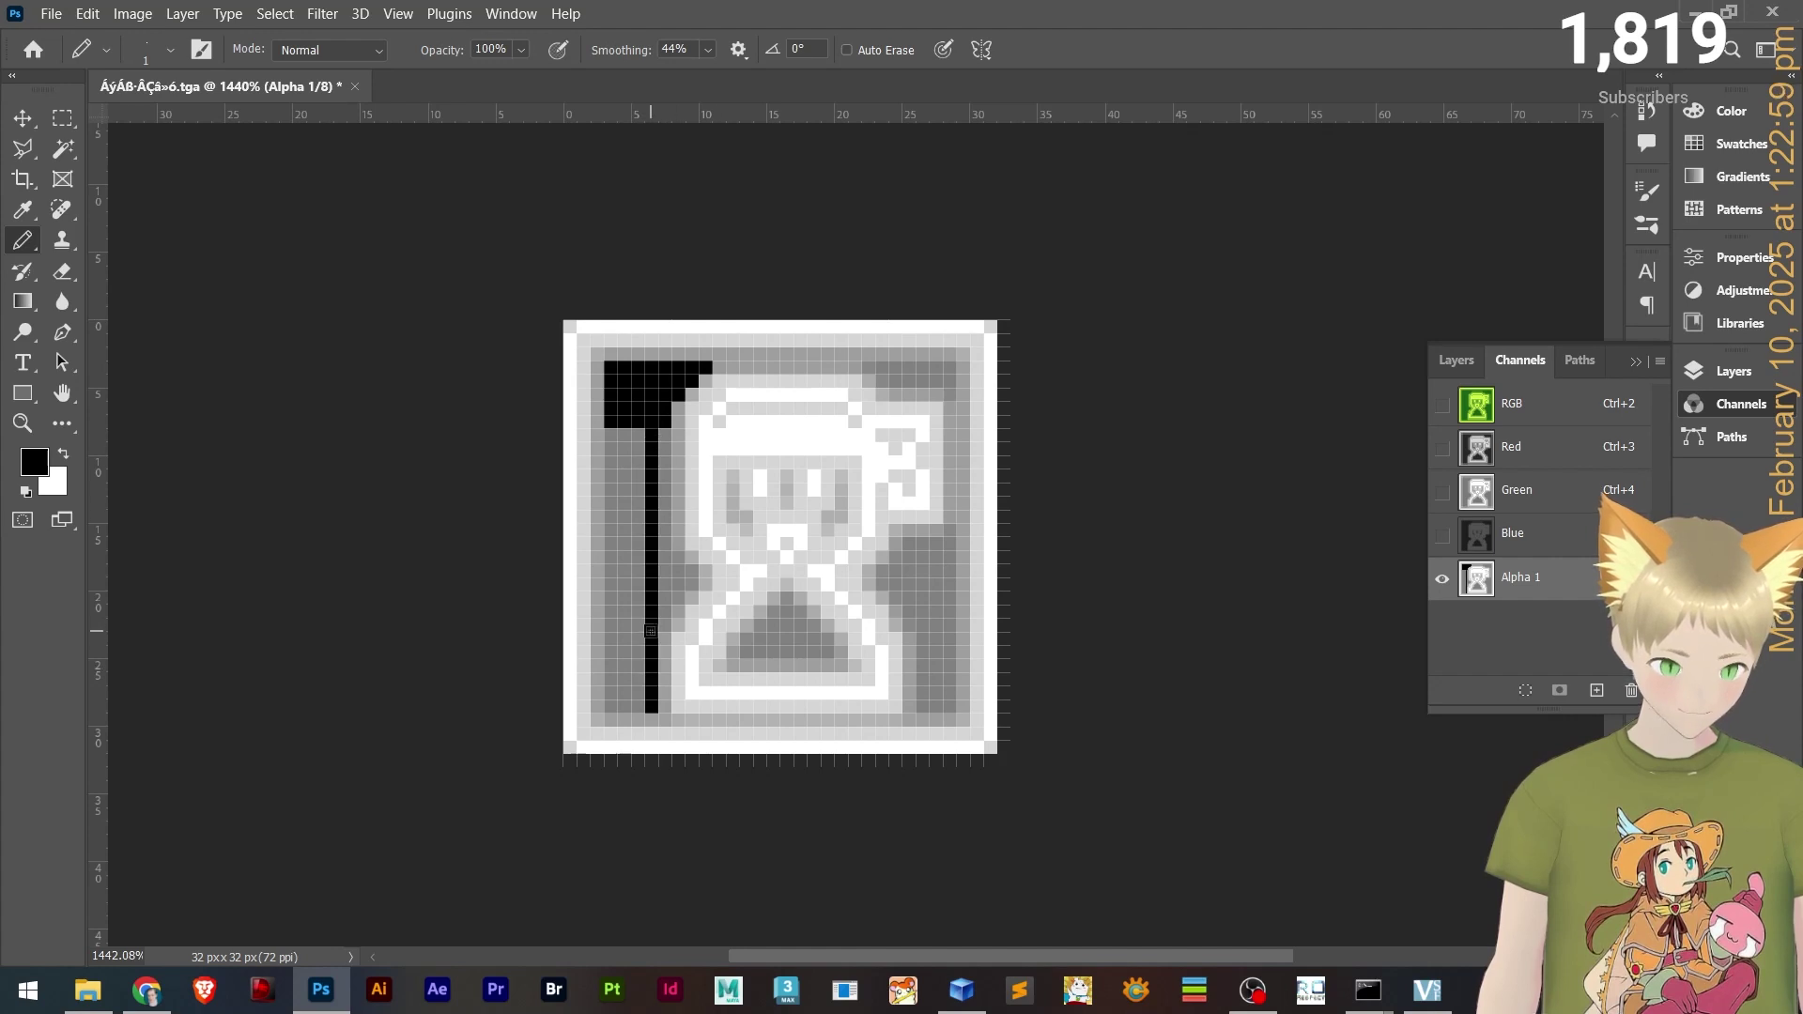
left_click(667, 438, "shift")
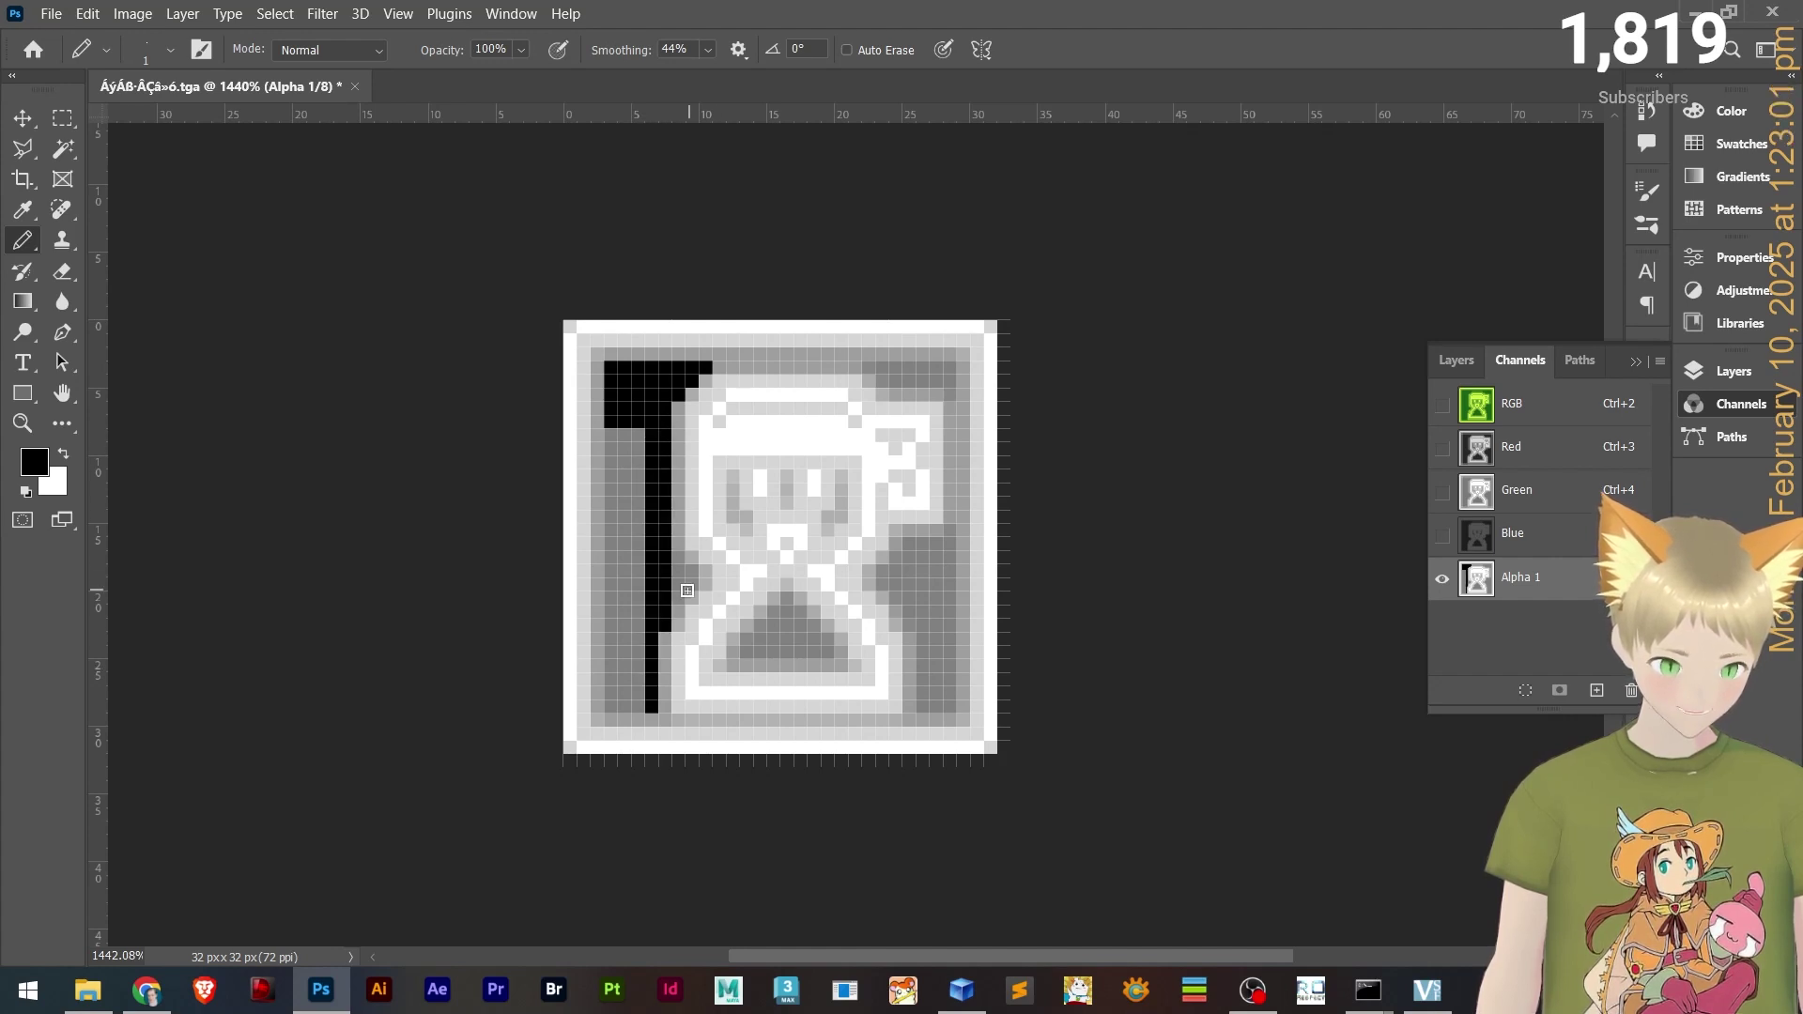
left_click(673, 557, "shift")
left_click(692, 572)
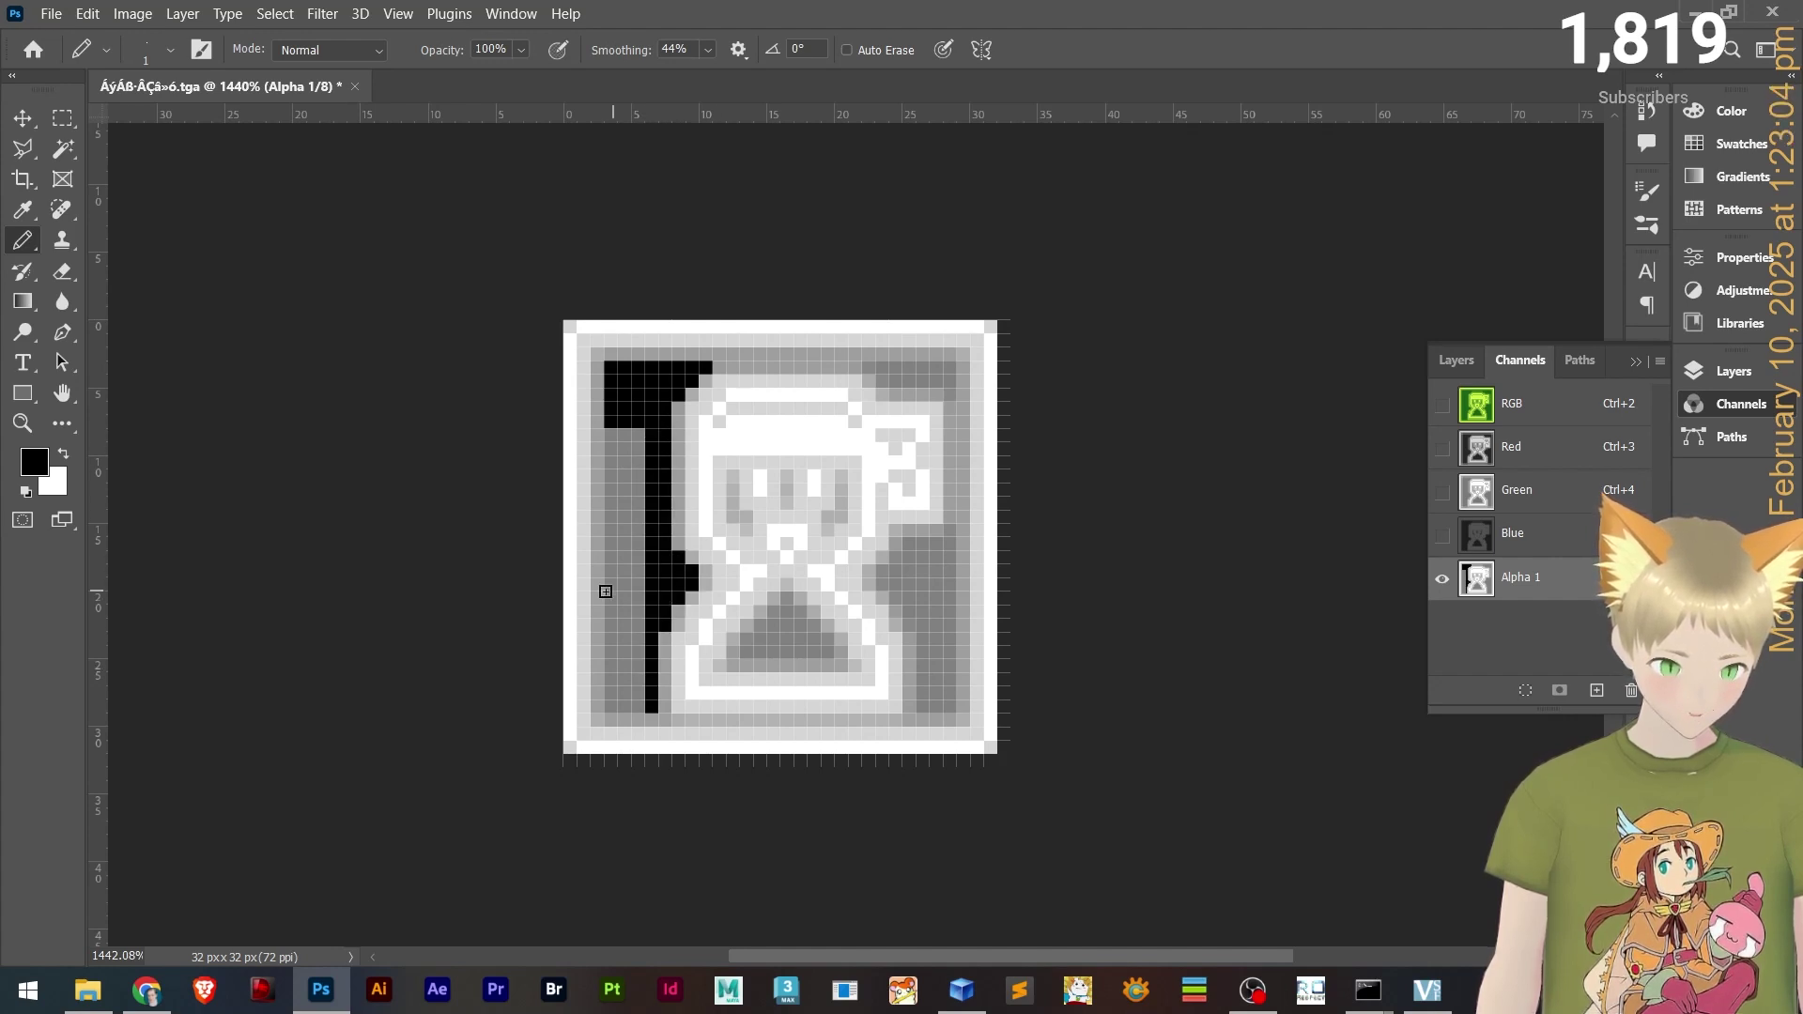
left_click(612, 709)
left_click(614, 436, "shift")
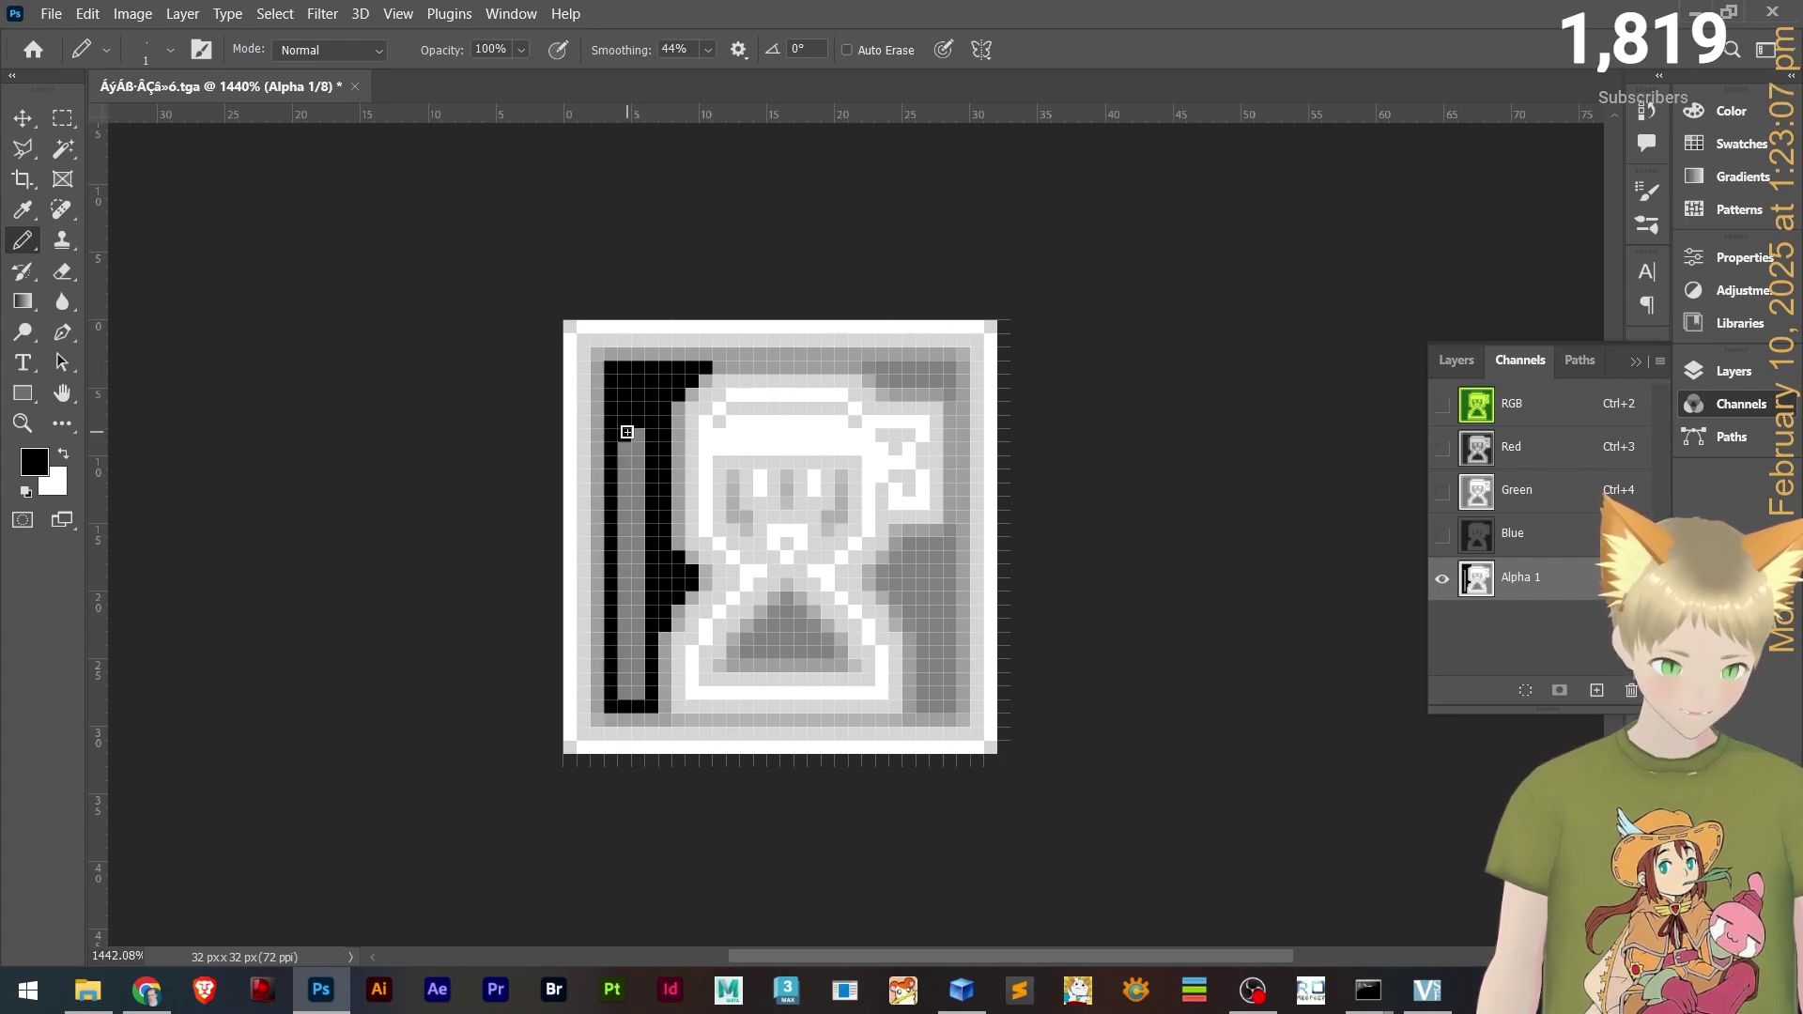
left_click(624, 700)
left_click(624, 438, "shift")
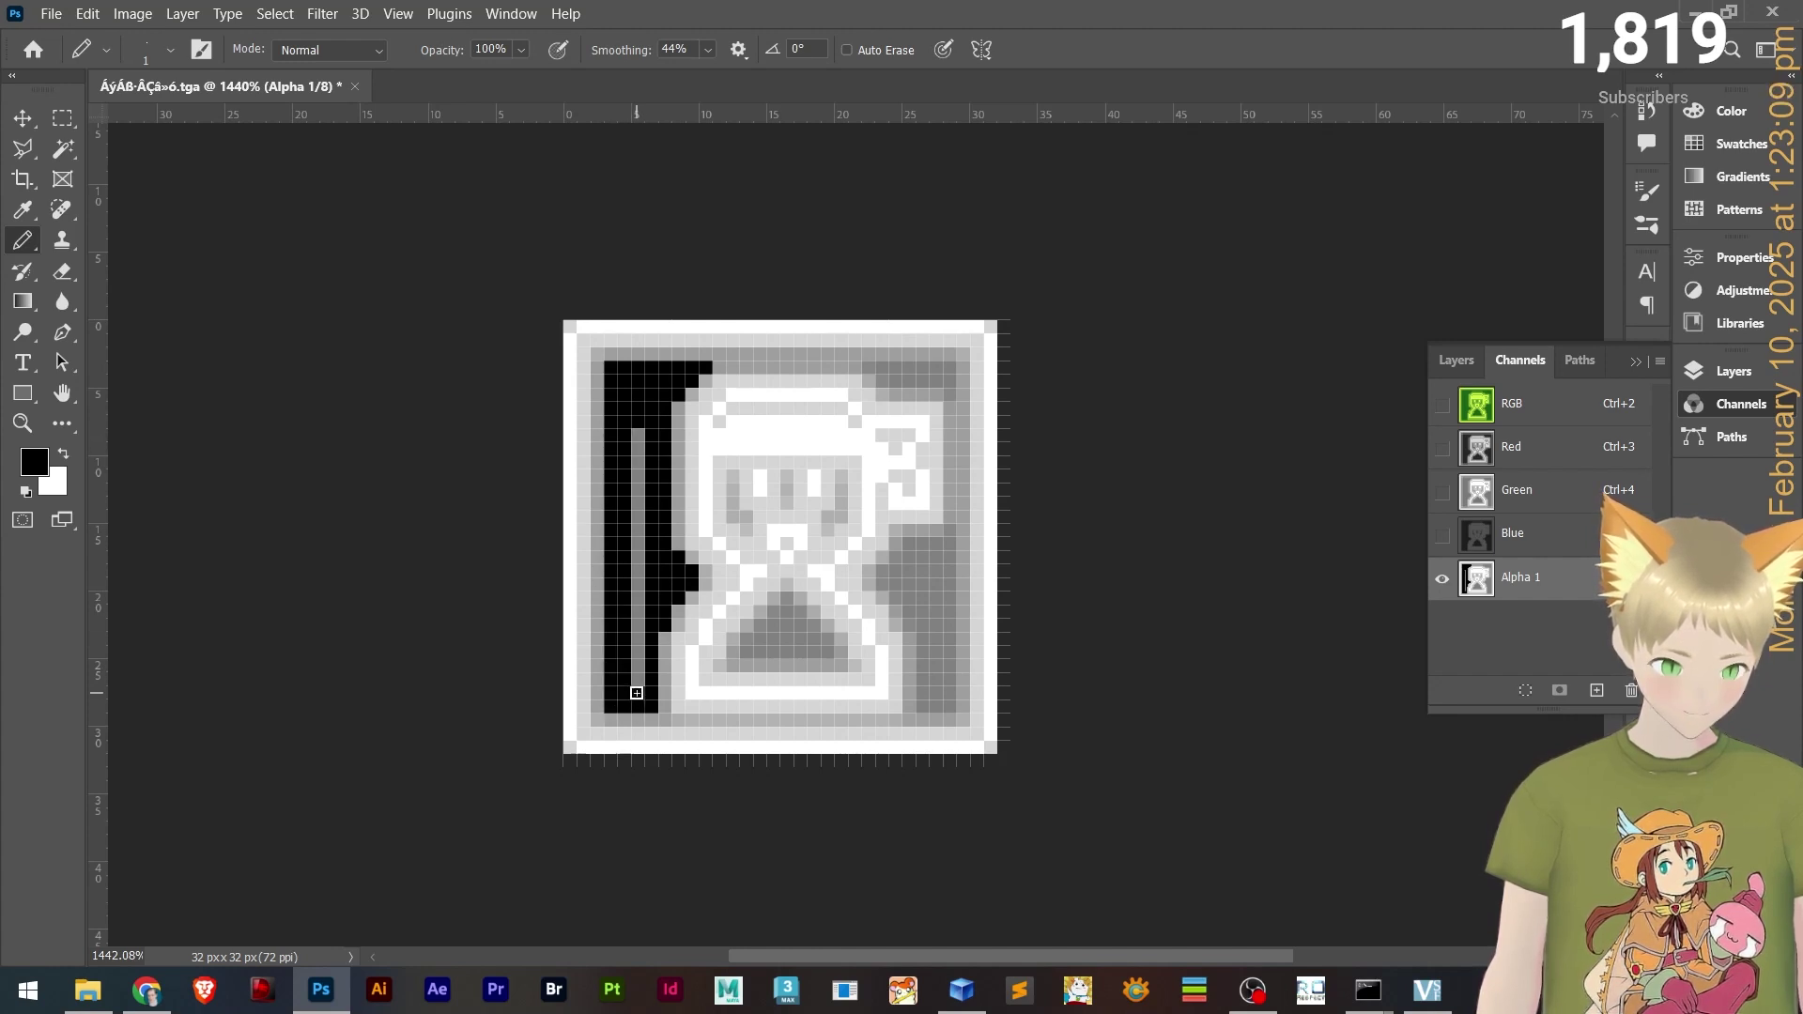
left_click(640, 429, "shift")
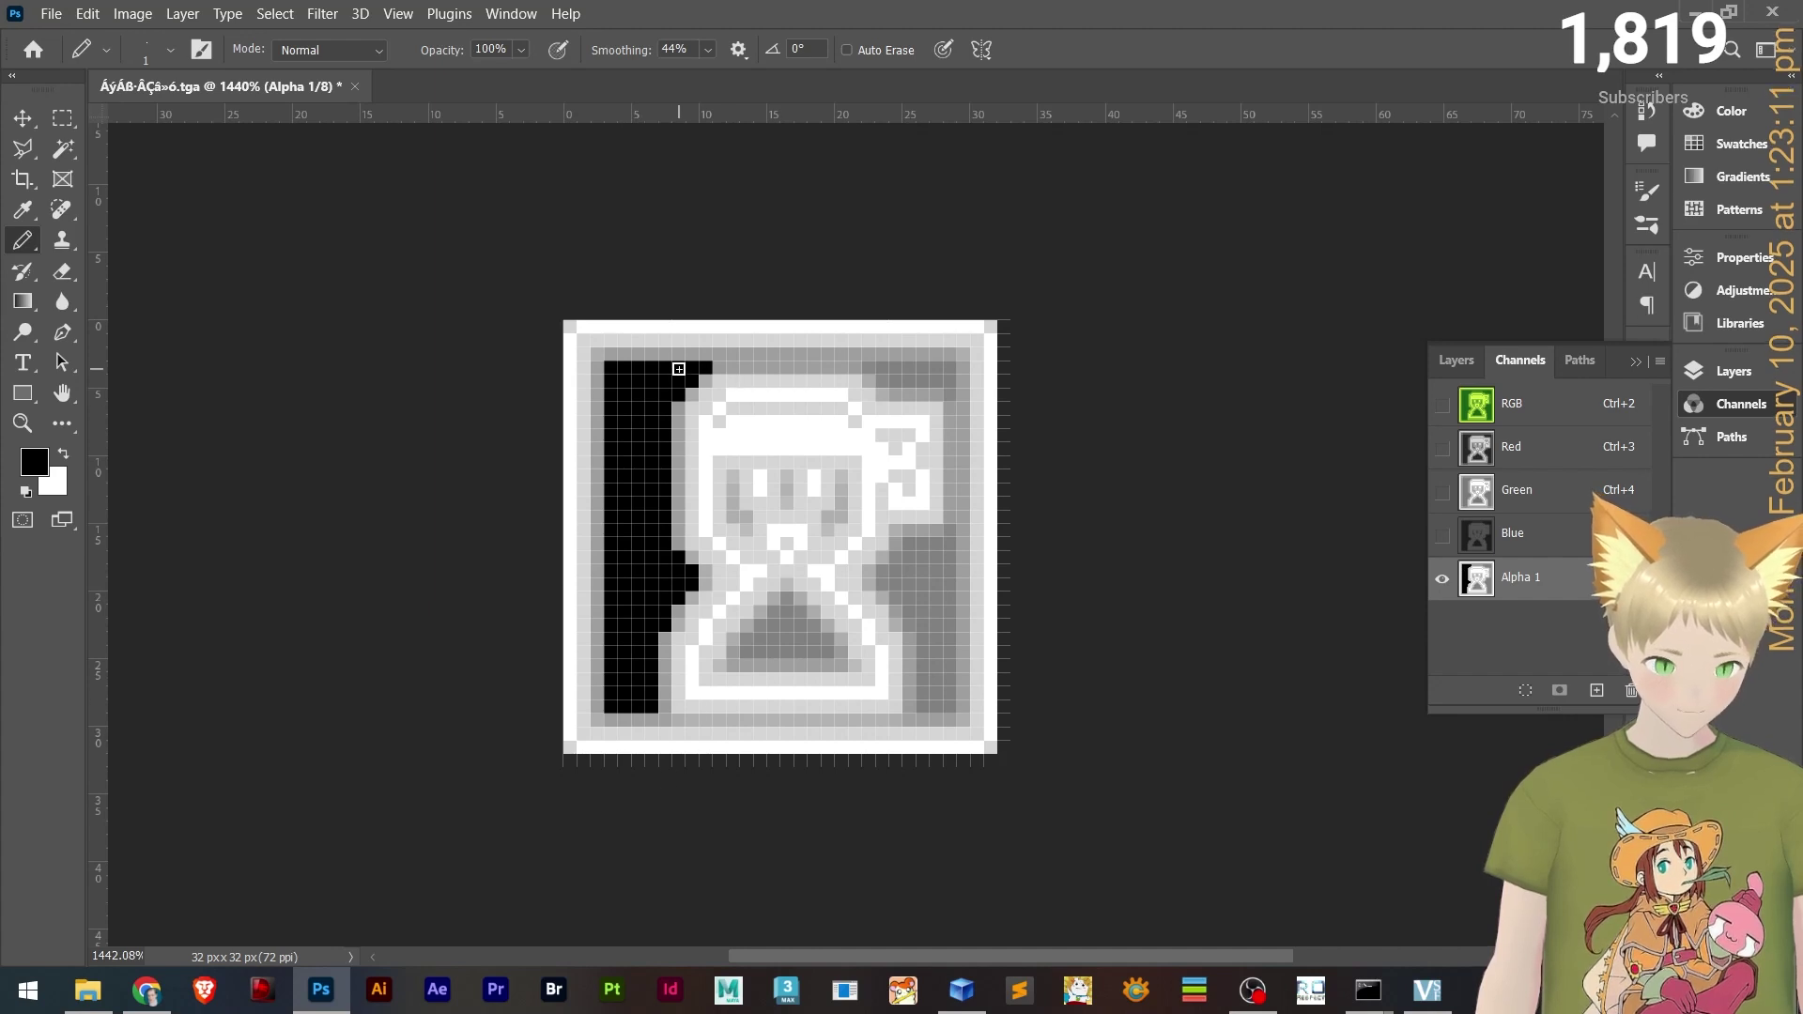
left_click(776, 364, "shift")
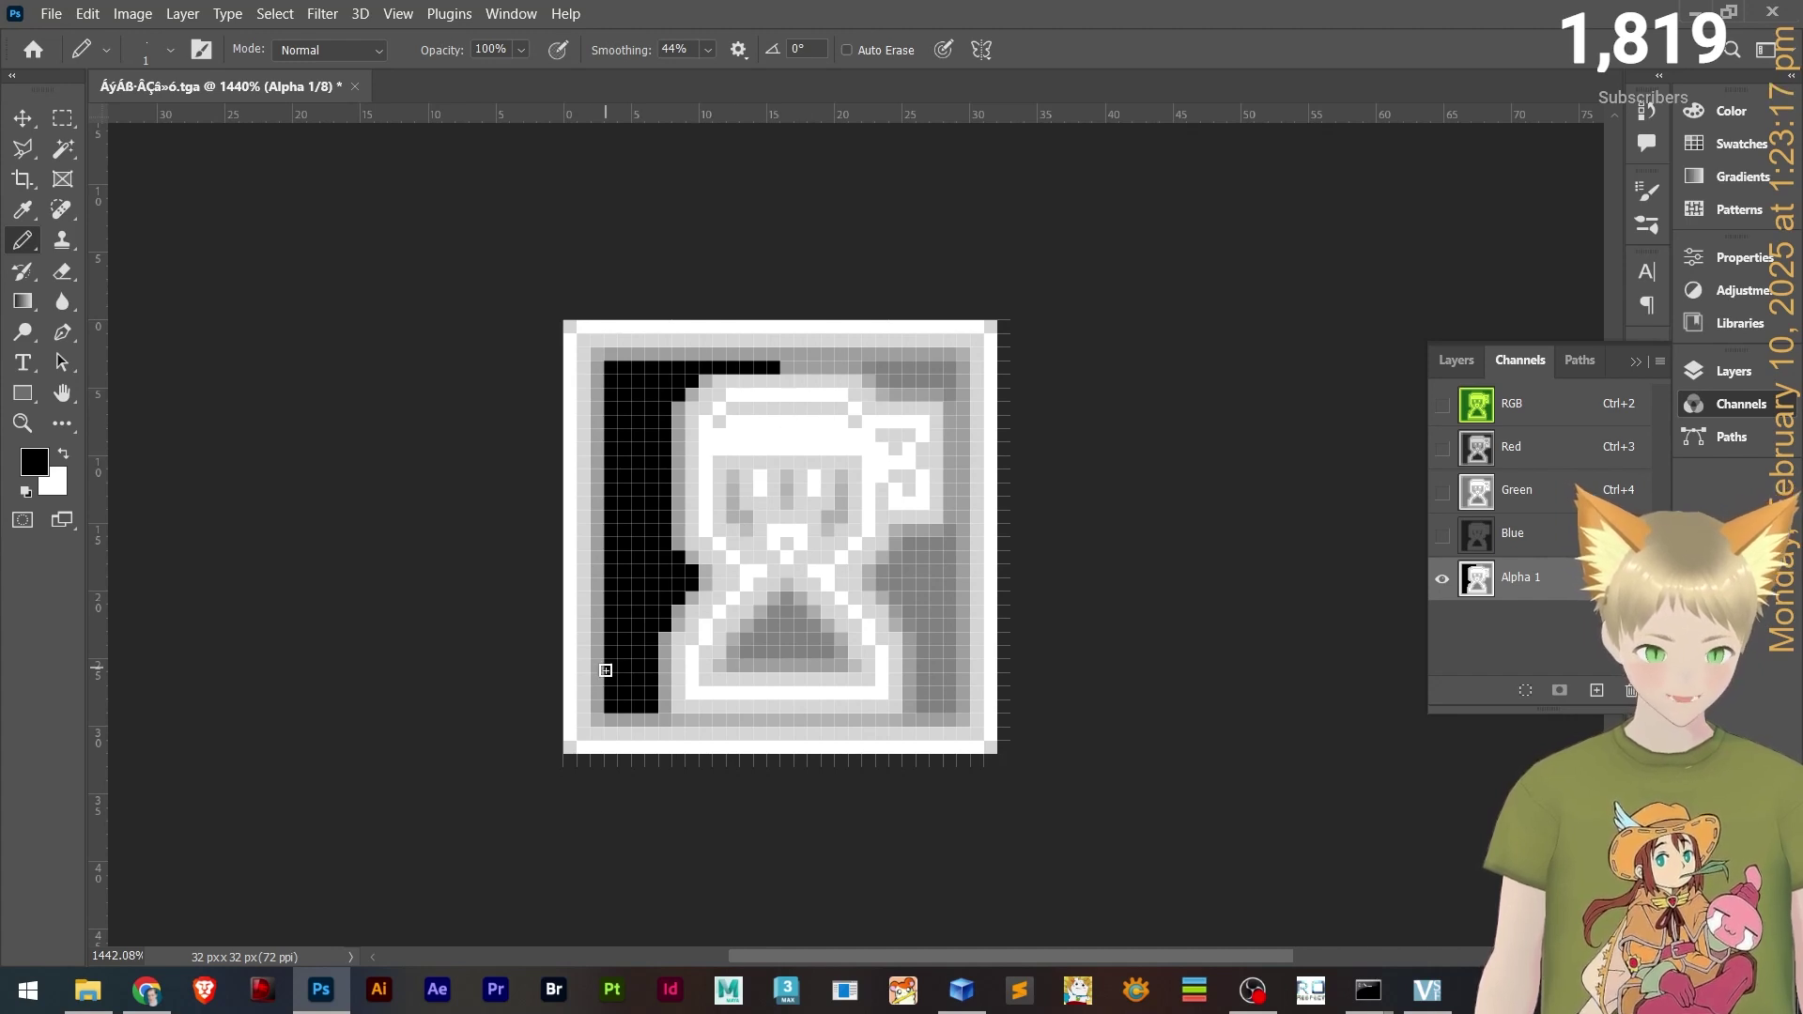
- Fill the left half of the gray triangle in the hourglass's lower bulb with black
left_click(785, 596)
left_click(784, 656, "shift")
left_click(738, 652, "shift")
left_click(772, 640, "shift")
left_click_drag(763, 626, 776, 606)
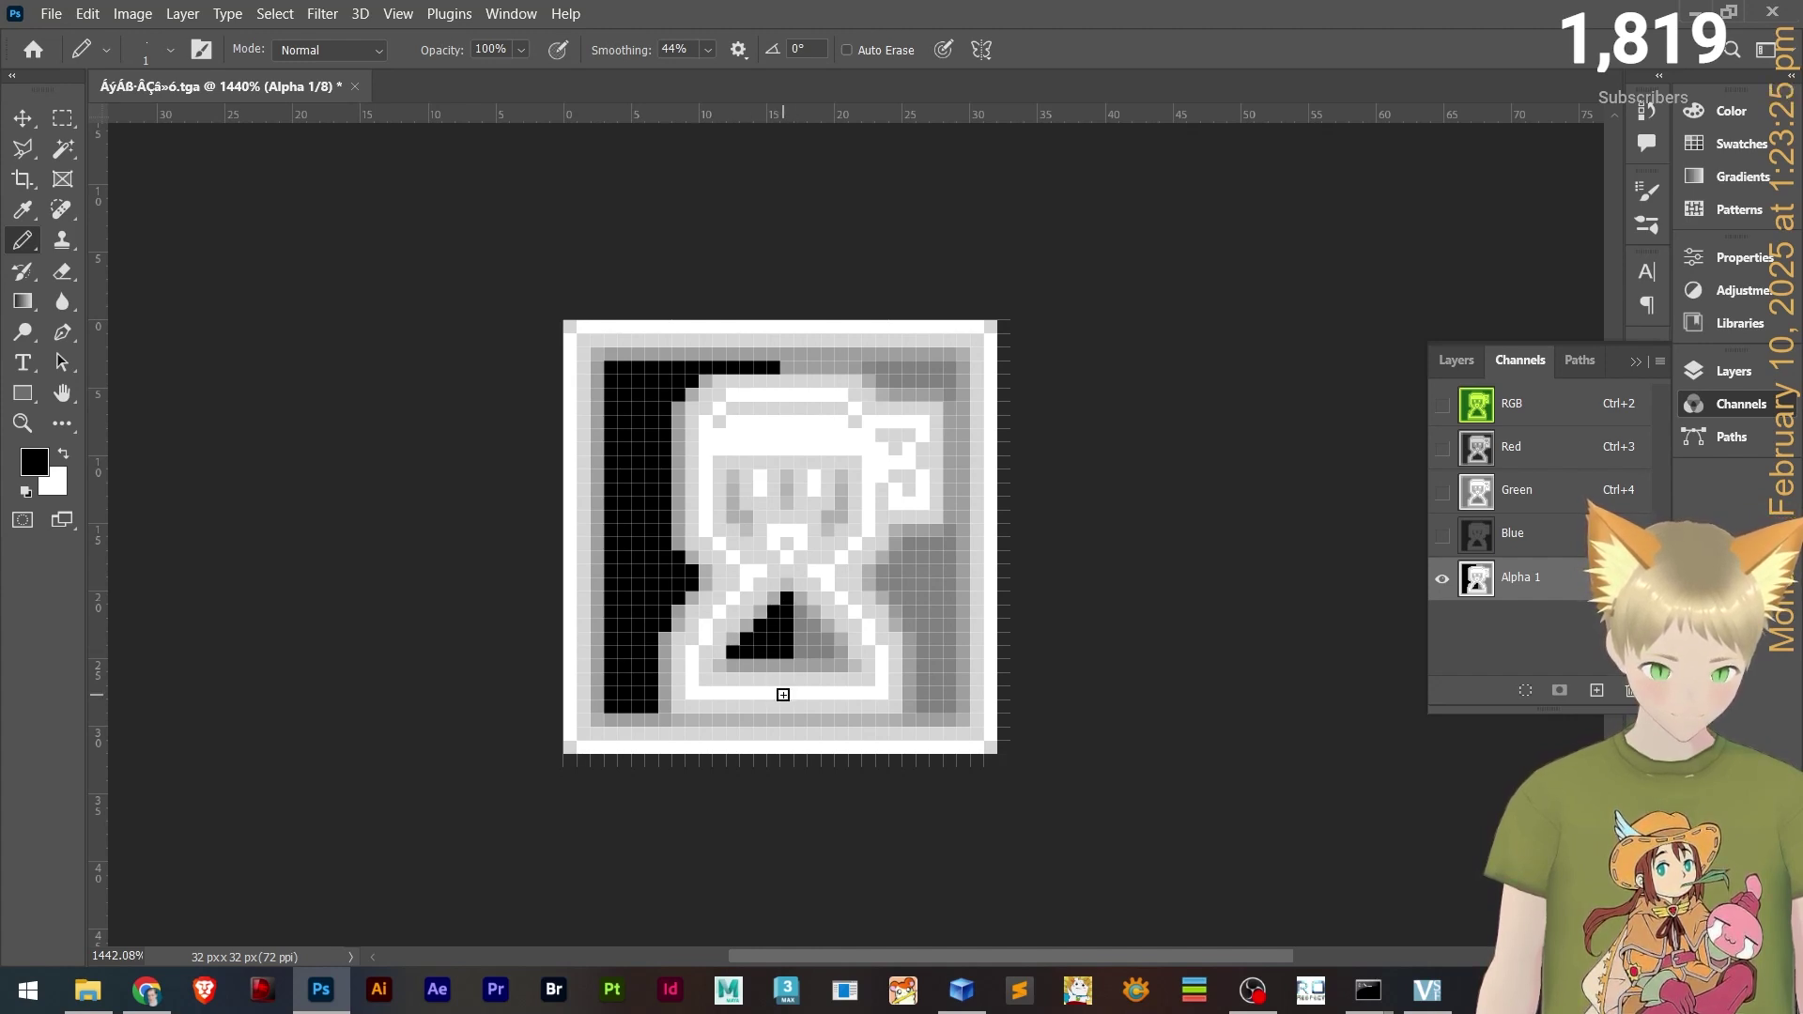
- Paint the left and middle gray slits in the upper bulb black and lengthen the black row at the top edge to the icon's middle
left_click(734, 515)
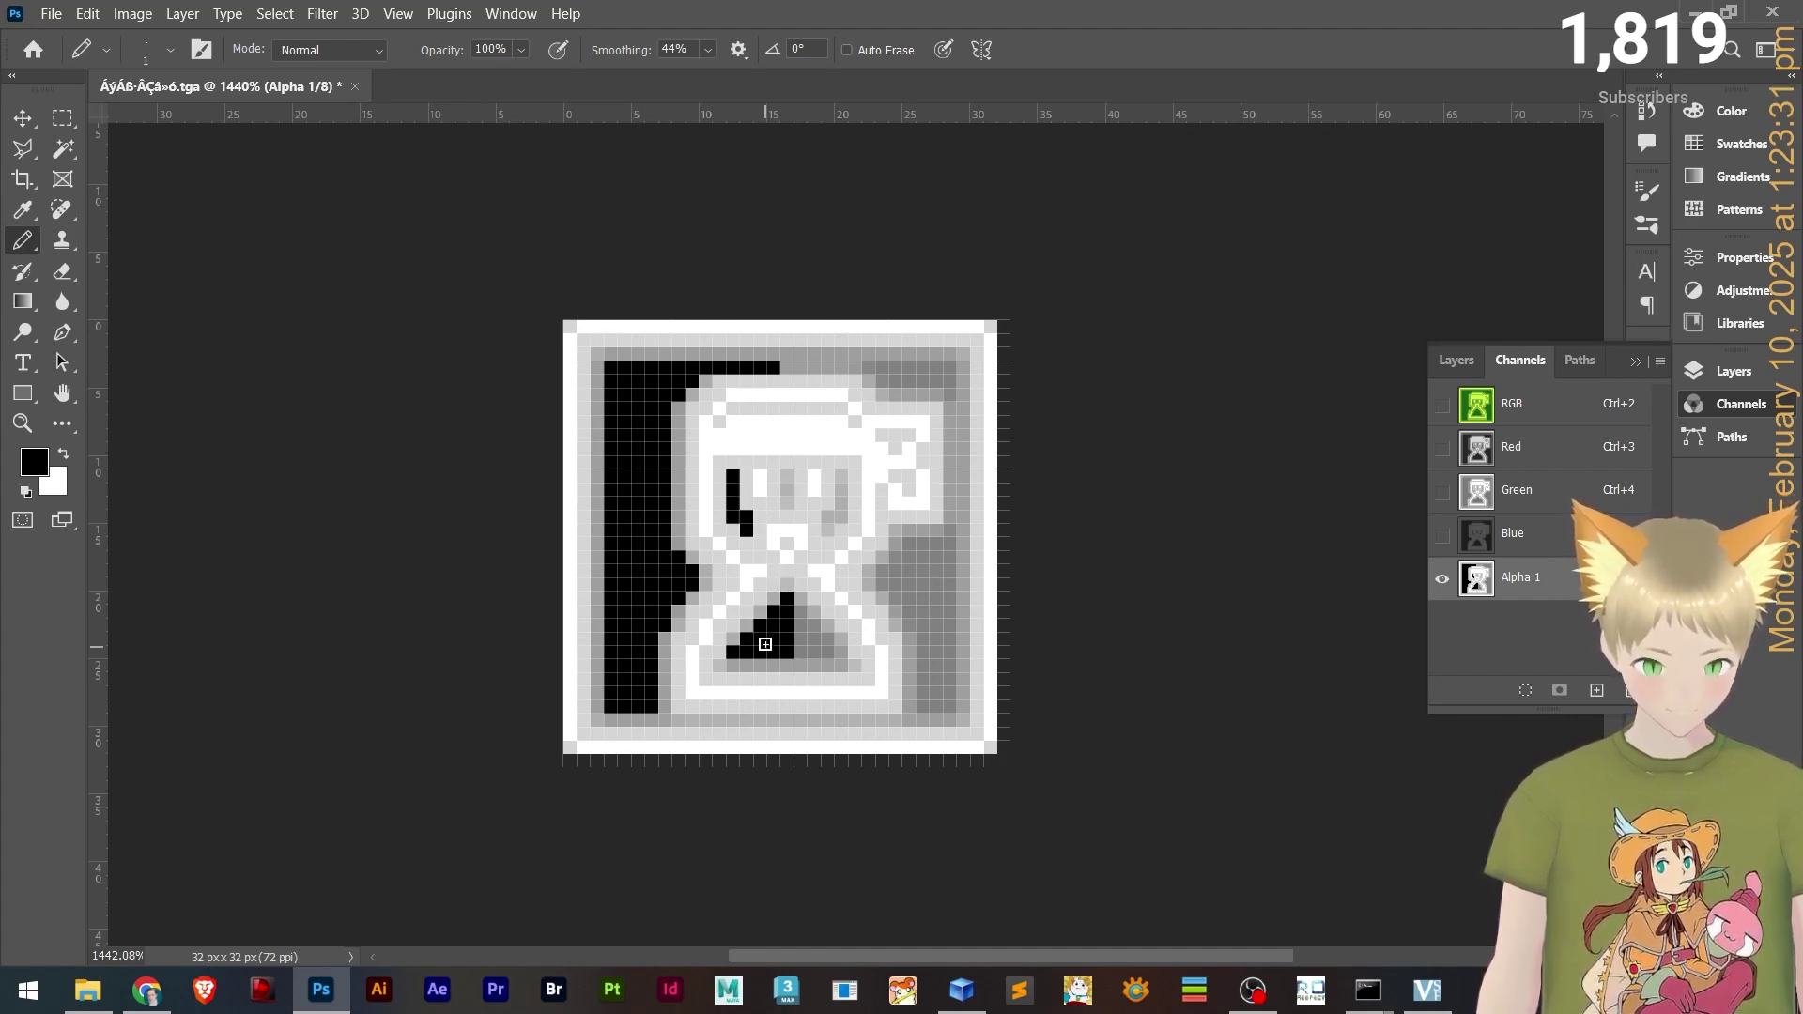
left_click_drag(788, 503, 790, 478)
left_click(790, 370)
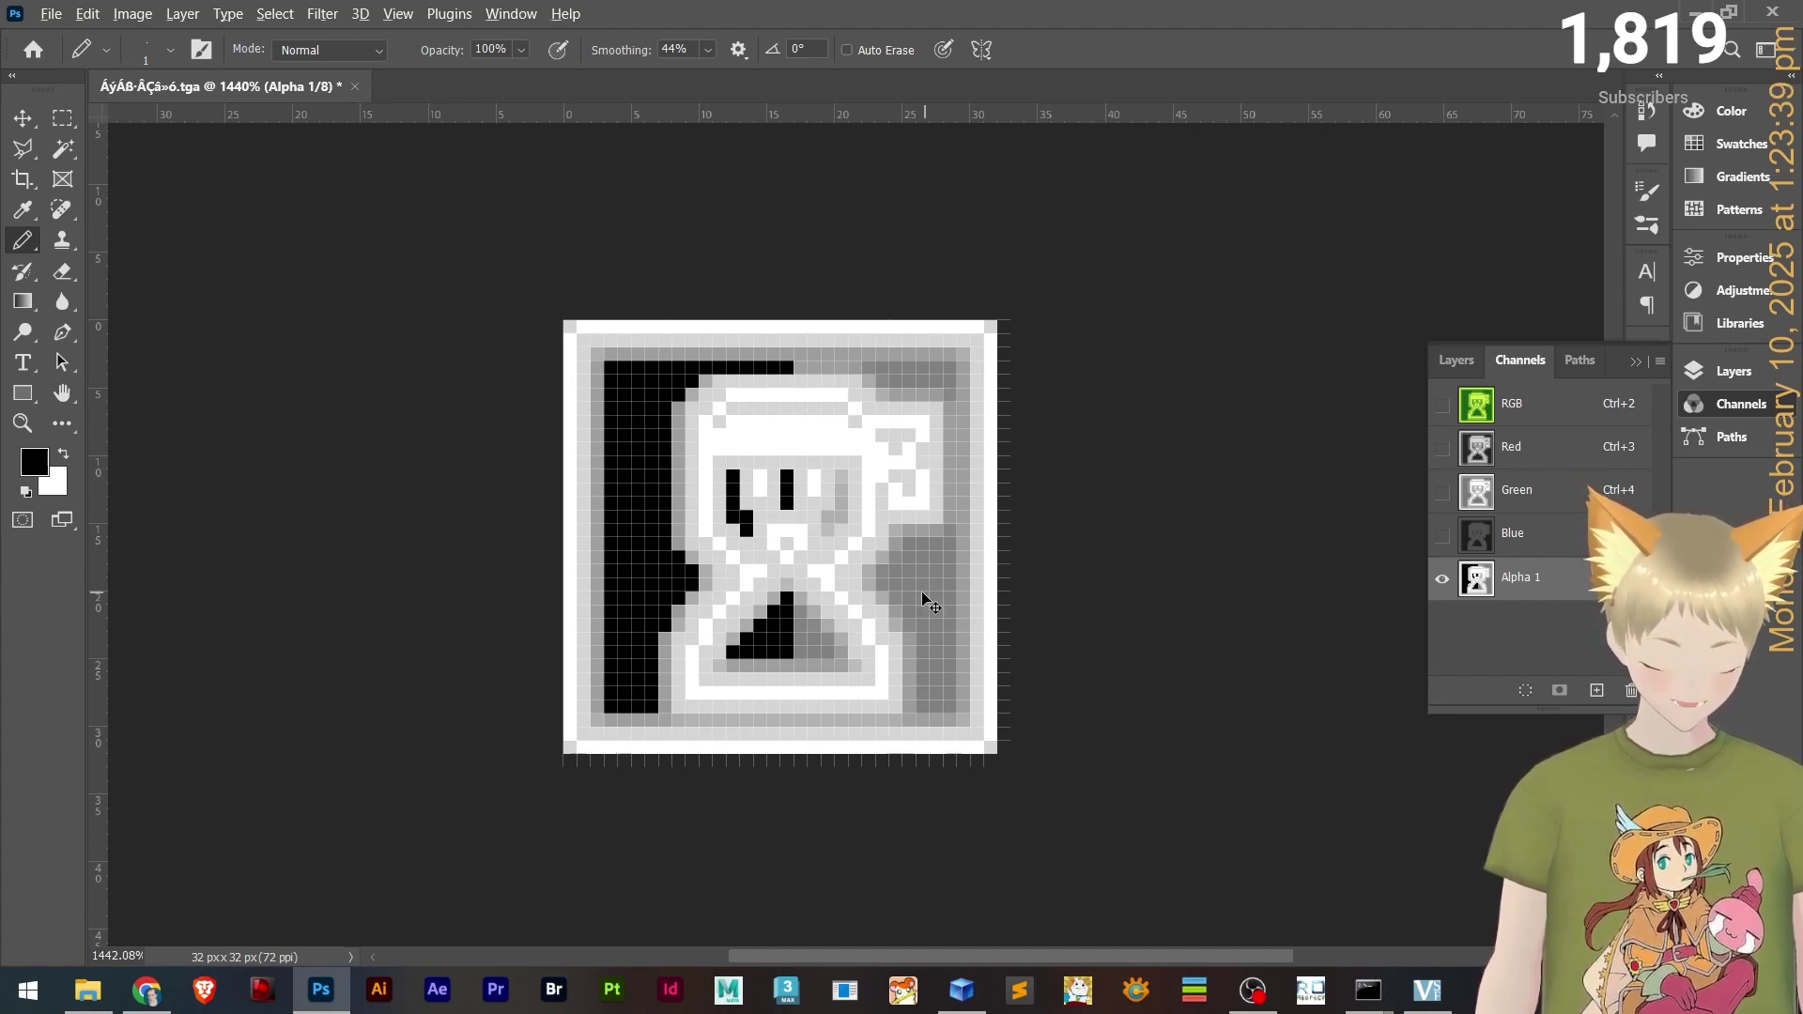
- Save a copy as Targa over the original TGA file on the desktop, with alpha channels, at 32 bits/pixel
scroll(929, 601, "down", 2)
key("alt+ctrl+s")
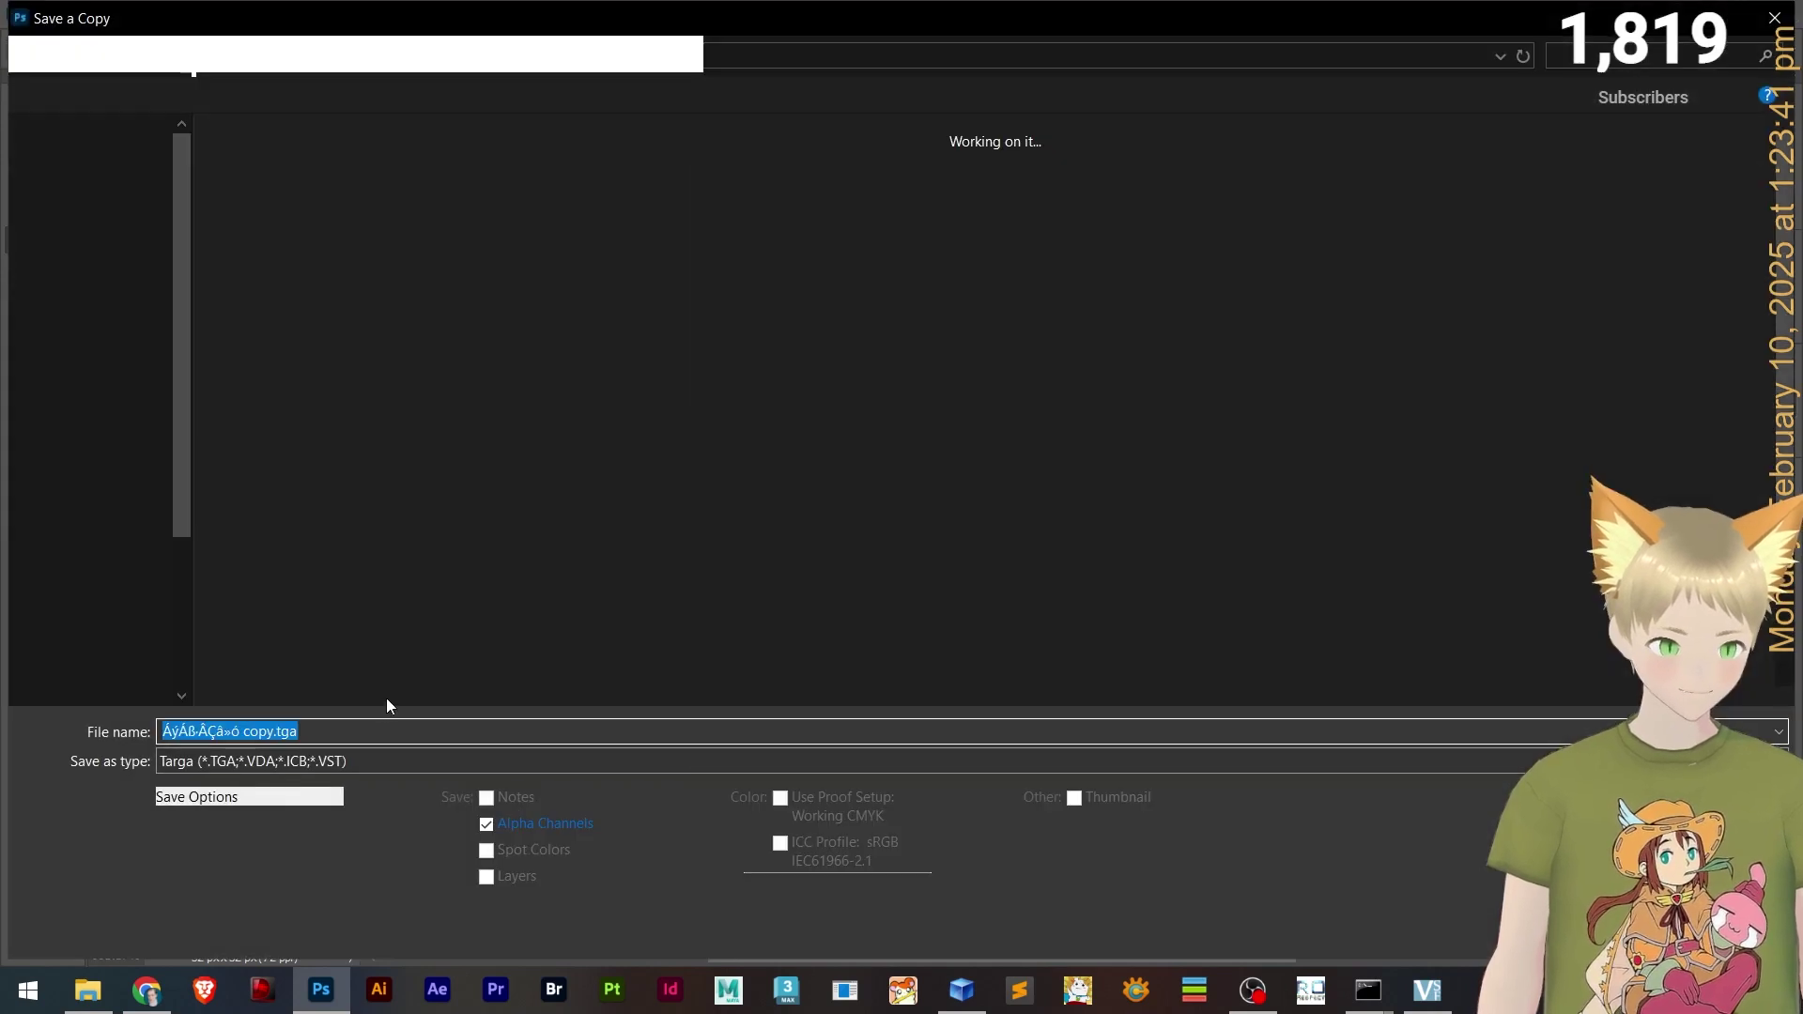
left_click(369, 758)
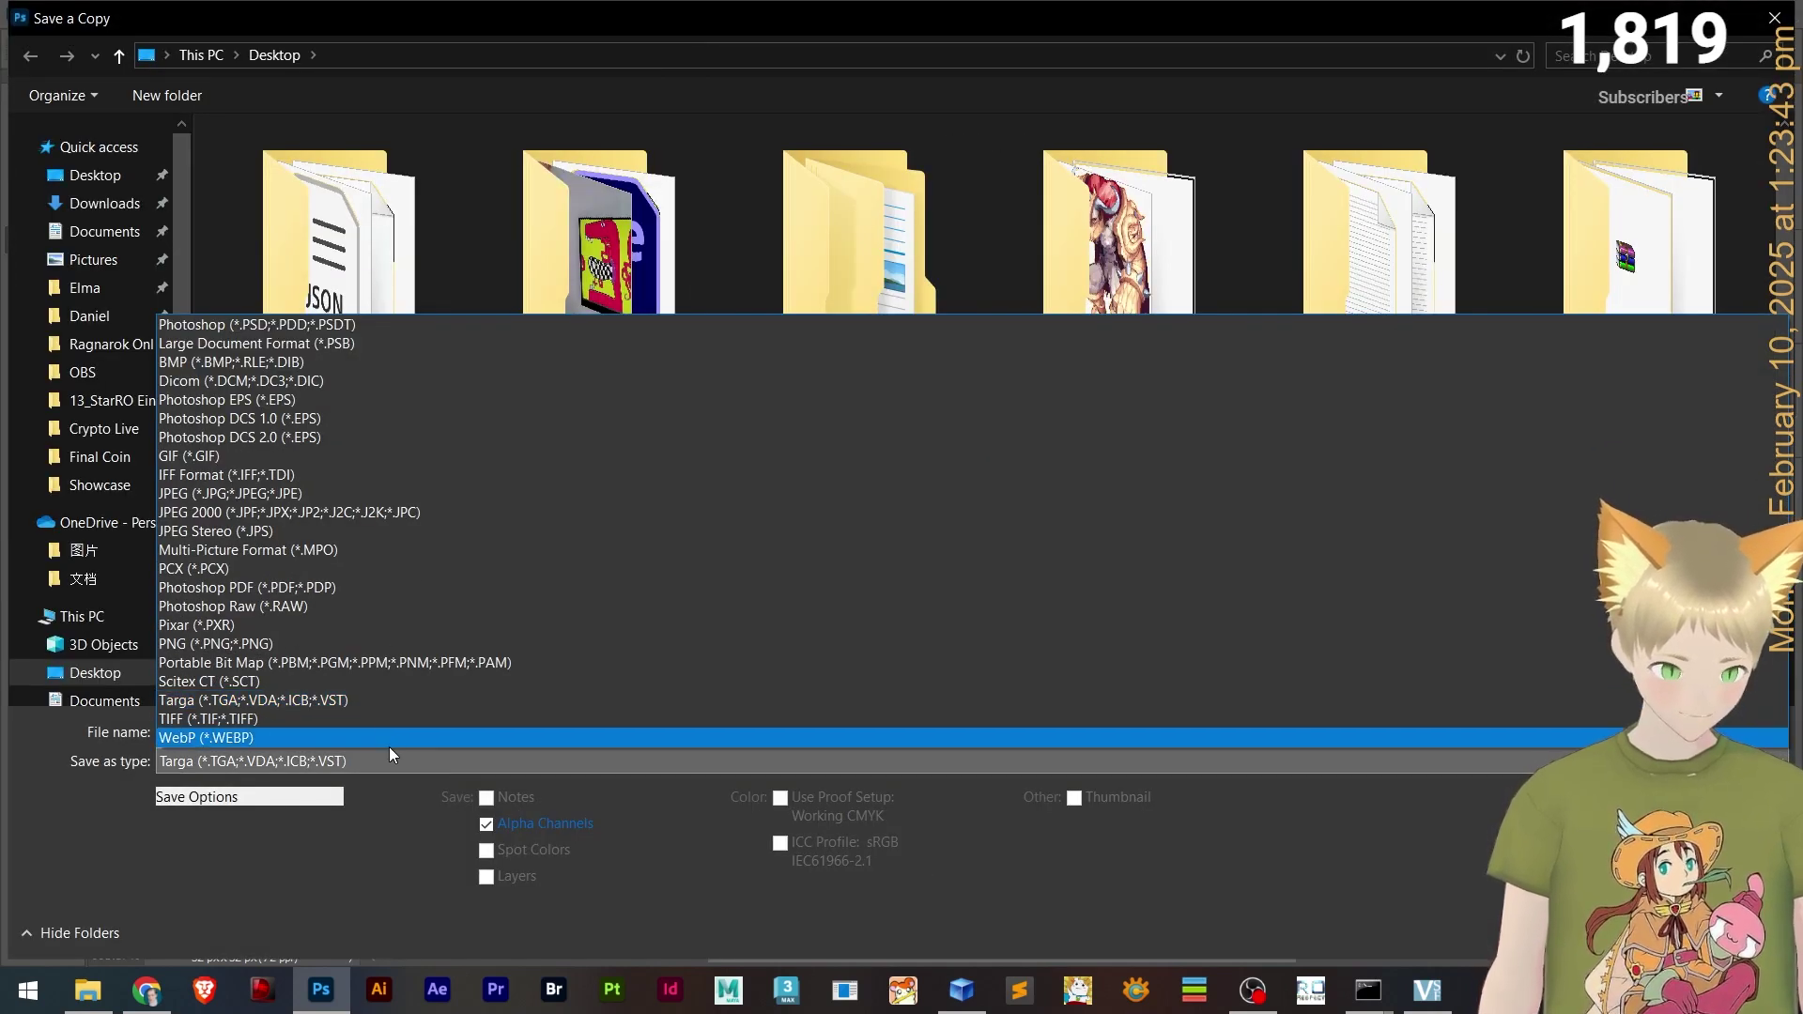
left_click(312, 699)
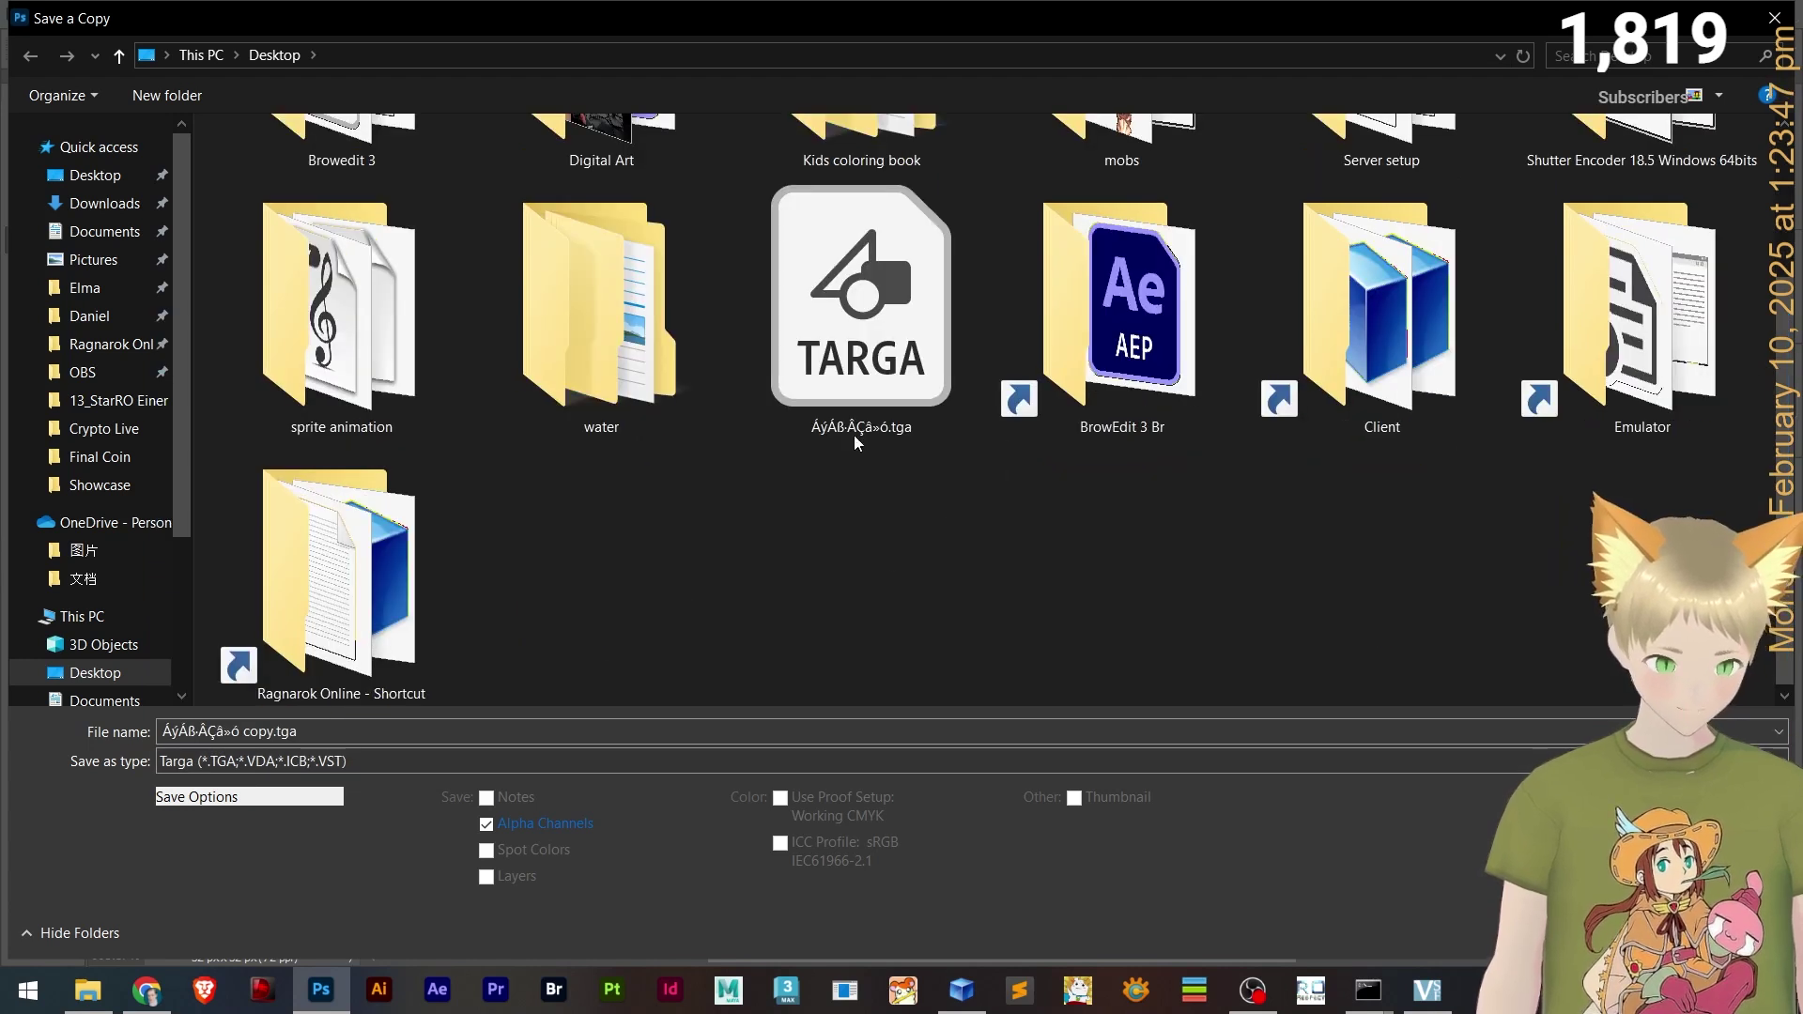
key("Return")
left_click(978, 490)
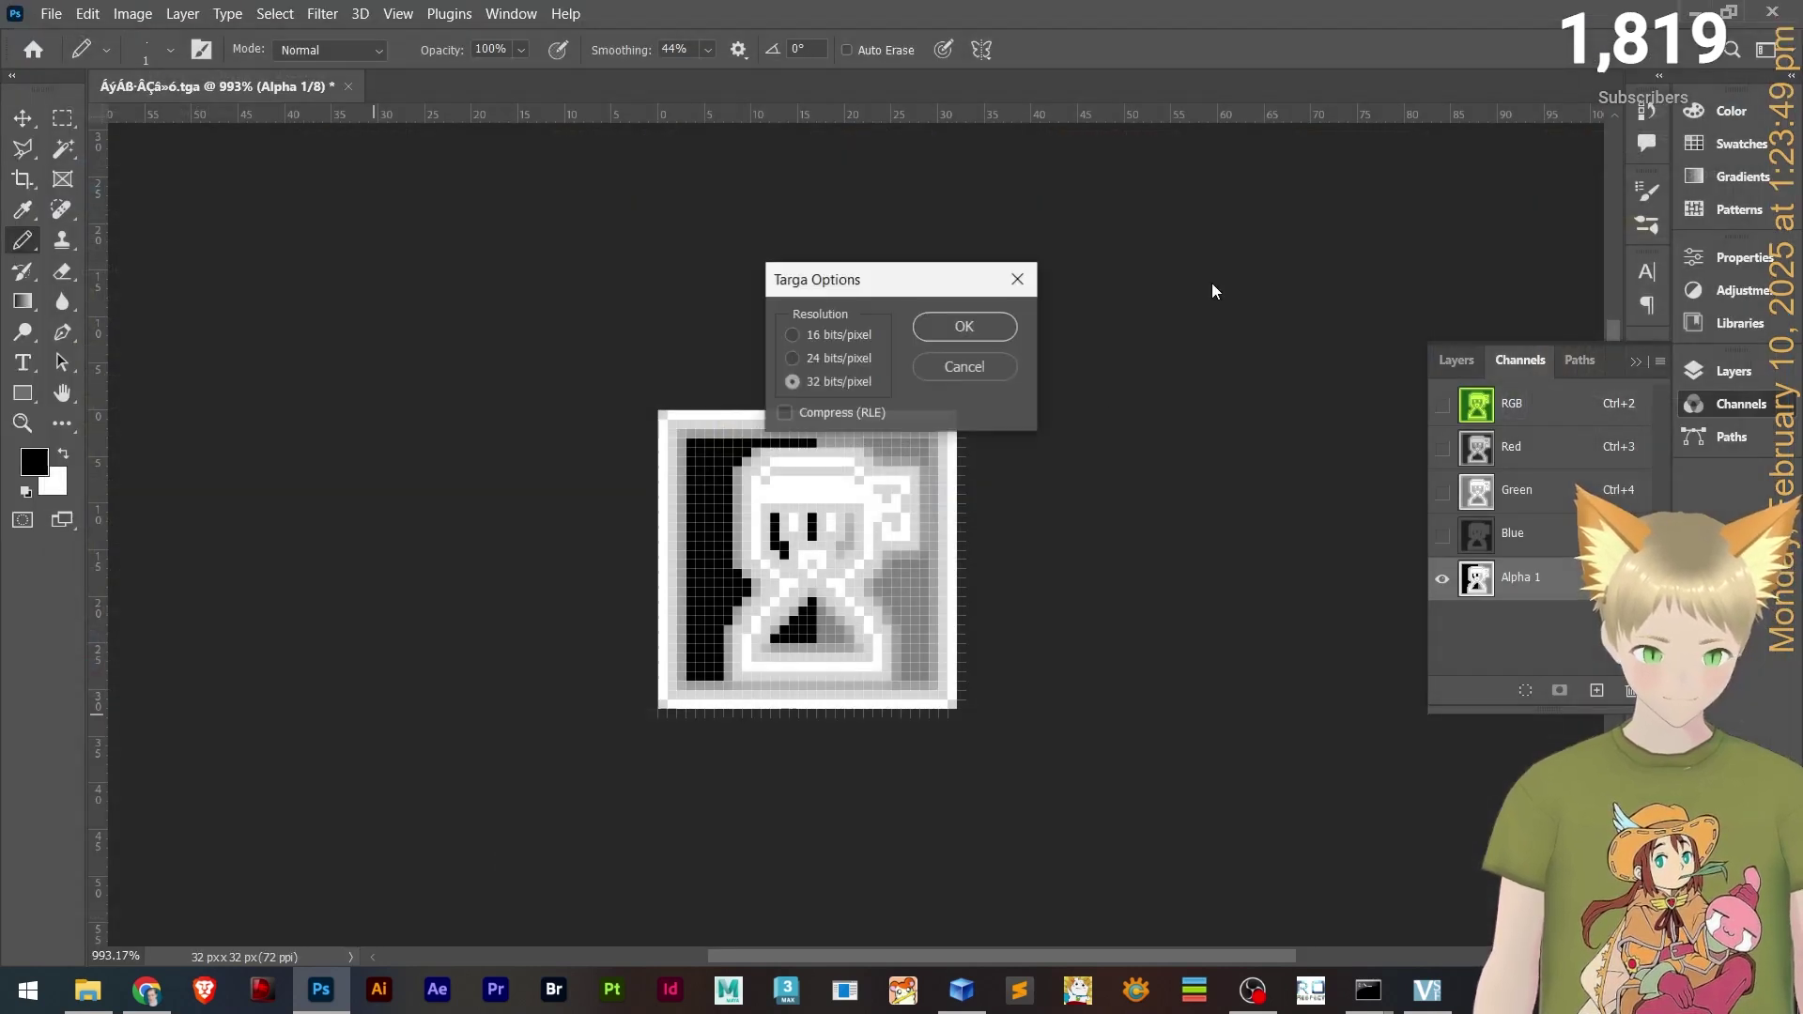
left_click(968, 329)
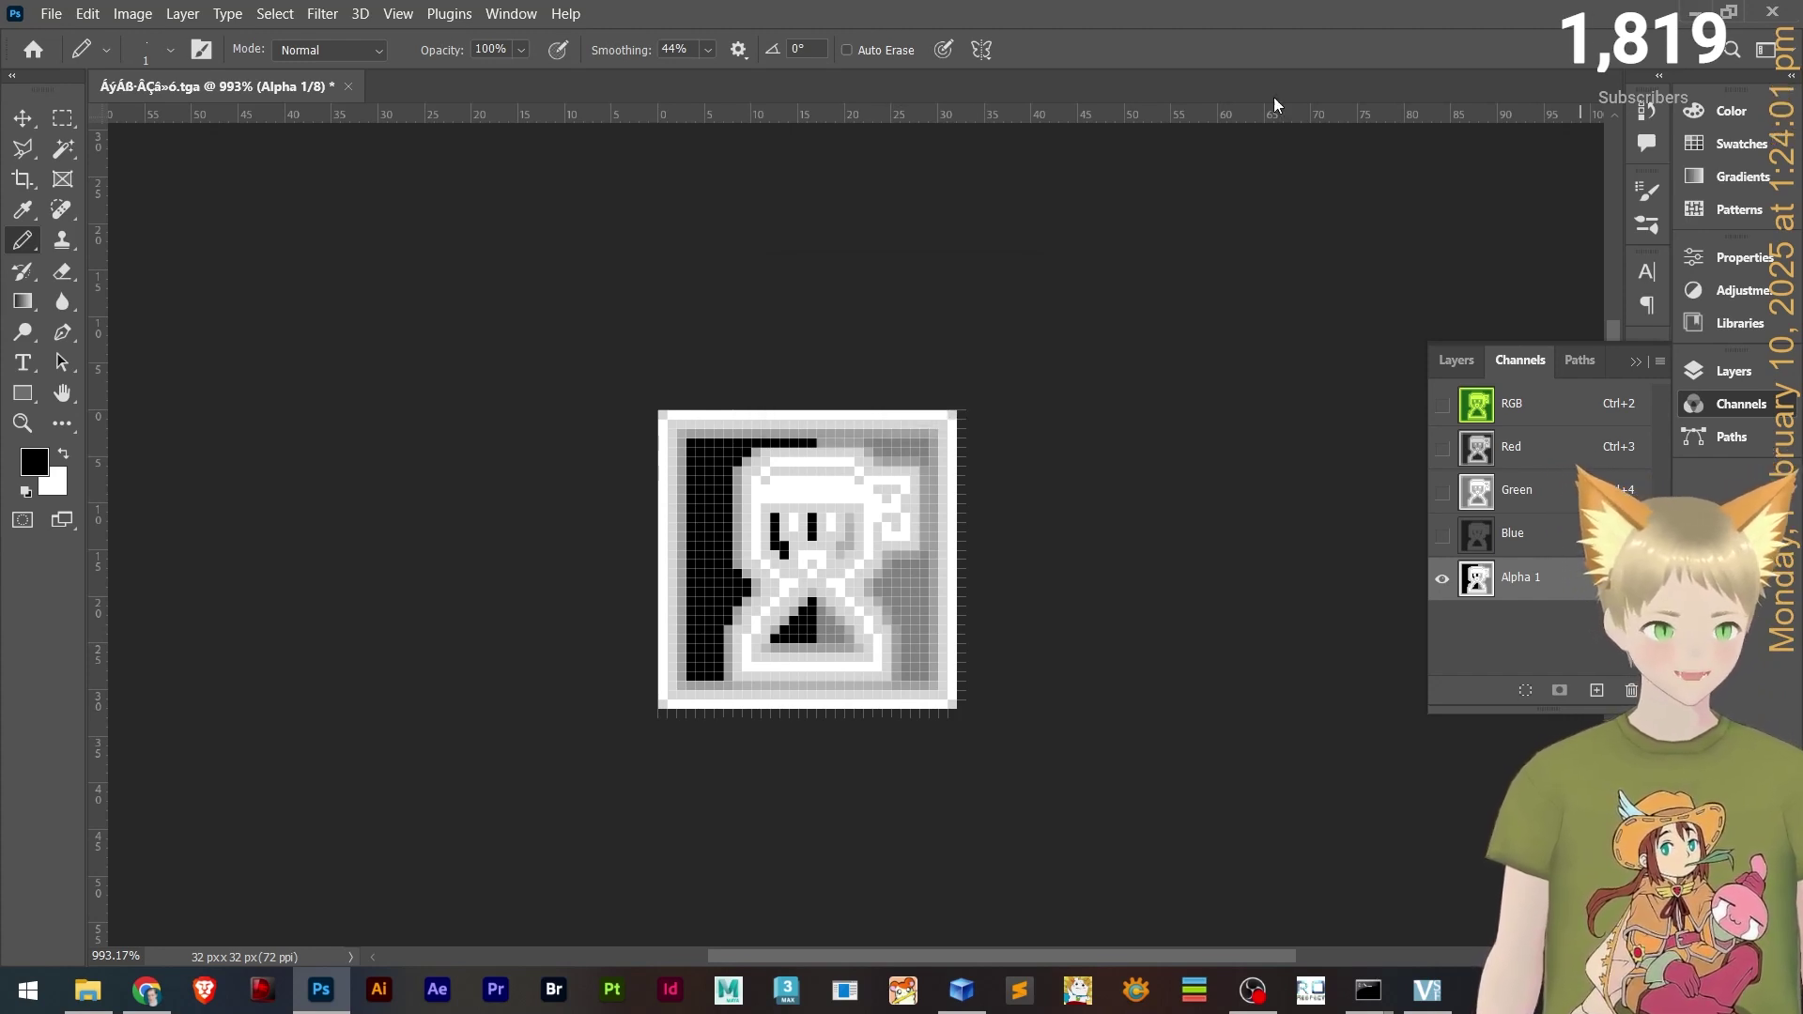
- Switch to File Explorer and open 01_Client\data\texture, checking the icon's folder path in GRF Editor
left_click(1691, 14)
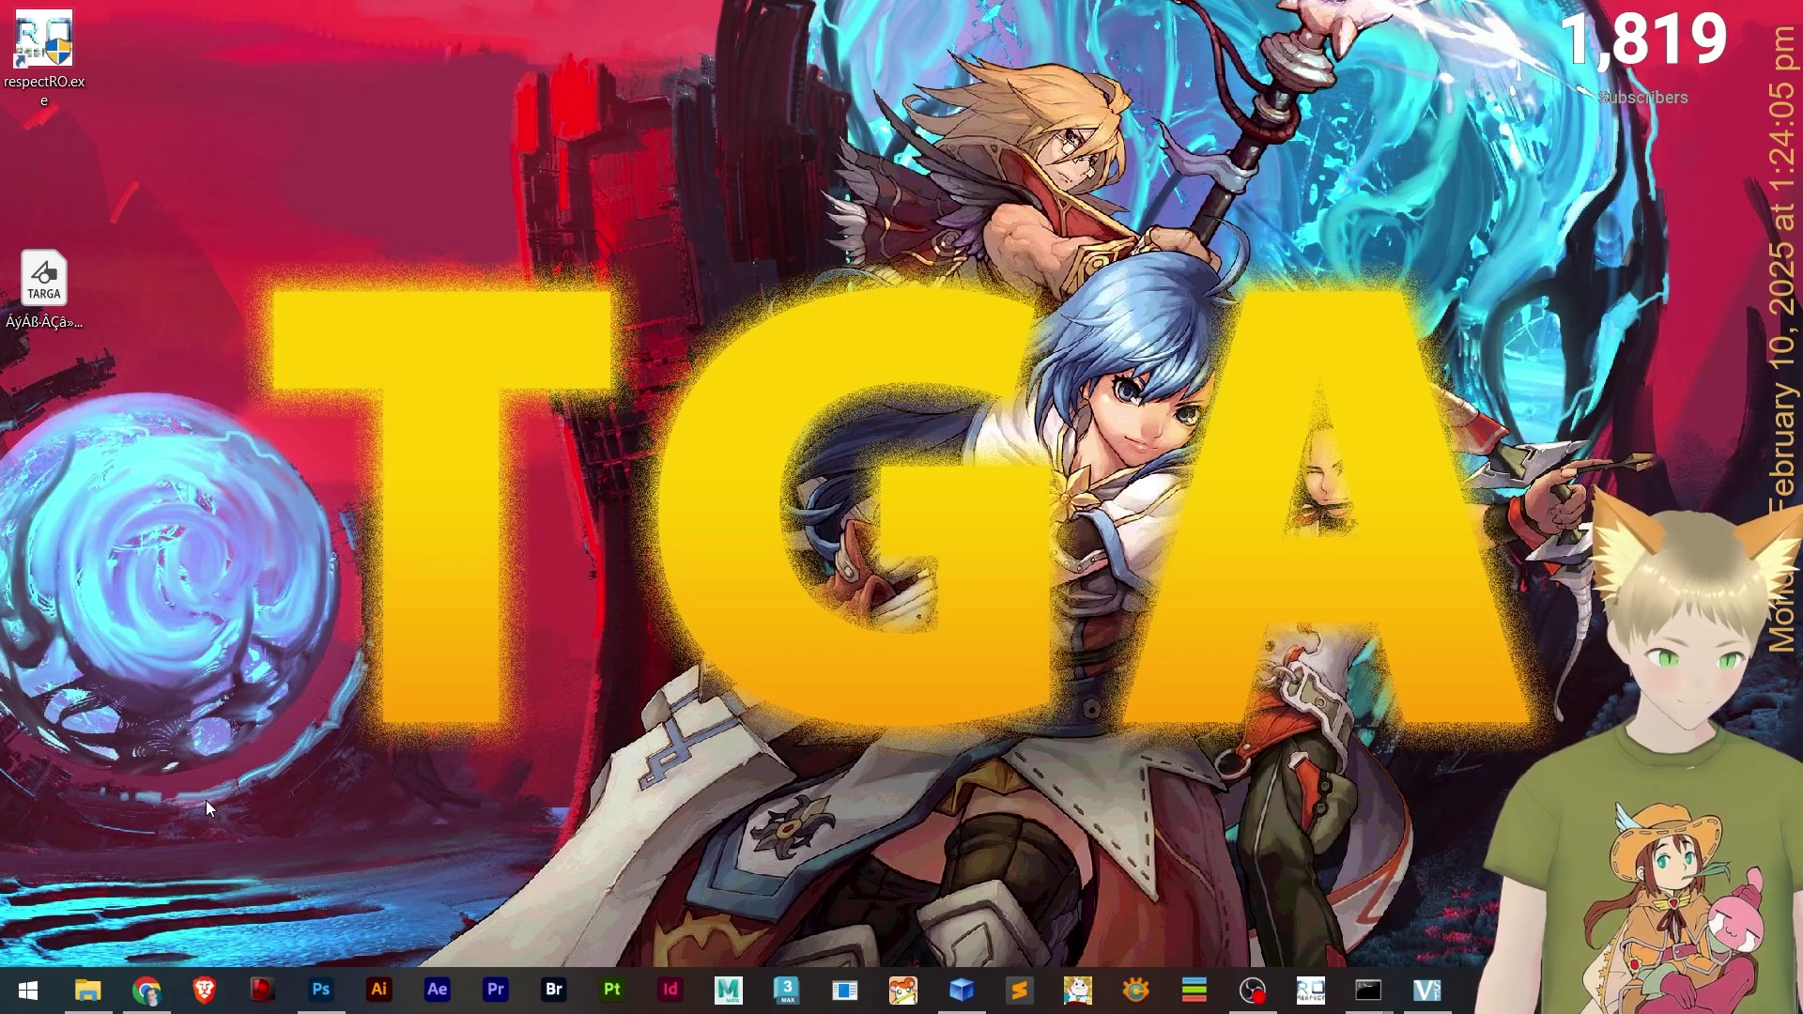
left_click(86, 991)
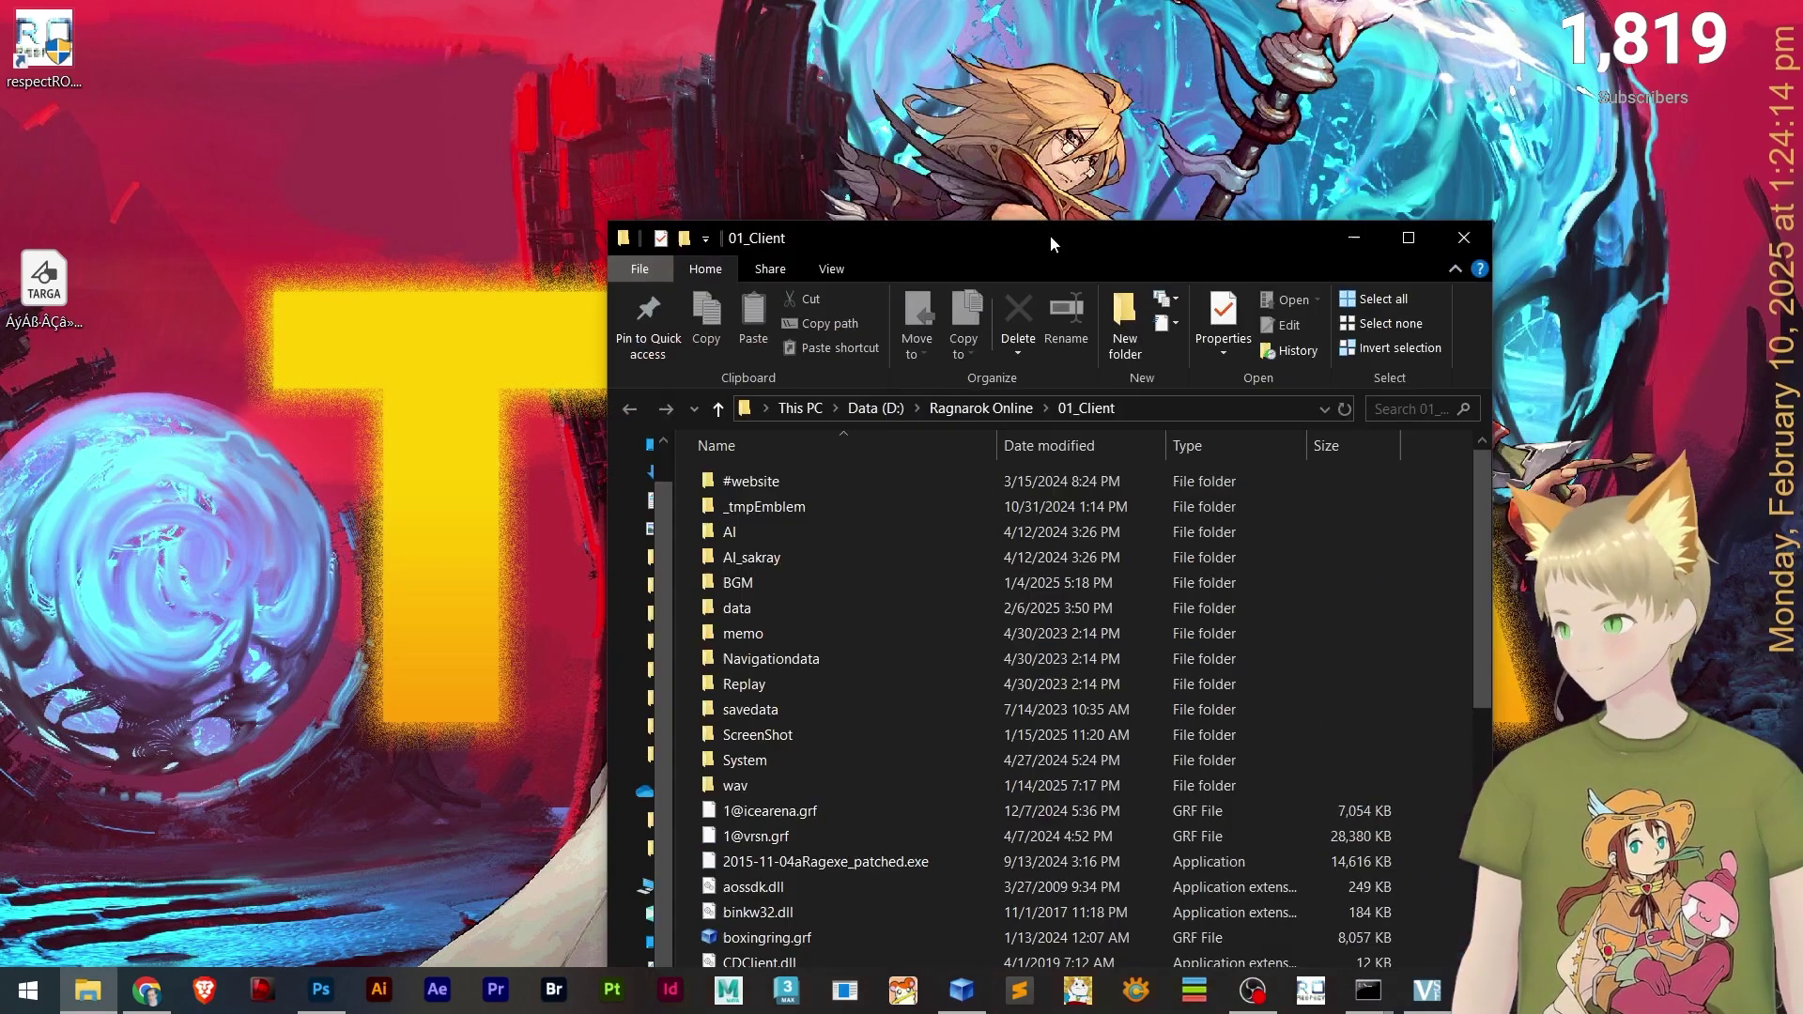
left_click_drag(1050, 235, 1342, 20)
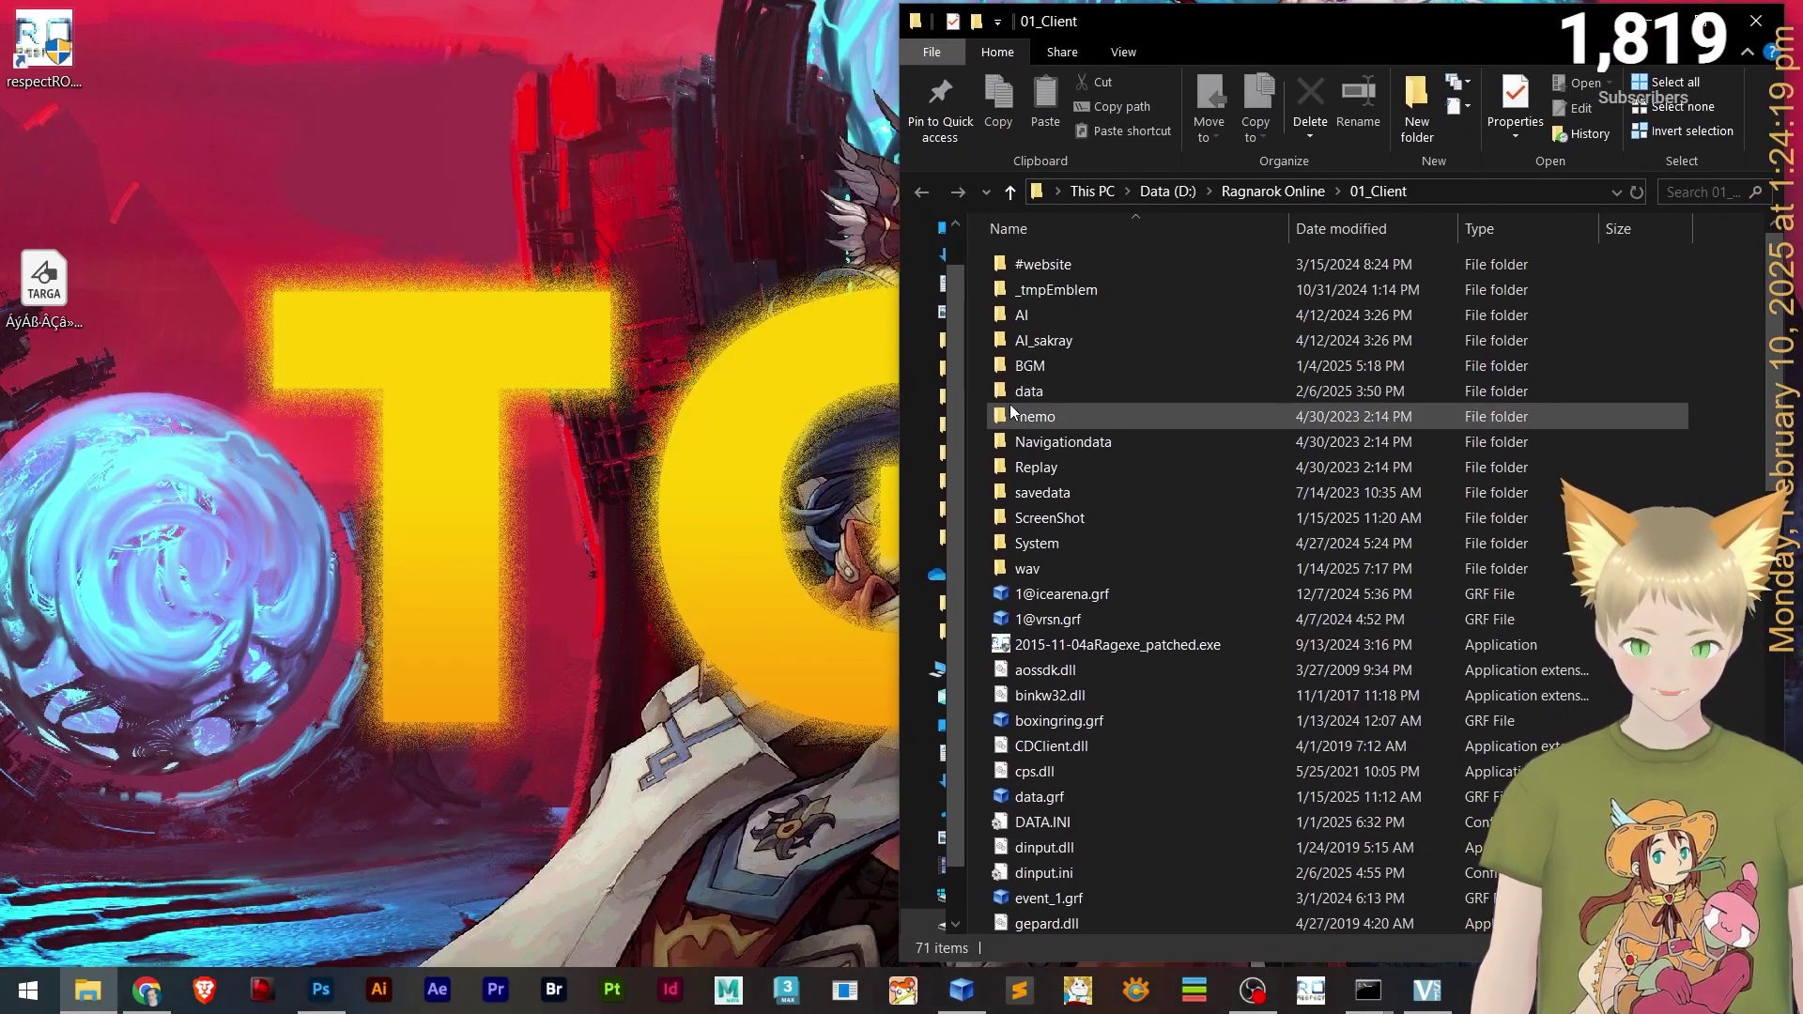
double_click(1018, 392)
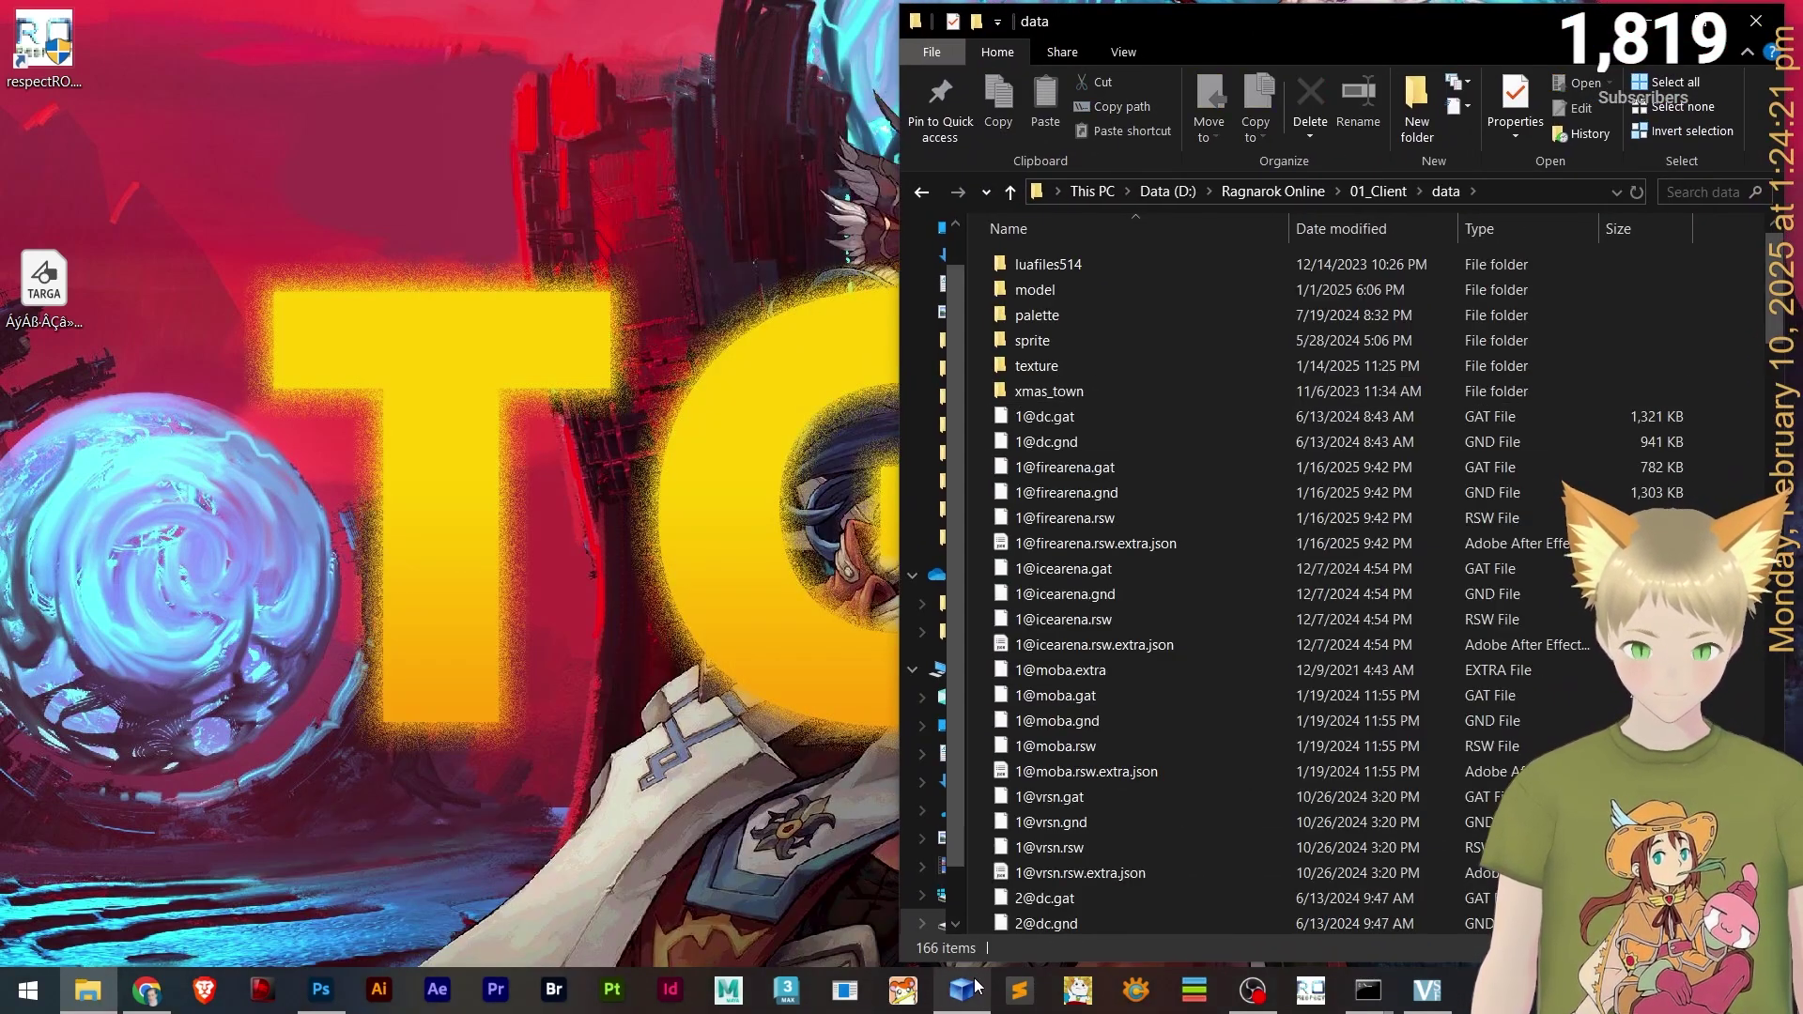
left_click(971, 992)
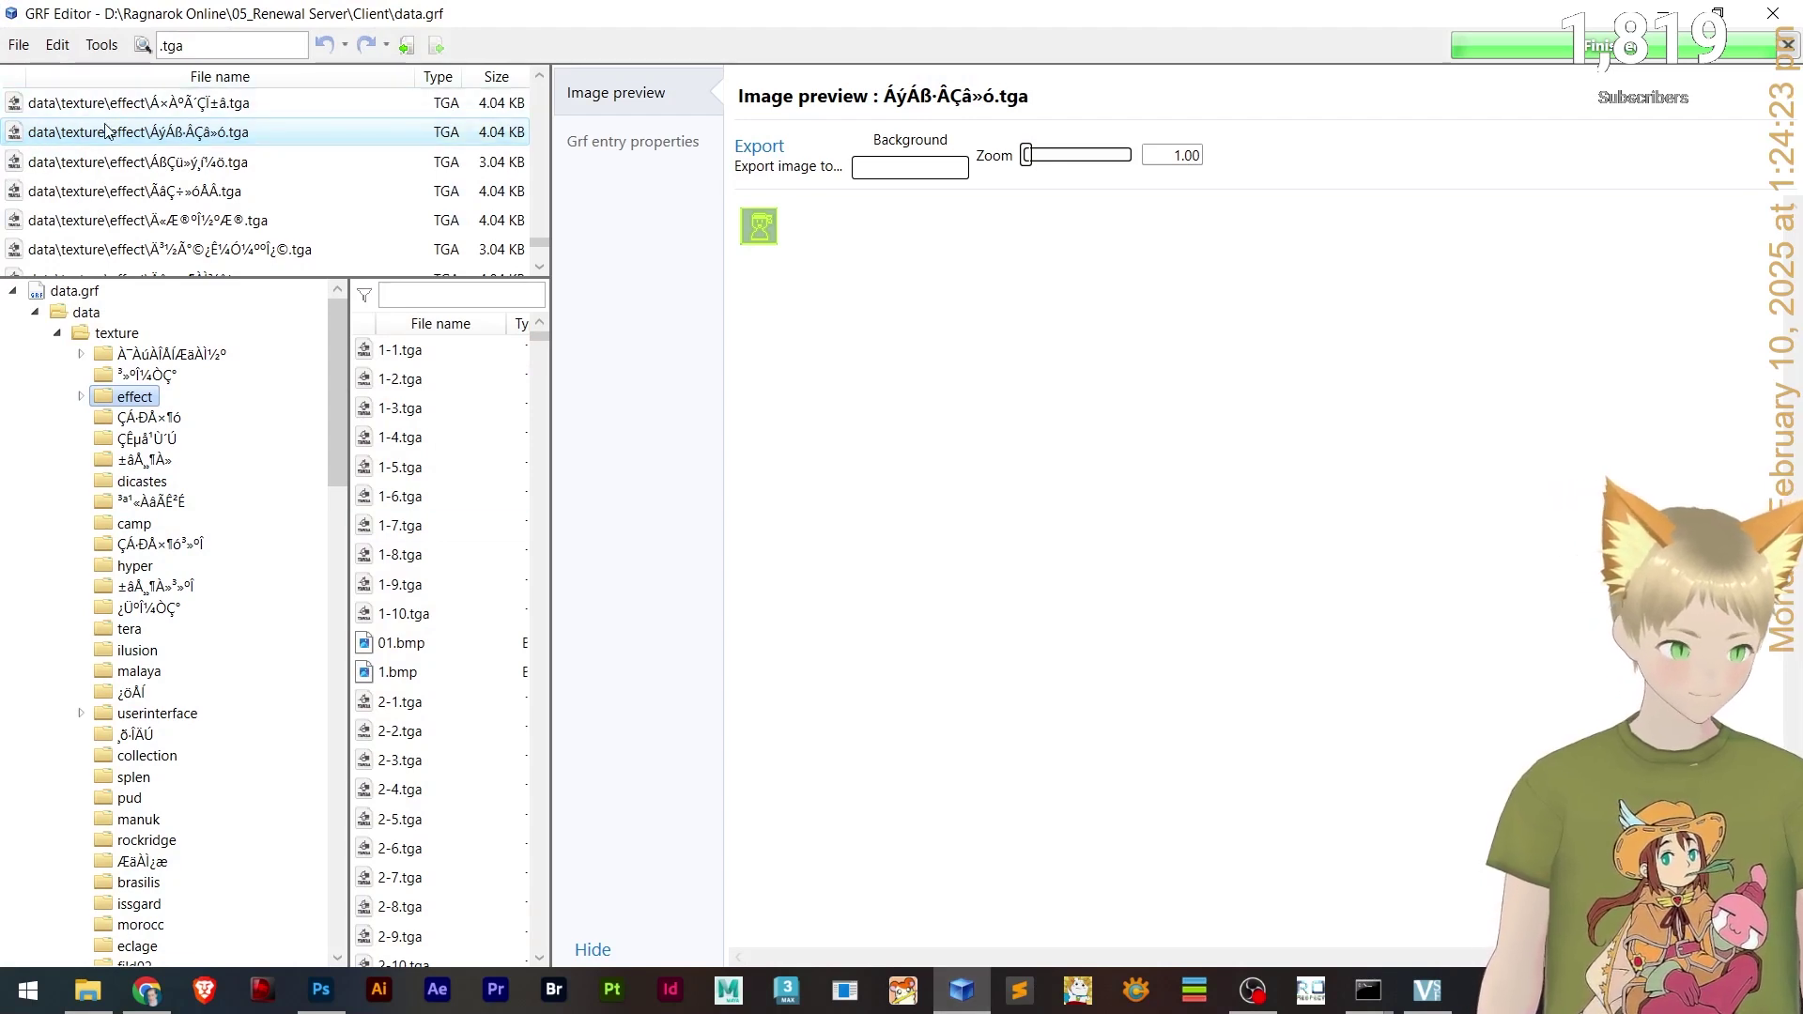
left_click(1680, 13)
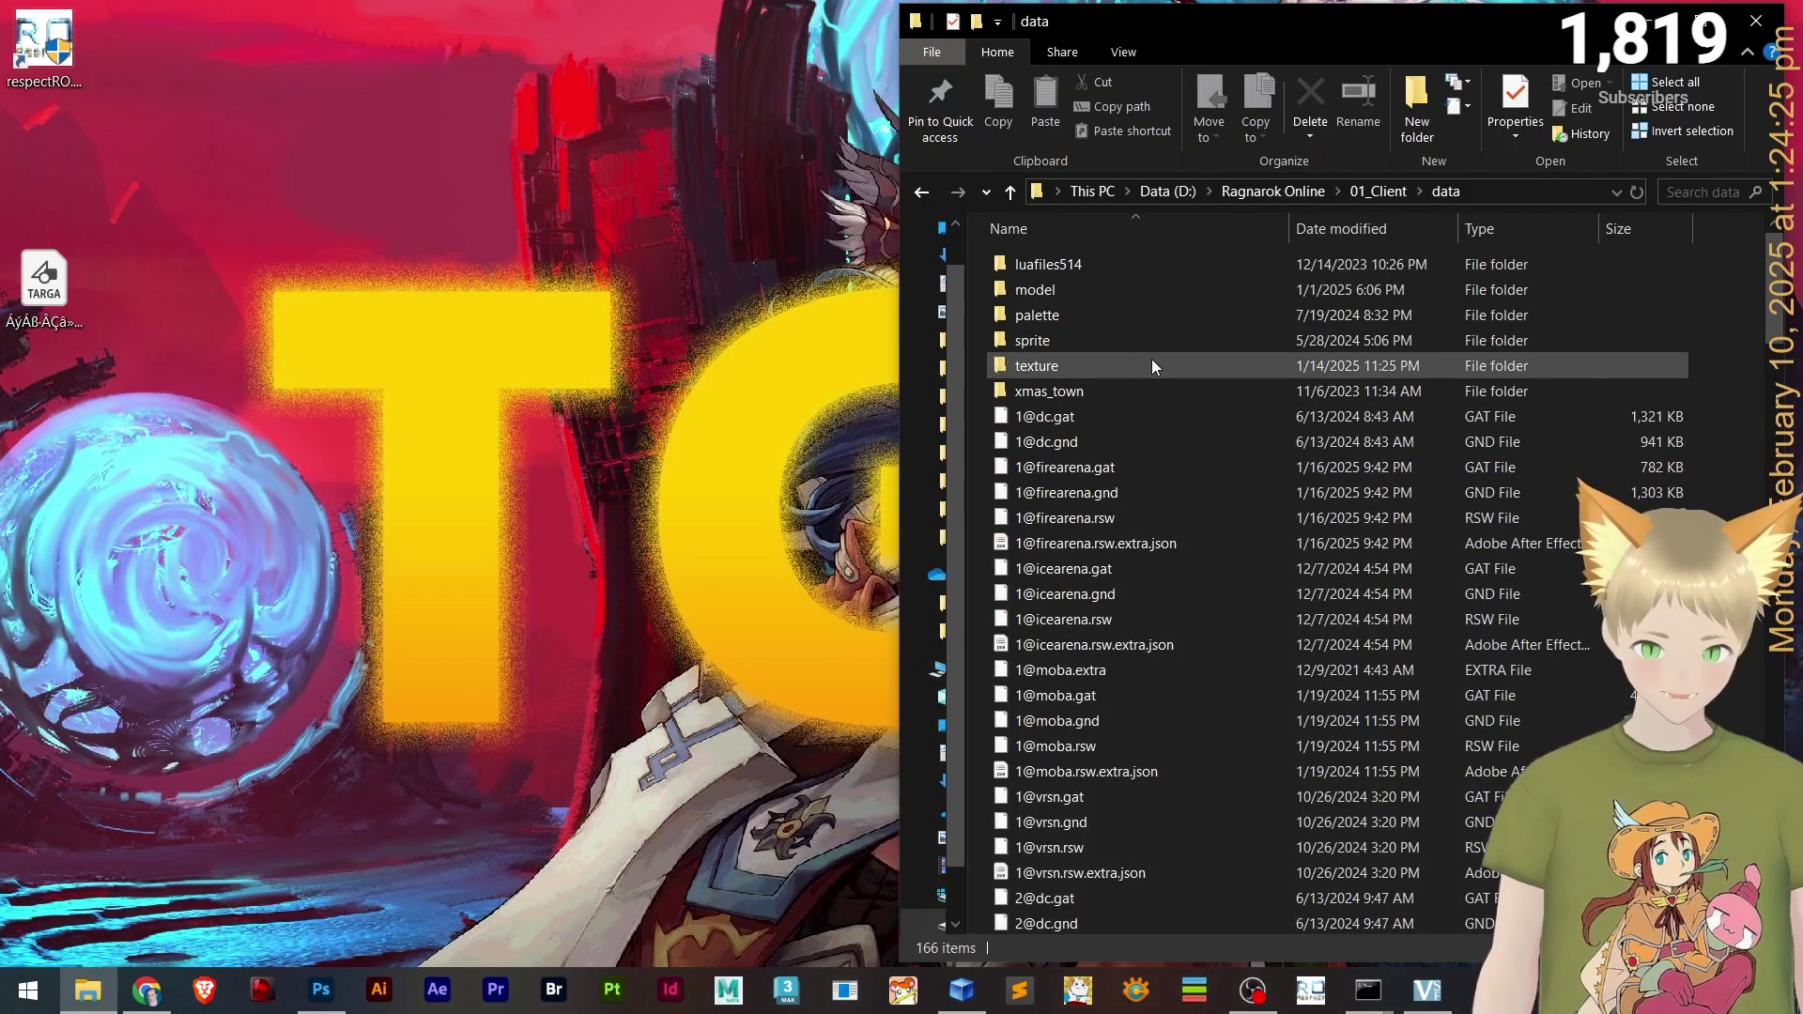
double_click(1039, 360)
- Create a new folder named effect inside the texture folder
left_click(1067, 325)
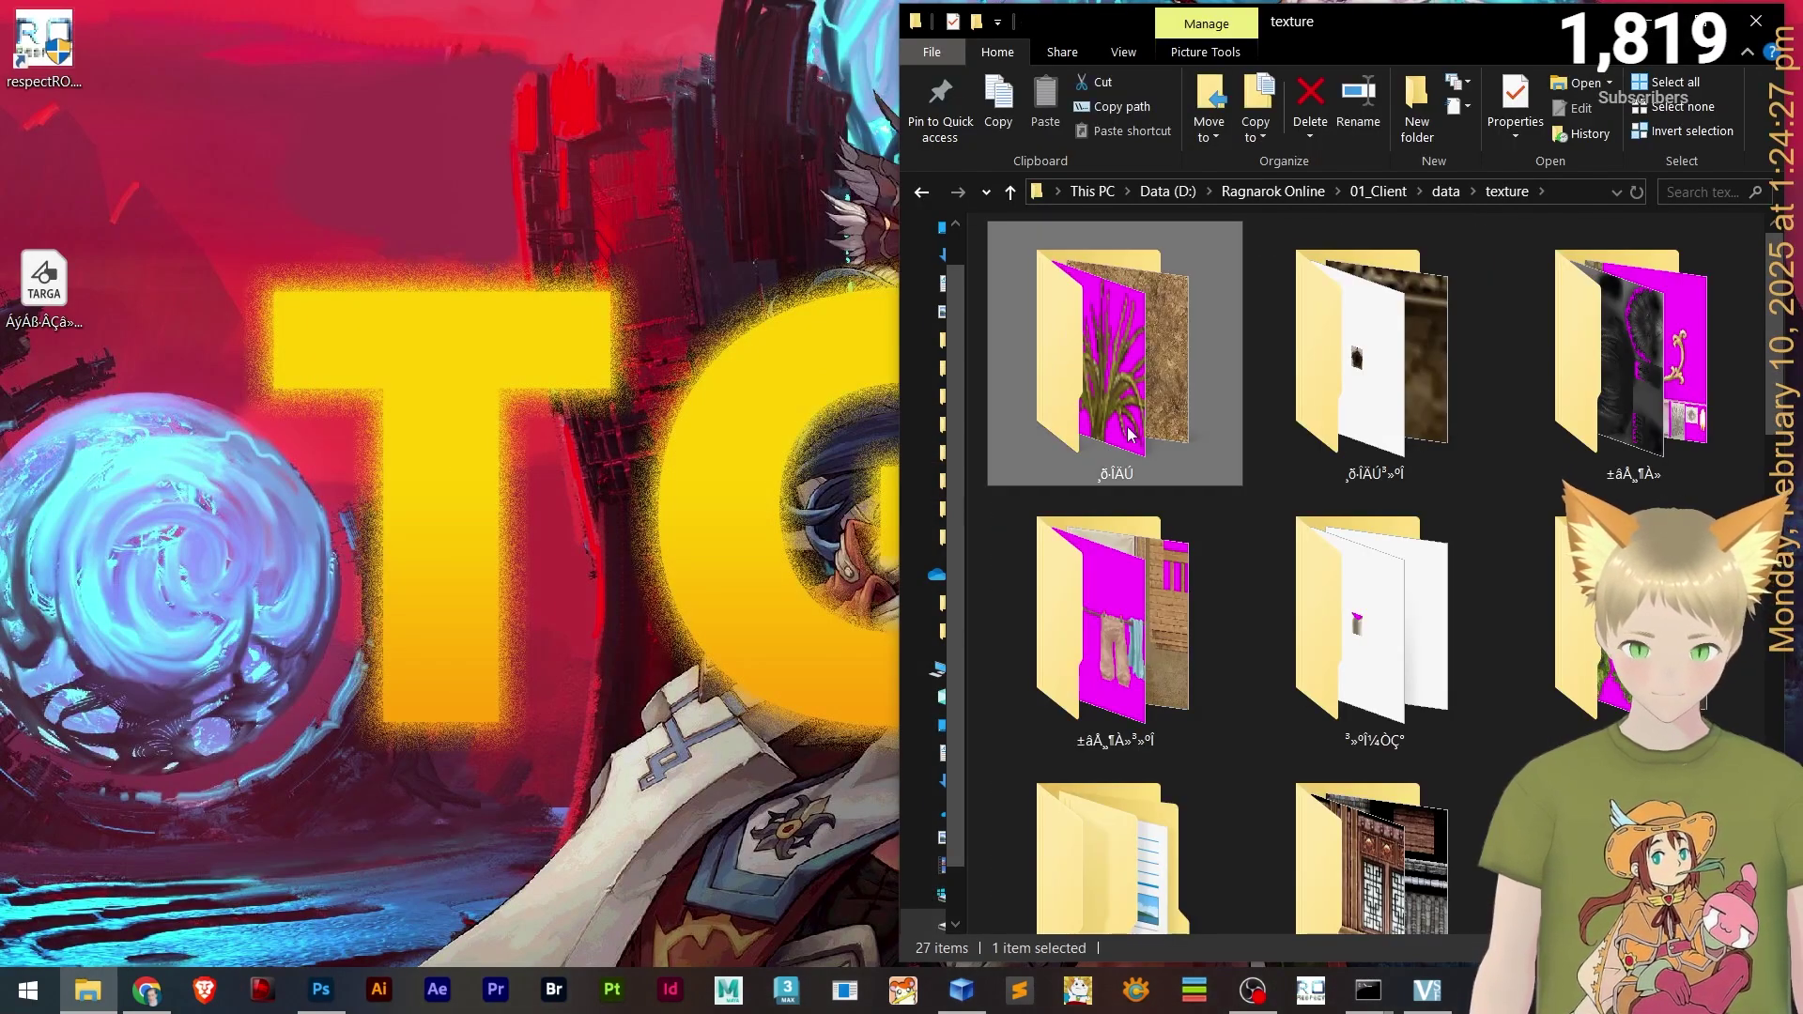
right_click(1244, 408)
mouse_move(1355, 889)
left_click(1040, 643)
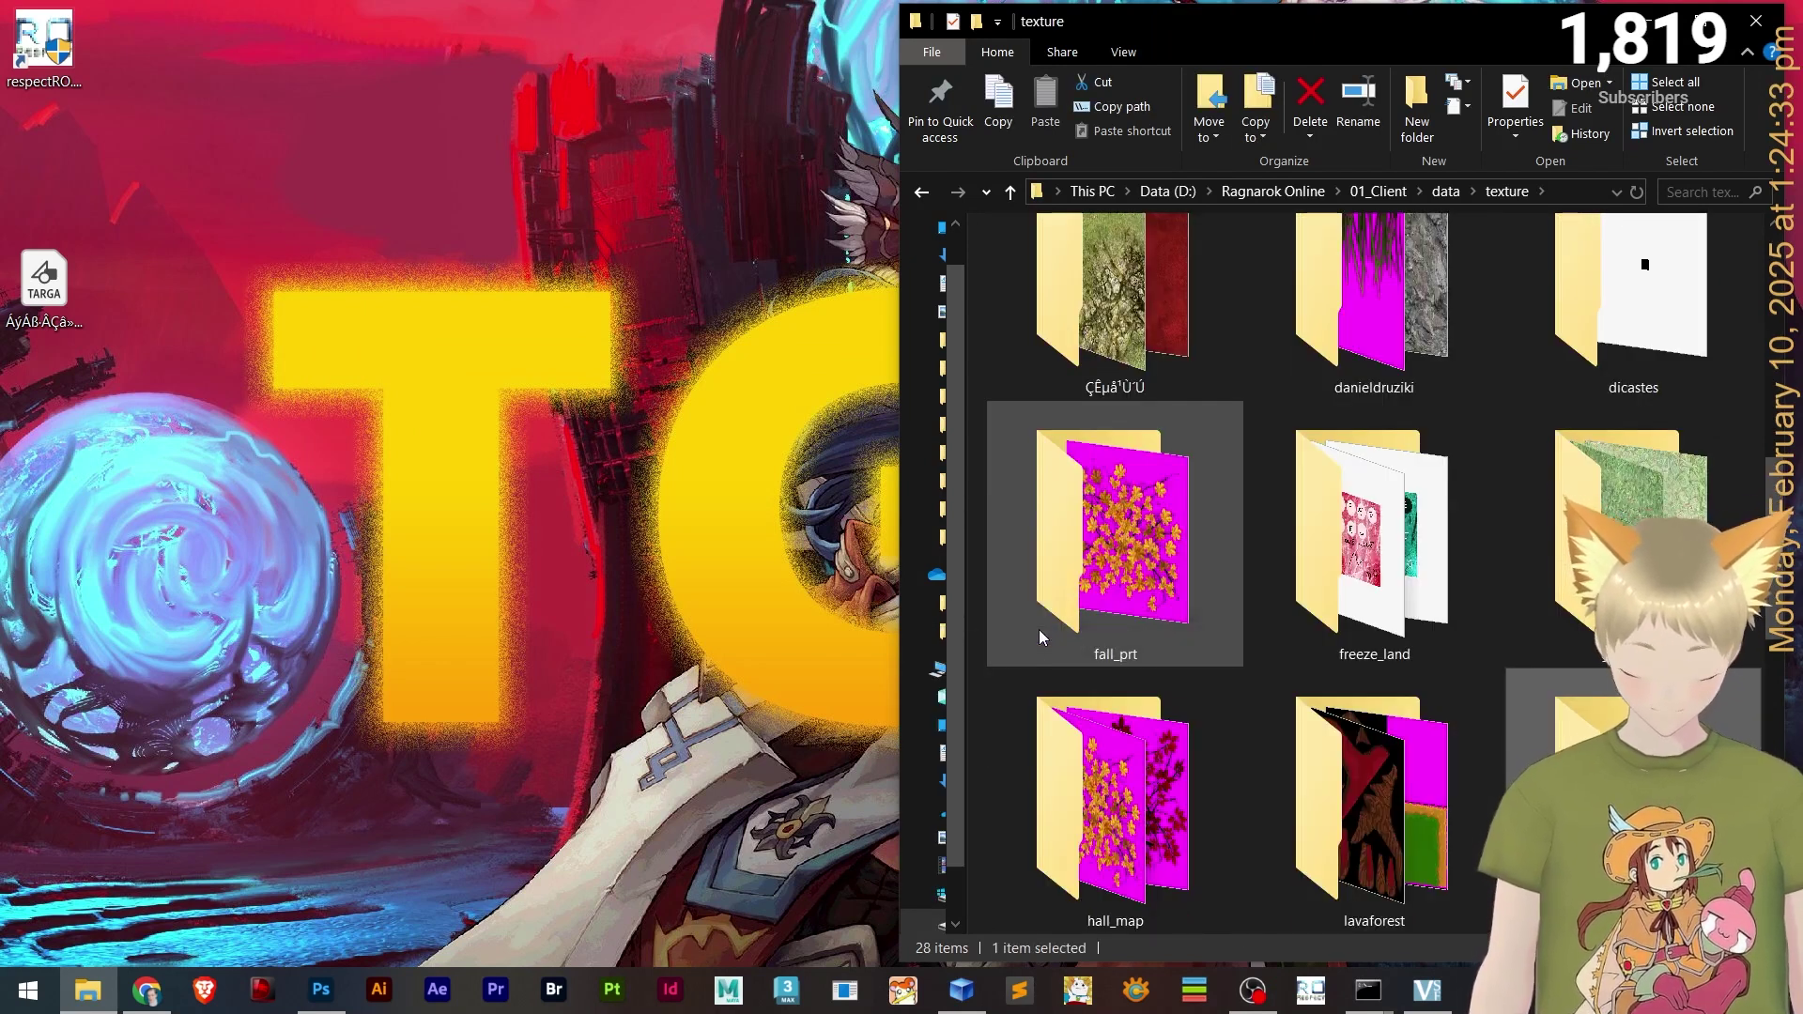
- Copy the edited TGA icon from the desktop into the effect folder and open that folder
left_click(434, 500)
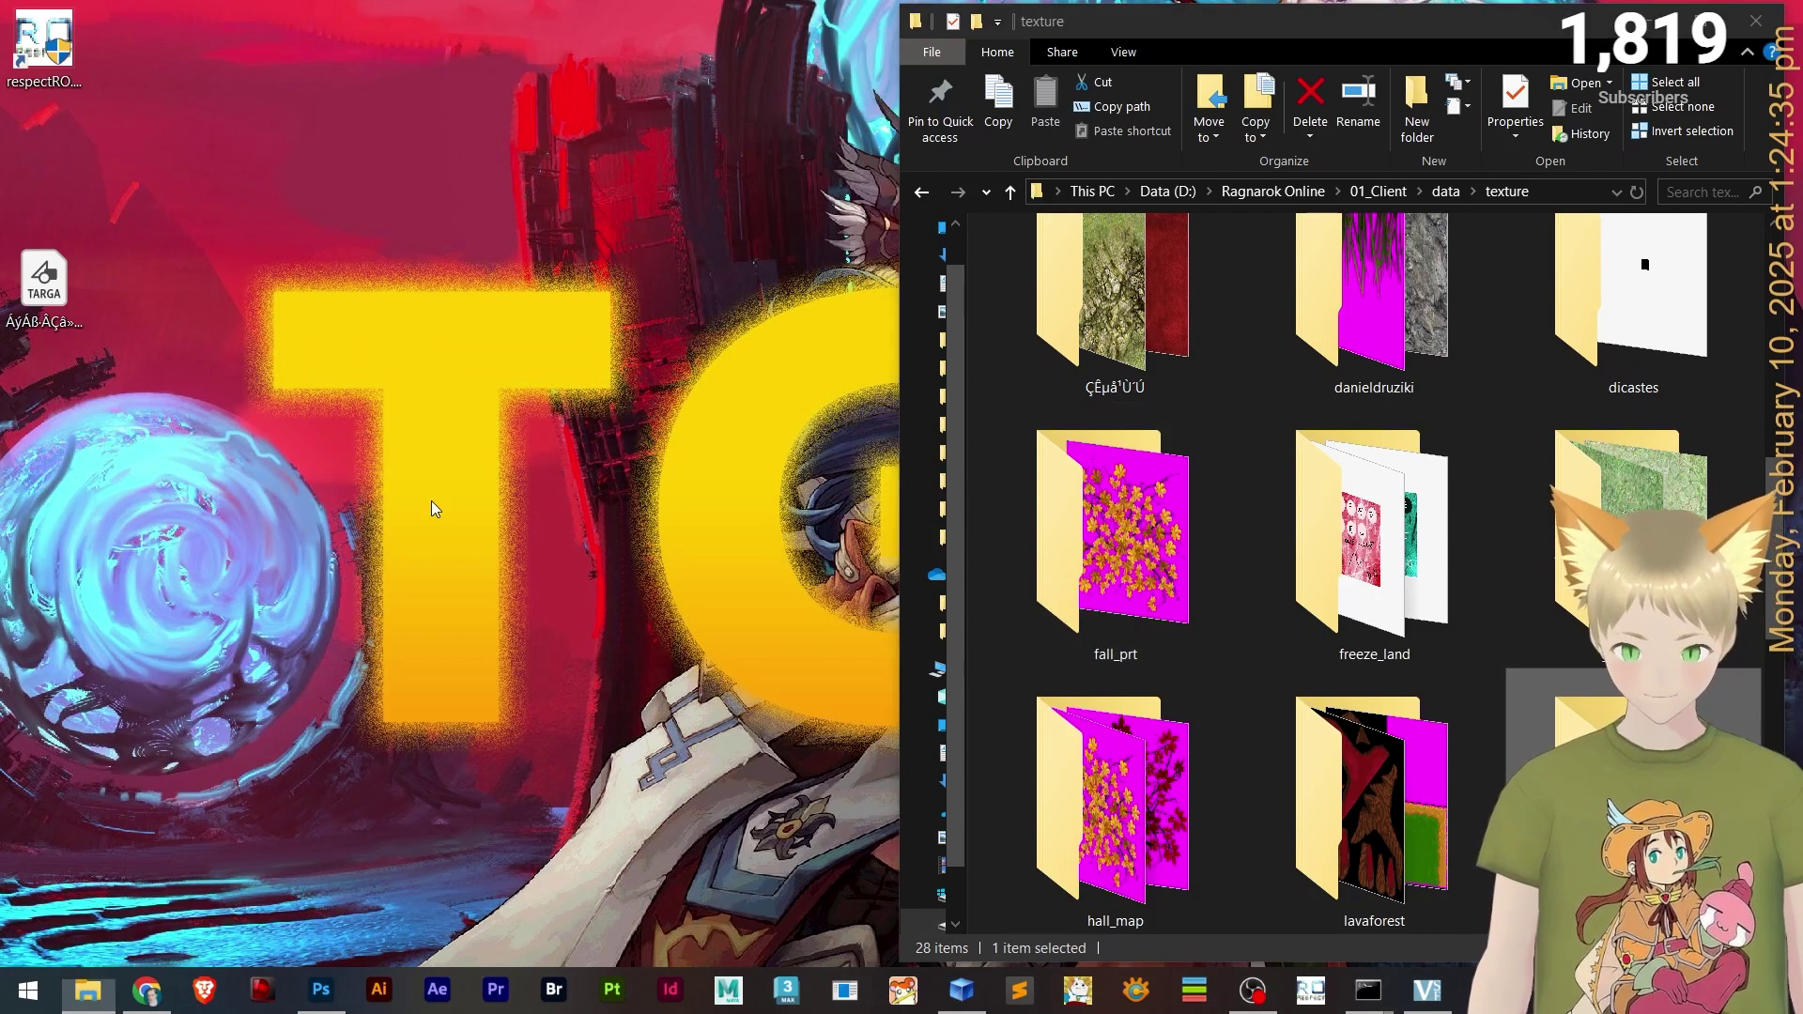
left_click_drag(45, 285, 1080, 562)
double_click(1080, 561)
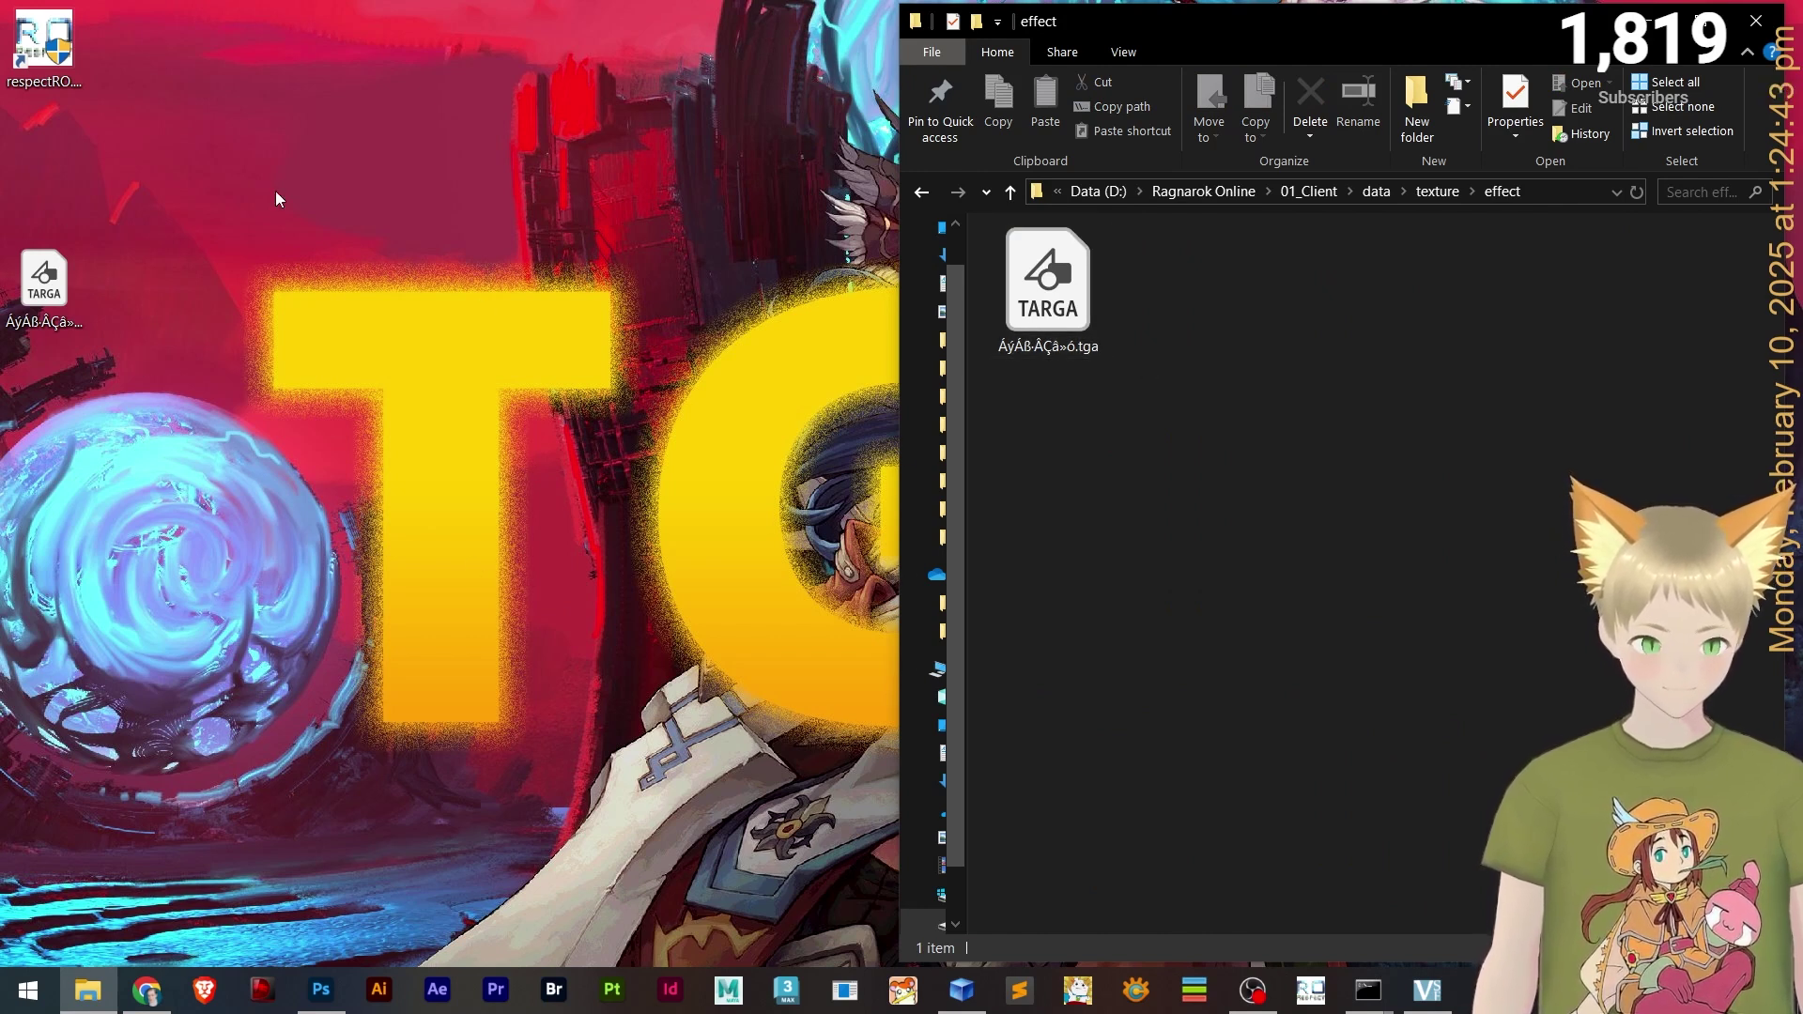
- Launch the respectRO client, choose the RespectRO service, log in and enter the game with the Sniper character
left_click(287, 214)
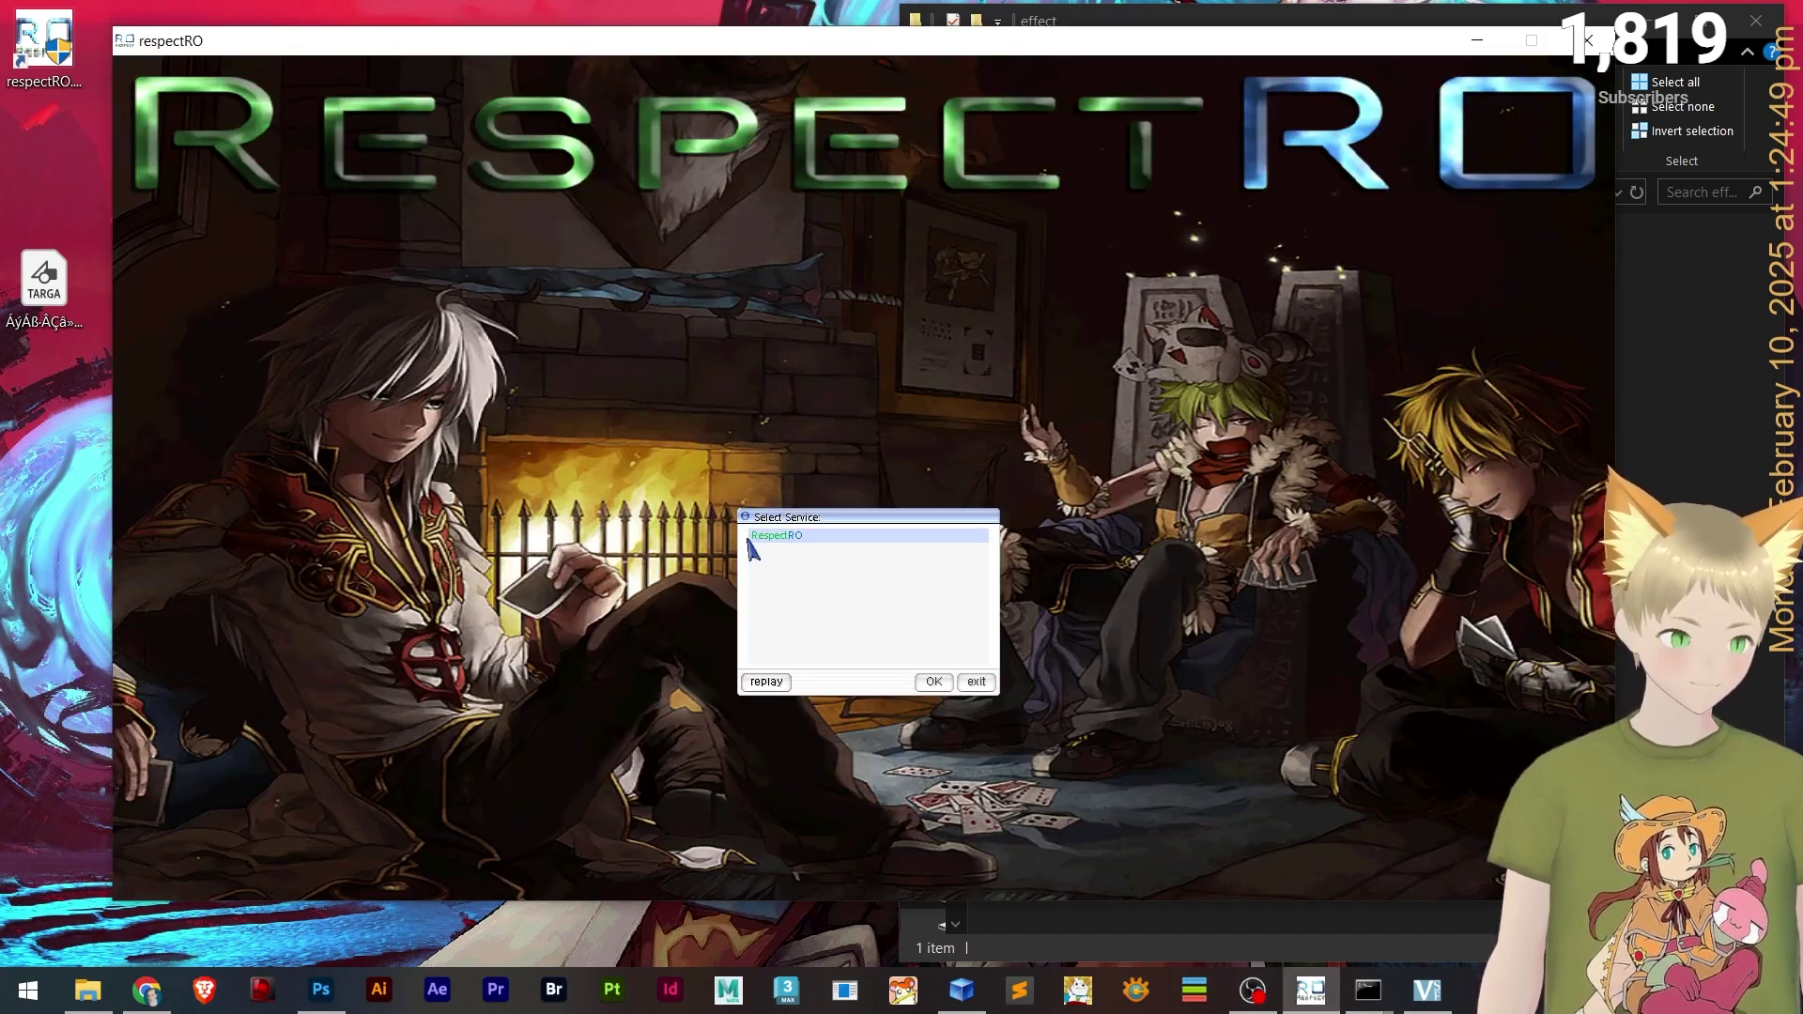
double_click(763, 541)
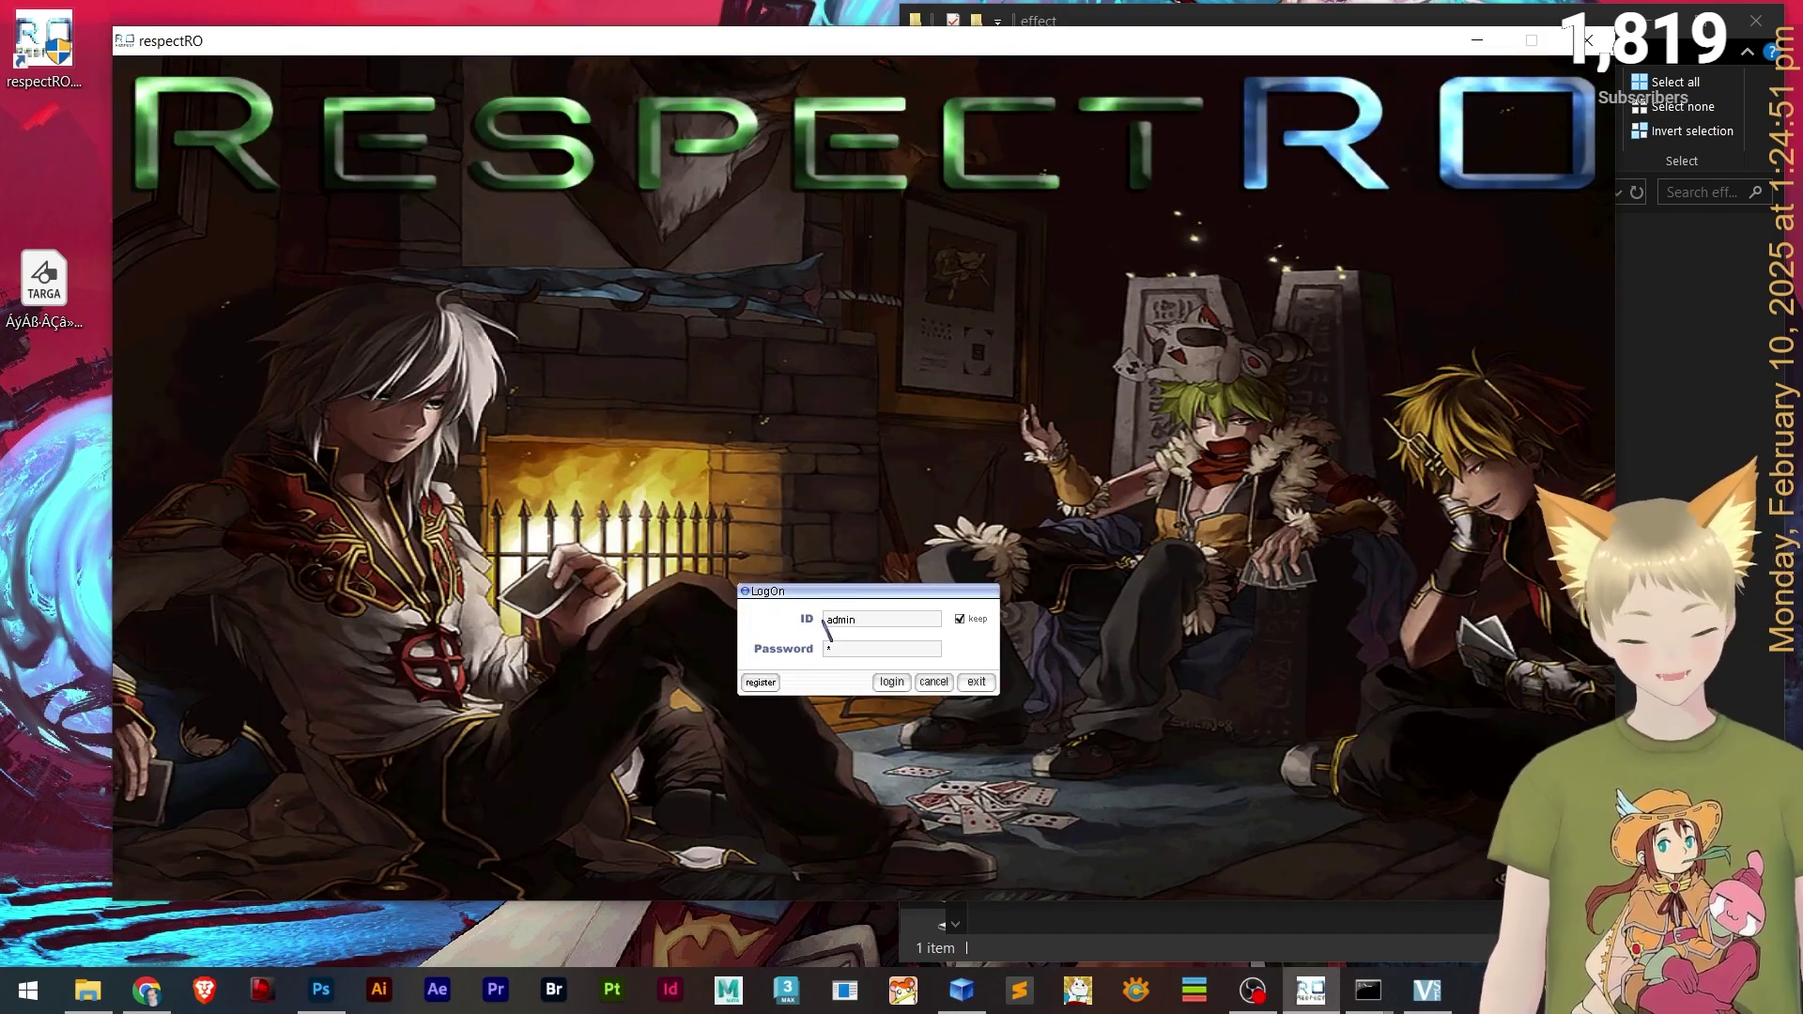
key("Return")
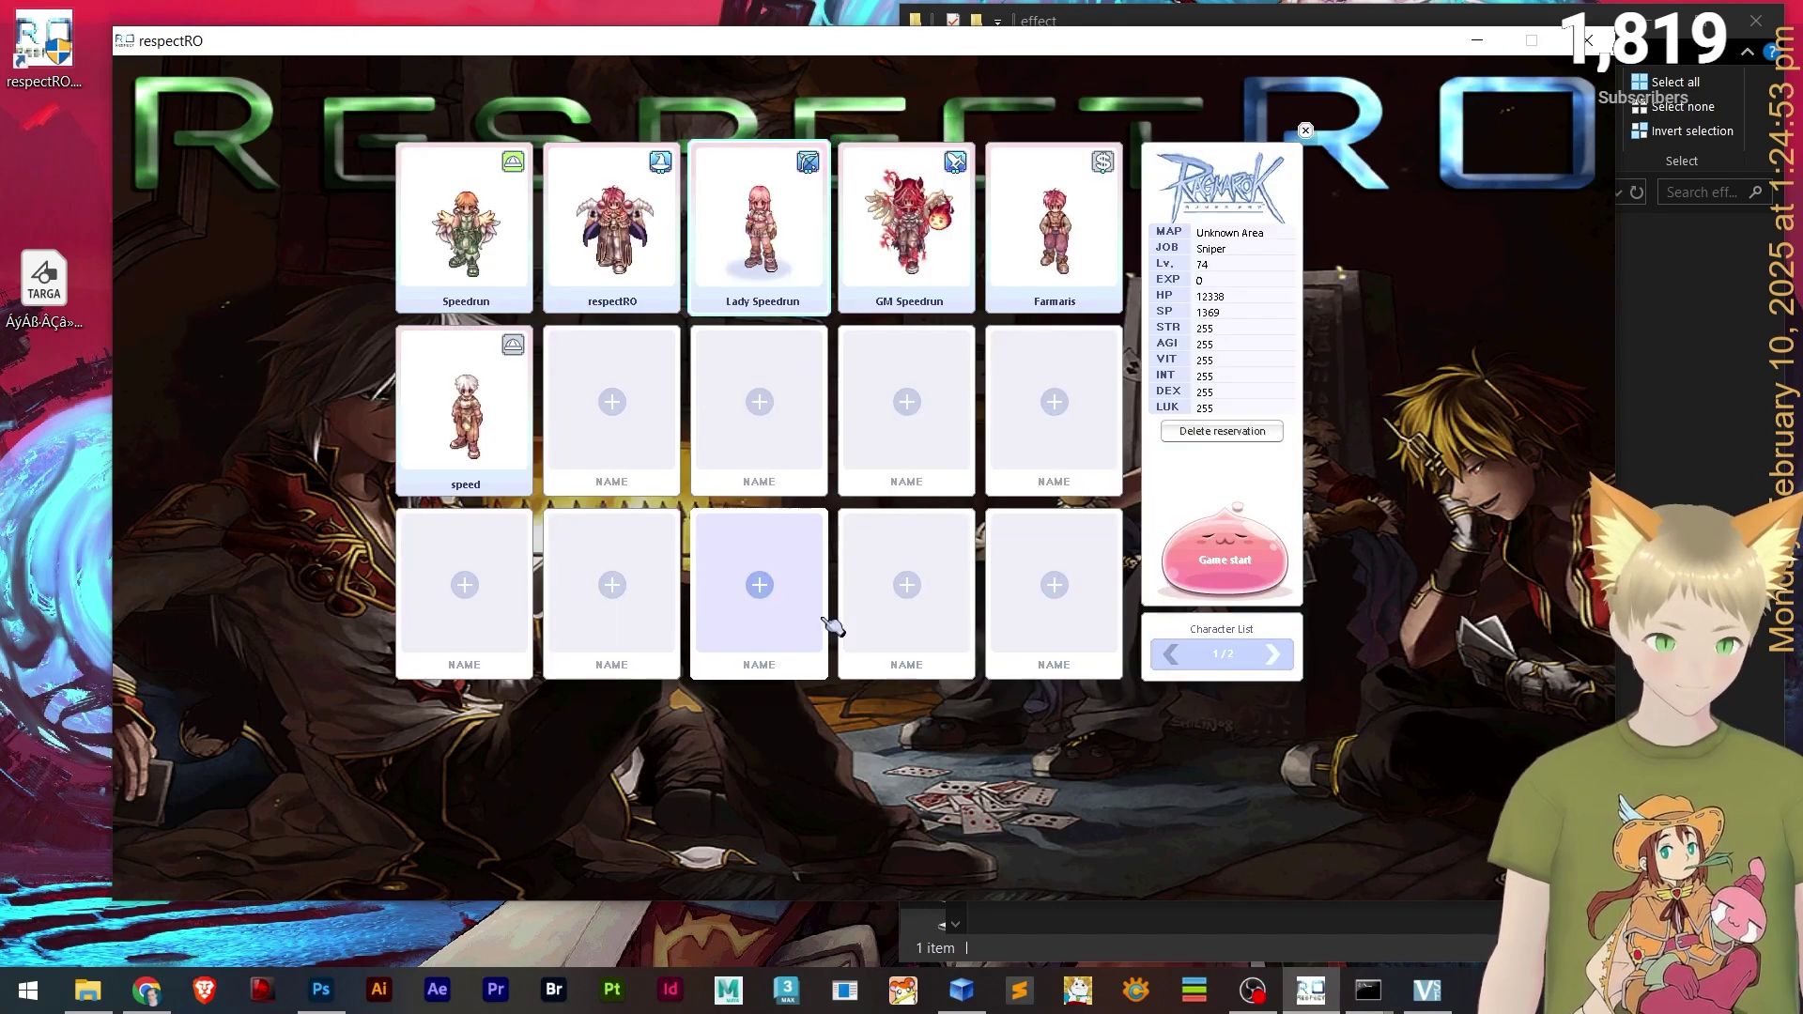
key("Return")
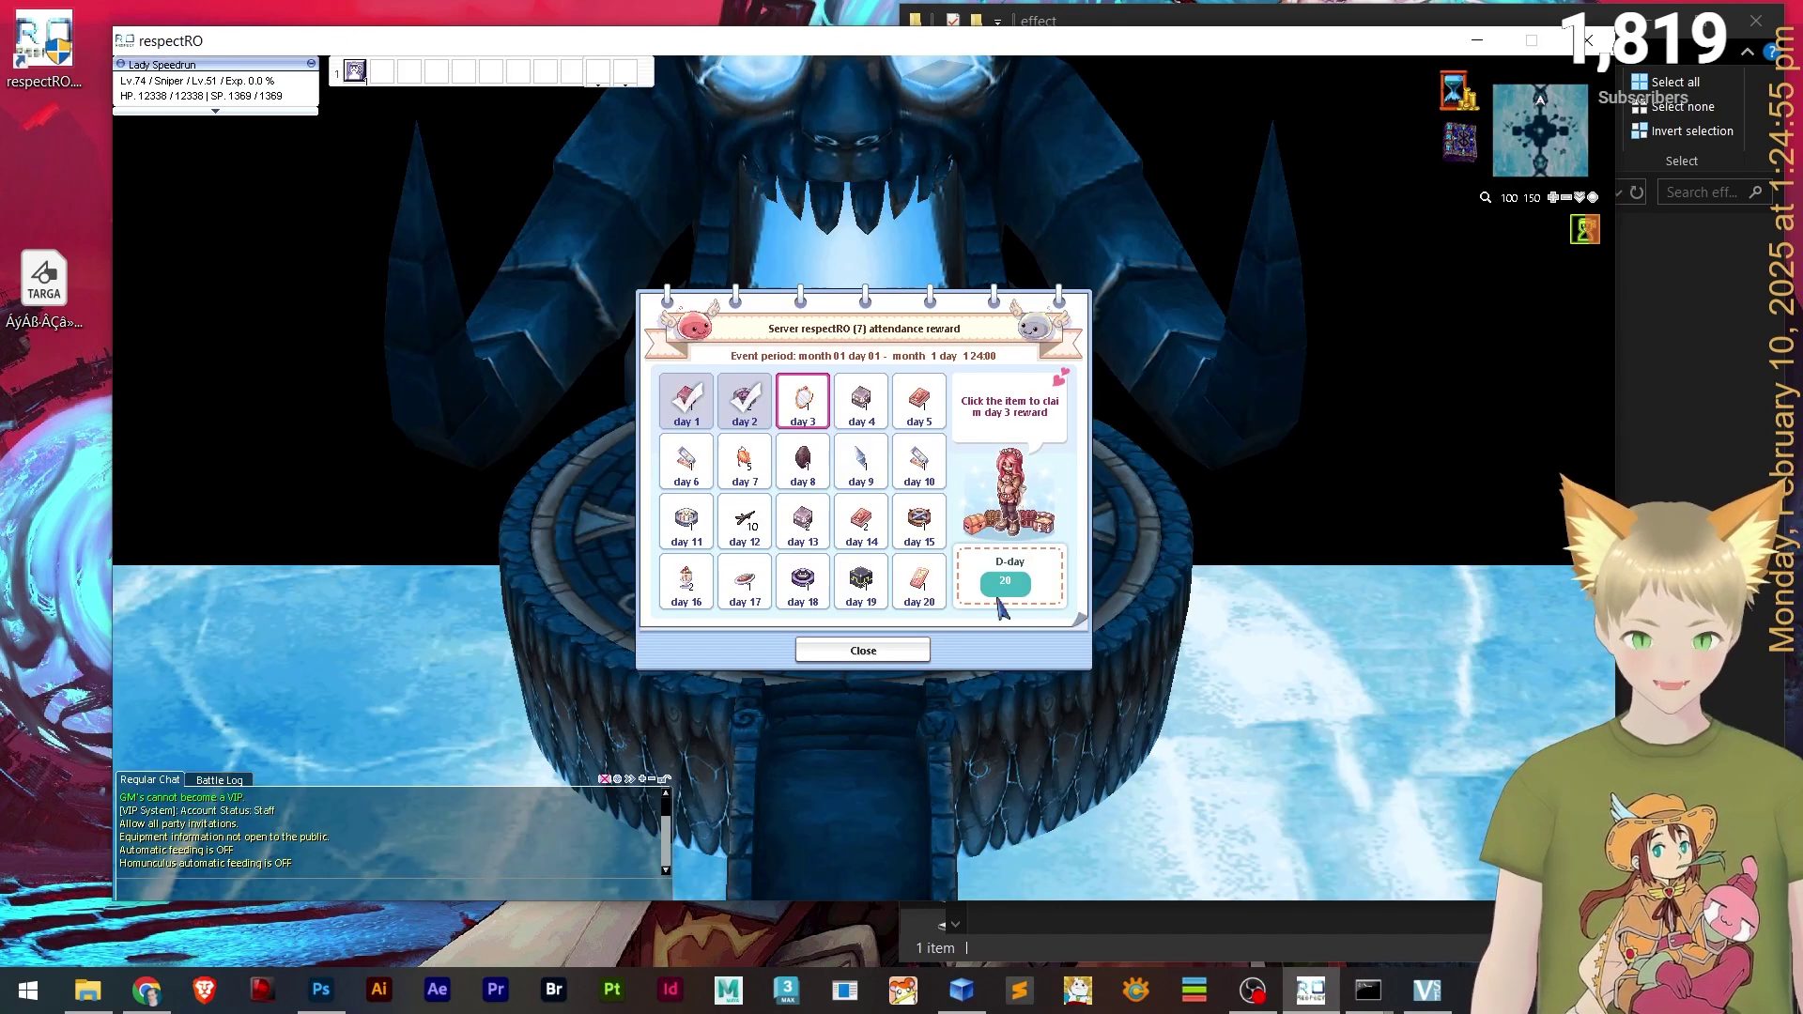
- Examine the edited Improve Concentration status icon's transparency against different parts of the game scene
mouse_move(1319, 486)
left_mouse_down()
mouse_move(1249, 498)
mouse_move(1291, 488)
left_mouse_up()
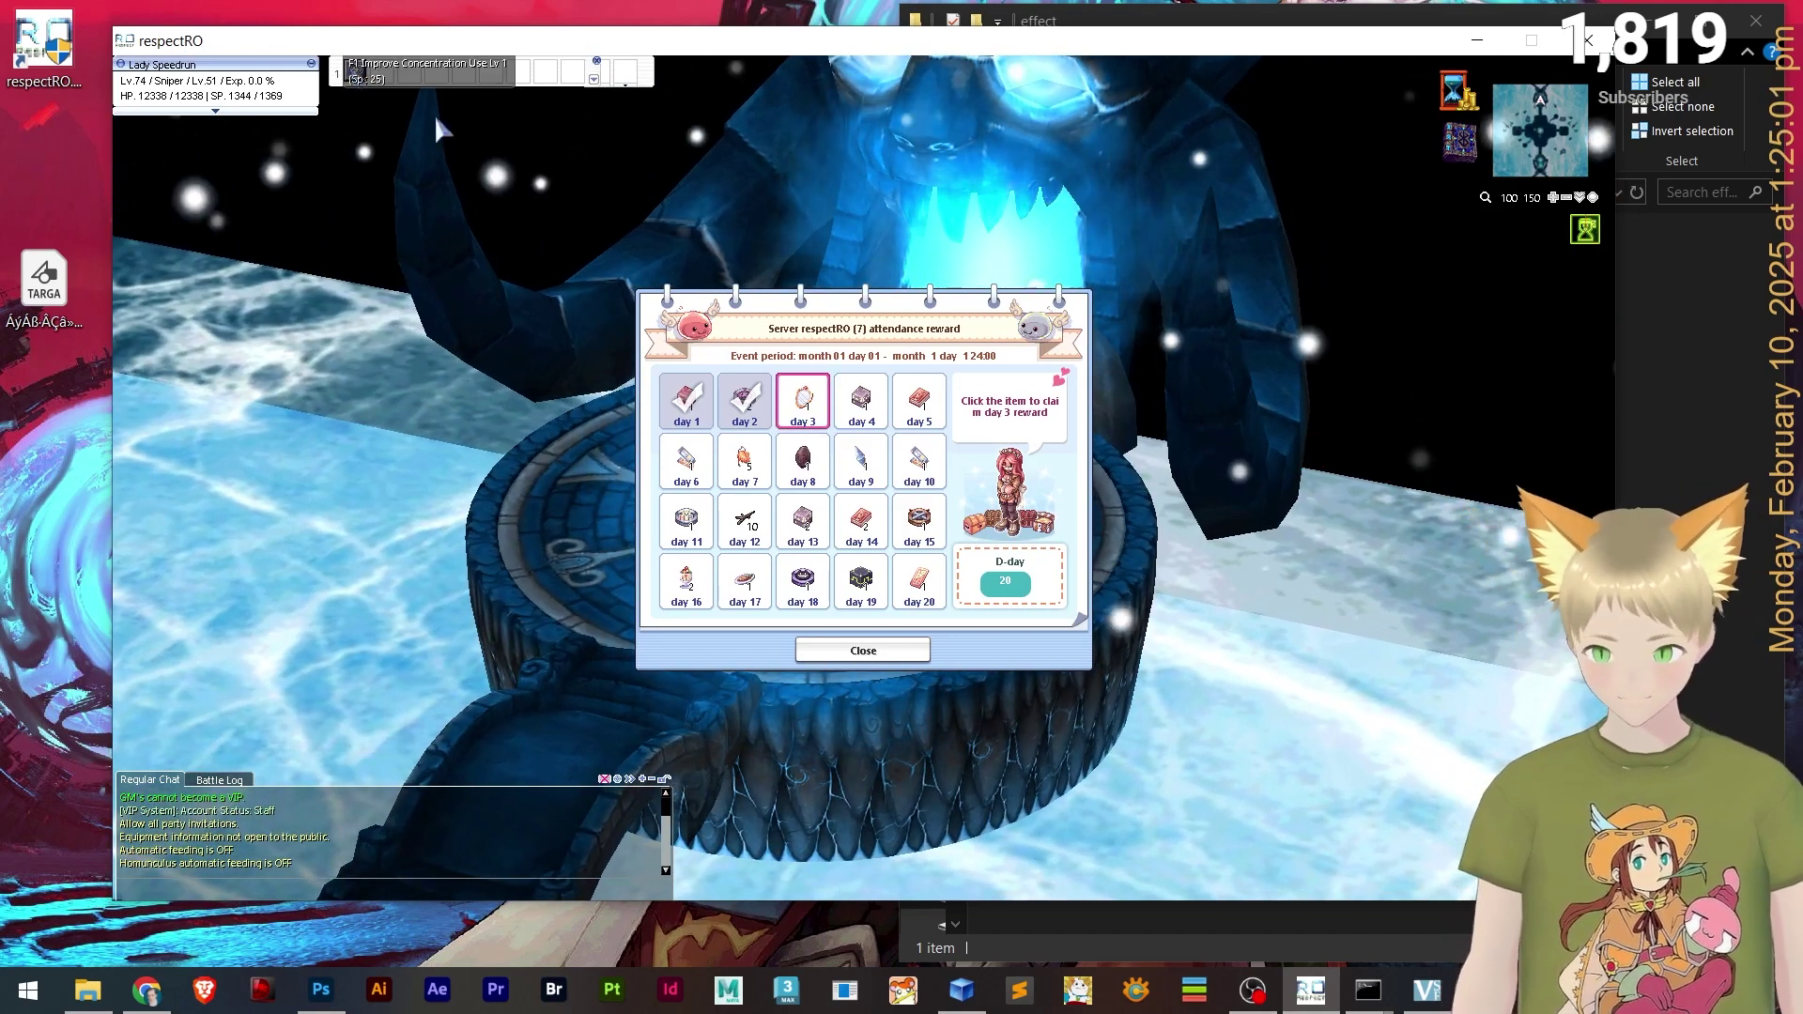
left_click_drag(1325, 367, 1313, 422)
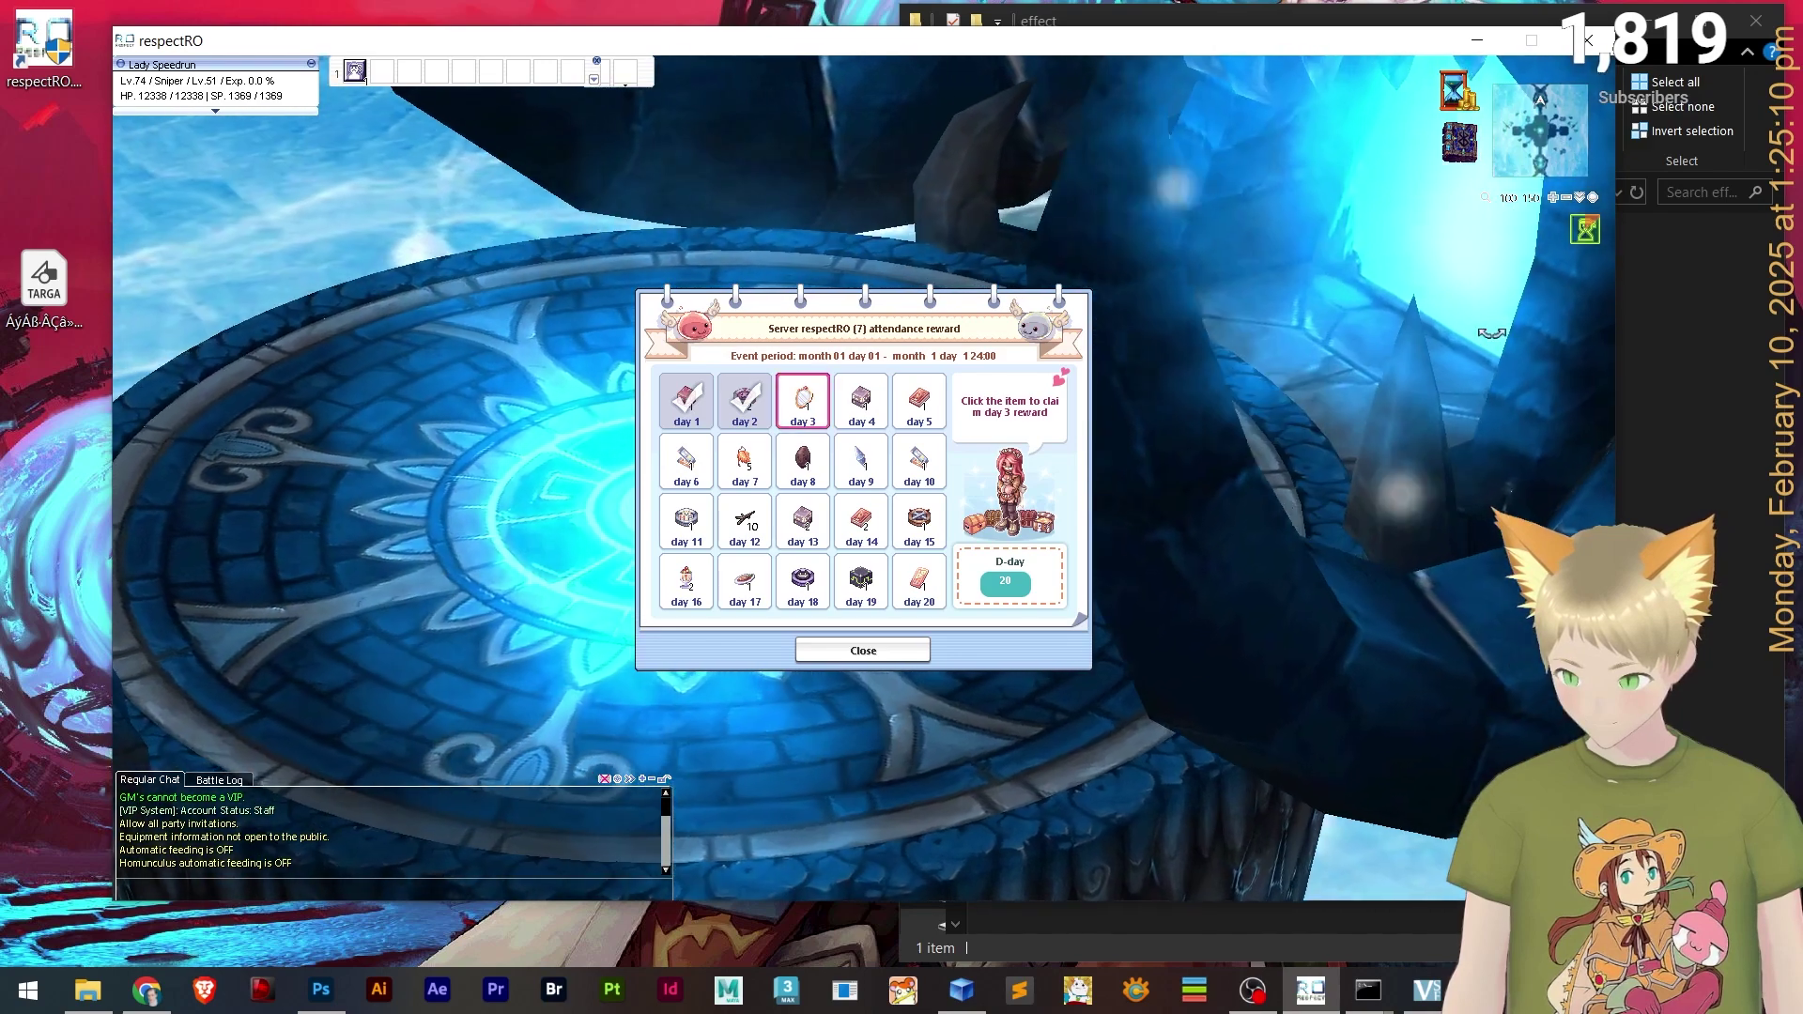
- Check the status icon's transparency from another camera angle and close the game client
left_click_drag(1492, 333, 1338, 395)
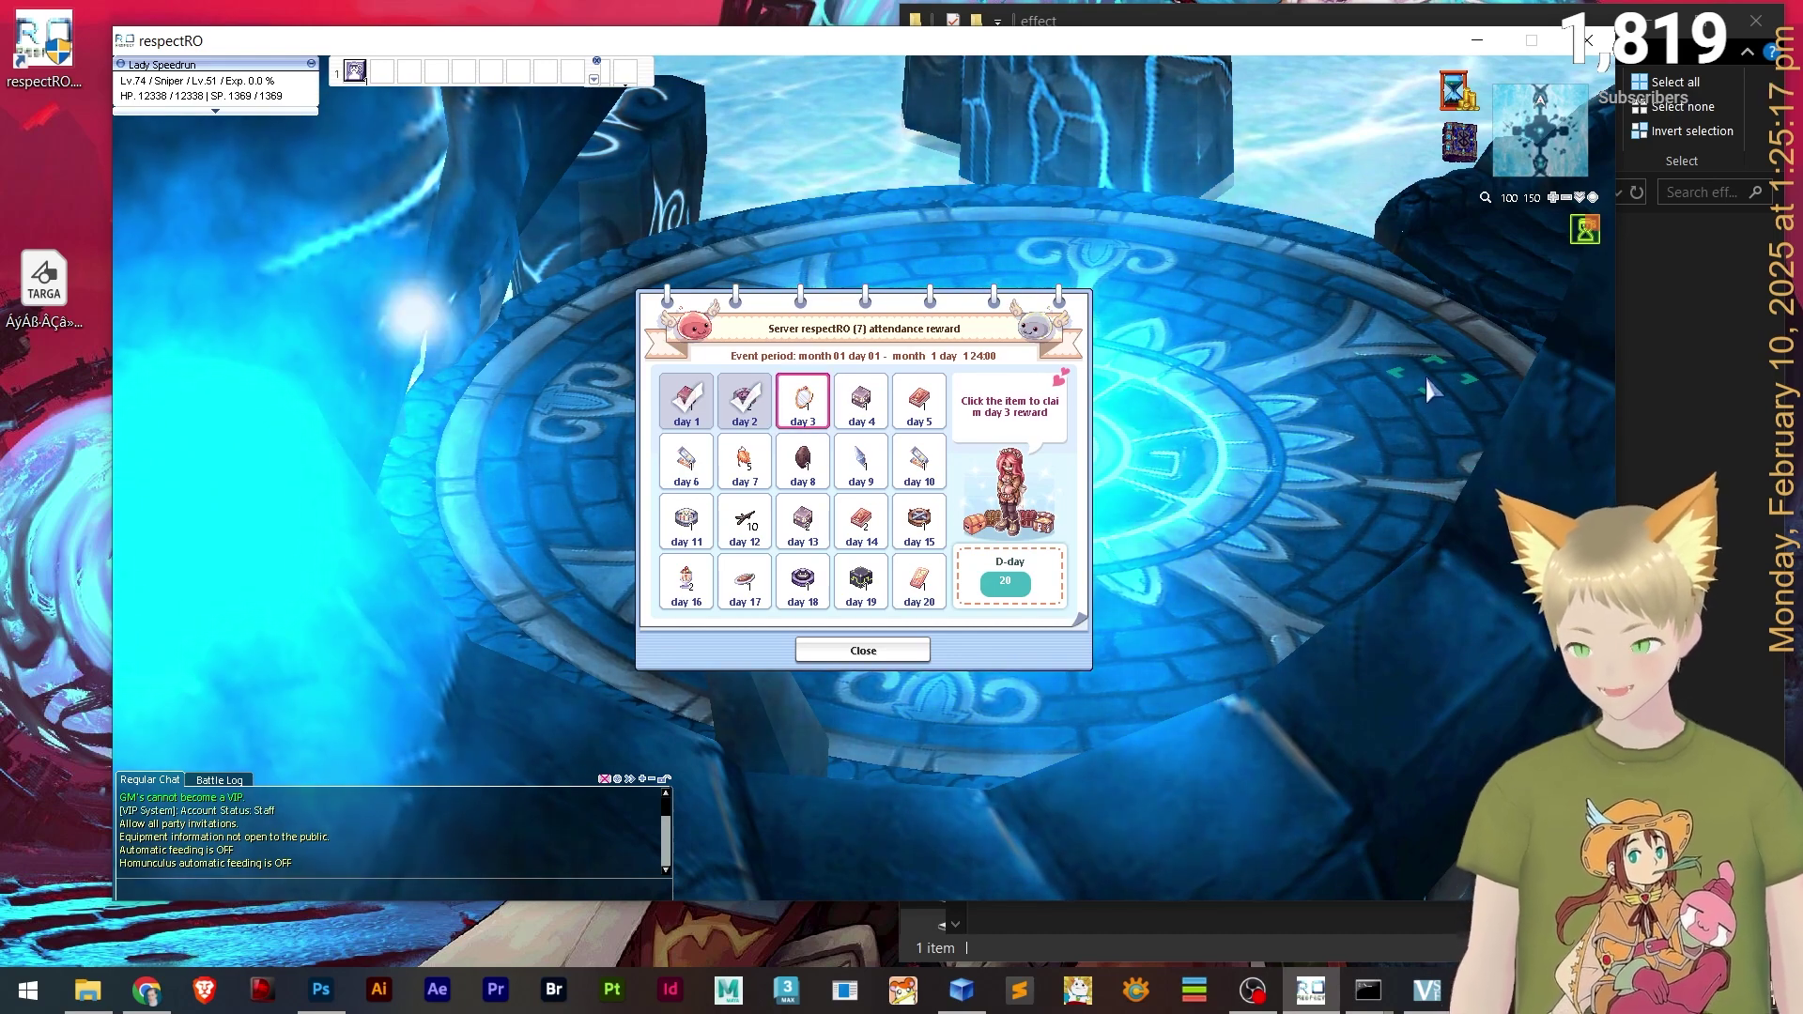
left_click_drag(1255, 418, 1102, 481)
key("alt+F4")
- Switch to Photoshop and paint the left half of the Alpha 1 channel solid black with an 18 px pencil
left_click(321, 989)
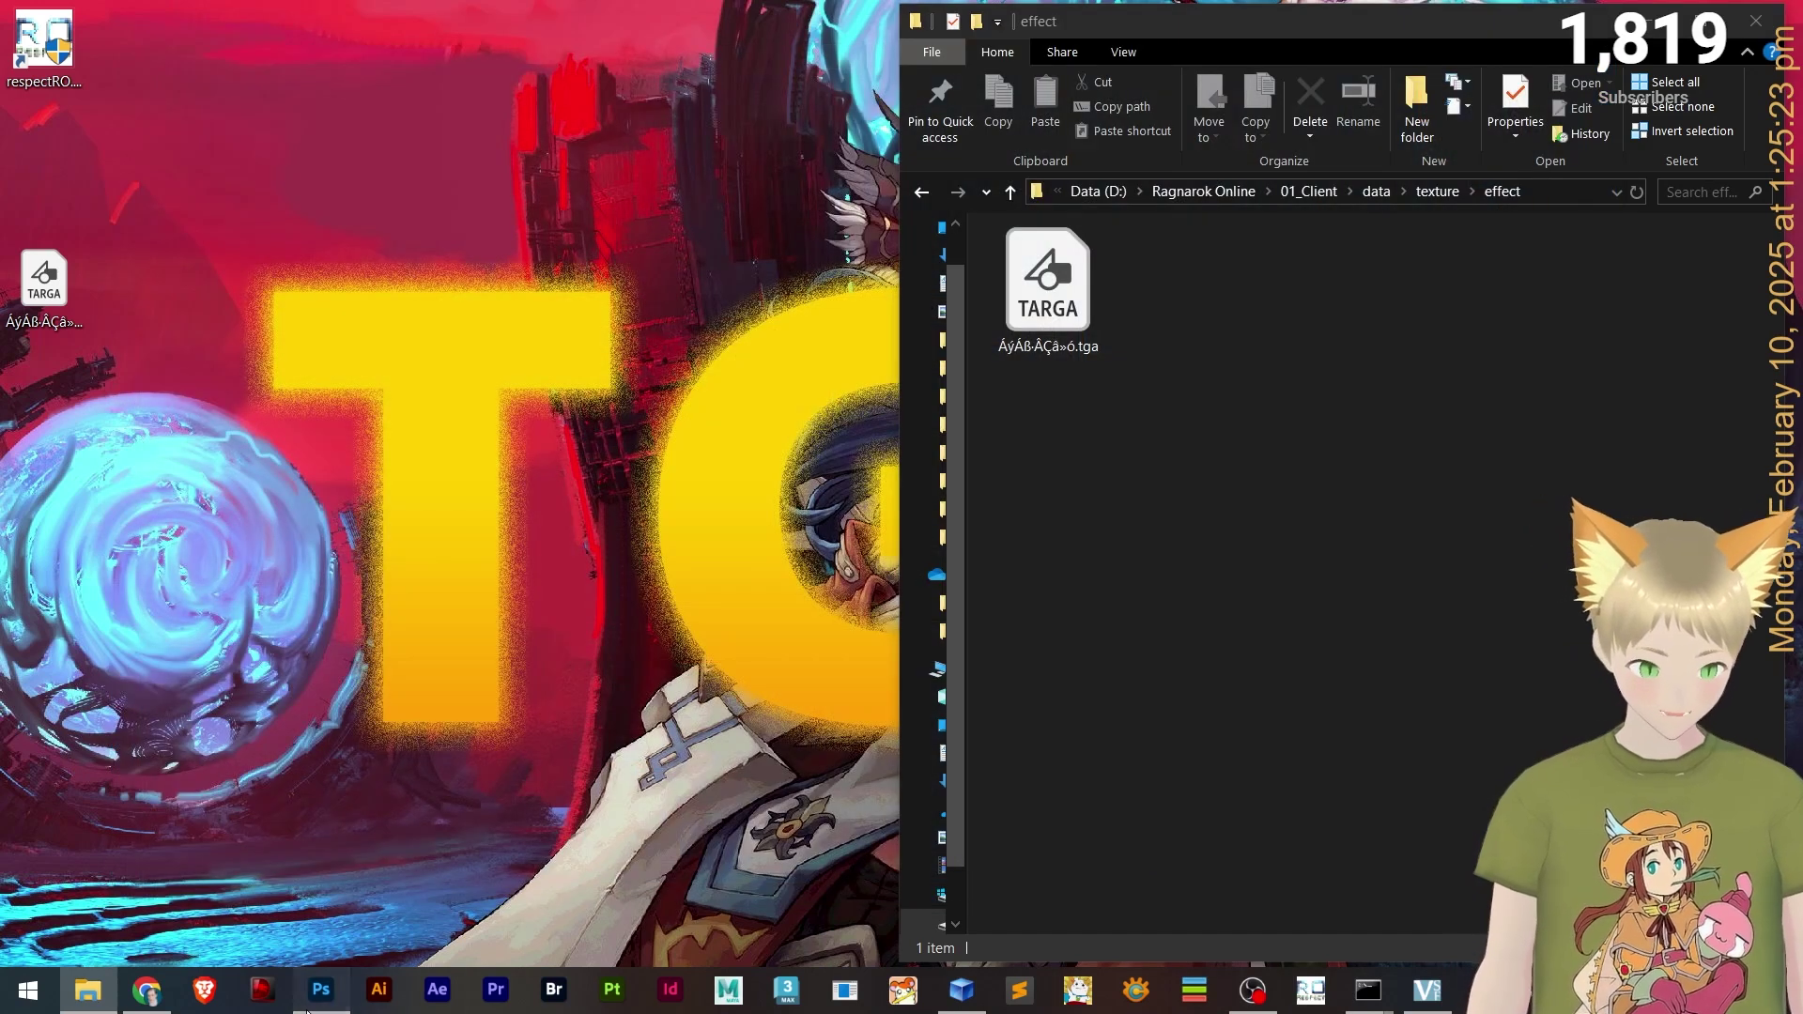
right_click(823, 516)
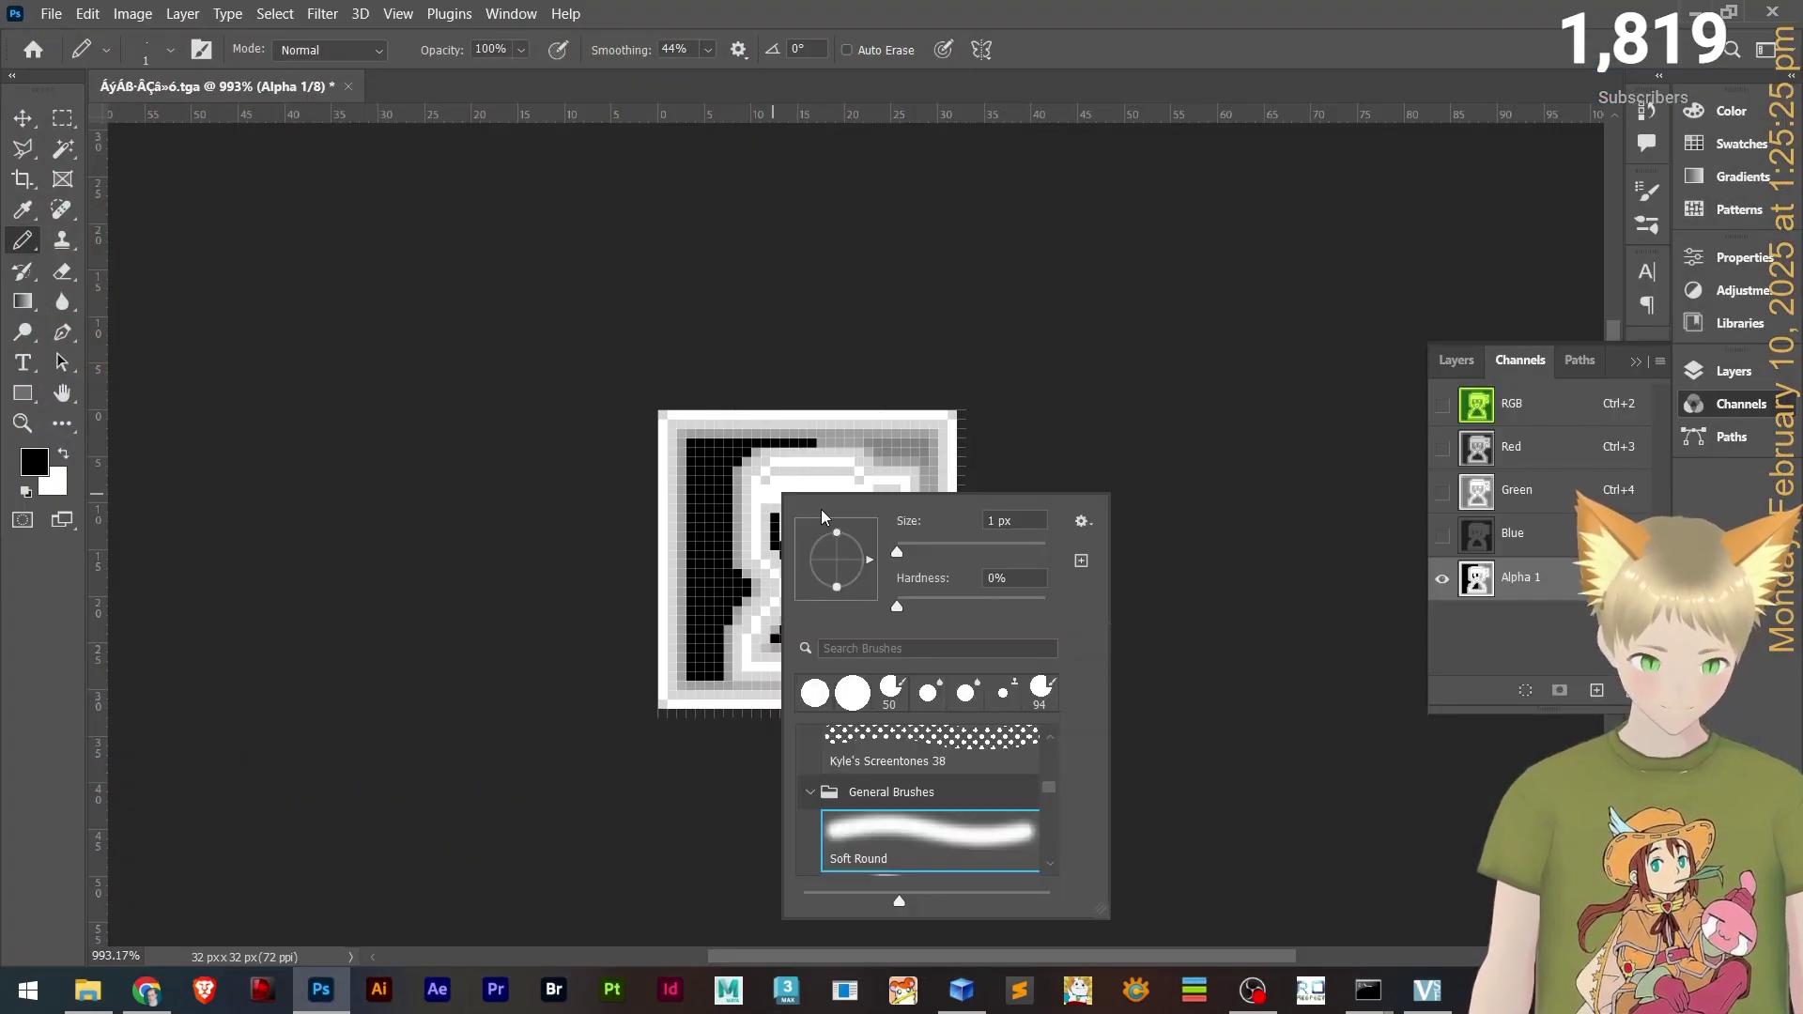
mouse_move(753, 454)
left_mouse_down()
mouse_move(747, 760)
mouse_move(714, 374)
left_mouse_up()
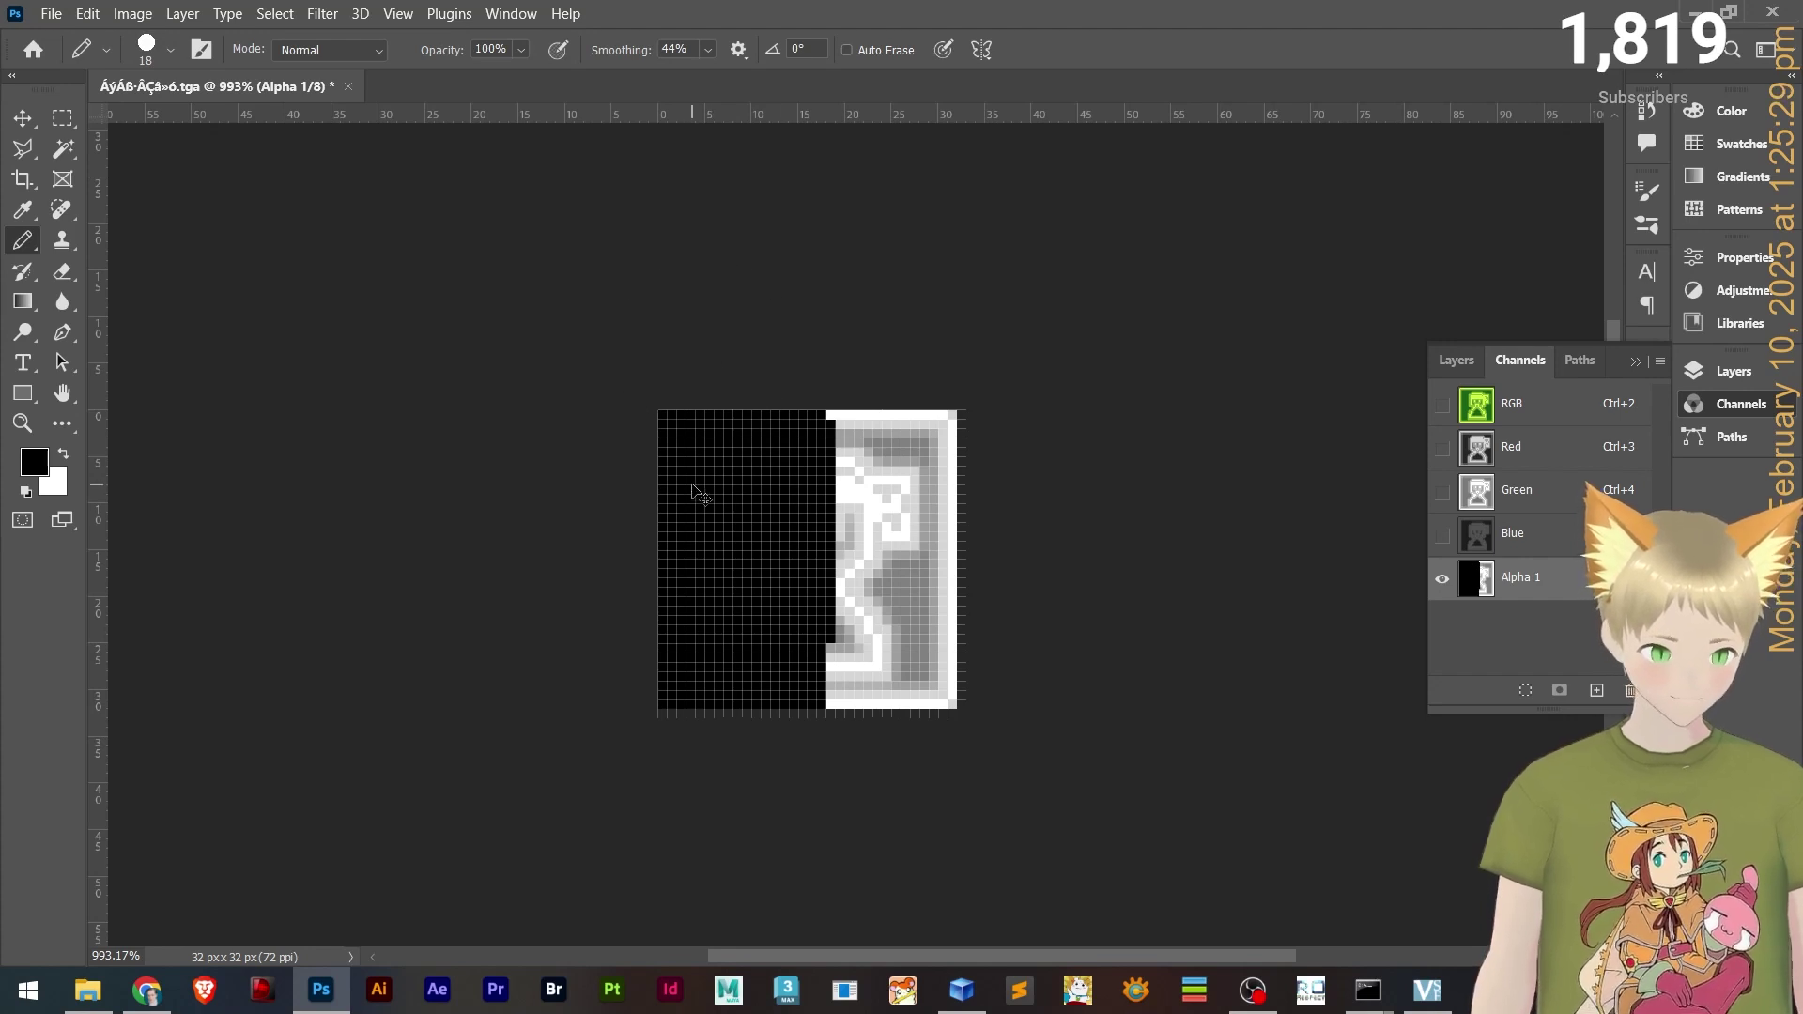
- Save a Targa copy with alpha channels at 32 bits/pixel, overwriting the existing TGA icon on the desktop
key("ctrl+alt+s")
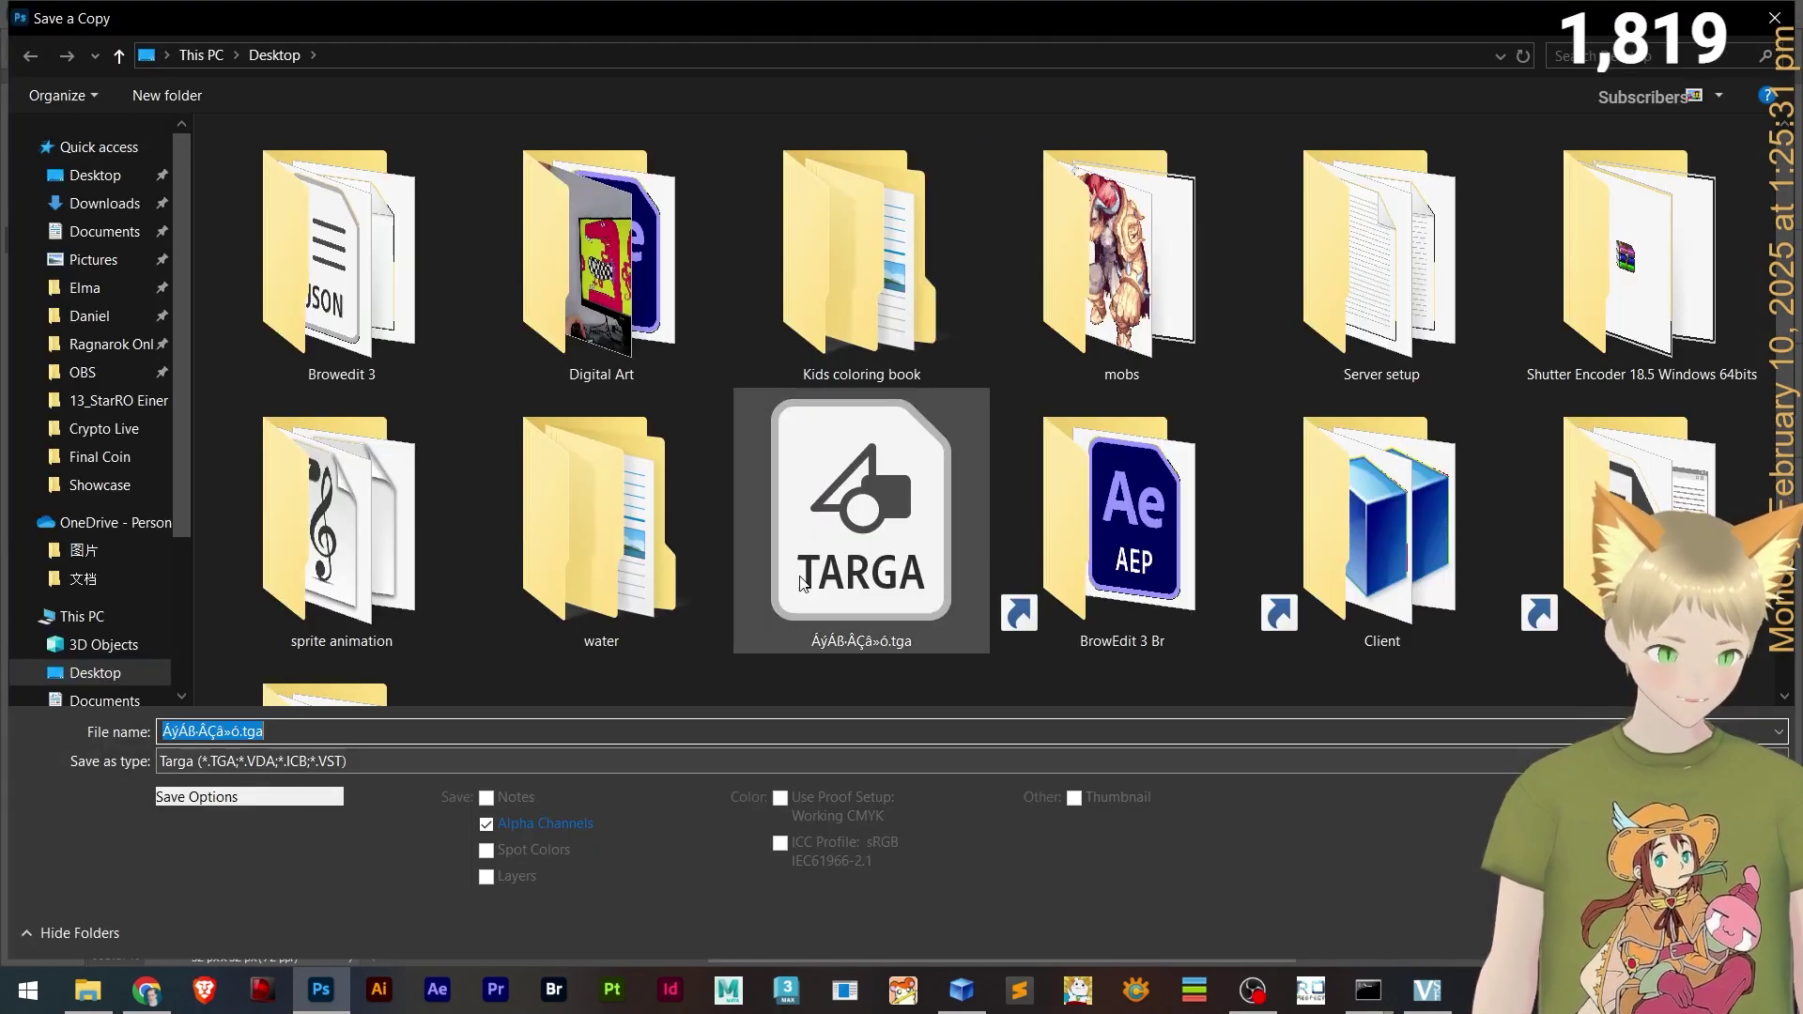
double_click(857, 554)
left_click(954, 492)
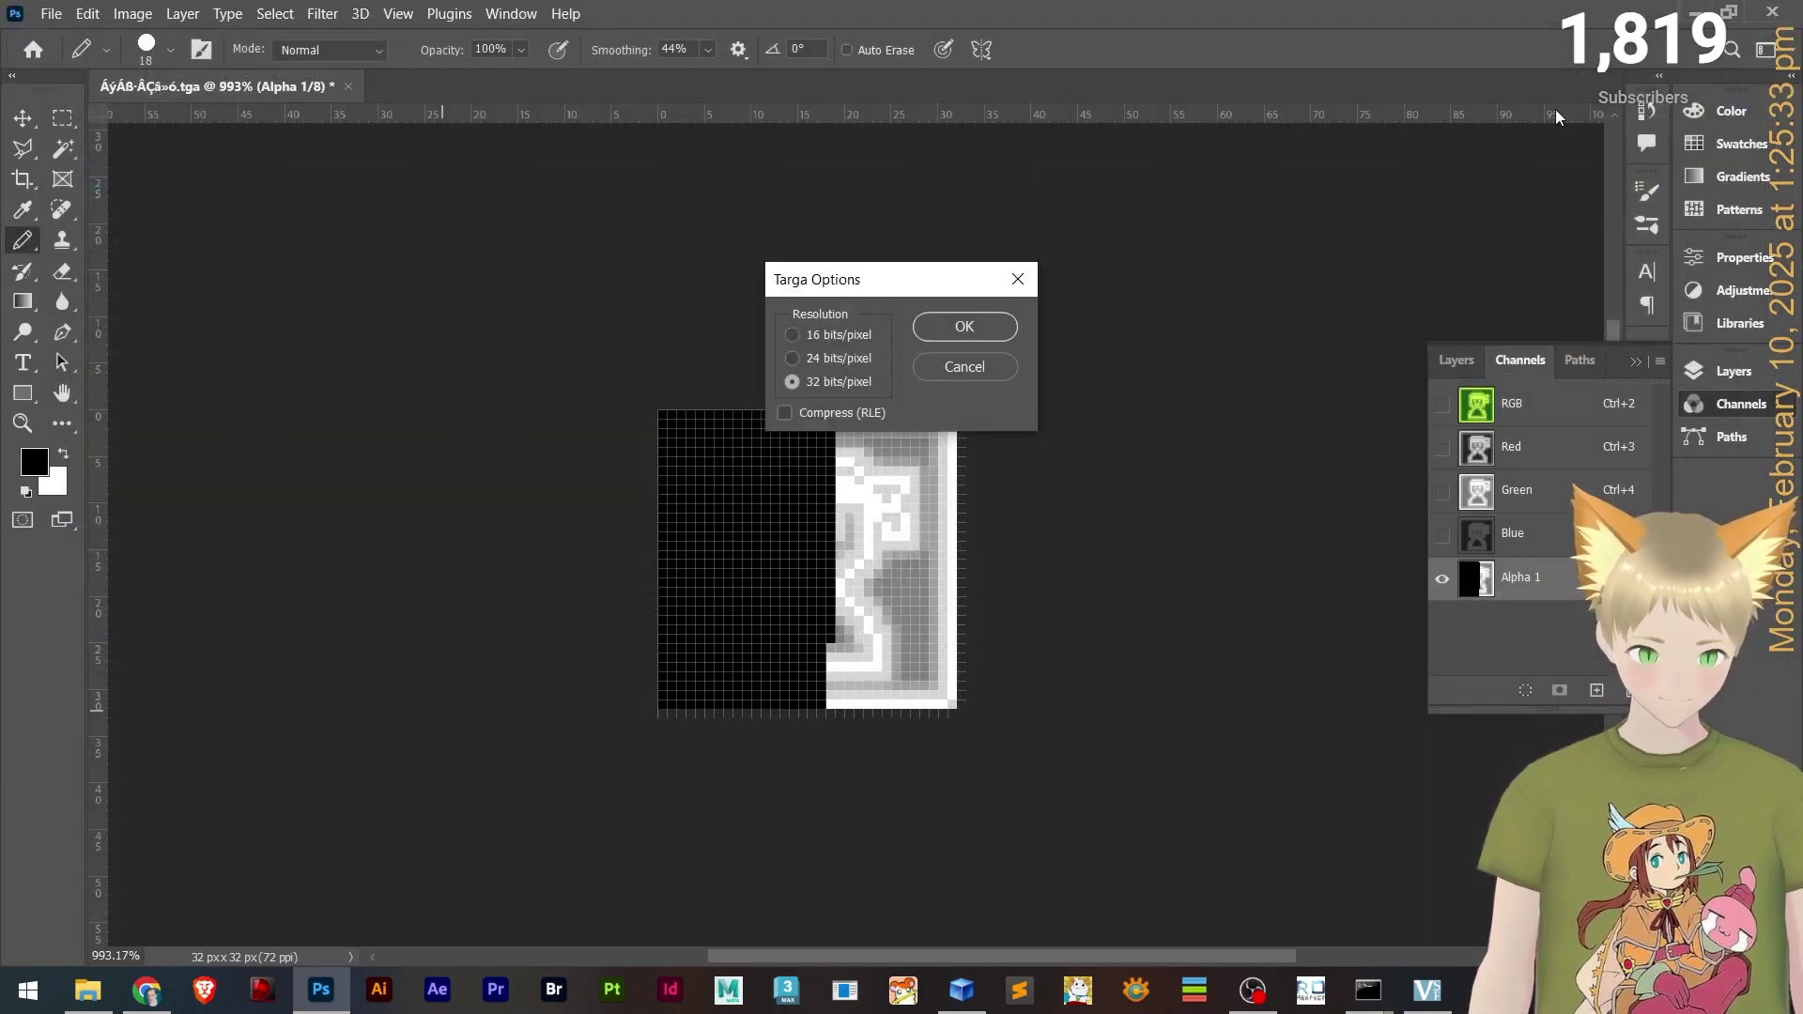
left_click(978, 334)
- Copy the updated TGA icon from the desktop into the effect folder, replacing the existing file
left_click(1696, 11)
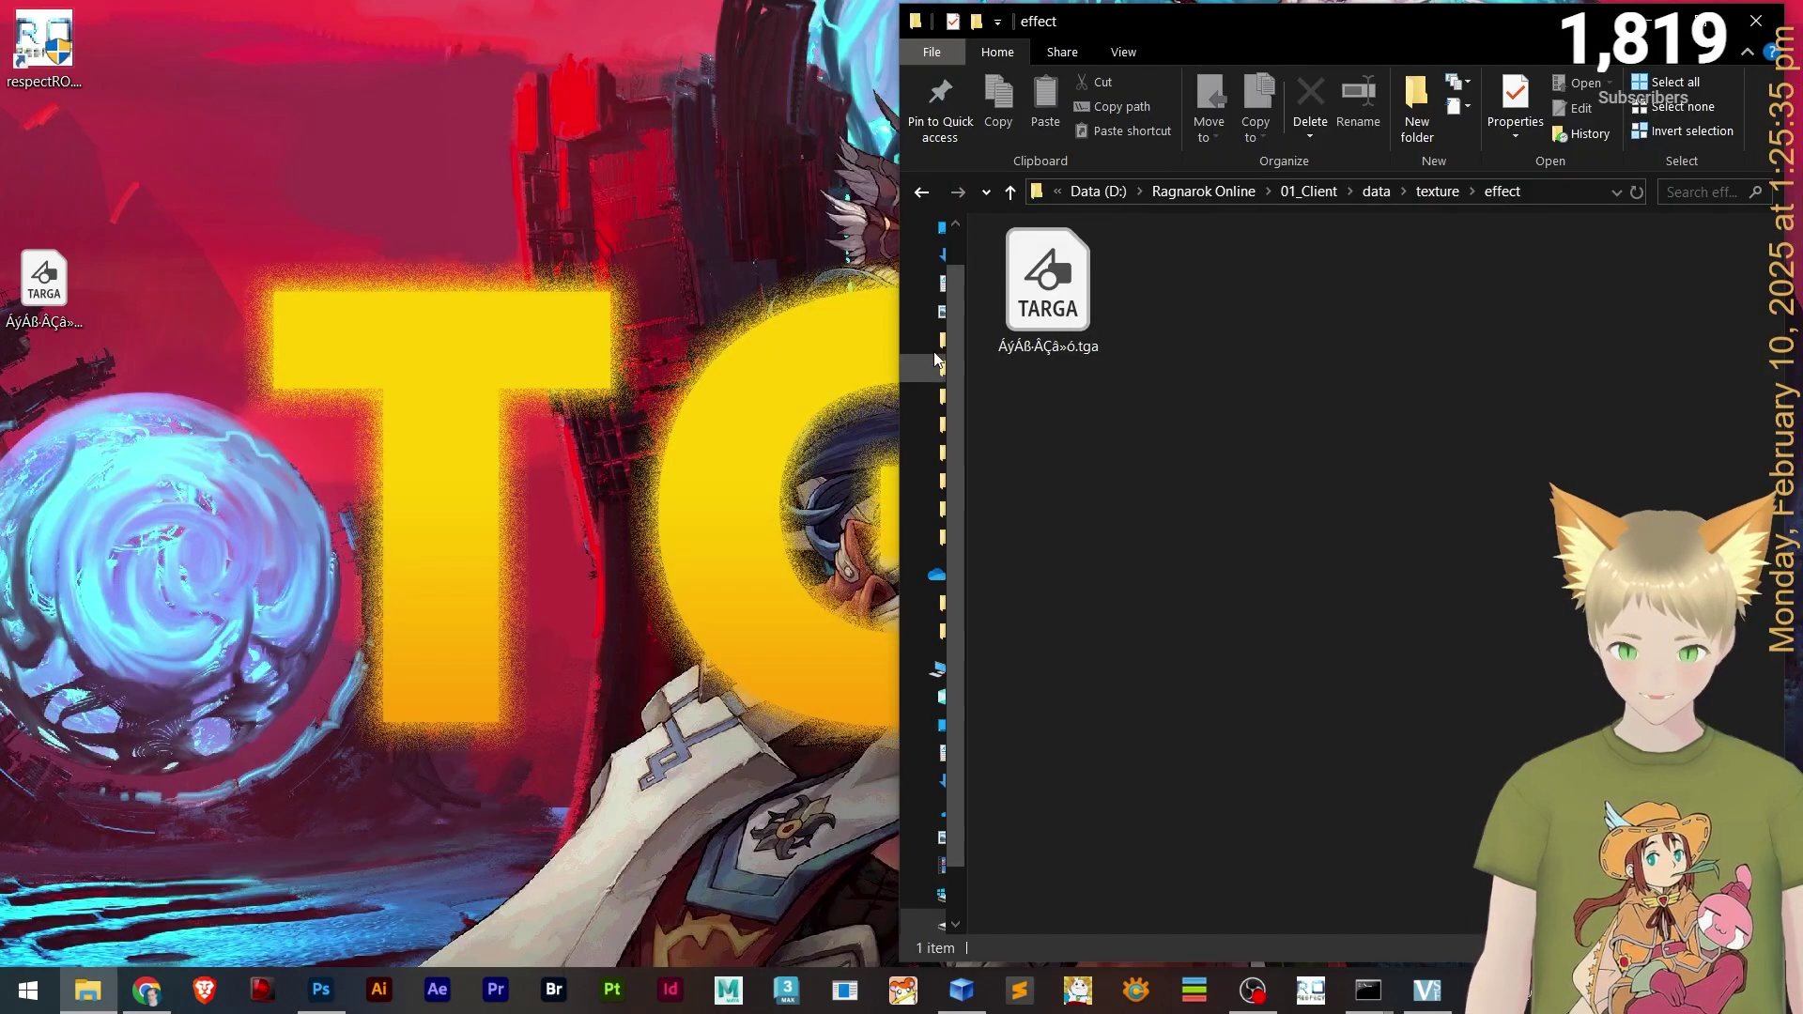
left_click_drag(45, 155, 9, 251)
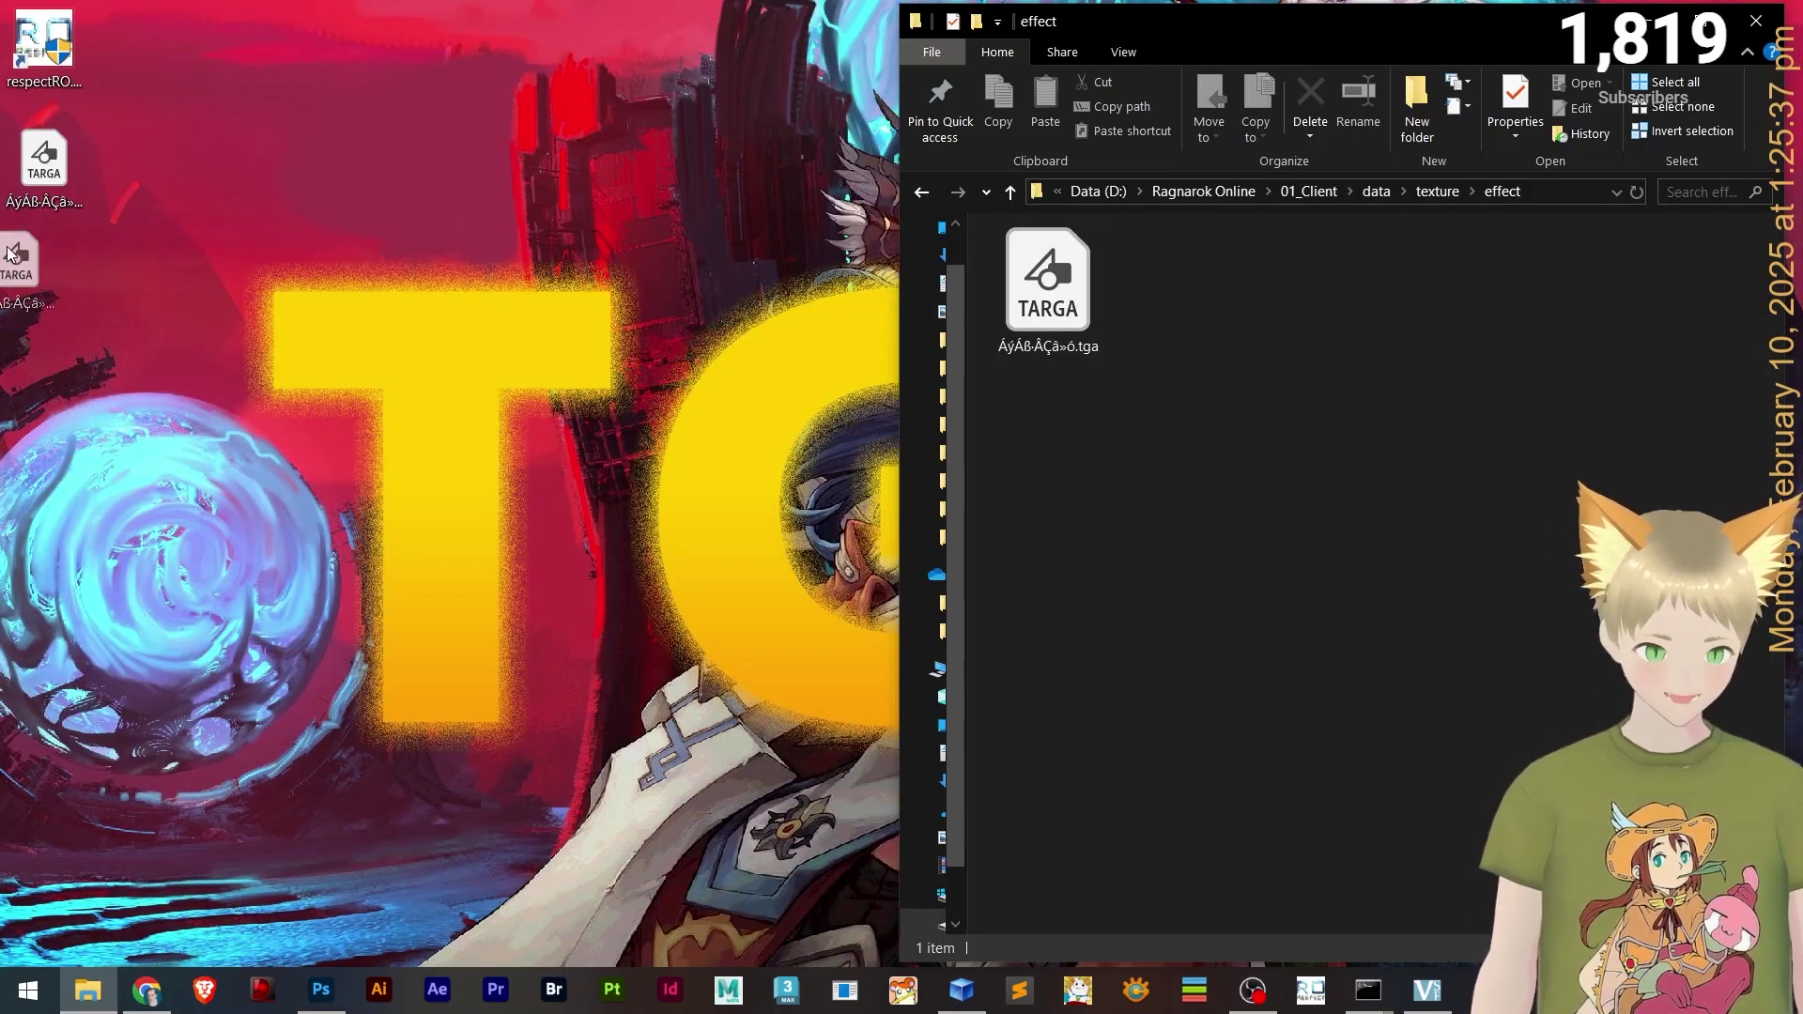
left_click(901, 406)
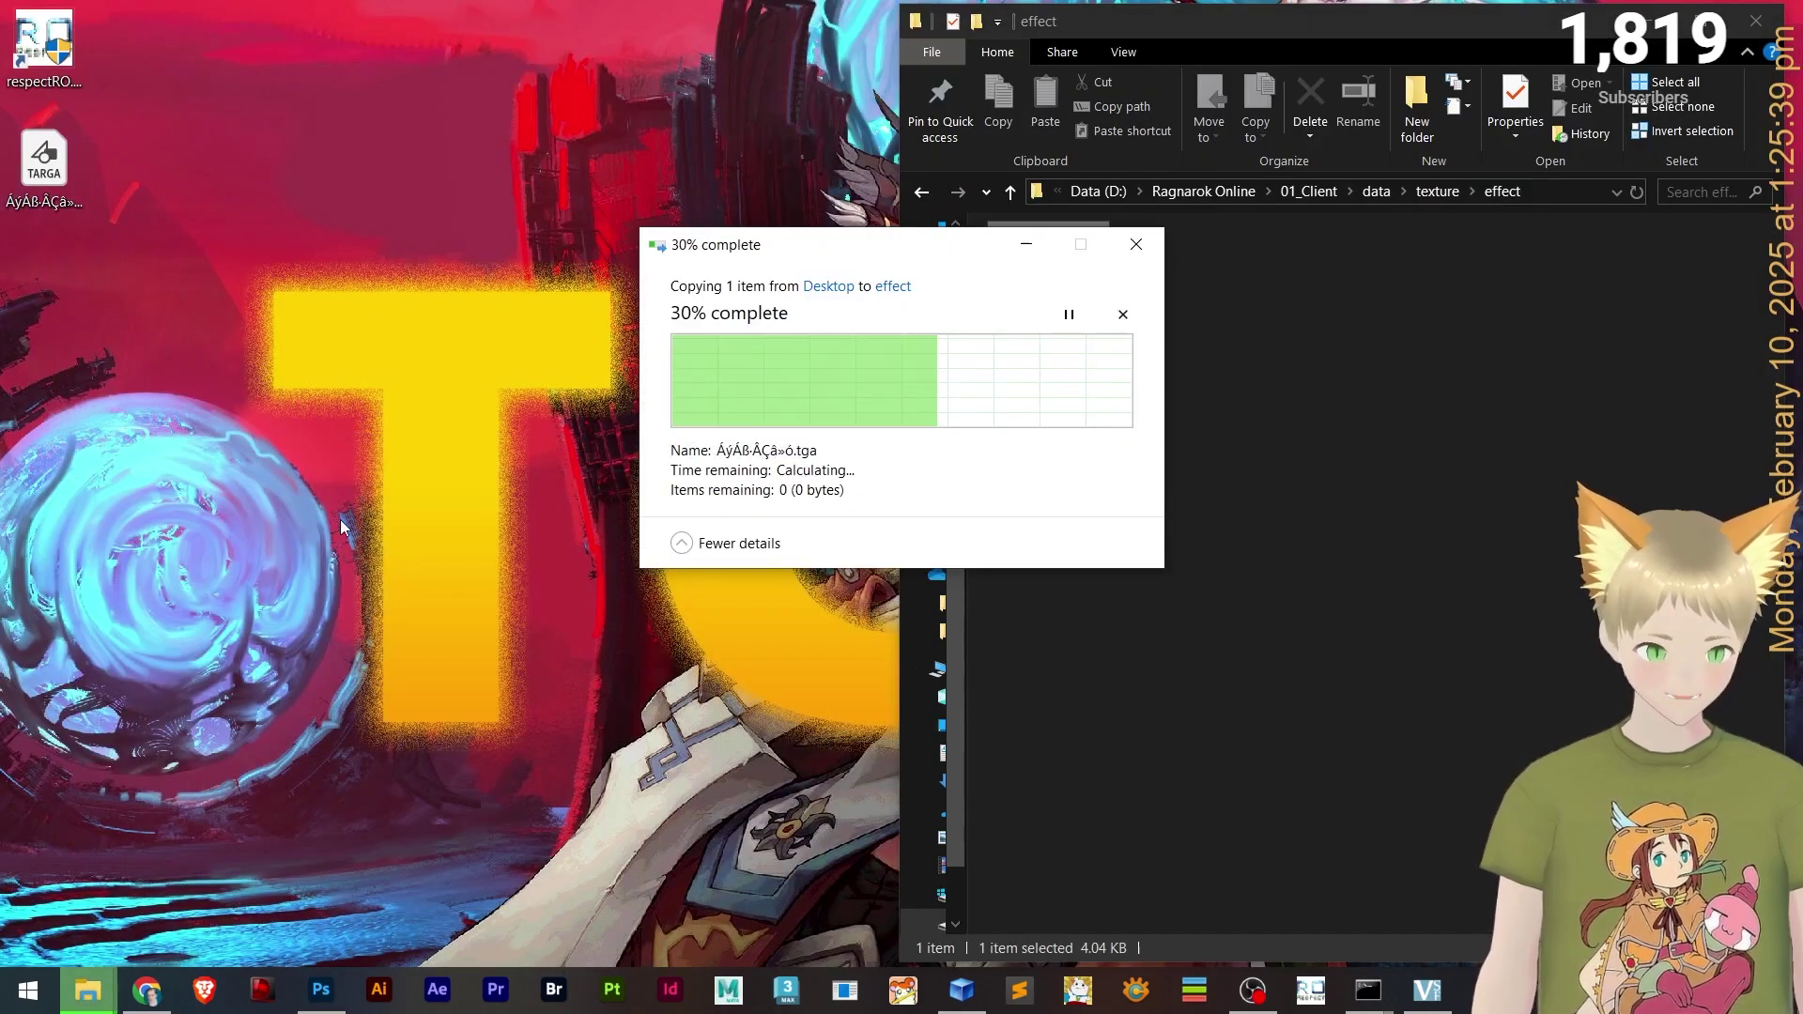
- Relaunch the respectRO client, select the respectRO service, log in and enter the game with the character
double_click(49, 23)
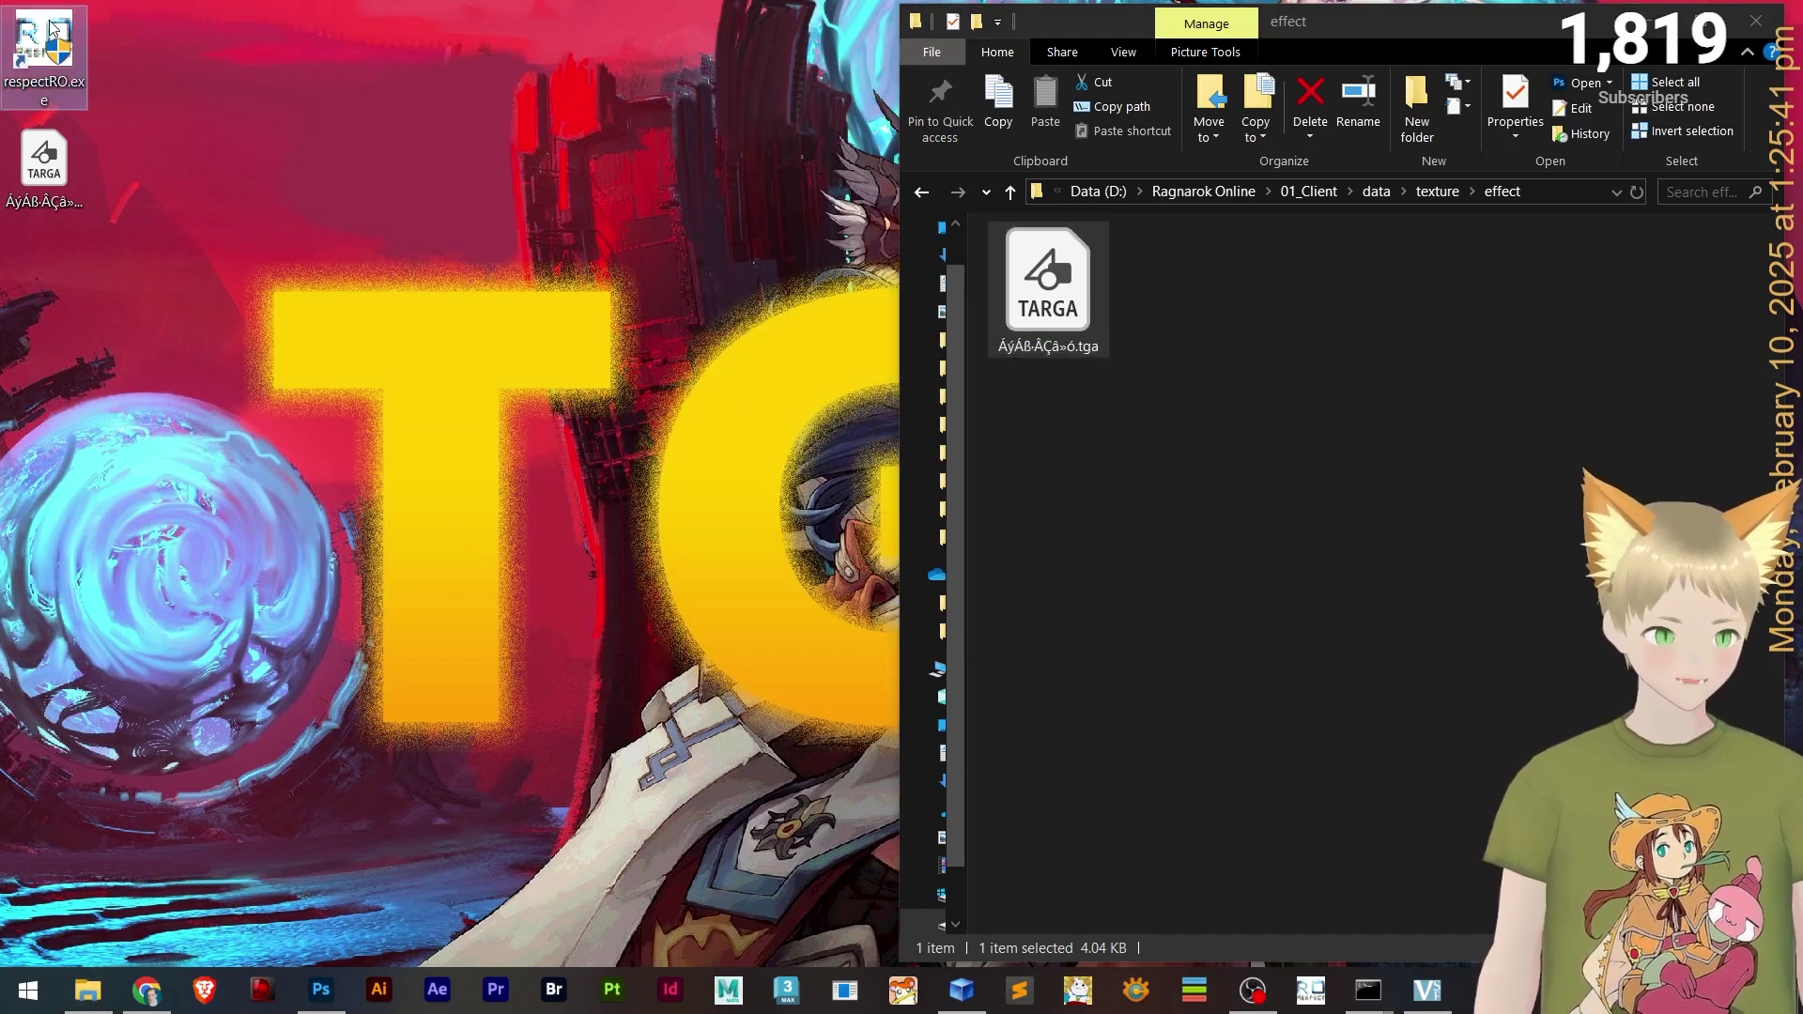
left_click(751, 670)
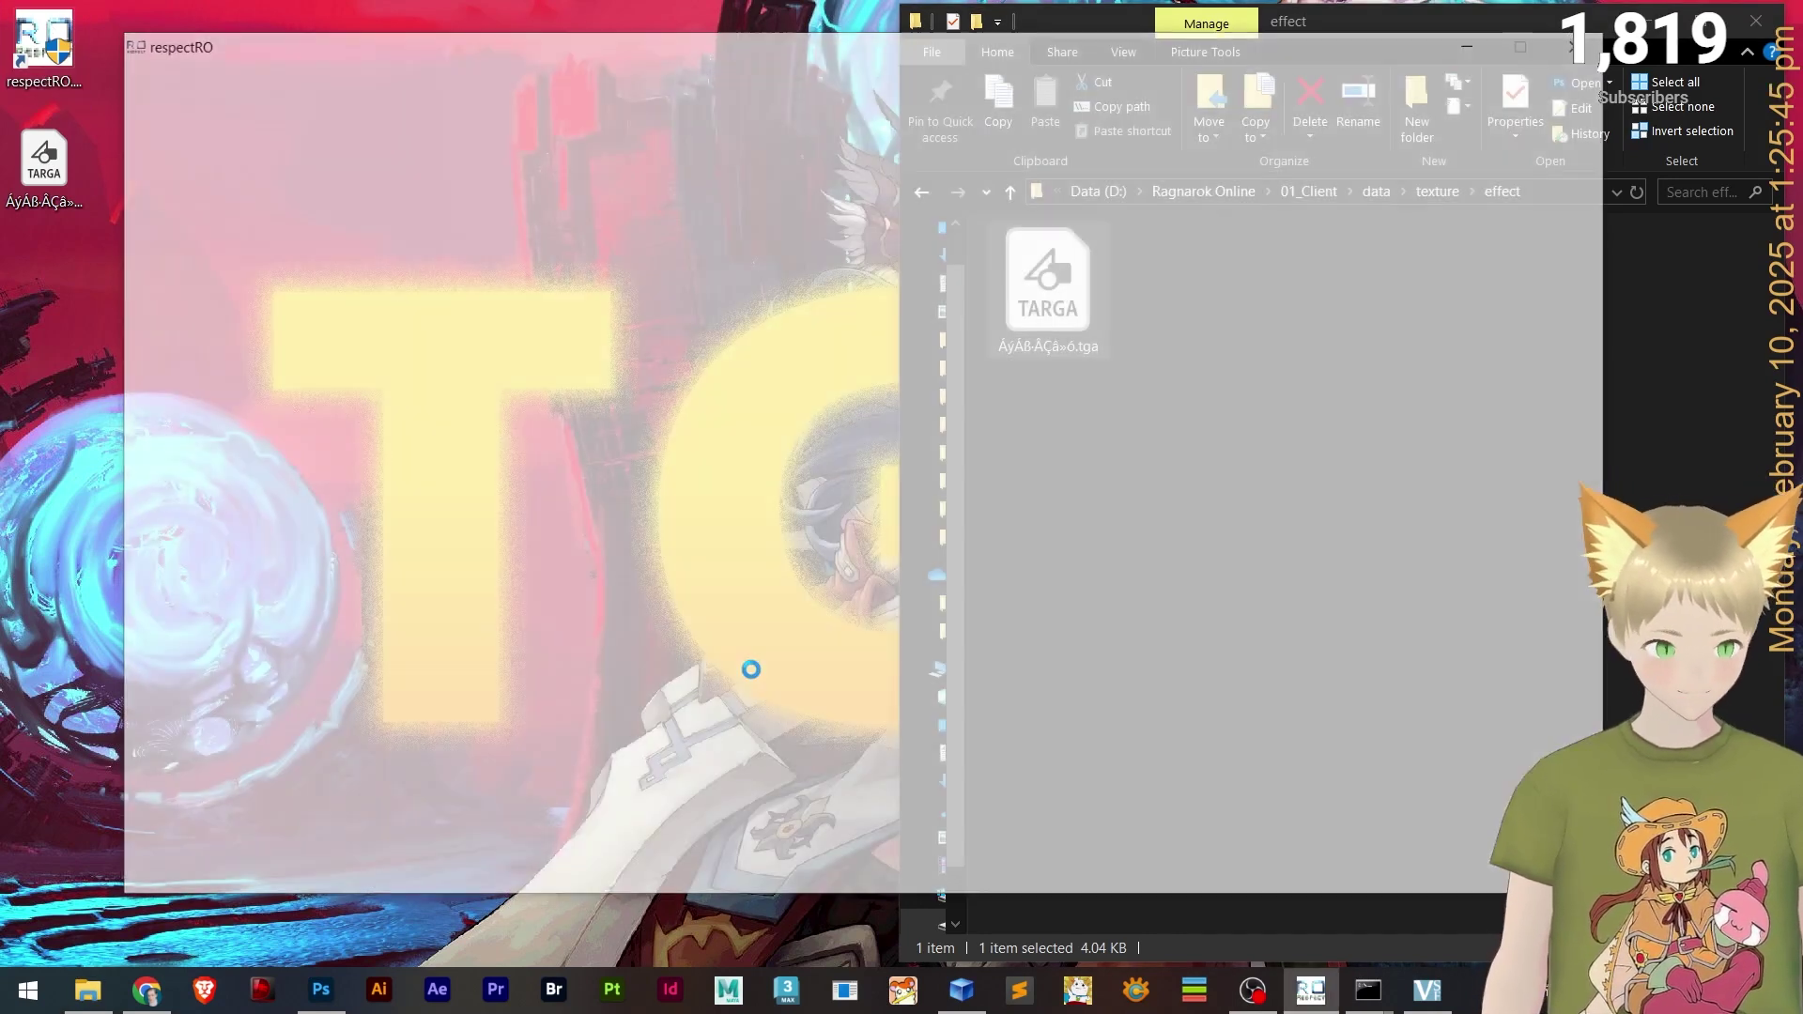
key("Return")
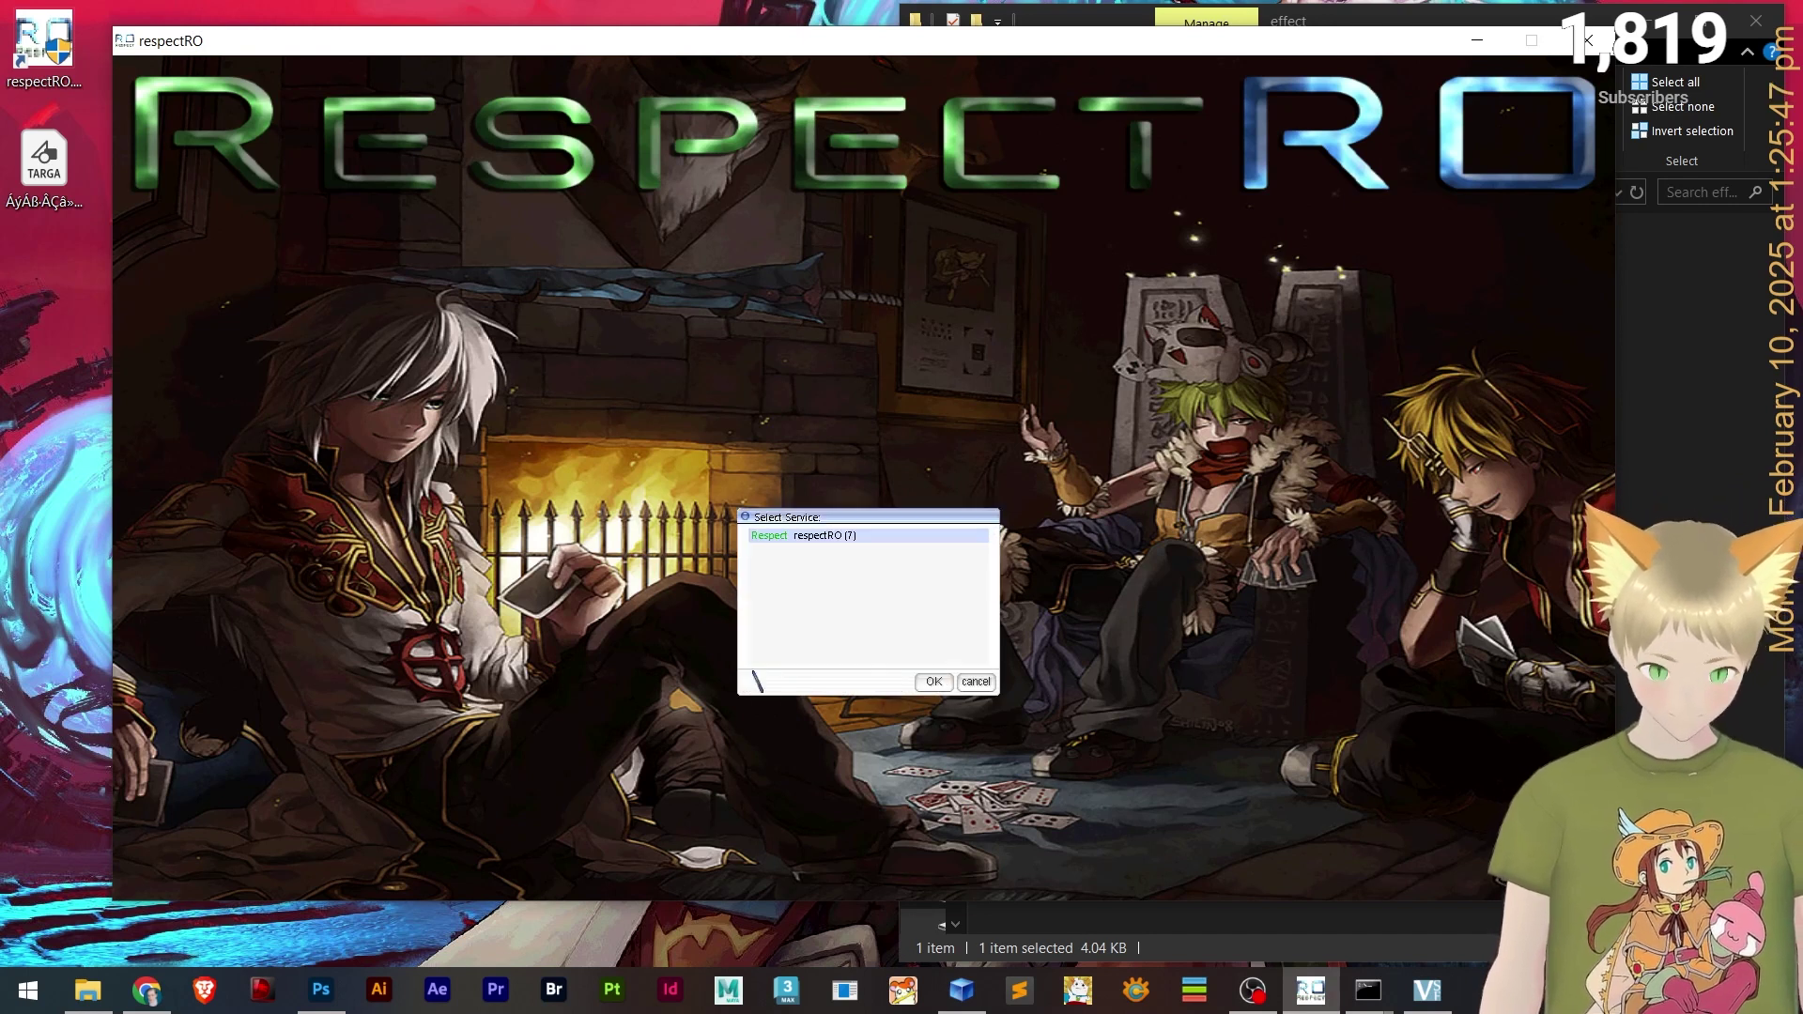
key("Return")
key("Return")
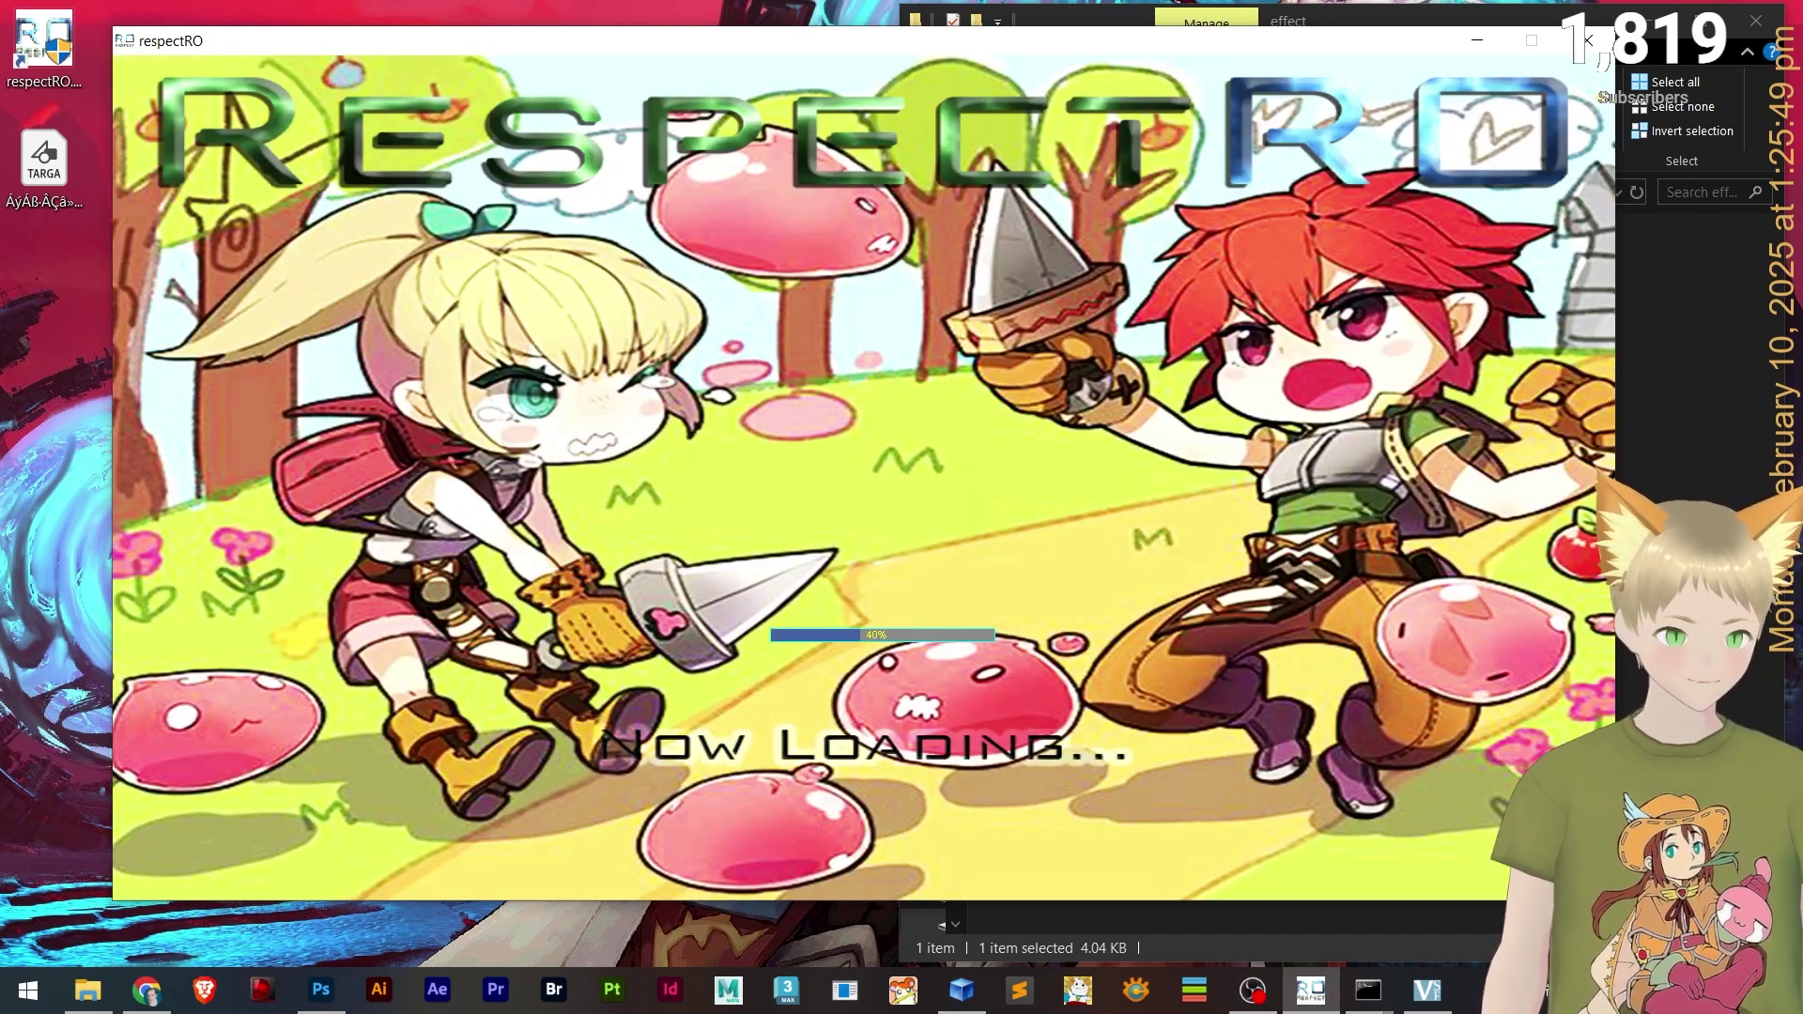
- Examine the half-hidden Improve Concentration status icon and its tooltip in the game, and close the client
left_click_drag(1407, 475, 1508, 331)
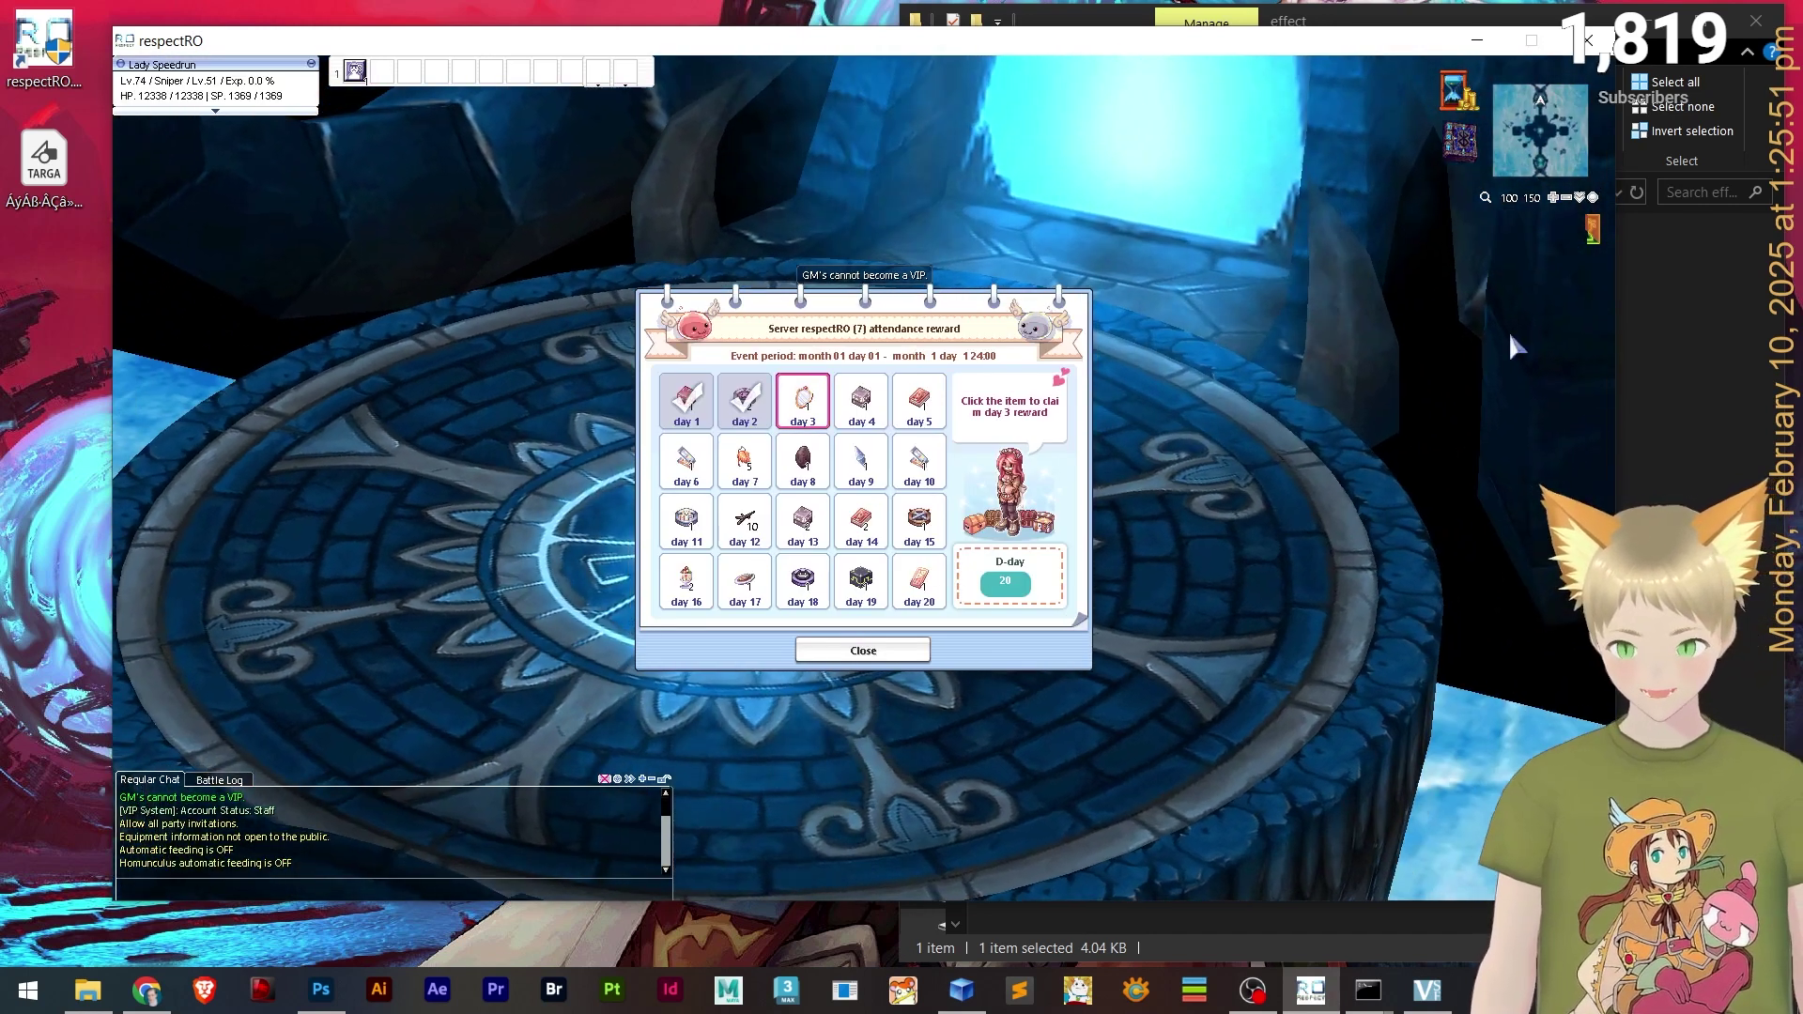
mouse_move(1587, 229)
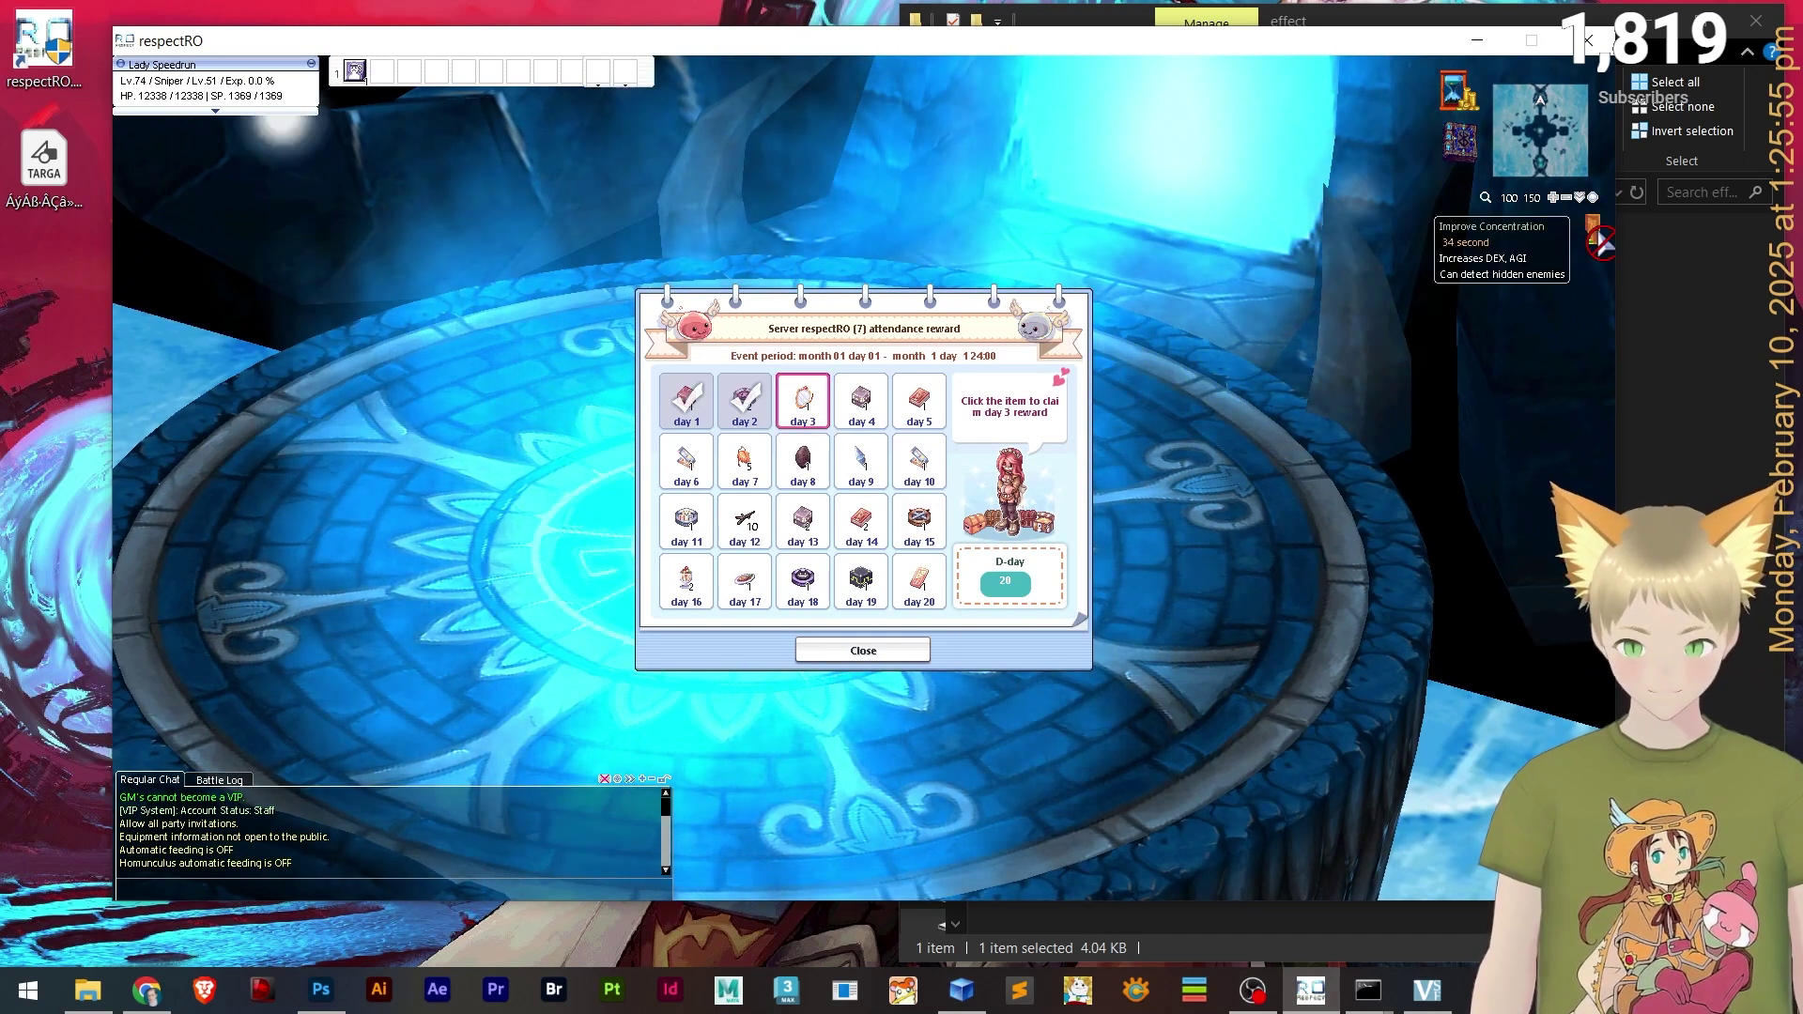
key("alt+F4")
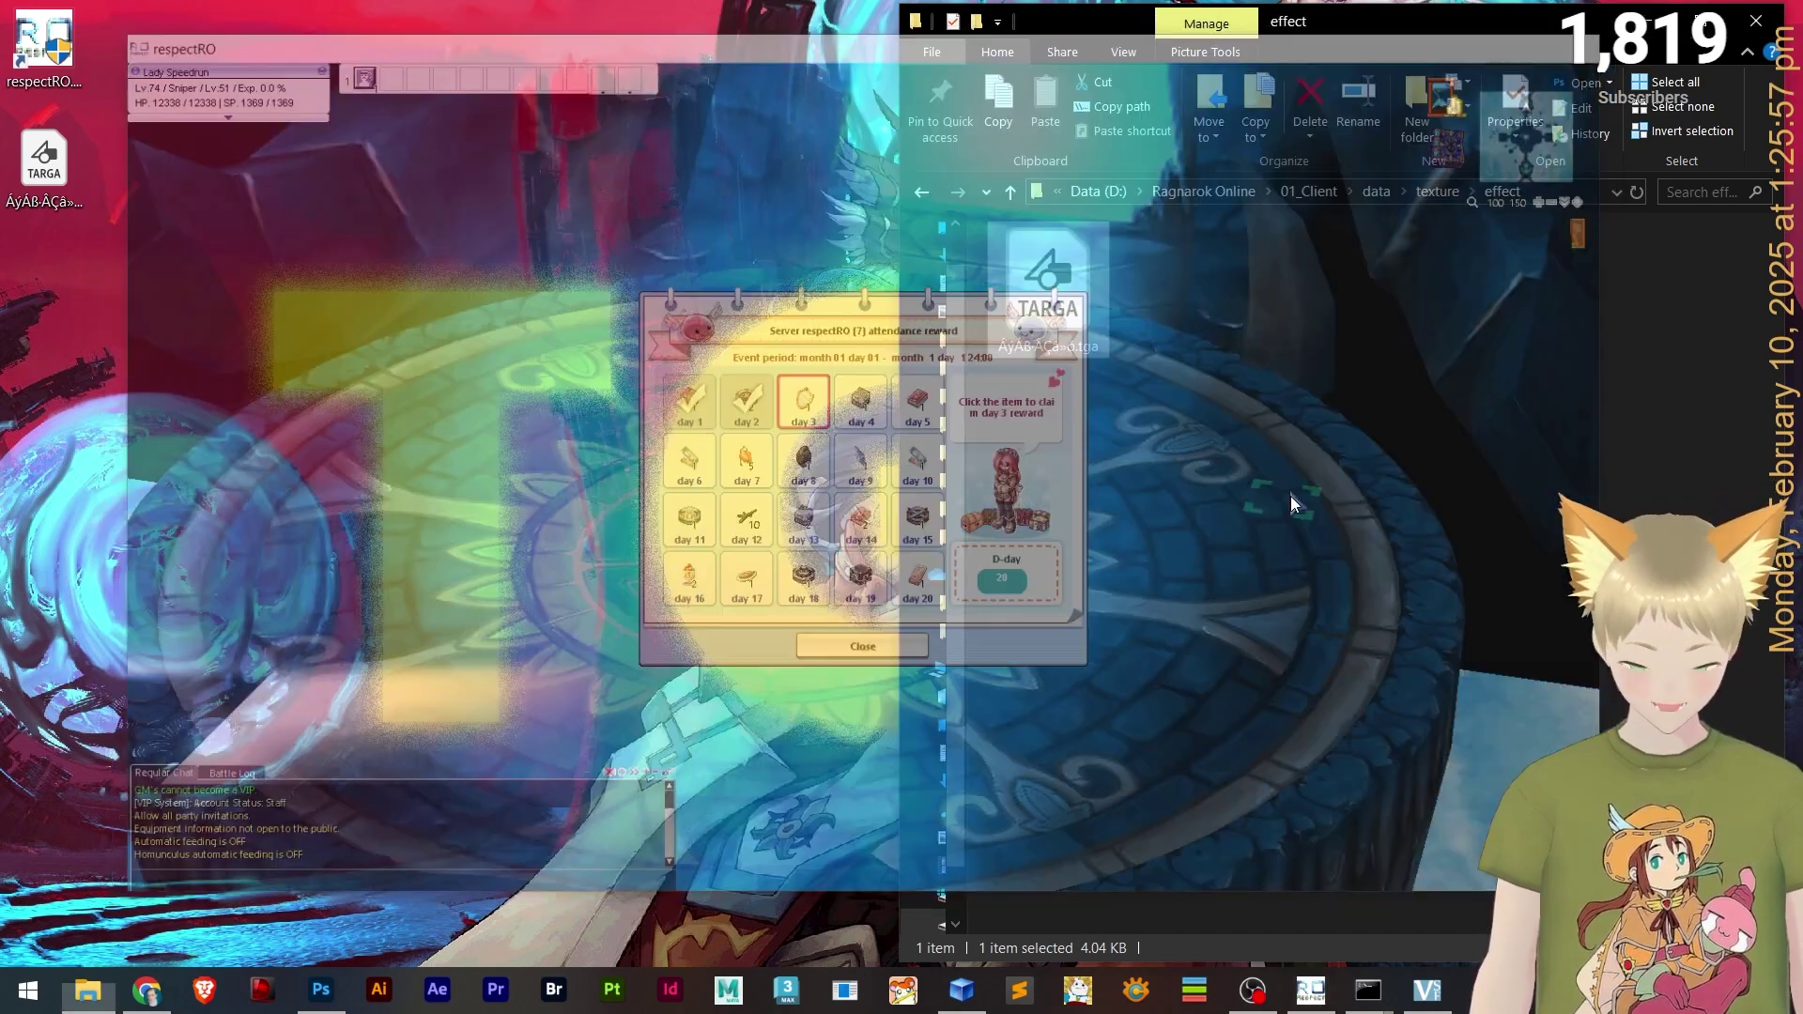
- Switch to the Chrome browser
left_click(148, 991)
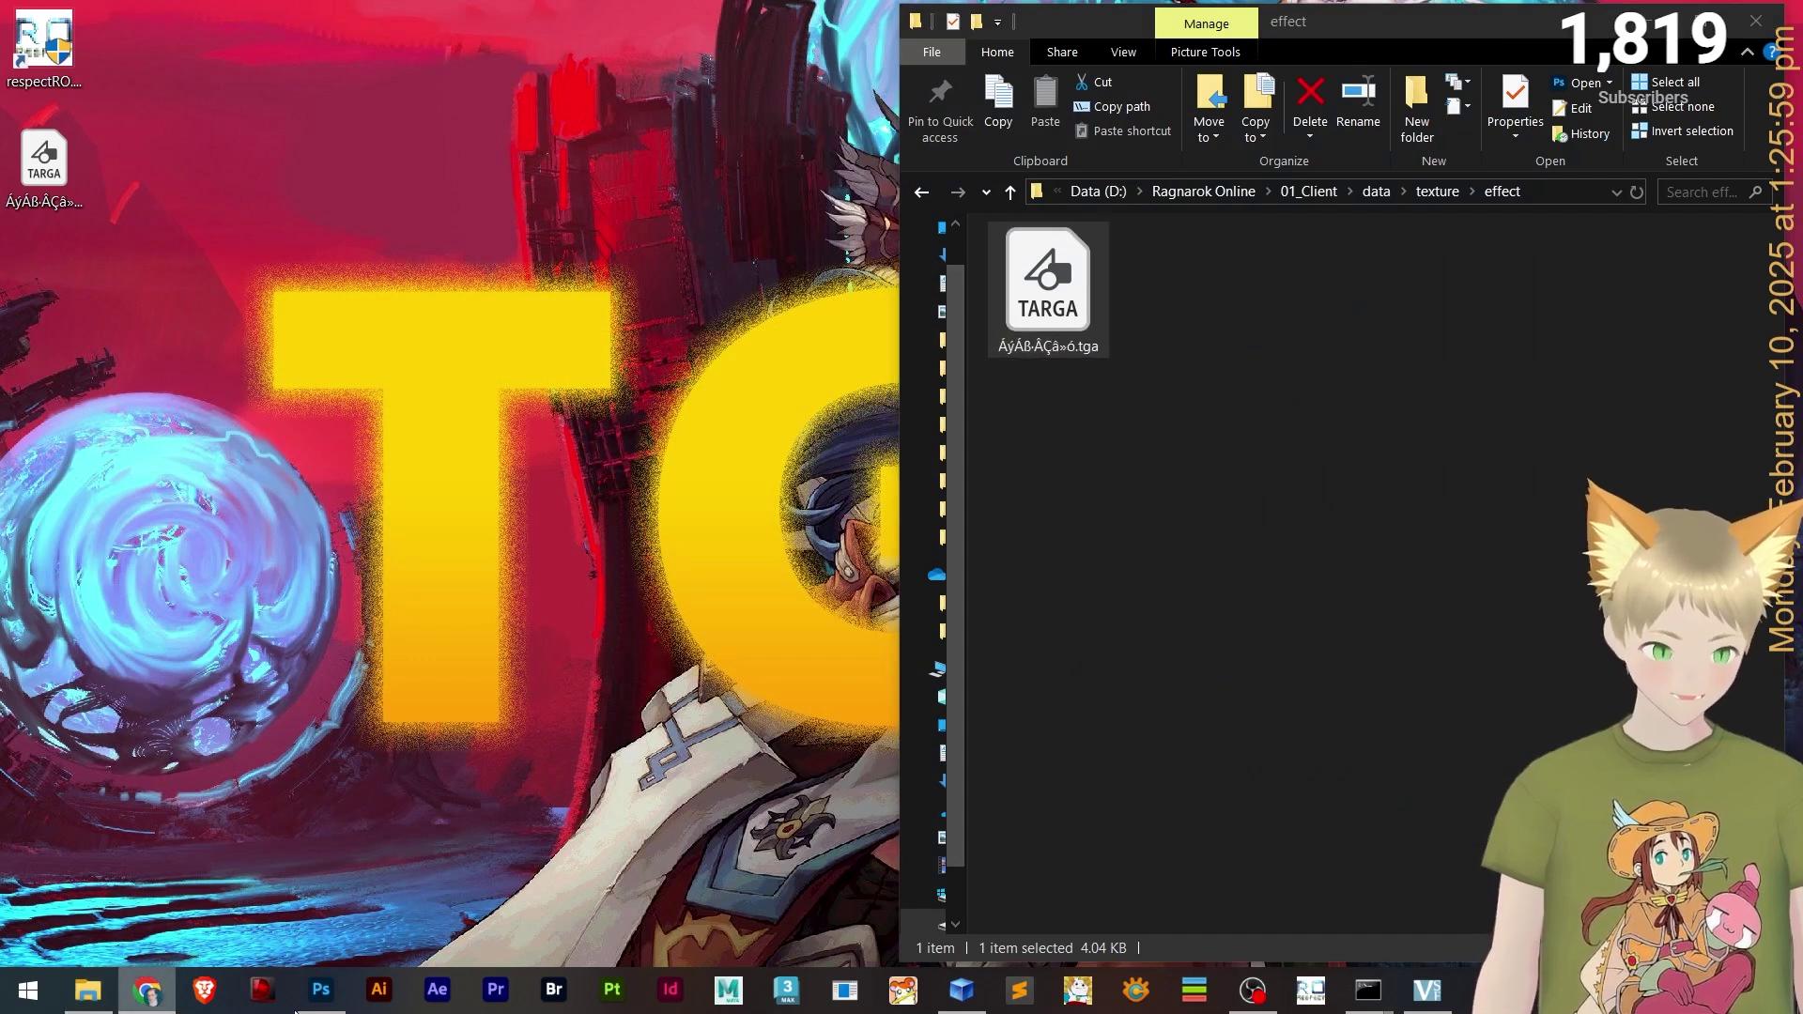